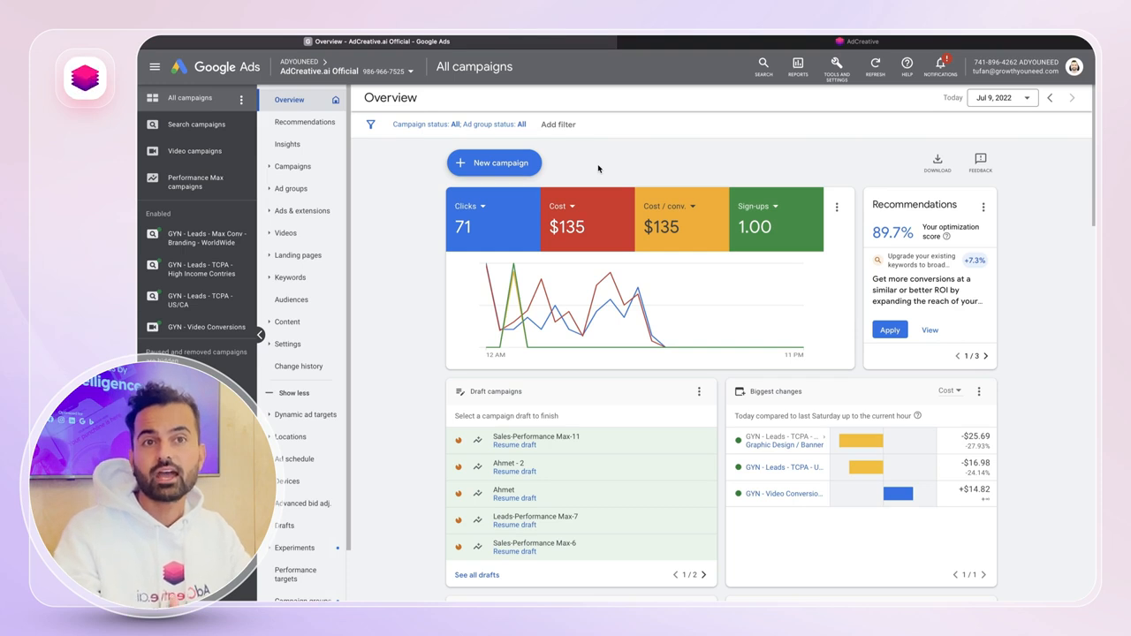
Create a new campaign with the Sales objective, the Sign-ups conversion goal and the Performance Max campaign type.
click(293, 166)
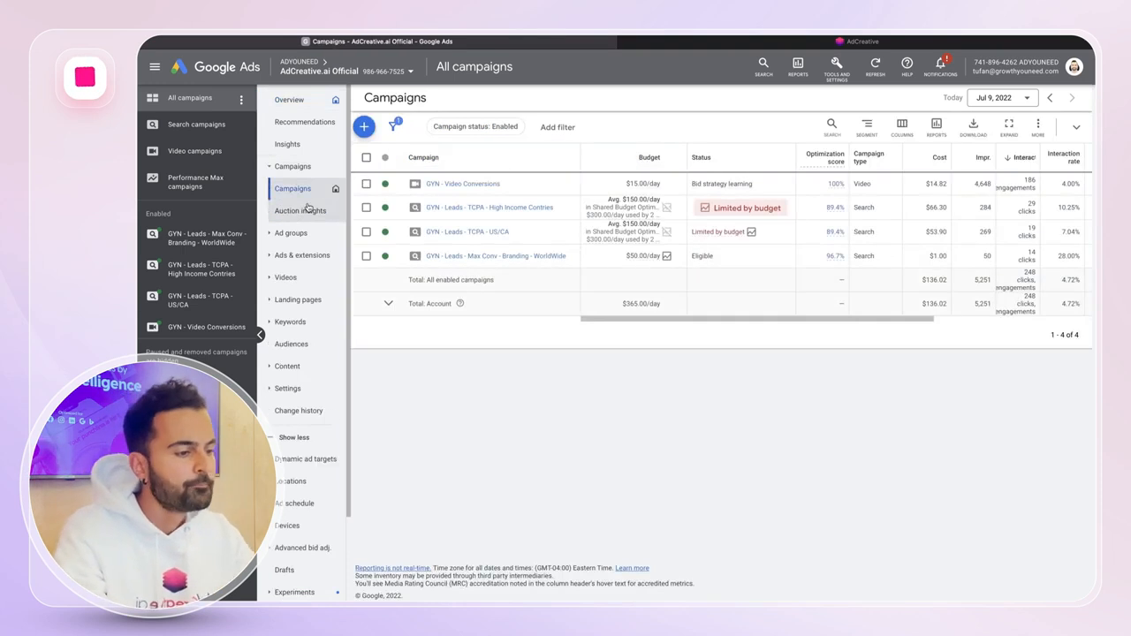
click(364, 129)
click(394, 146)
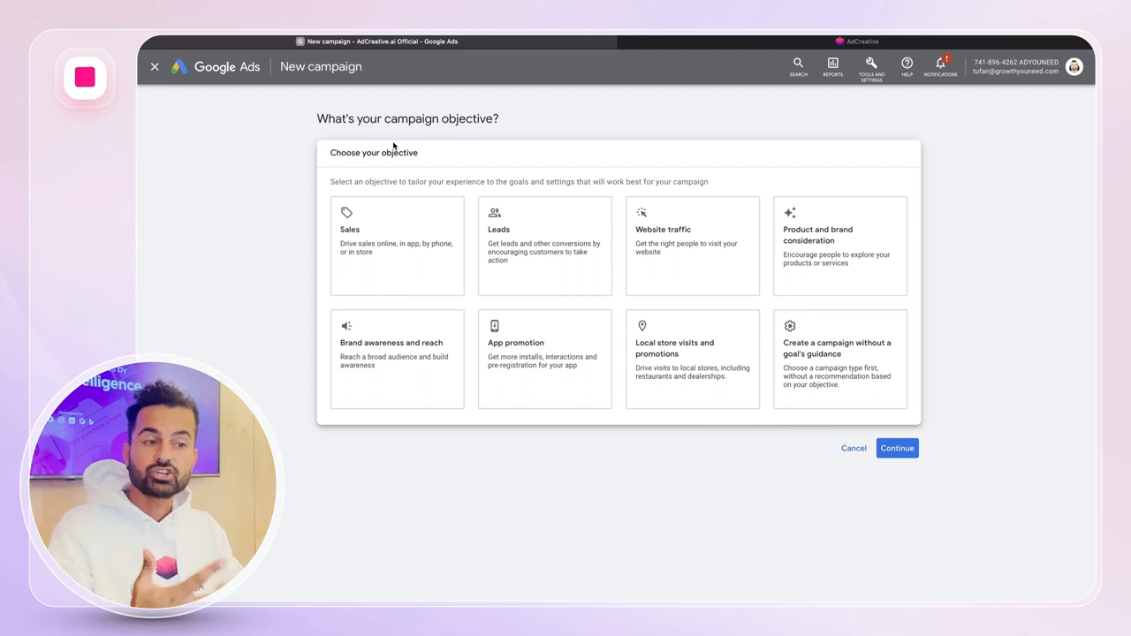
click(399, 216)
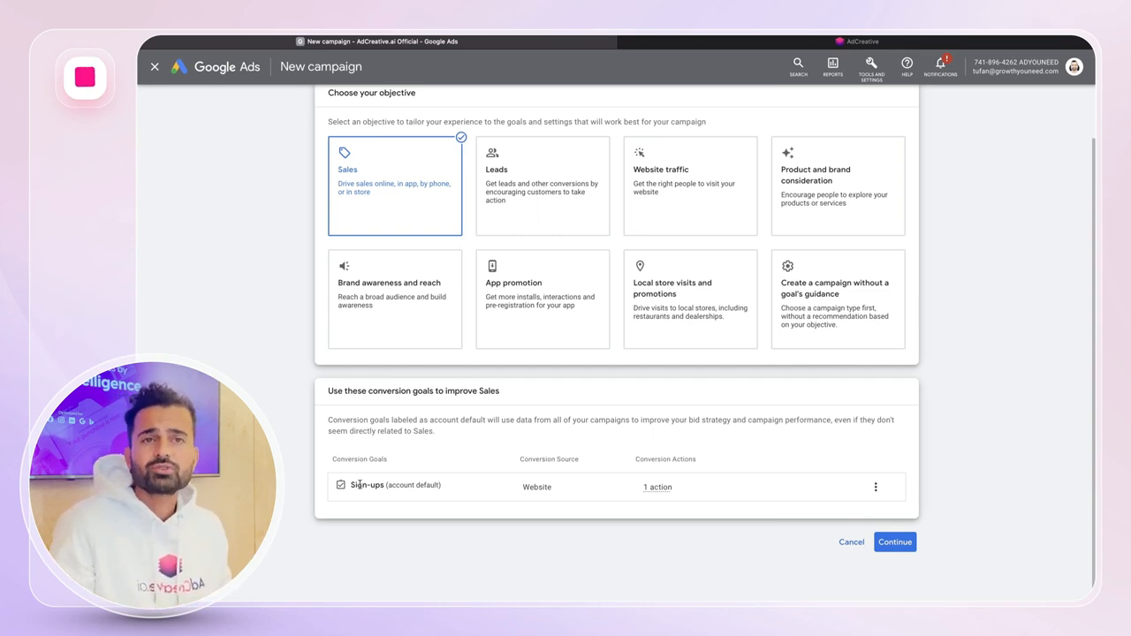
scroll(359, 484, right, 1)
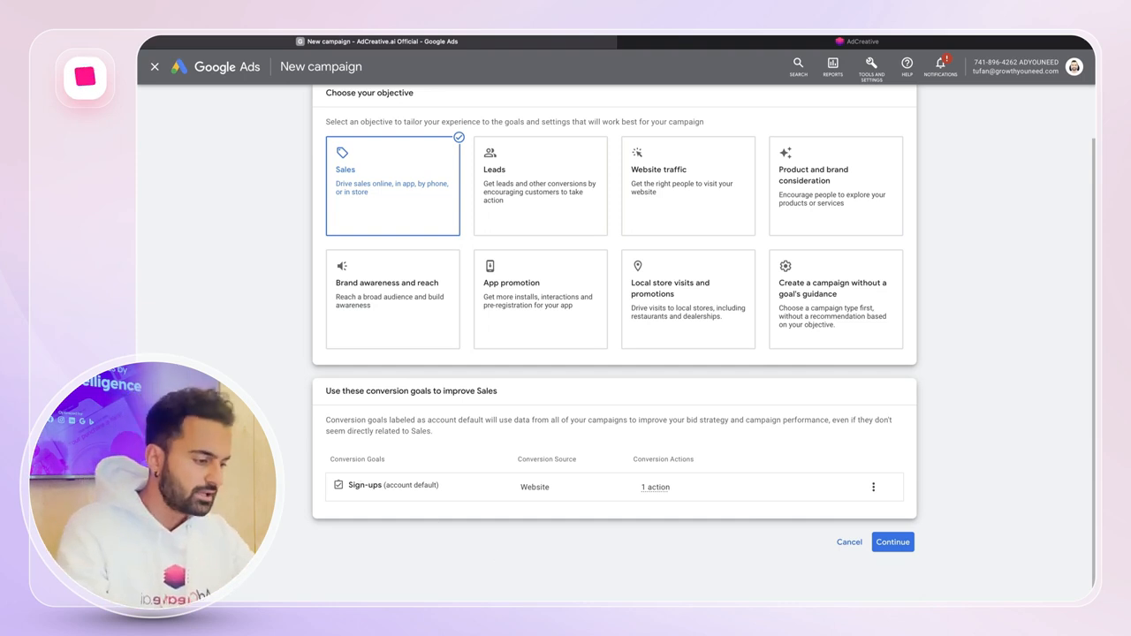
click(893, 543)
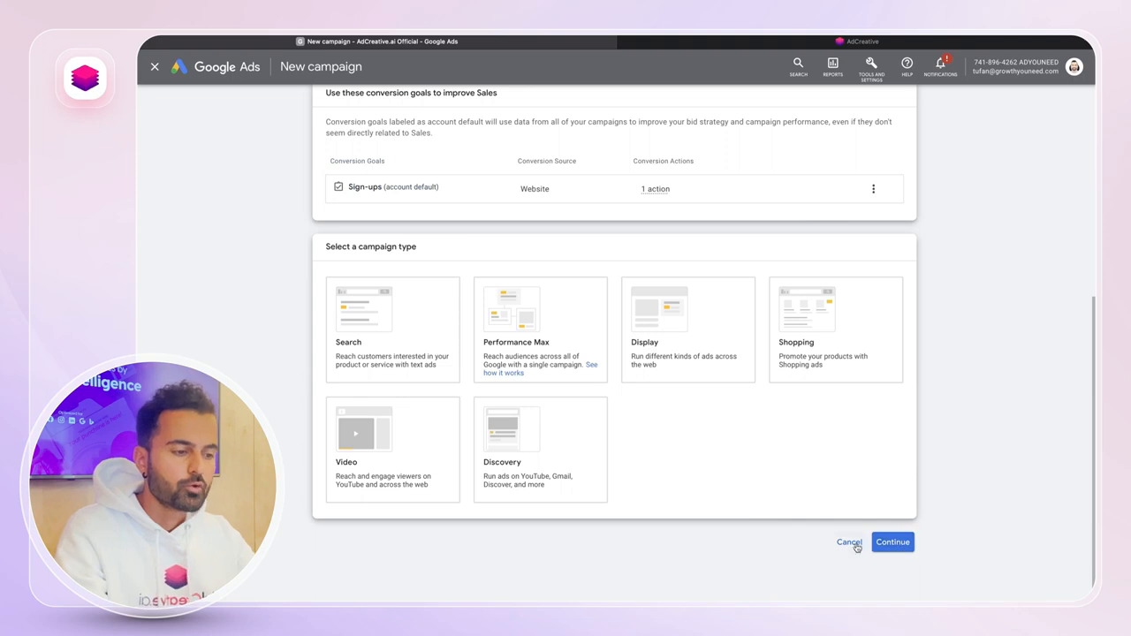
click(552, 328)
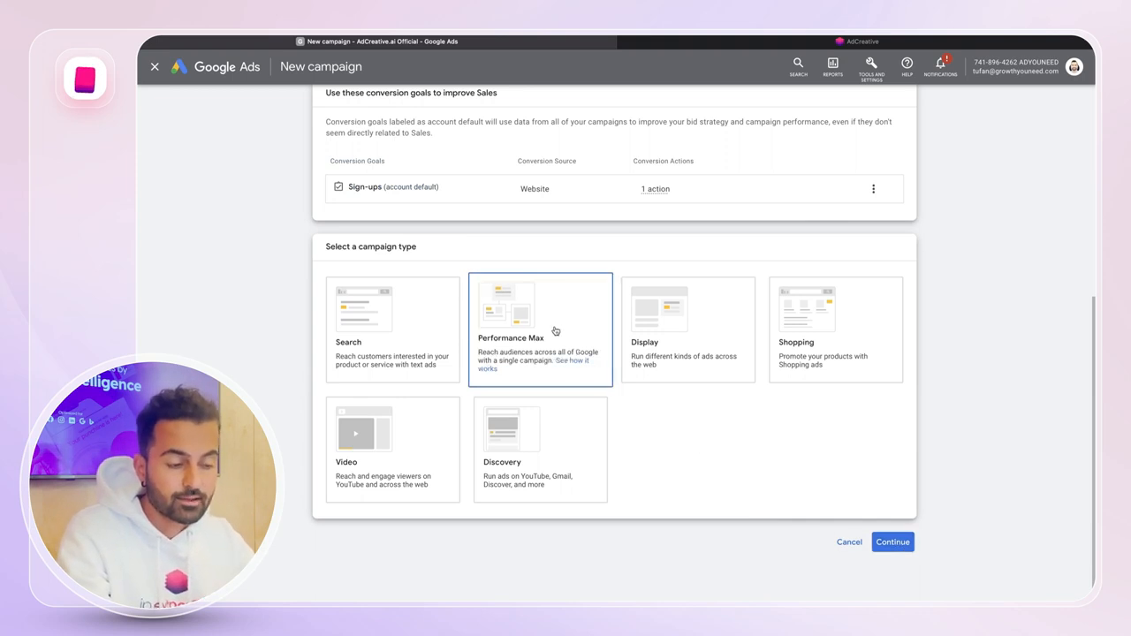
click(555, 330)
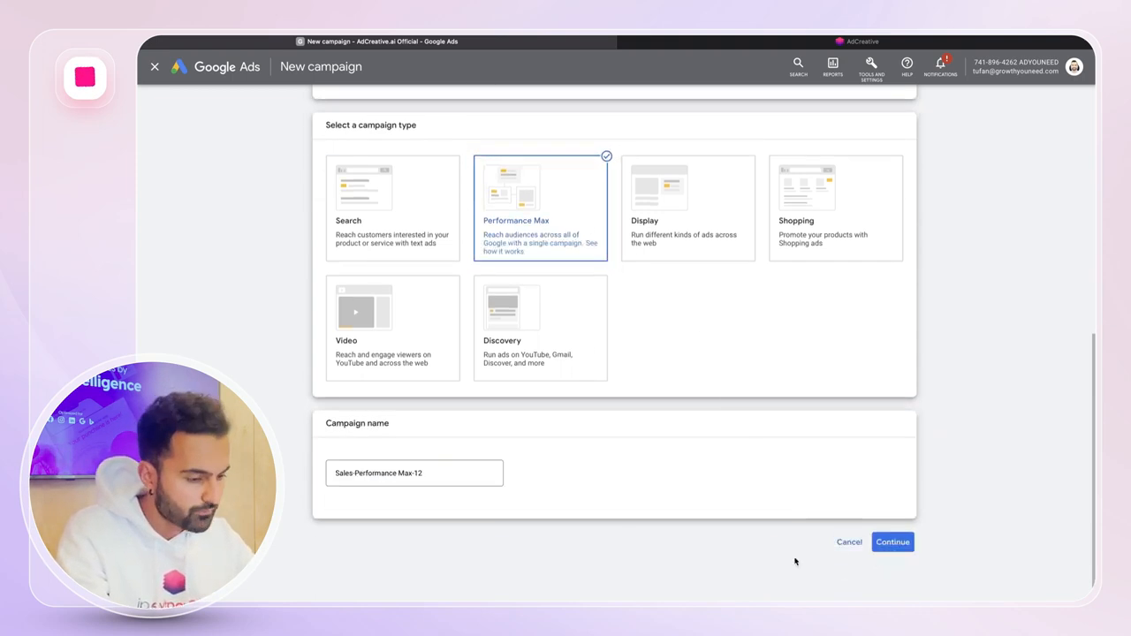
Name the campaign "Max Campaign for AdCreative.ai" and start it as a new campaign instead of resuming a saved draft.
click(412, 476)
key(ctrl+a)
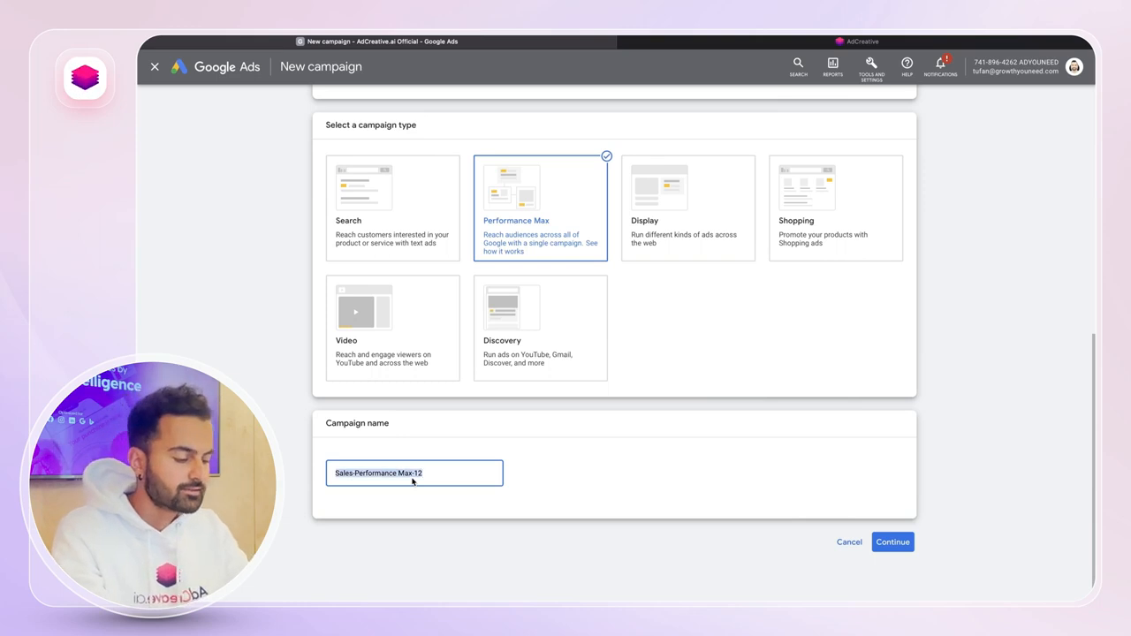
text(Max Cam)
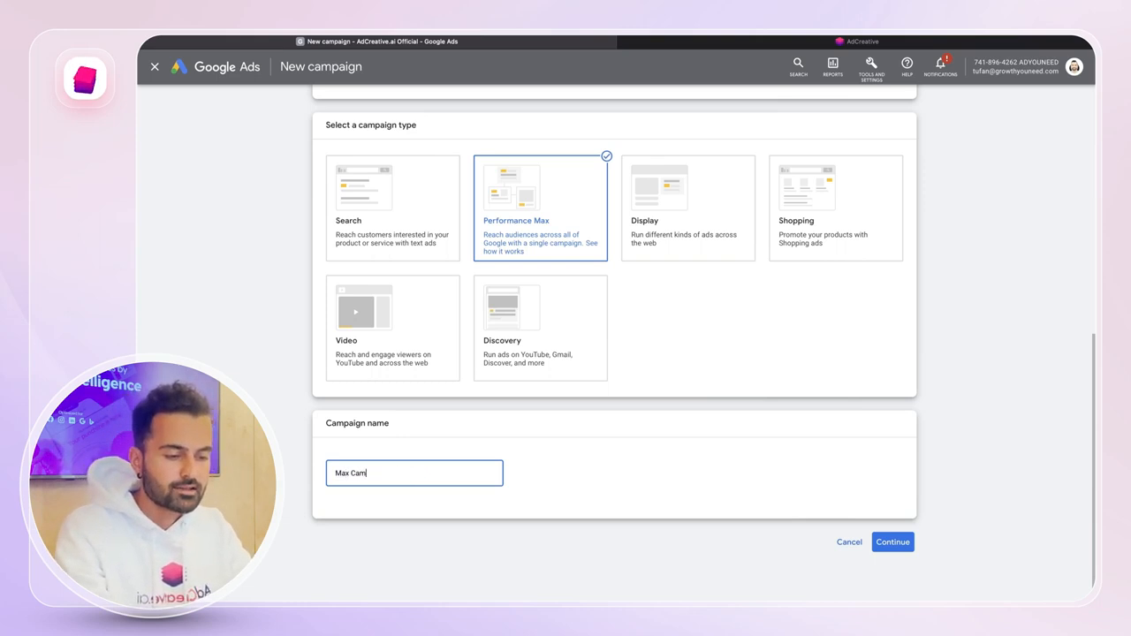
text(paign )
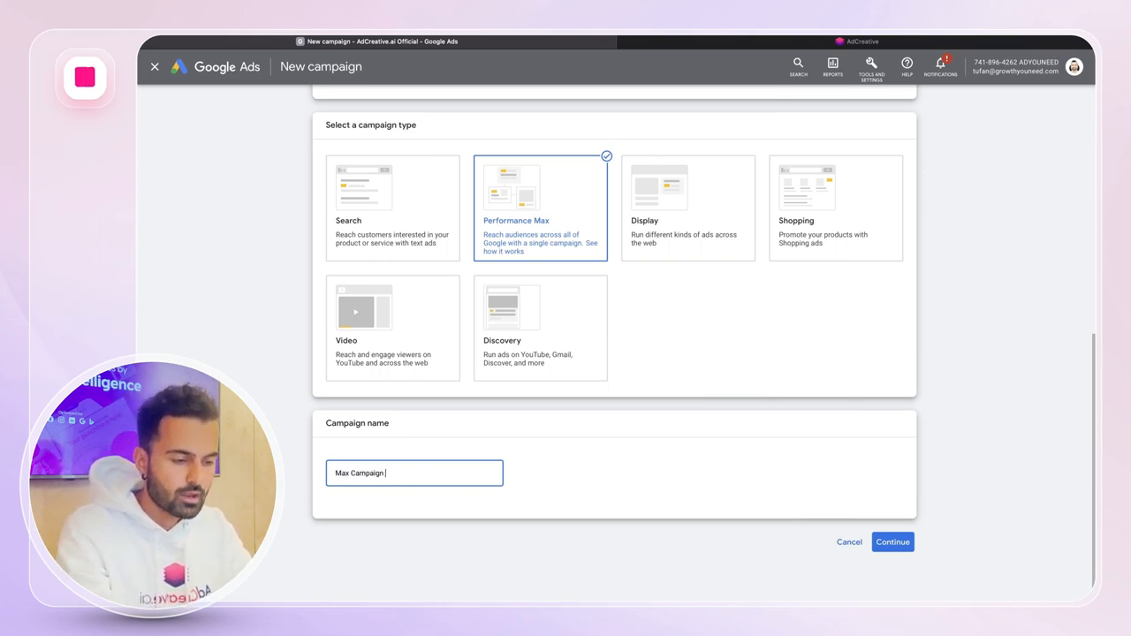
text(for AdCreative.ai)
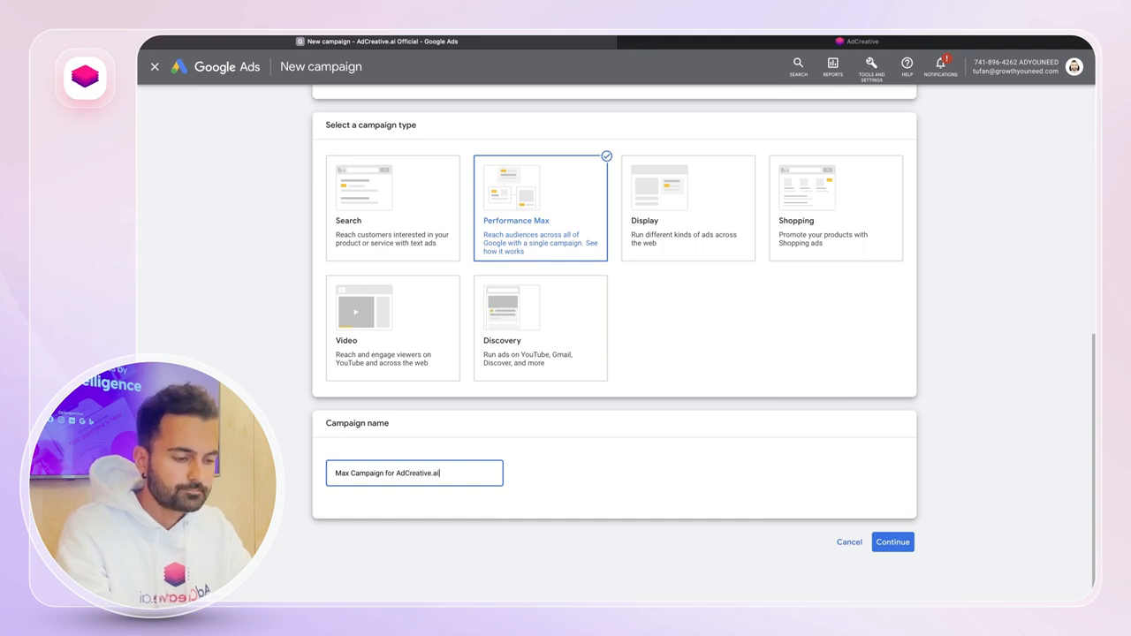
click(890, 544)
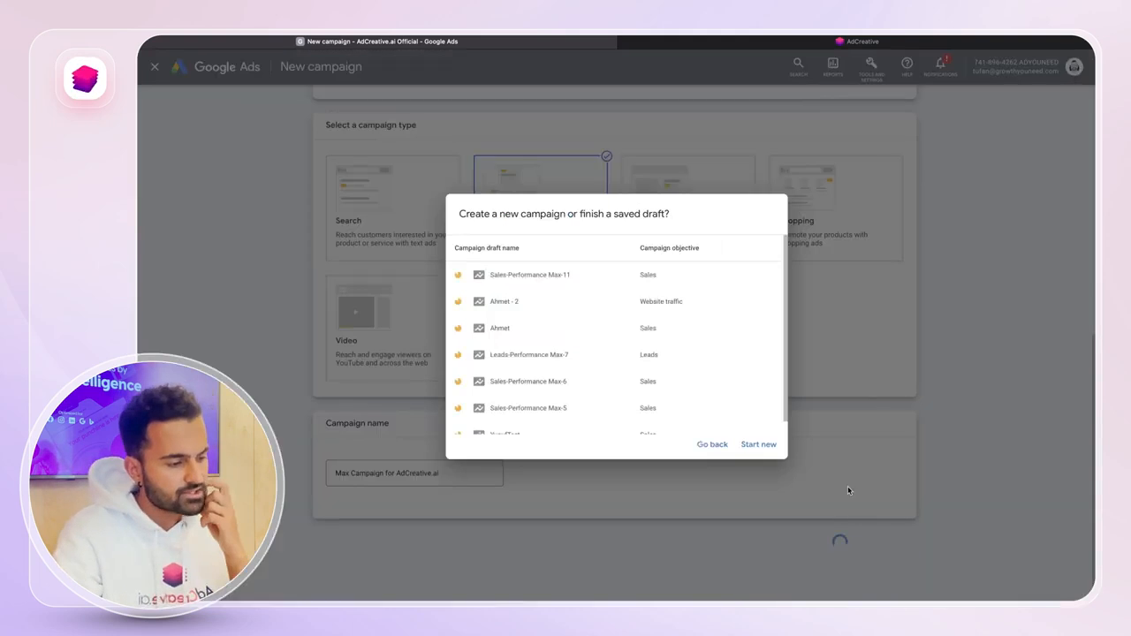
click(765, 450)
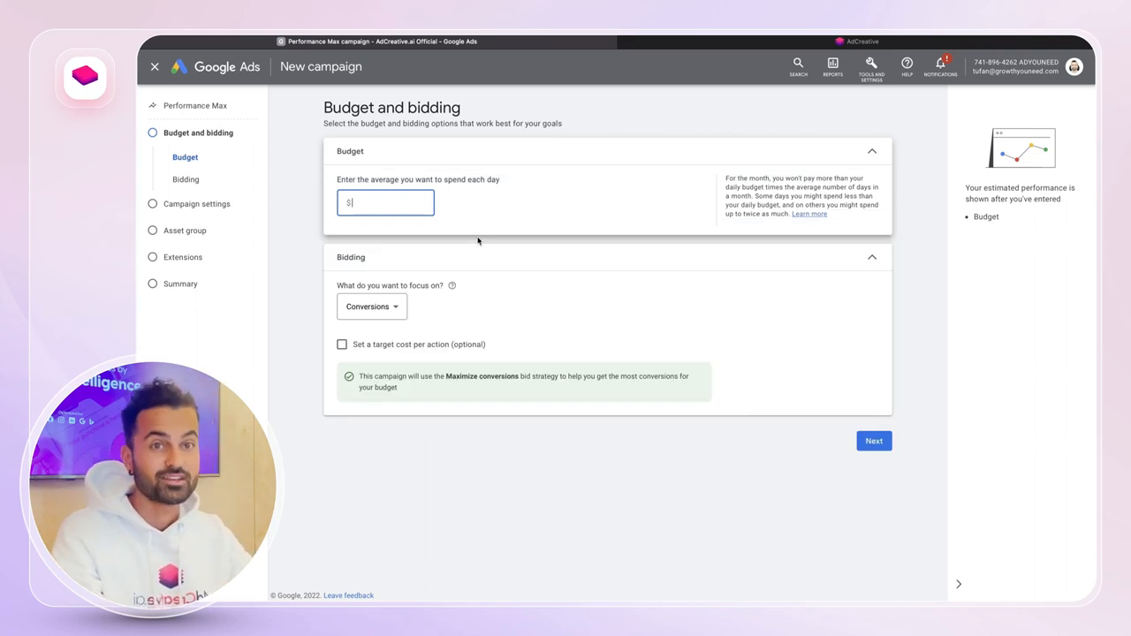
Set the average daily budget to $100, keep bidding focused on conversions, and continue to the campaign settings.
text(1)
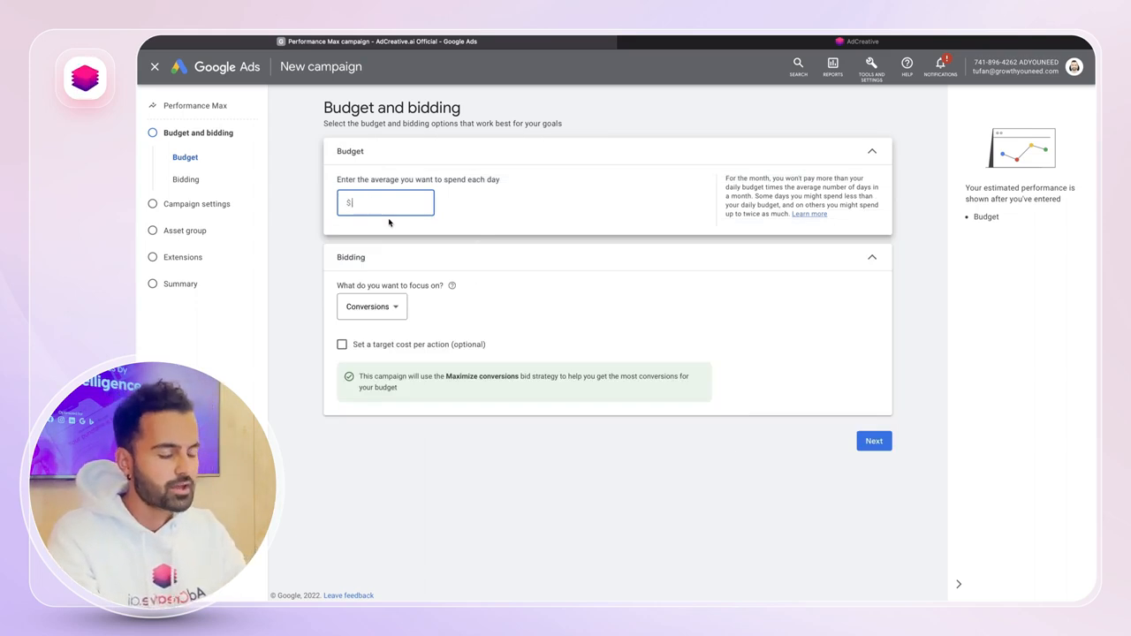
text(00)
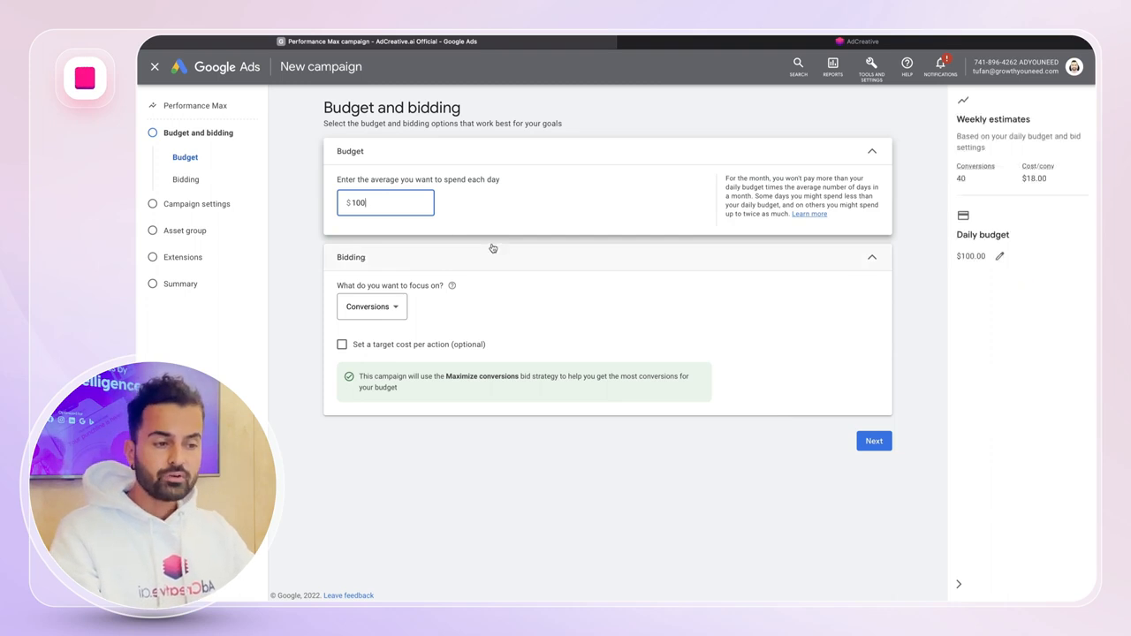
click(506, 236)
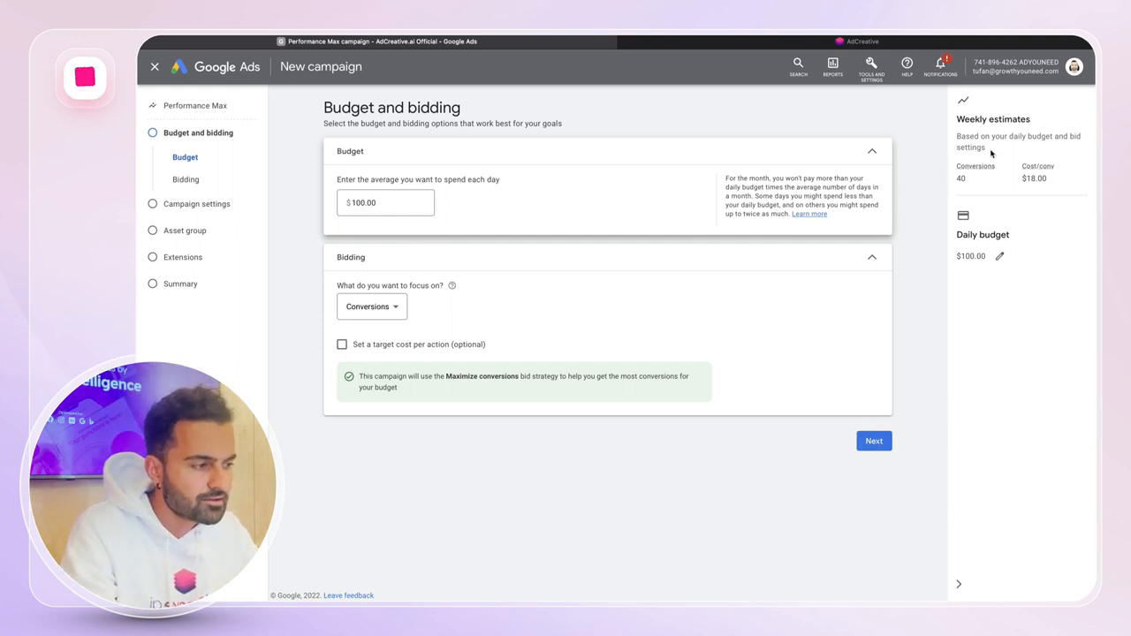
click(874, 441)
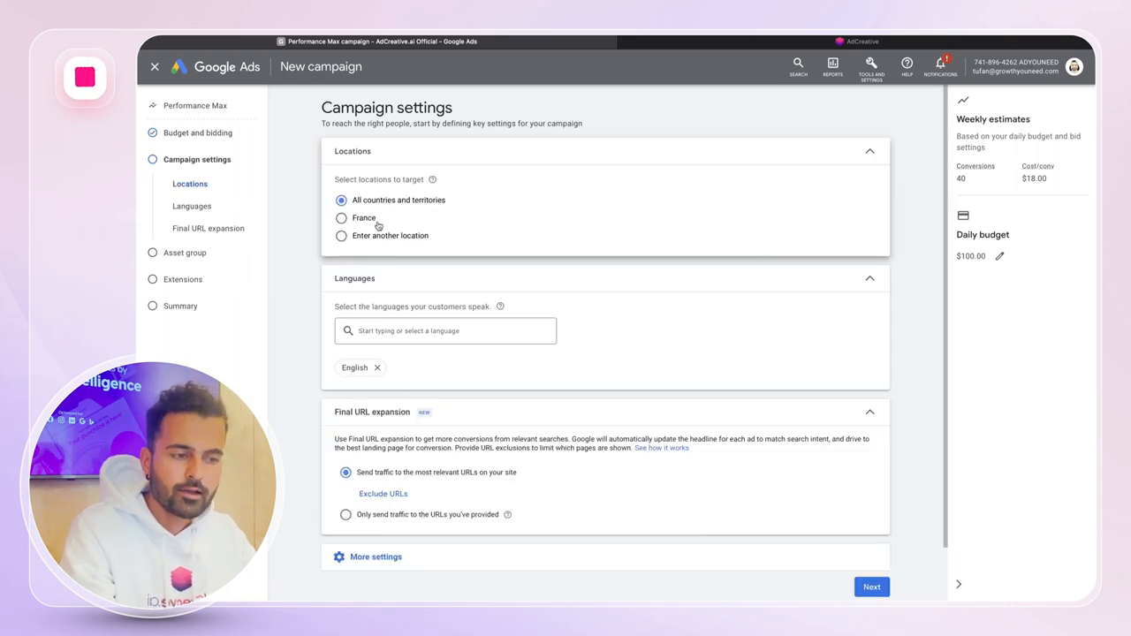
Restrict the campaign's targeted locations to the country United States.
click(388, 238)
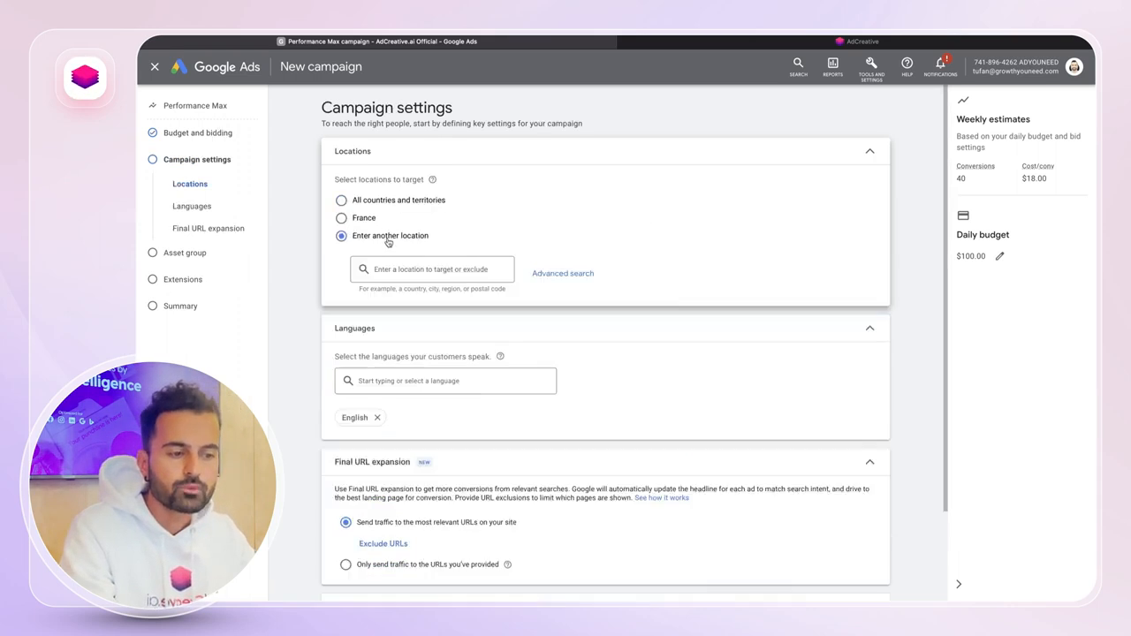
click(391, 268)
text(United)
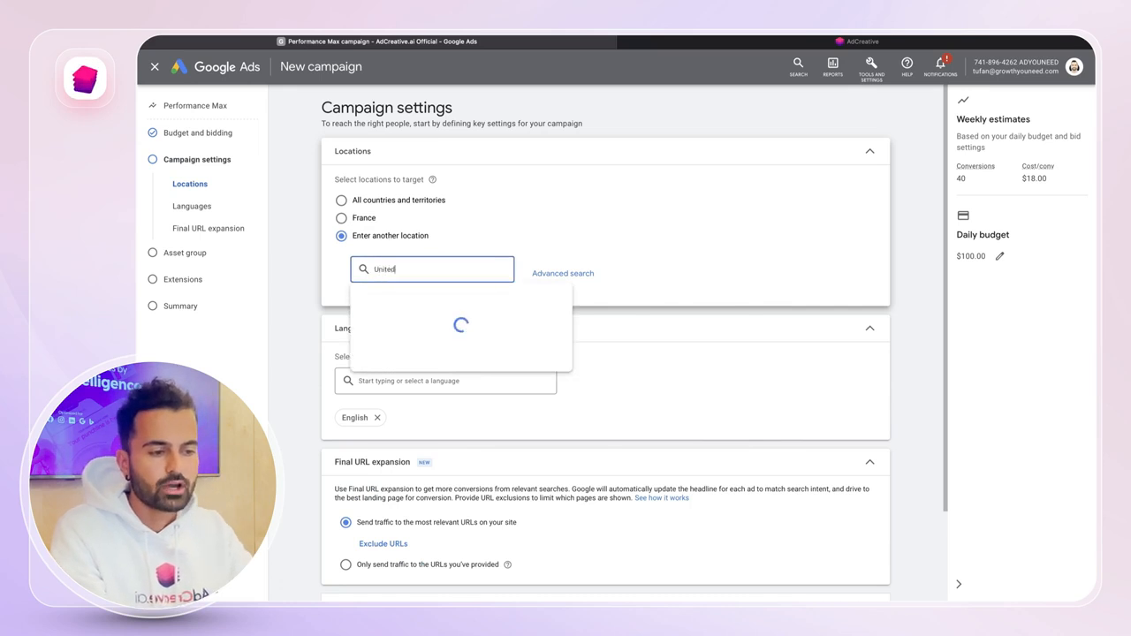
text( Stat)
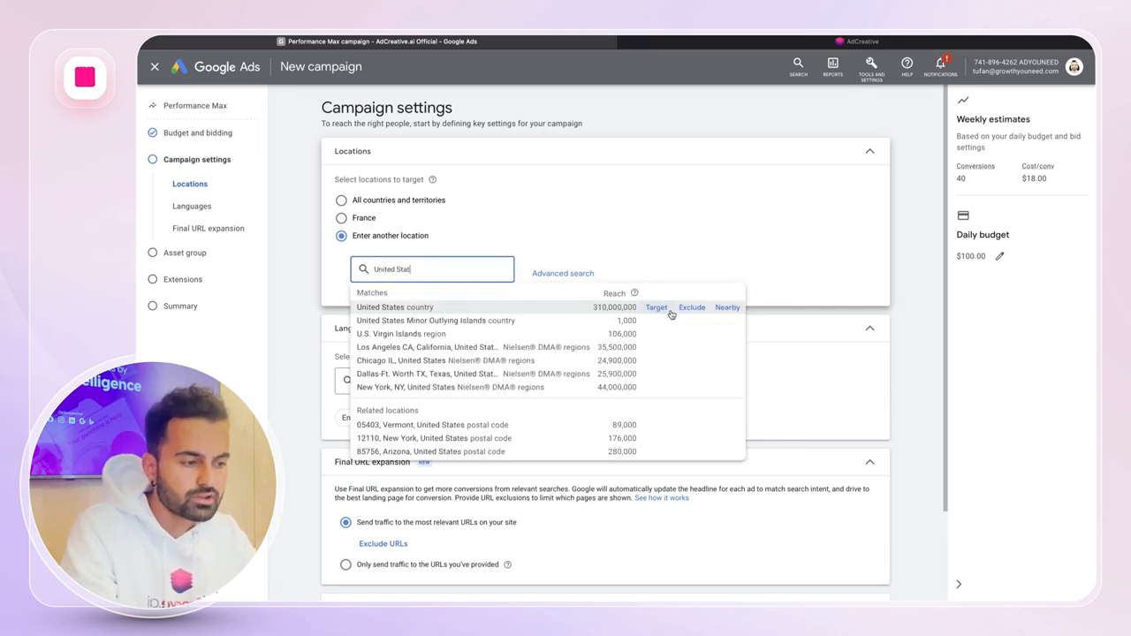
click(660, 309)
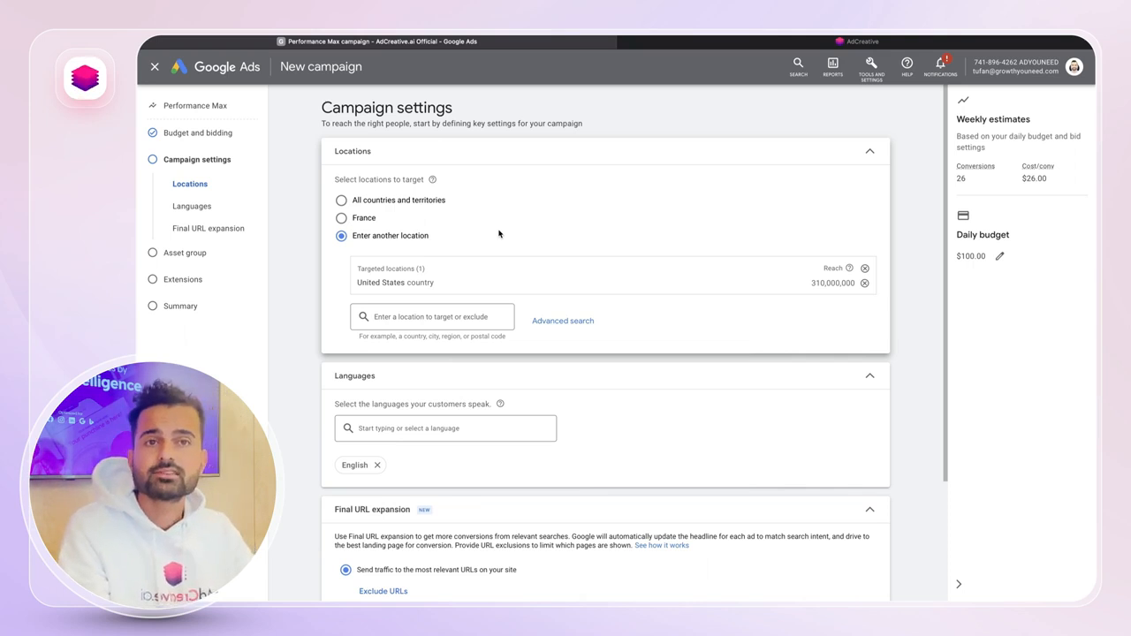
Set Final URL expansion to only send traffic to the URLs provided, and continue to the asset group.
scroll(496, 245, down, 2)
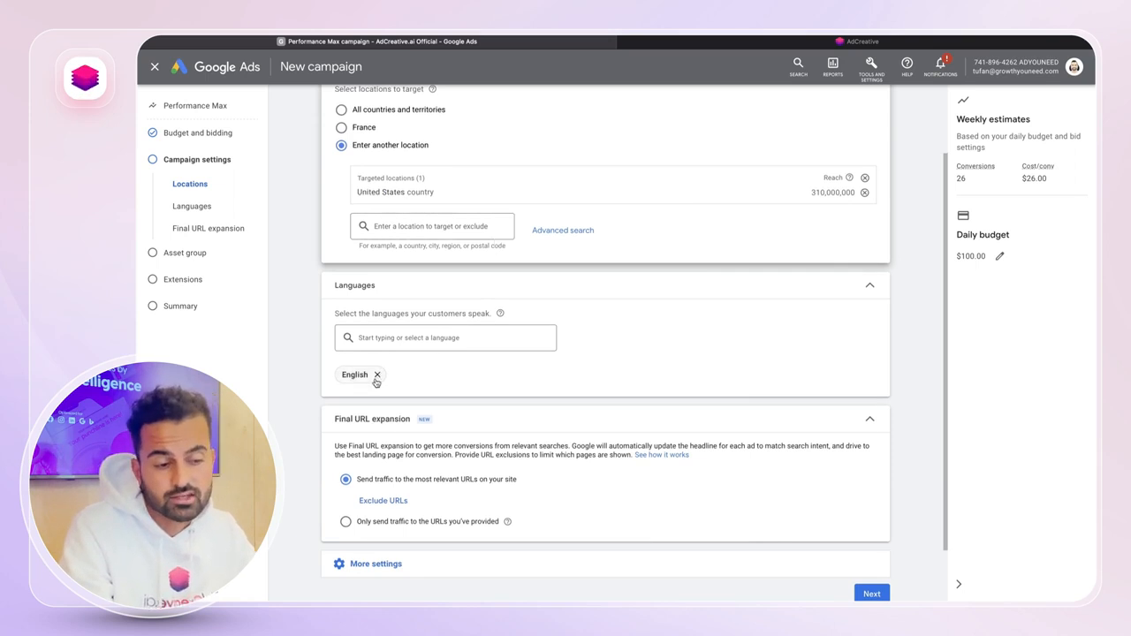
scroll(468, 339, down, 2)
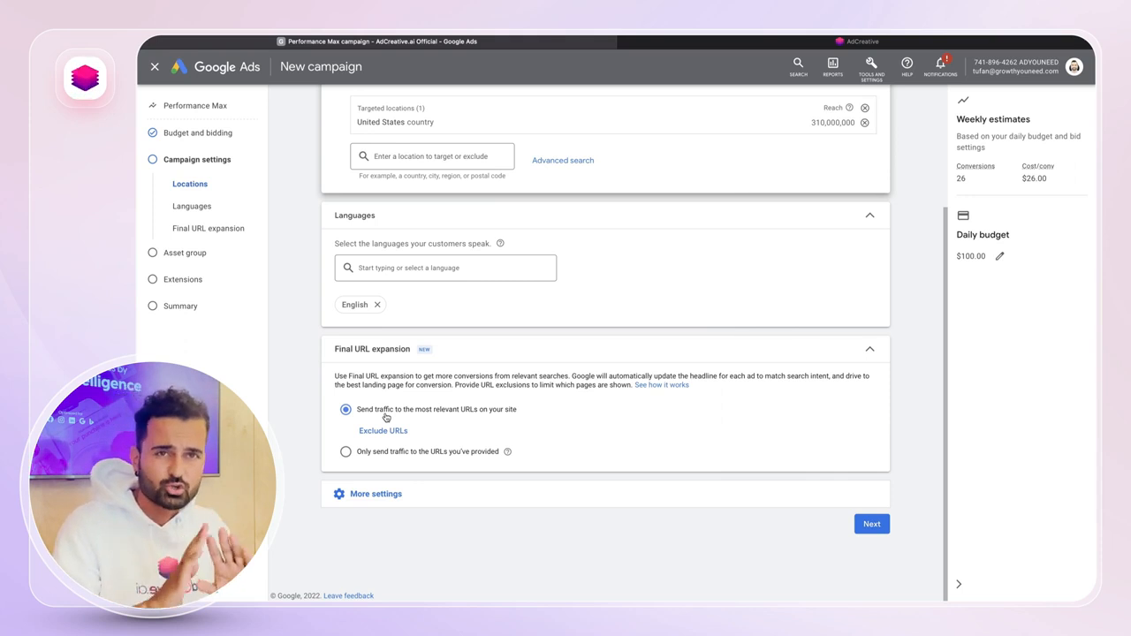
click(348, 456)
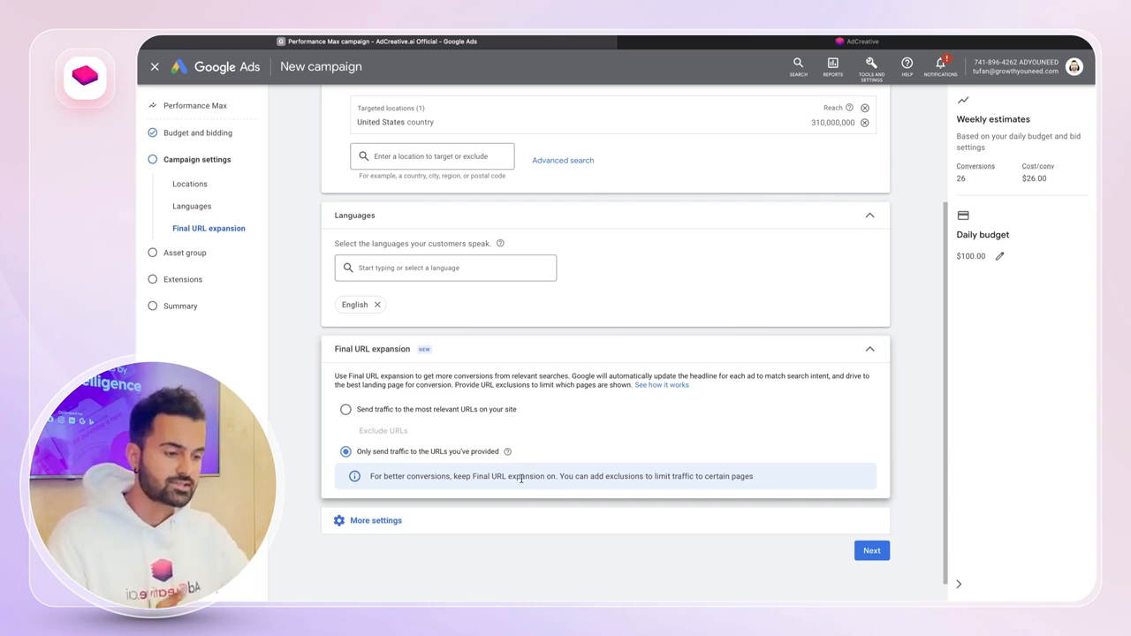
click(872, 551)
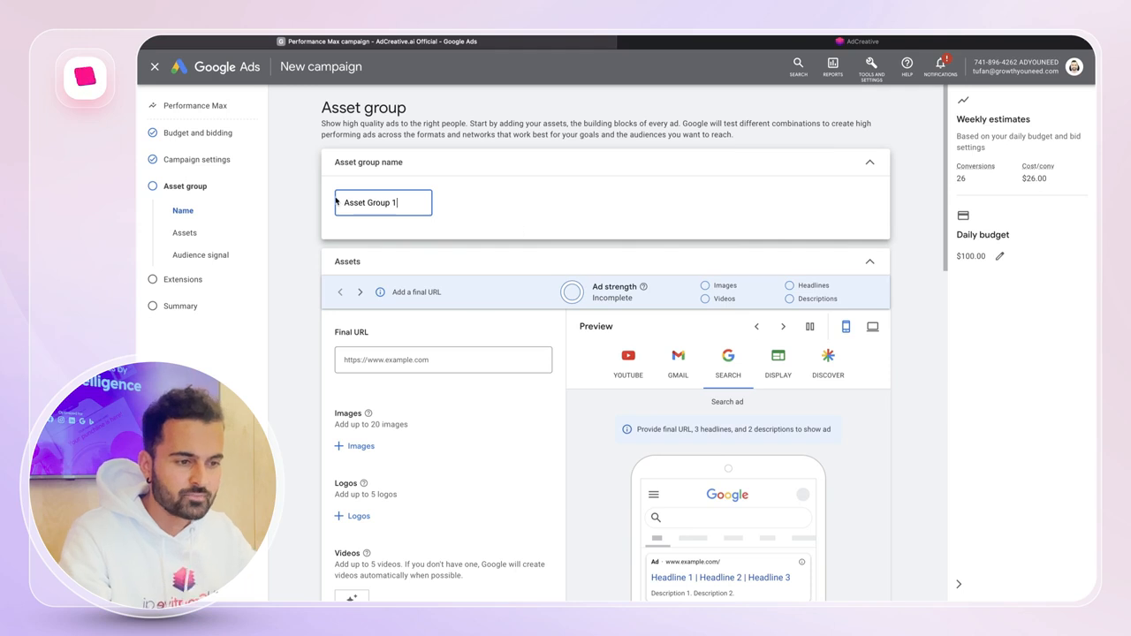
Review the asset group's requirements for images, logos, videos, headlines, descriptions, call to action and business name.
scroll(387, 252, down, 3)
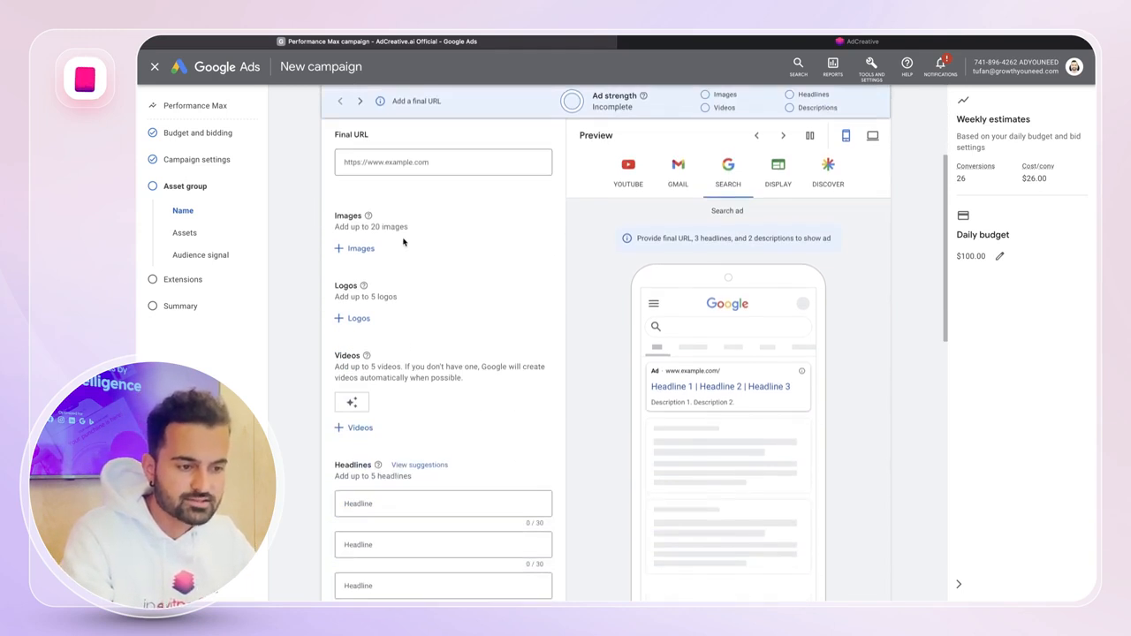
scroll(404, 239, down, 1)
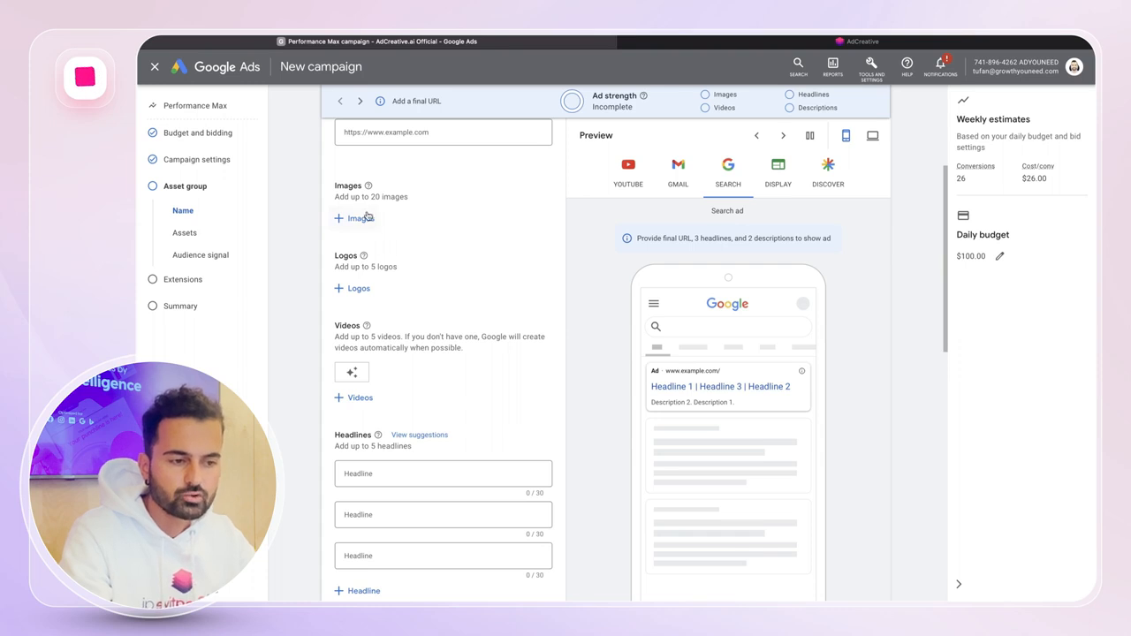
scroll(389, 316, down, 2)
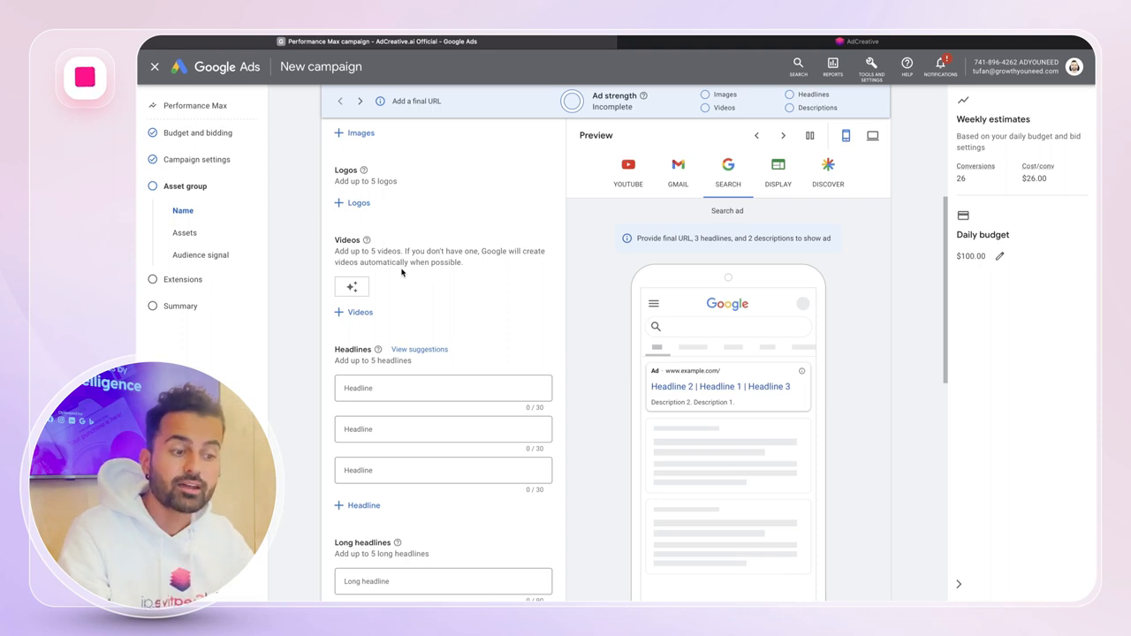
scroll(401, 272, down, 5)
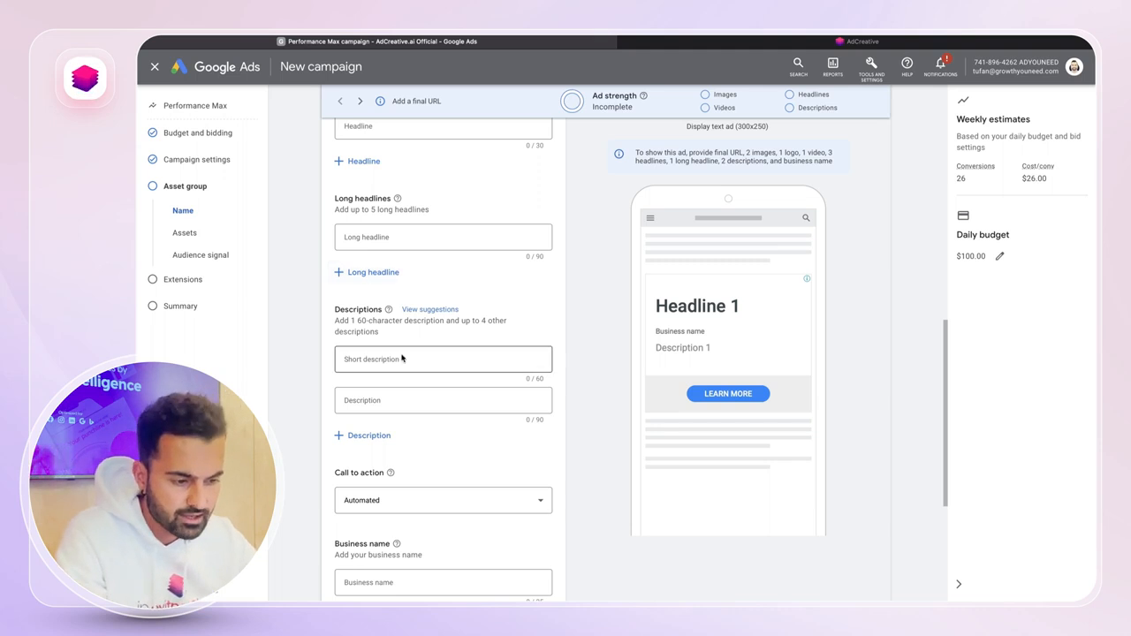
scroll(399, 380, down, 3)
scroll(399, 398, up, 6)
scroll(399, 399, up, 1)
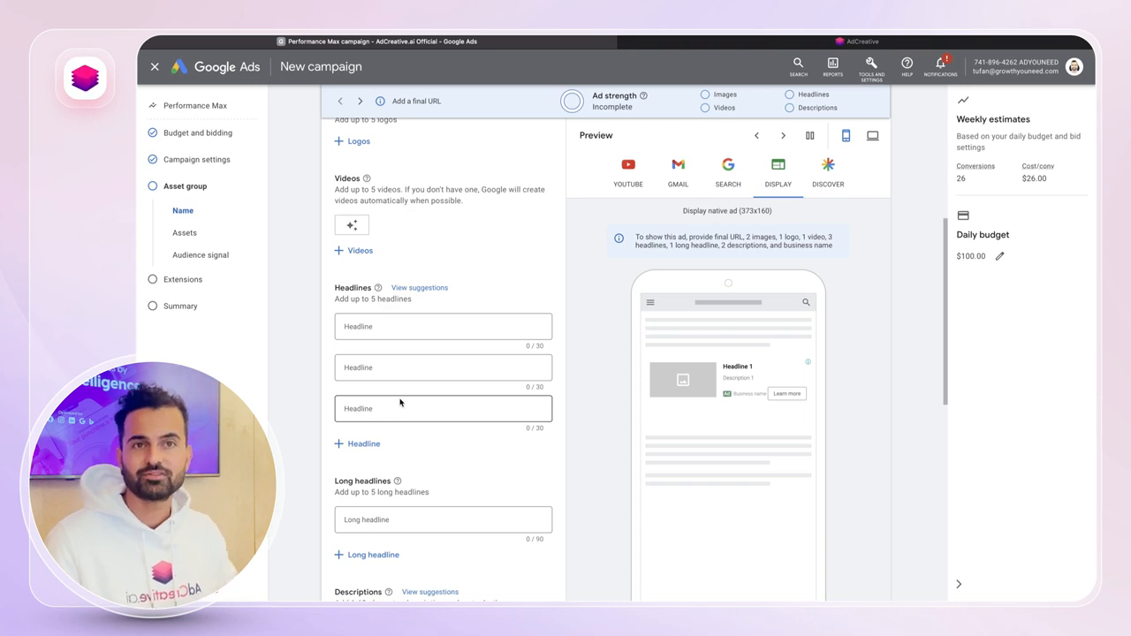
scroll(413, 282, up, 1)
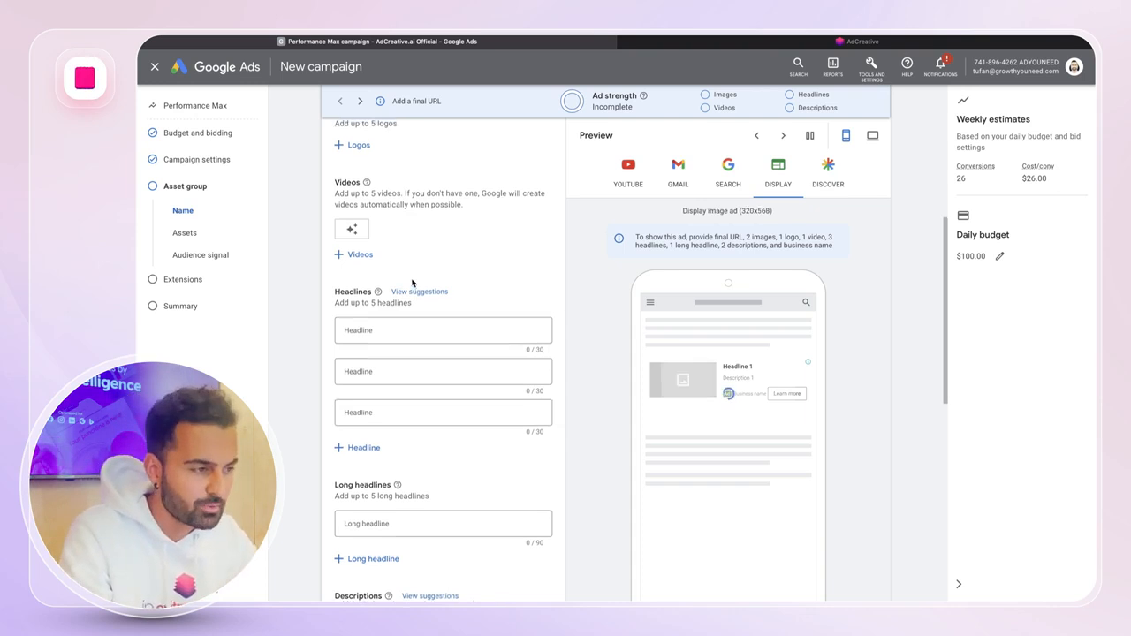
Switch to AdCreative.ai, create a new text project, and enter "AdCreative.ai" as the product name.
click(711, 41)
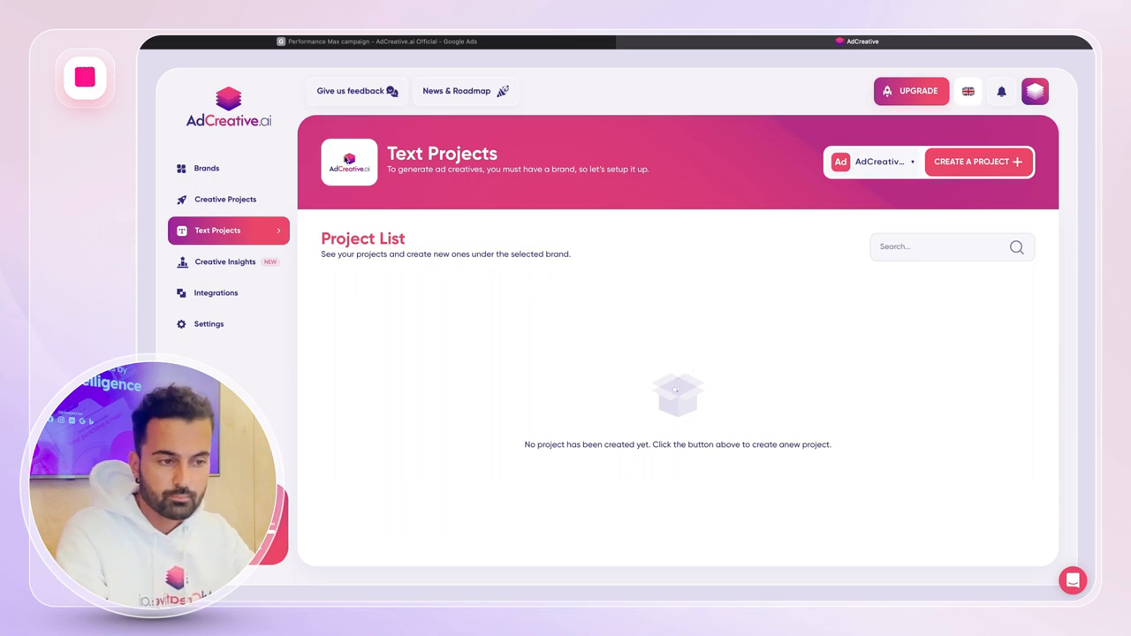
click(945, 162)
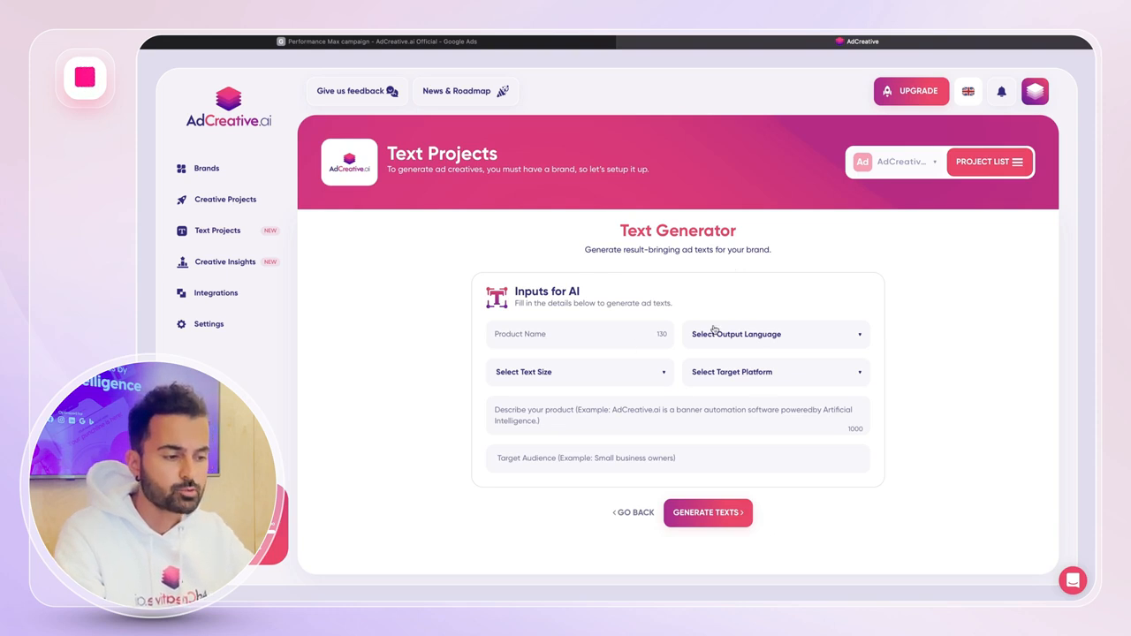
click(601, 333)
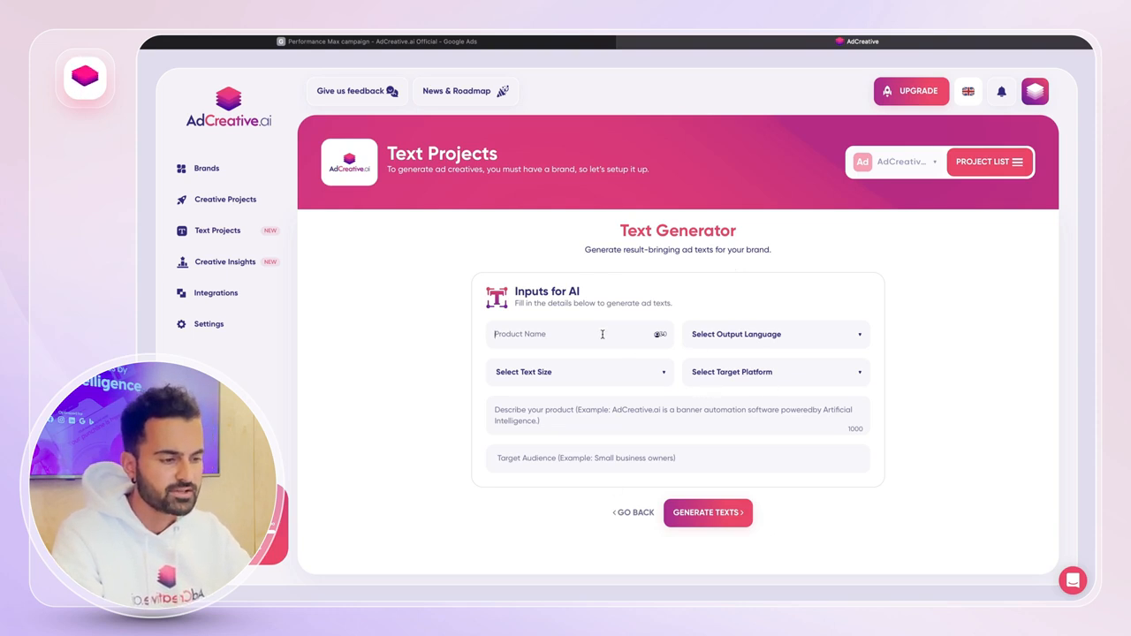
text(AdCreative.ai)
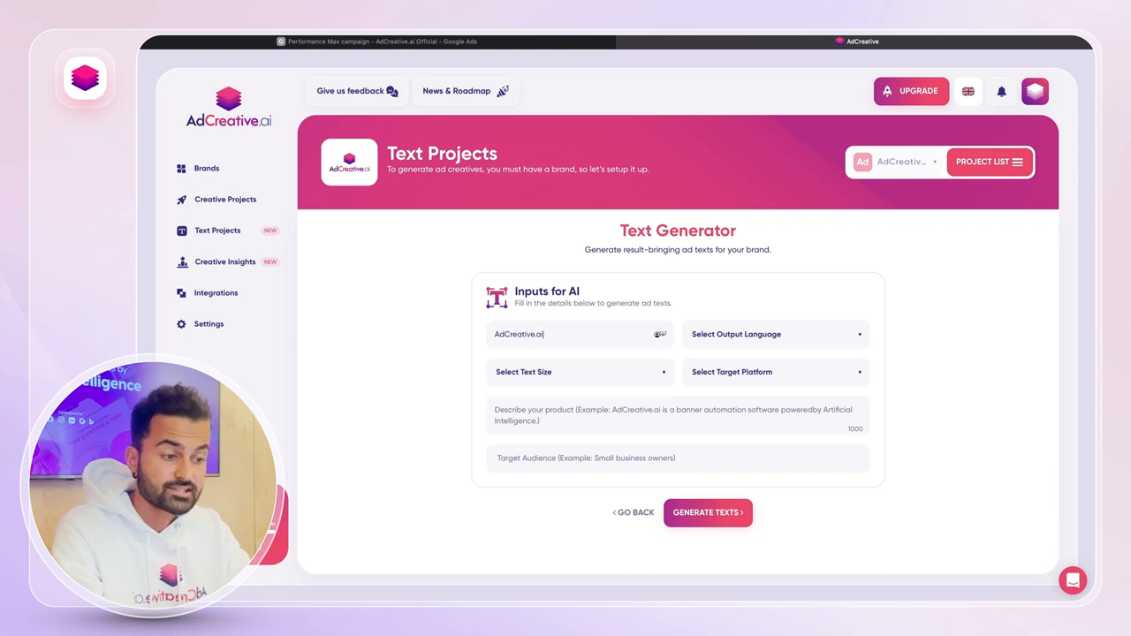
Set the output language to English, the text size to Ad Headline (up to 60 characters), and the target platform to Google.
click(816, 336)
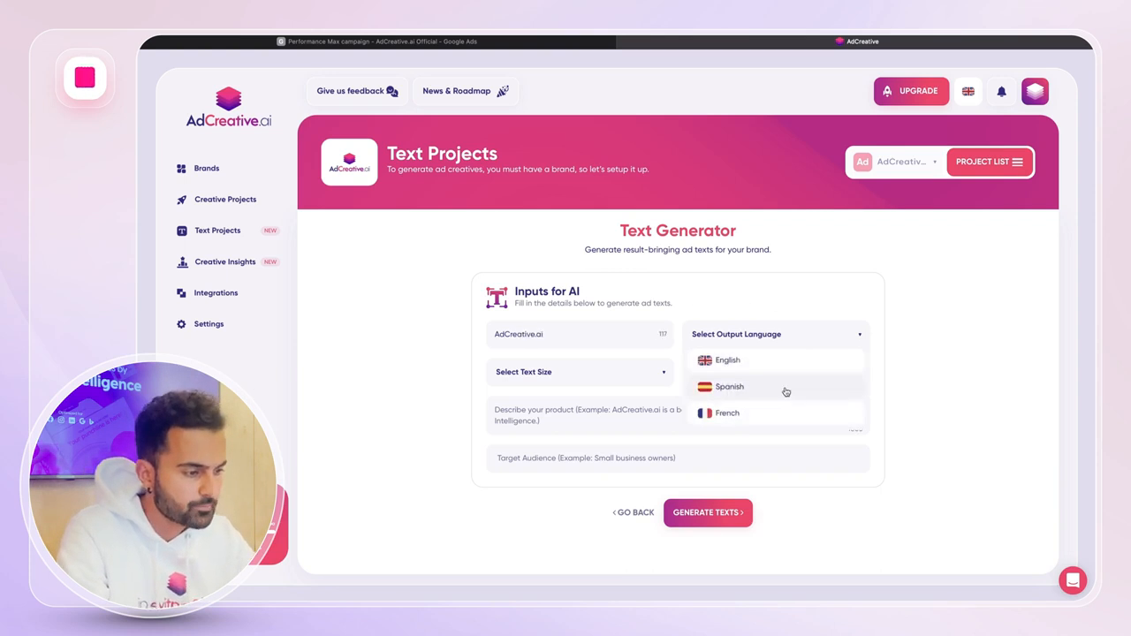
click(753, 362)
click(601, 377)
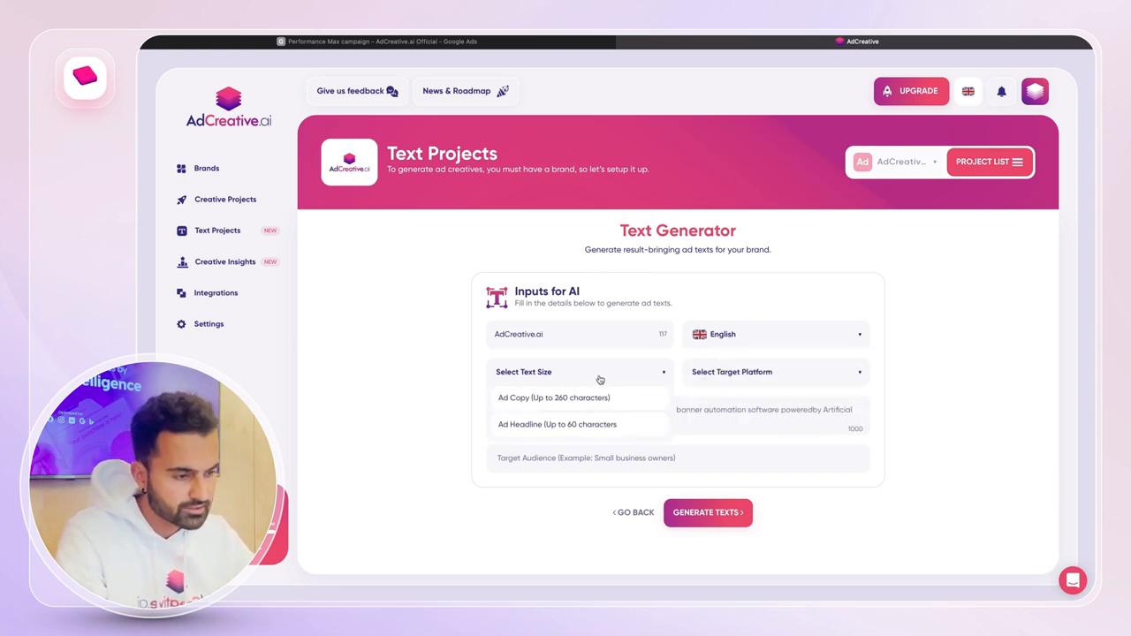
click(558, 425)
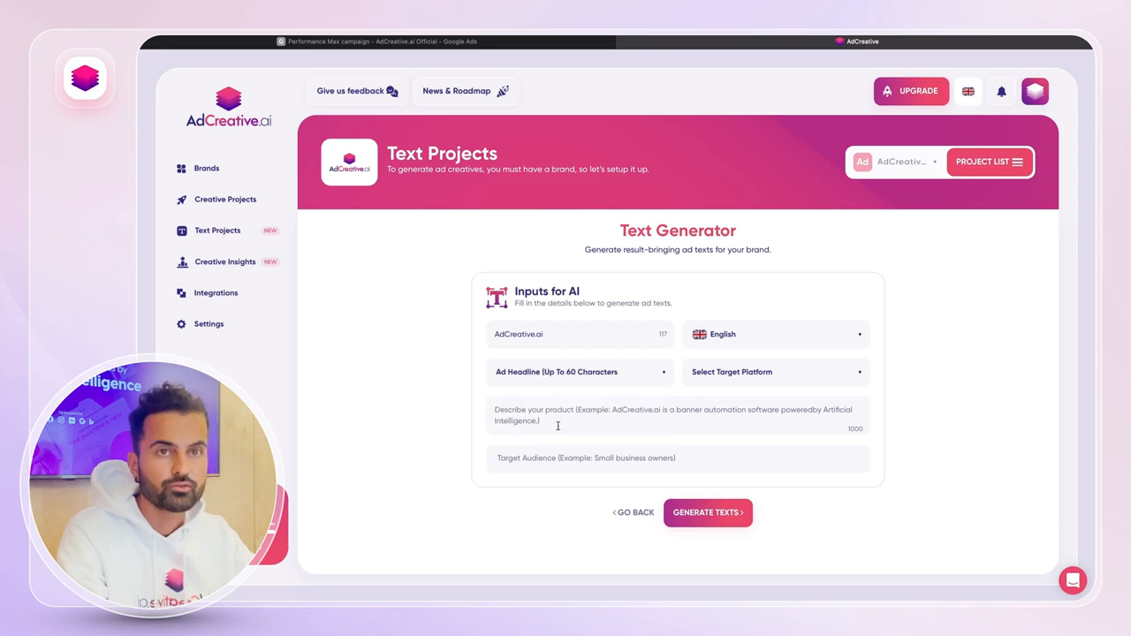
click(747, 376)
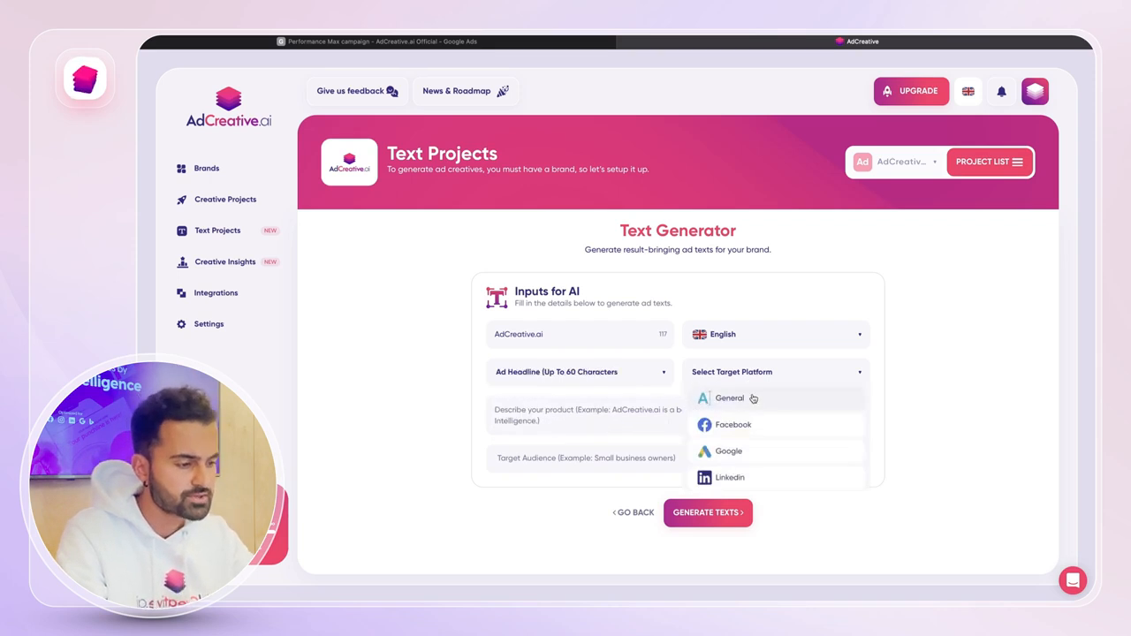
click(728, 452)
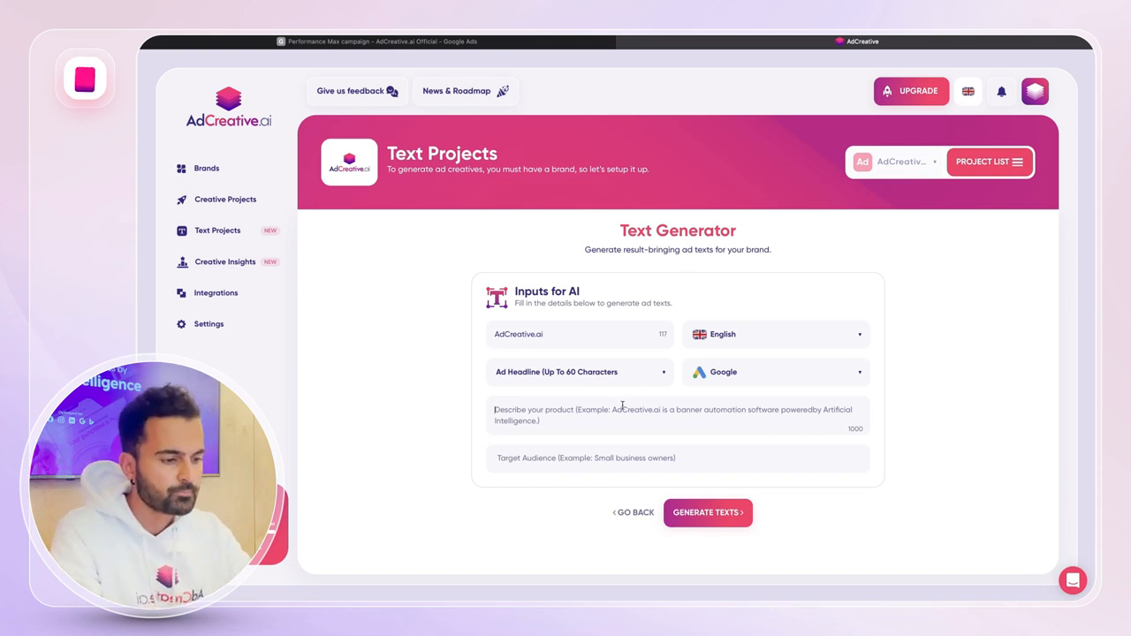
Describe the product as "AdCreative.ai is a saas platform that allows you to generate ad creatives in a matter of minutes.".
text(AdCreative.ai is )
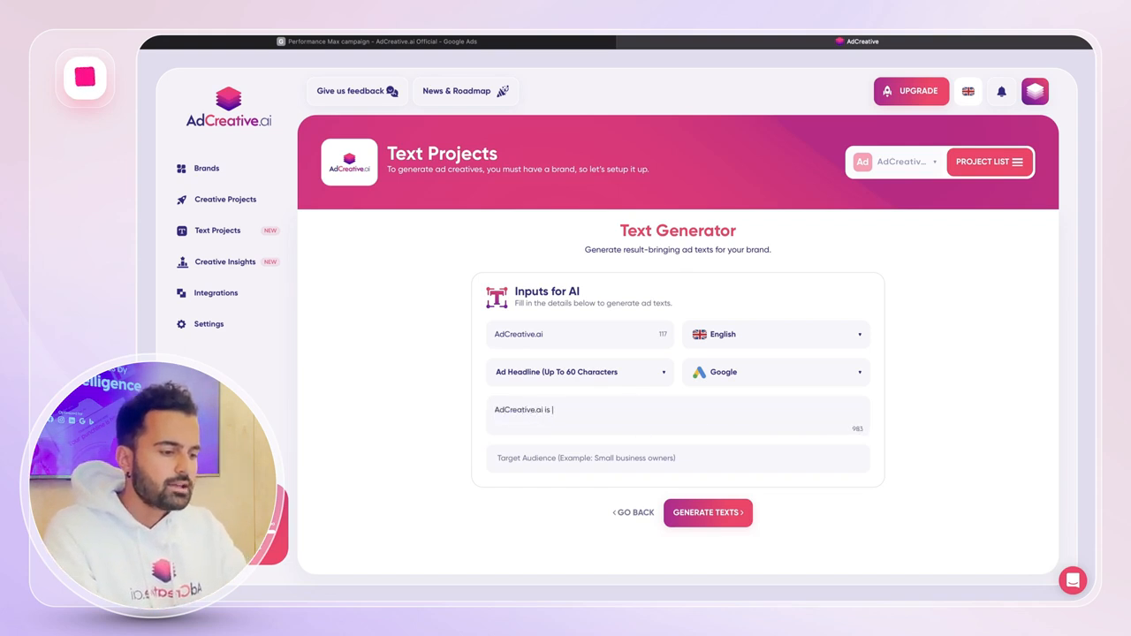
text(a saas platform )
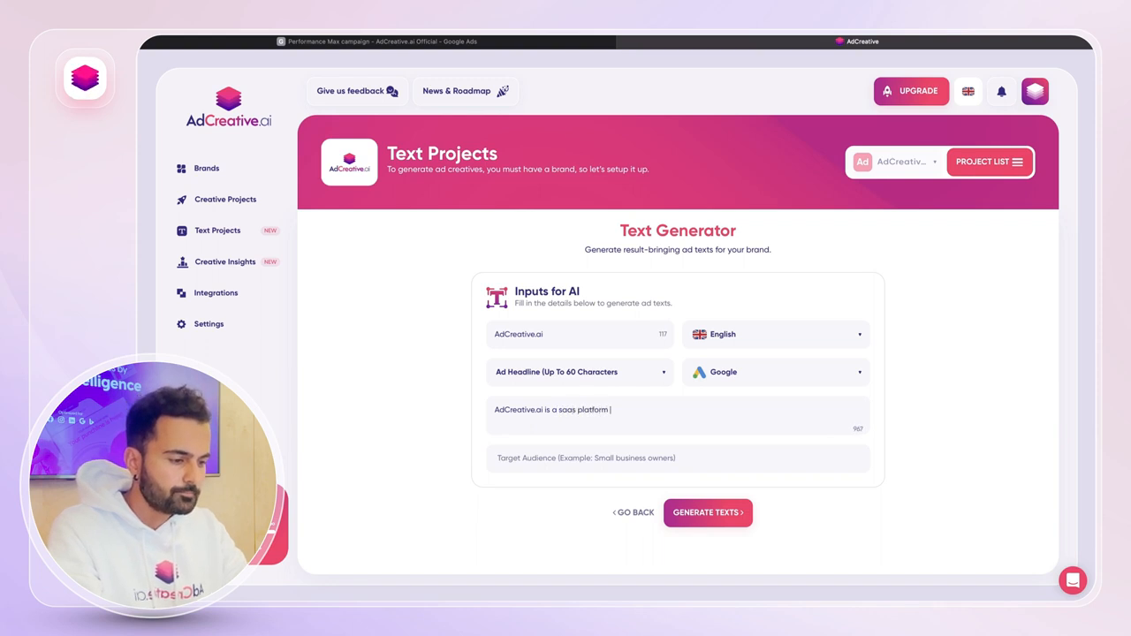
text(that allows you )
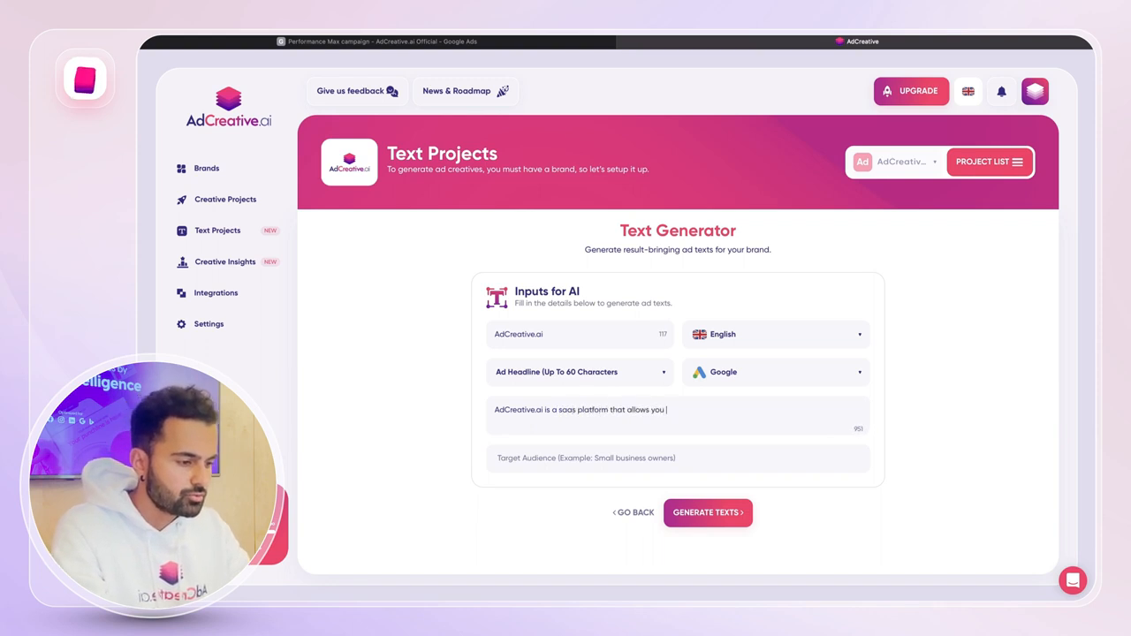
text(to generate )
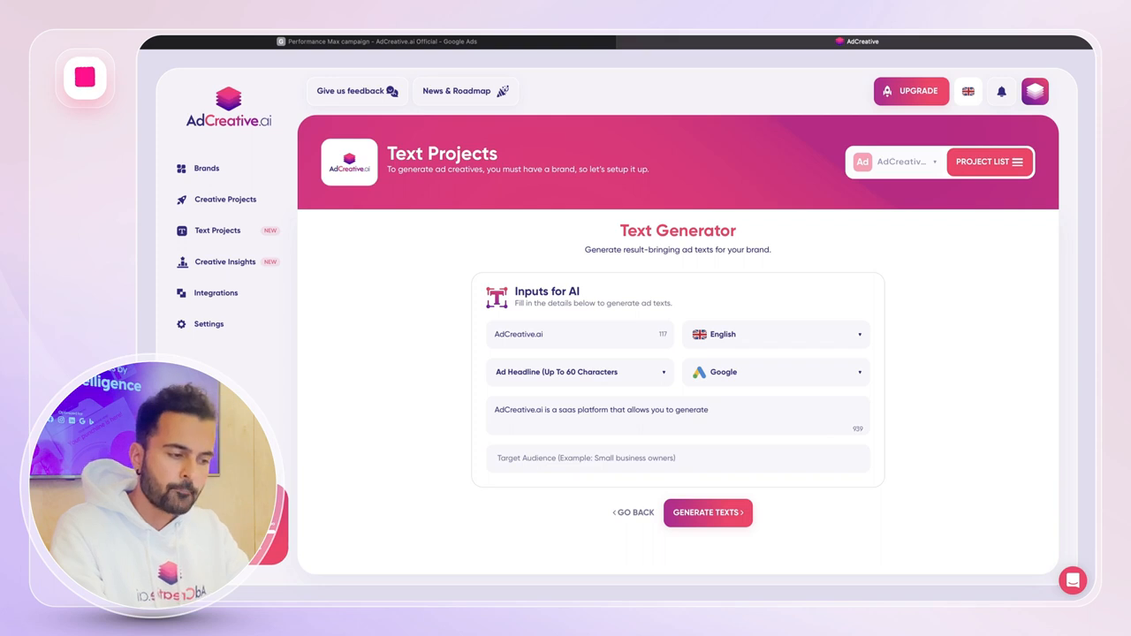
text(ad creatives in )
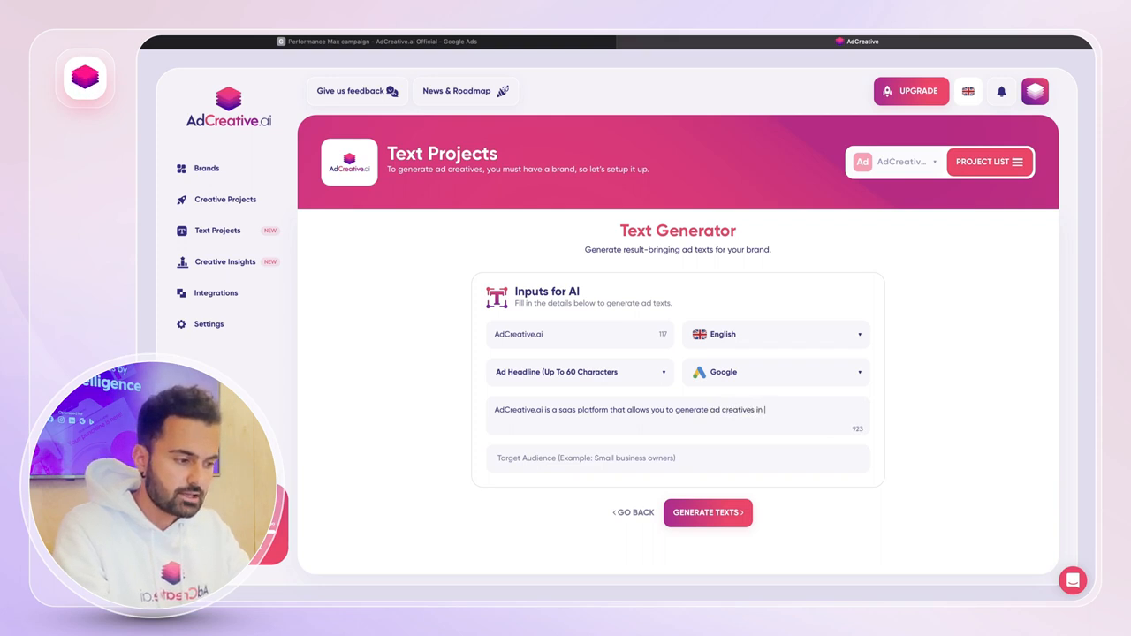
text(a matter of minutes.)
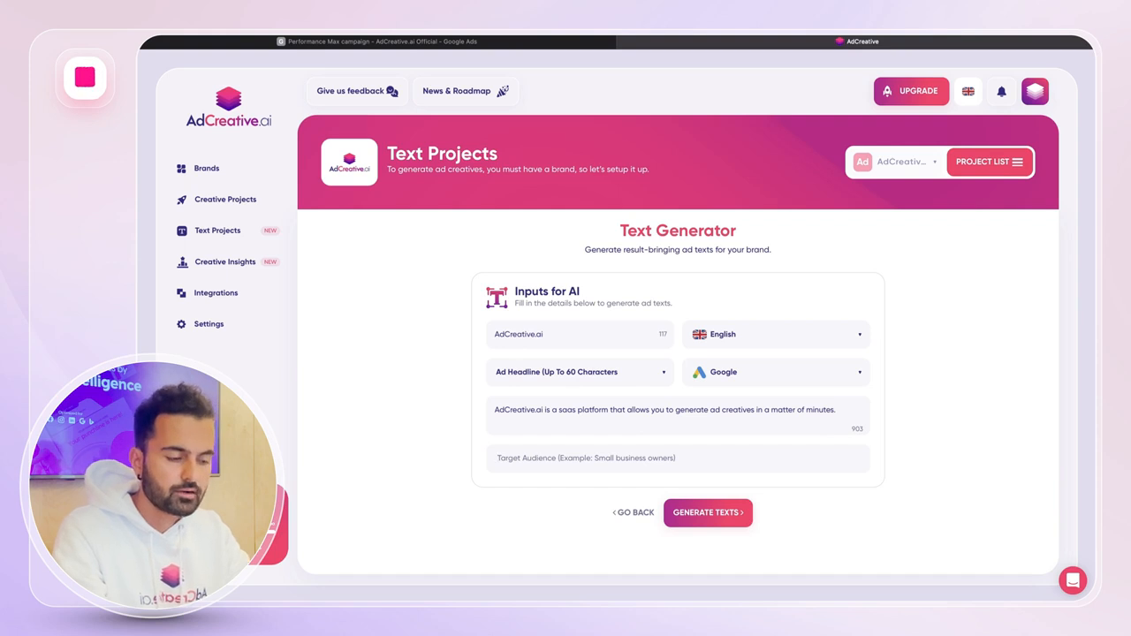
Enter "advertisers" as the target audience and generate the texts, saving the project as "Test".
click(498, 458)
text(advertisers)
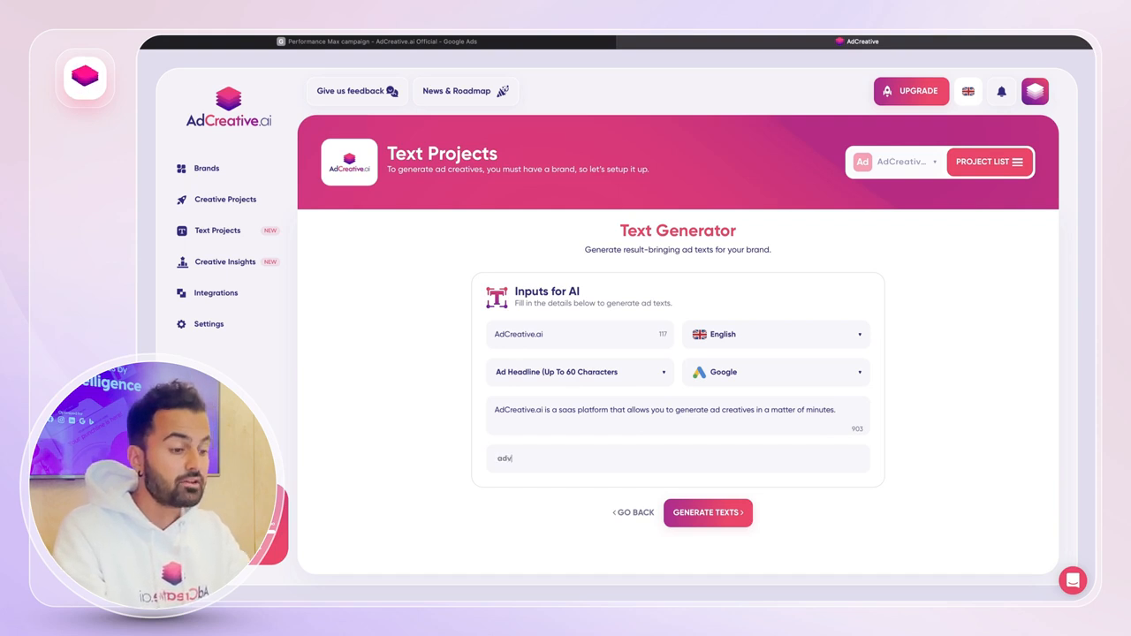
click(750, 523)
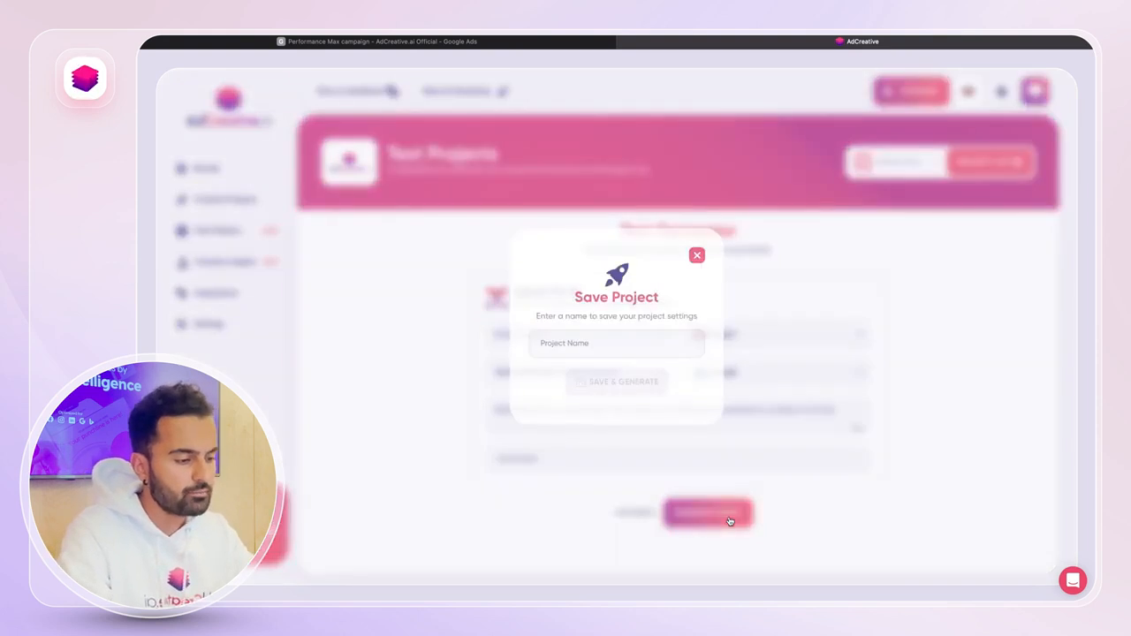
click(626, 336)
text(Test)
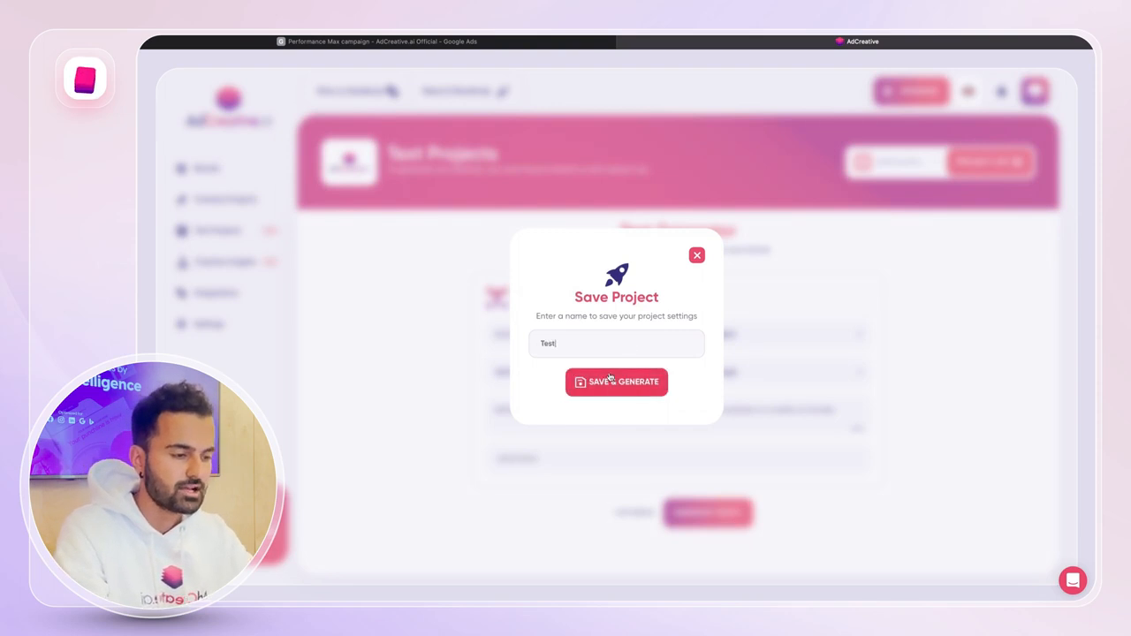
click(608, 383)
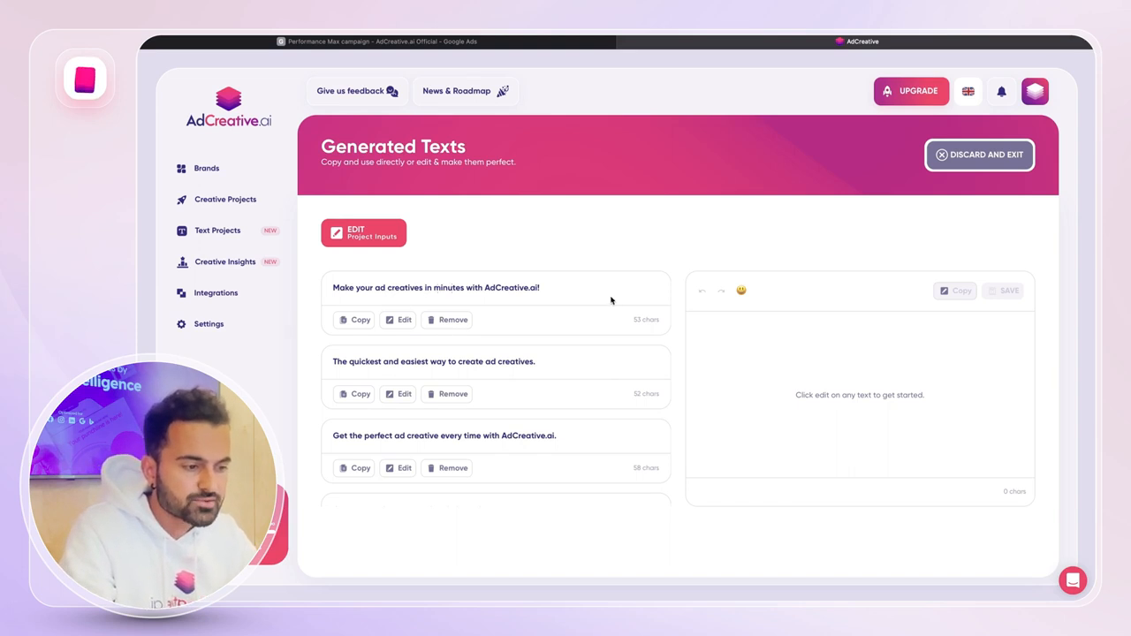
Copy the generated text "Make your ad creatives in minutes with AdCreative.ai!" and switch to the headline fields of the Google Ads asset group.
click(352, 323)
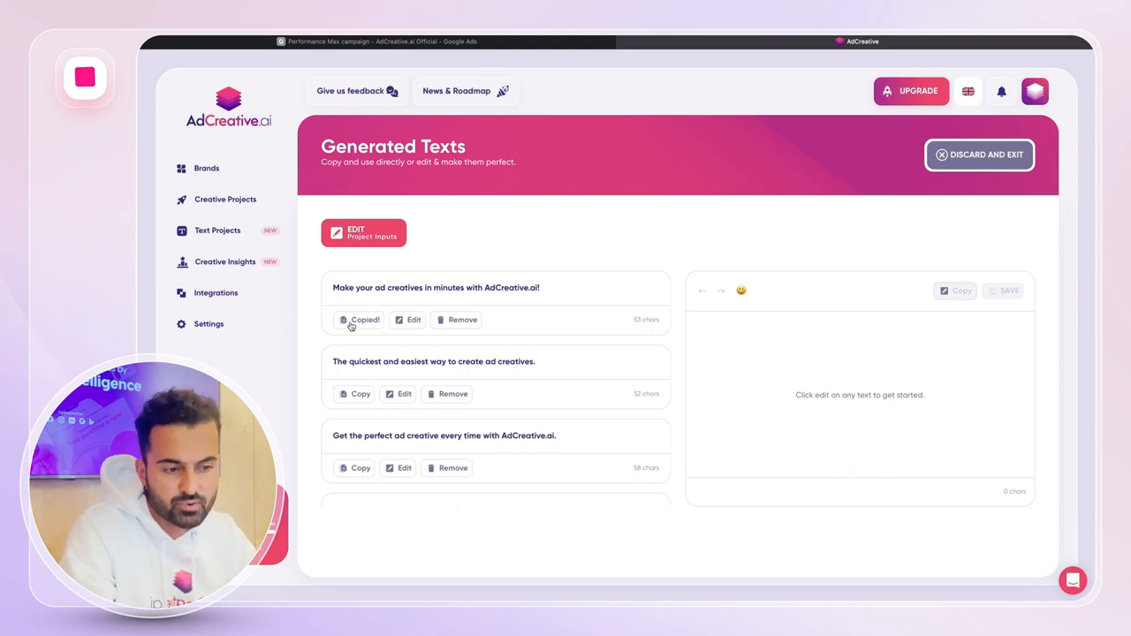
click(445, 44)
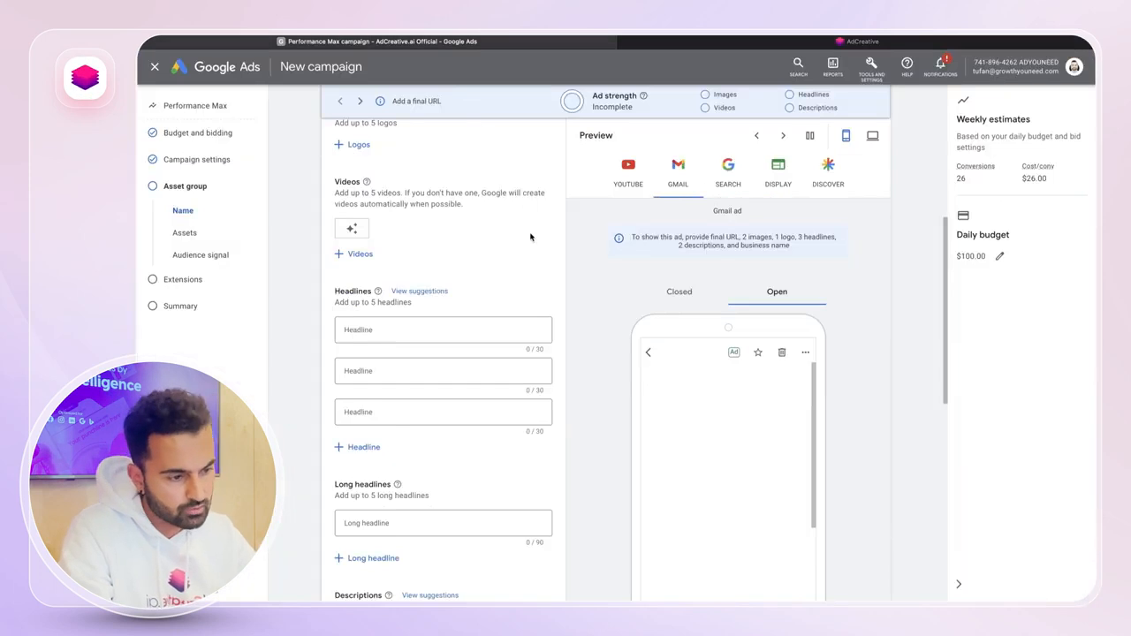
click(424, 329)
scroll(421, 354, down, 2)
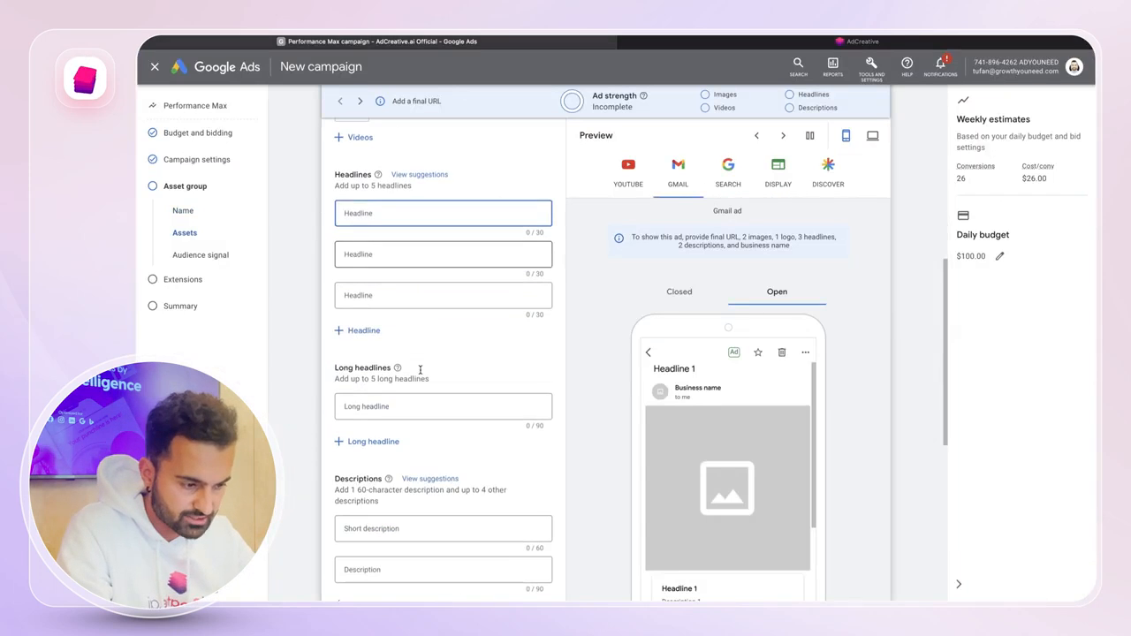
click(408, 403)
scroll(406, 397, down, 2)
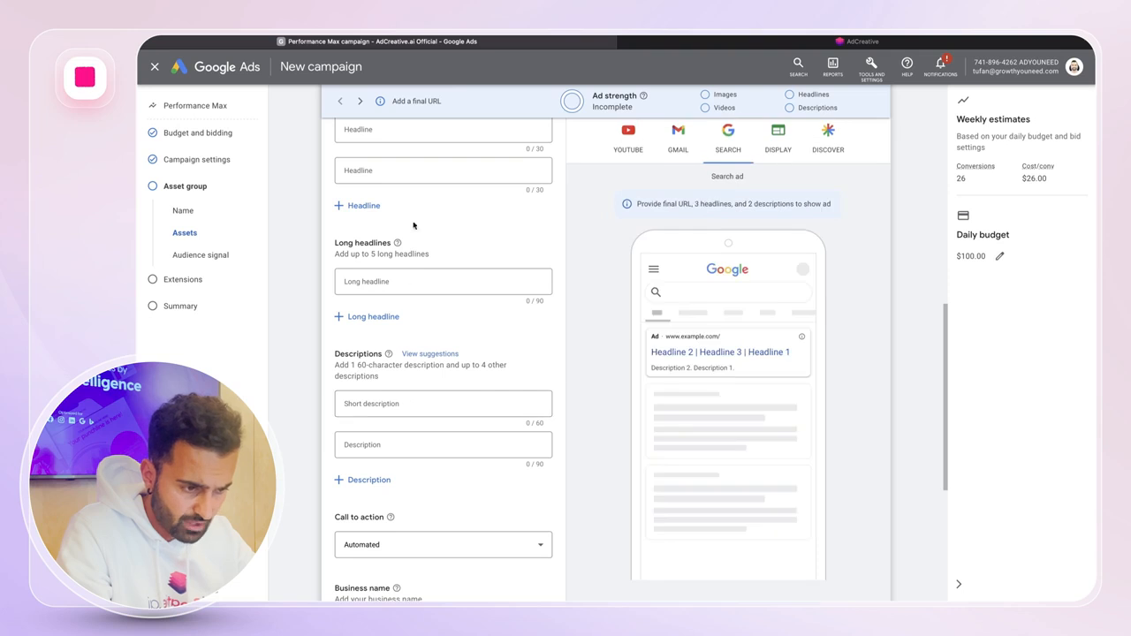
Add four more long headline fields to the asset group.
click(371, 318)
click(372, 358)
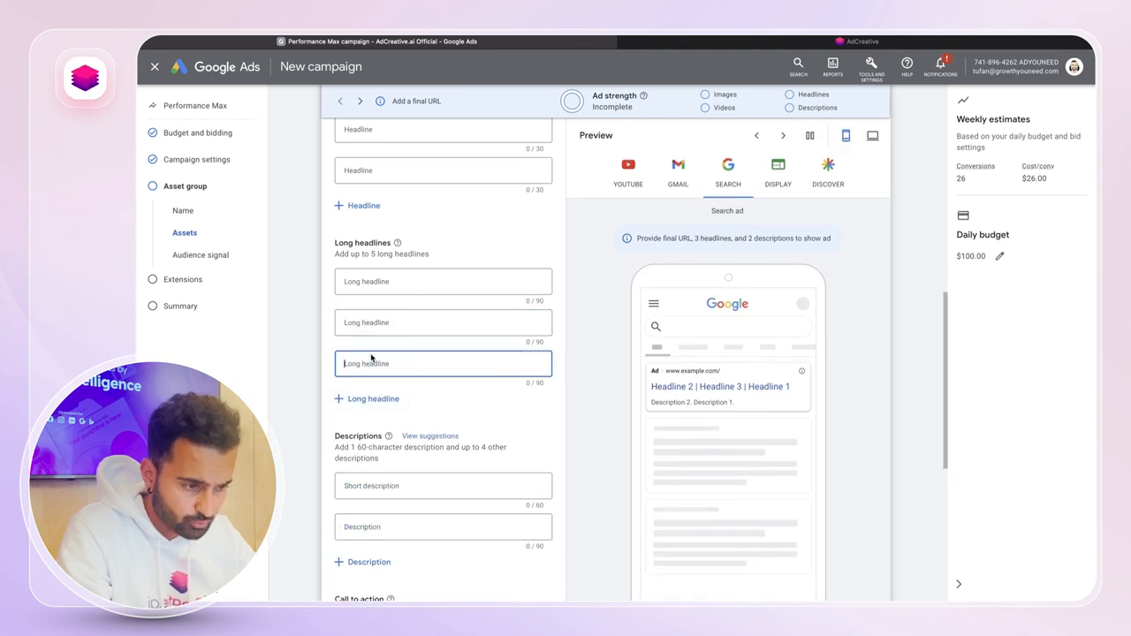
click(364, 404)
click(364, 440)
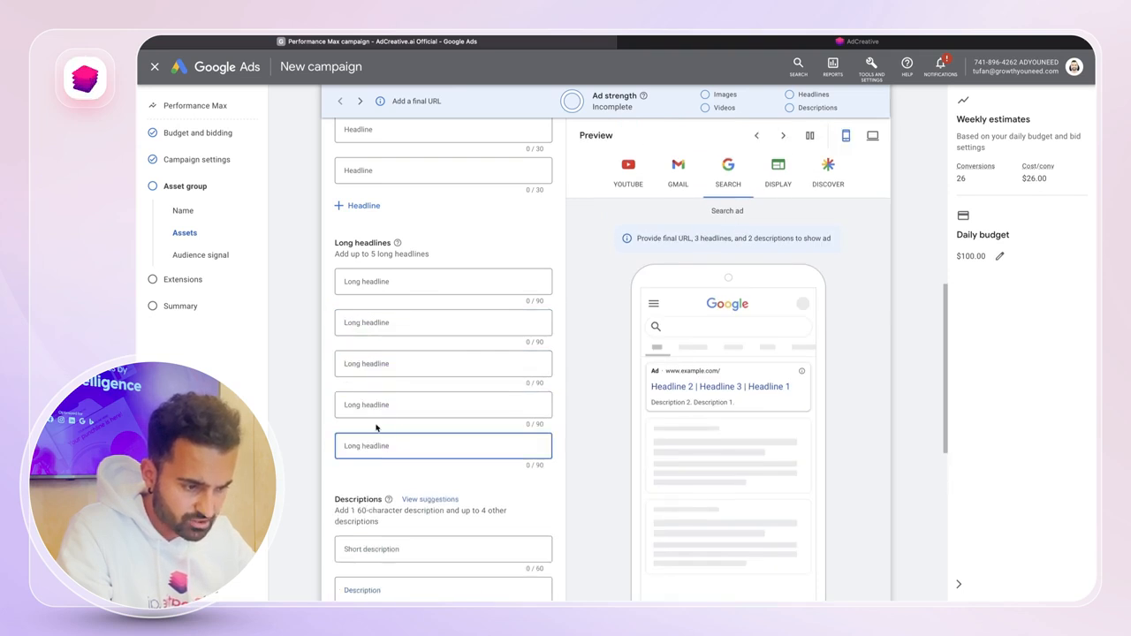
Paste the copied text "Make your ad creatives in minutes with AdCreative.ai!" as the asset group's short description.
scroll(376, 428, down, 1)
scroll(374, 429, up, 3)
scroll(374, 430, down, 4)
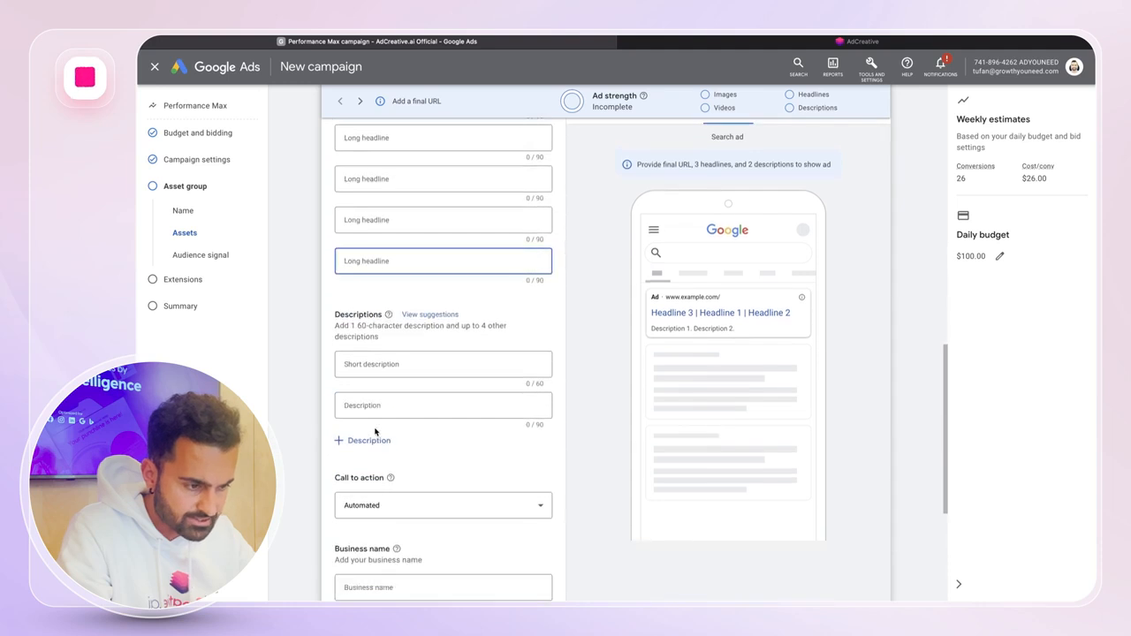
click(391, 363)
key(ctrl+v)
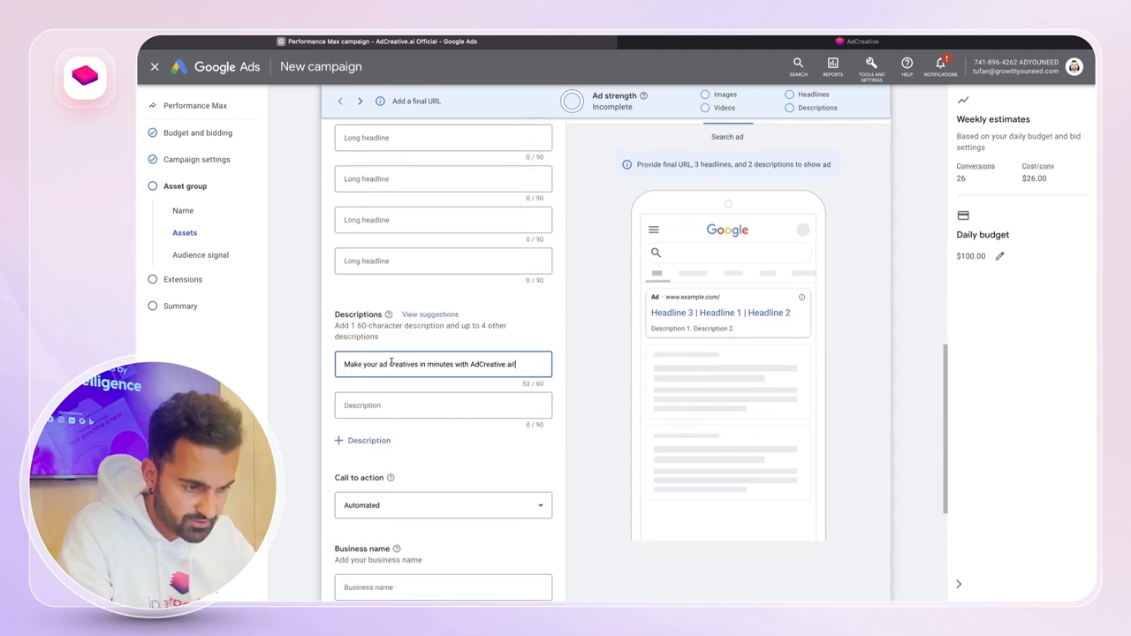
Copy "The quickest and easiest way to create ad creatives." from AdCreative.ai and paste it into the first Description field in Google Ads.
click(862, 40)
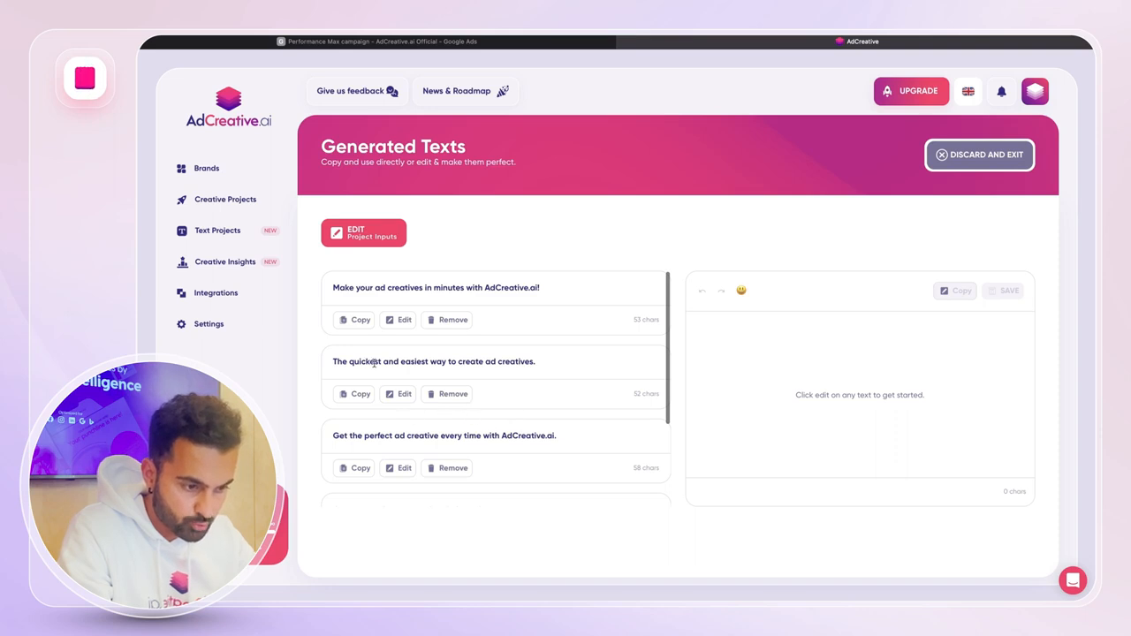
click(357, 394)
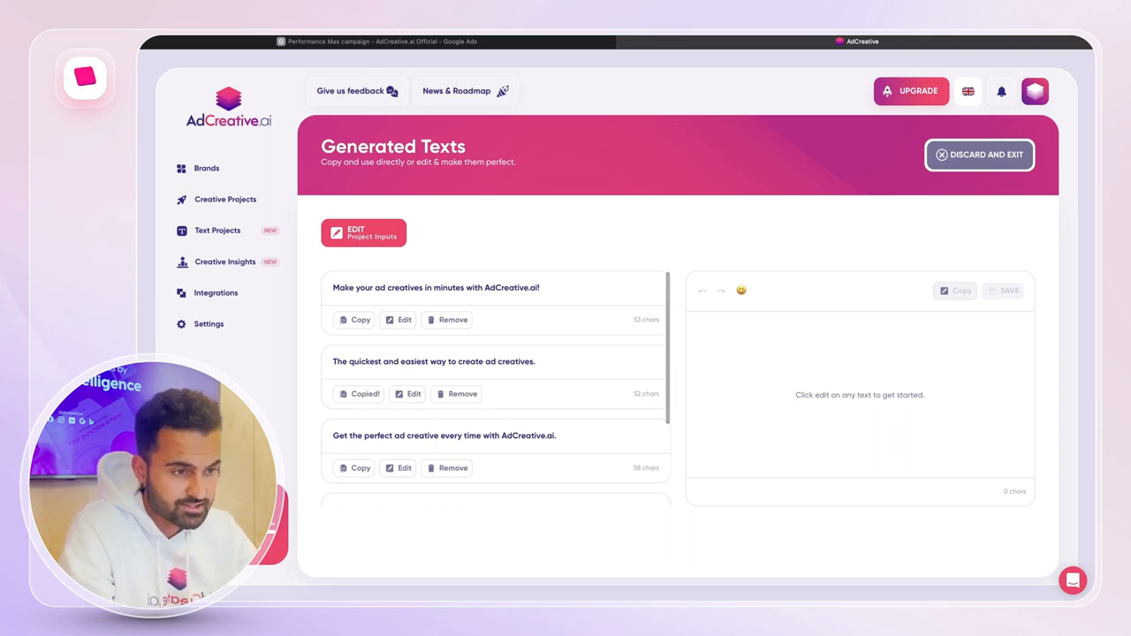
click(371, 42)
click(371, 404)
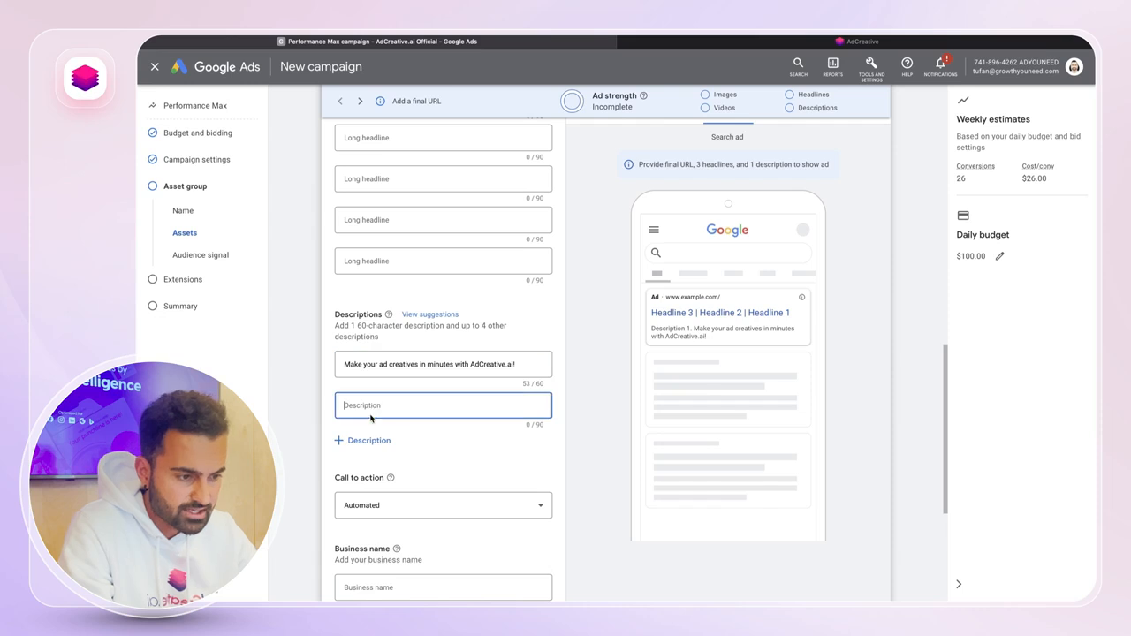
key(ctrl+v)
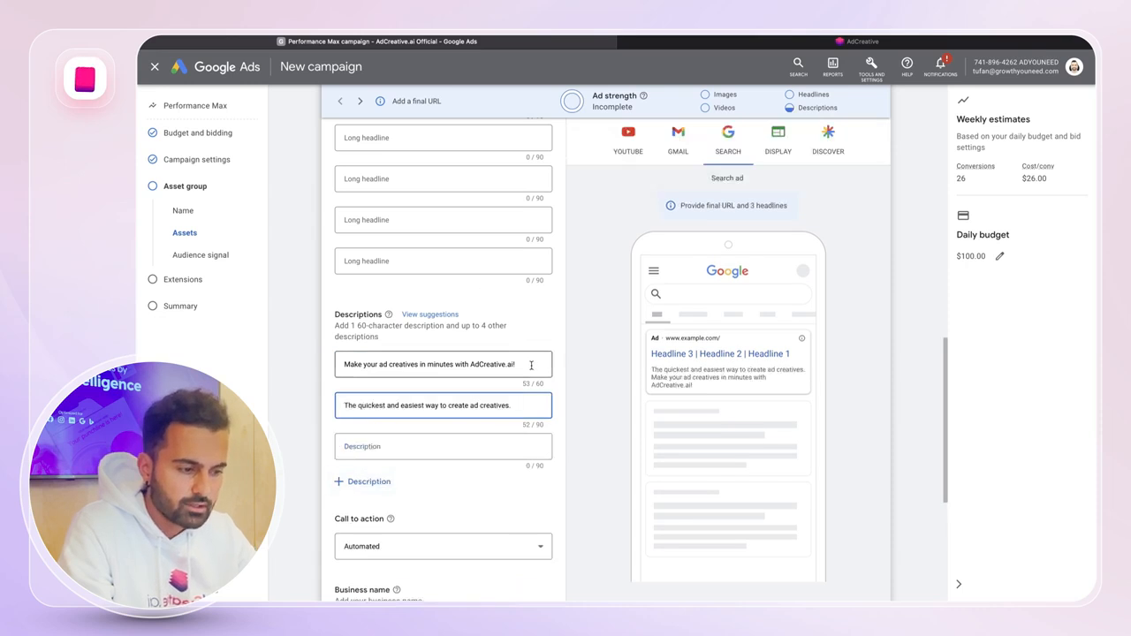
Switch to AdCreative.ai, remove the exclamation mark from "Make your ad creatives in minutes with AdCreative.ai!" in the text editor, and copy the edited text.
click(658, 43)
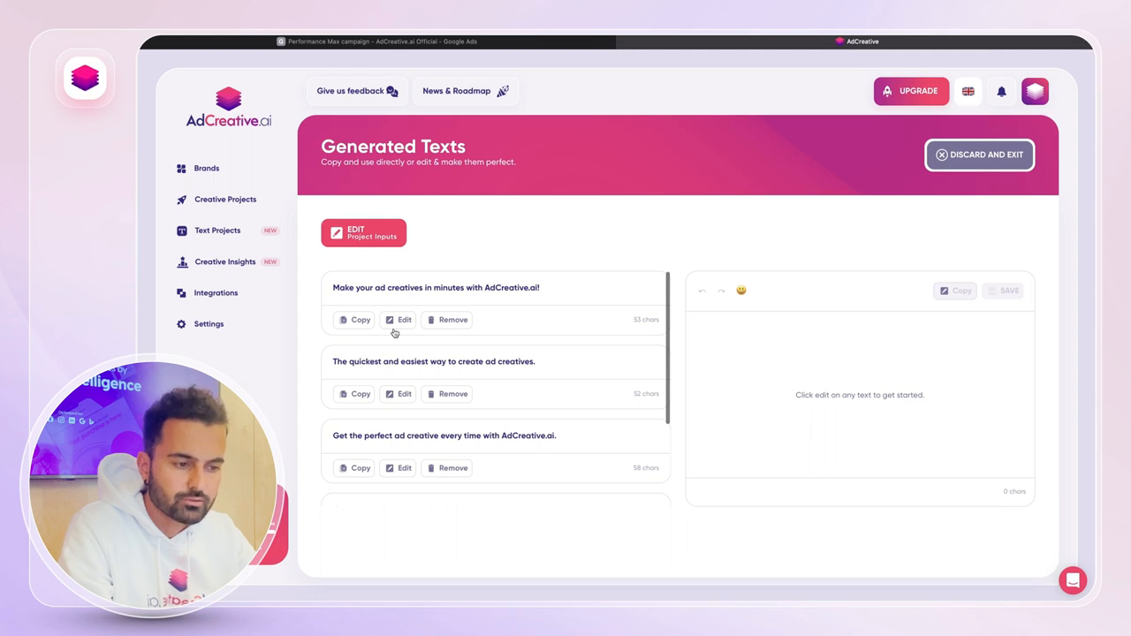
click(364, 321)
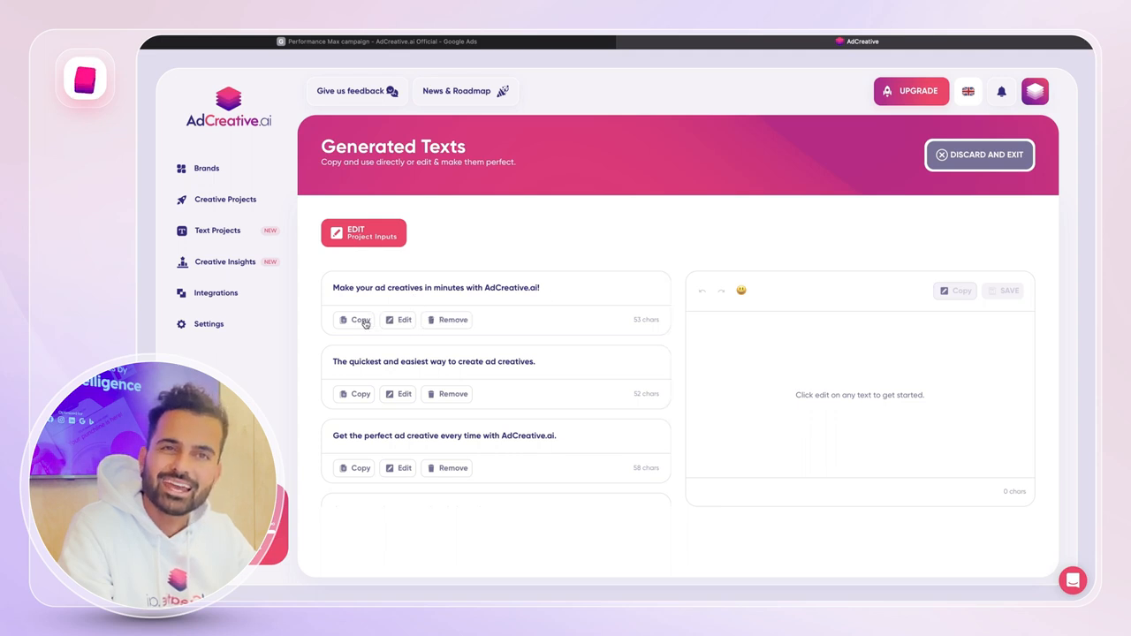
click(400, 323)
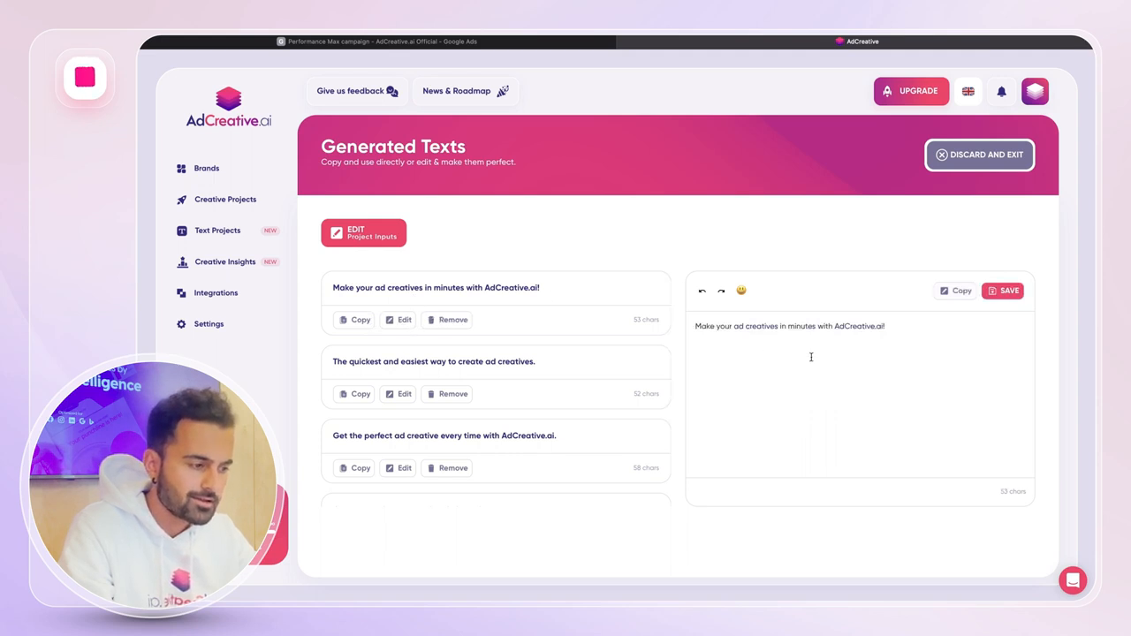
click(957, 322)
key(BackSpace)
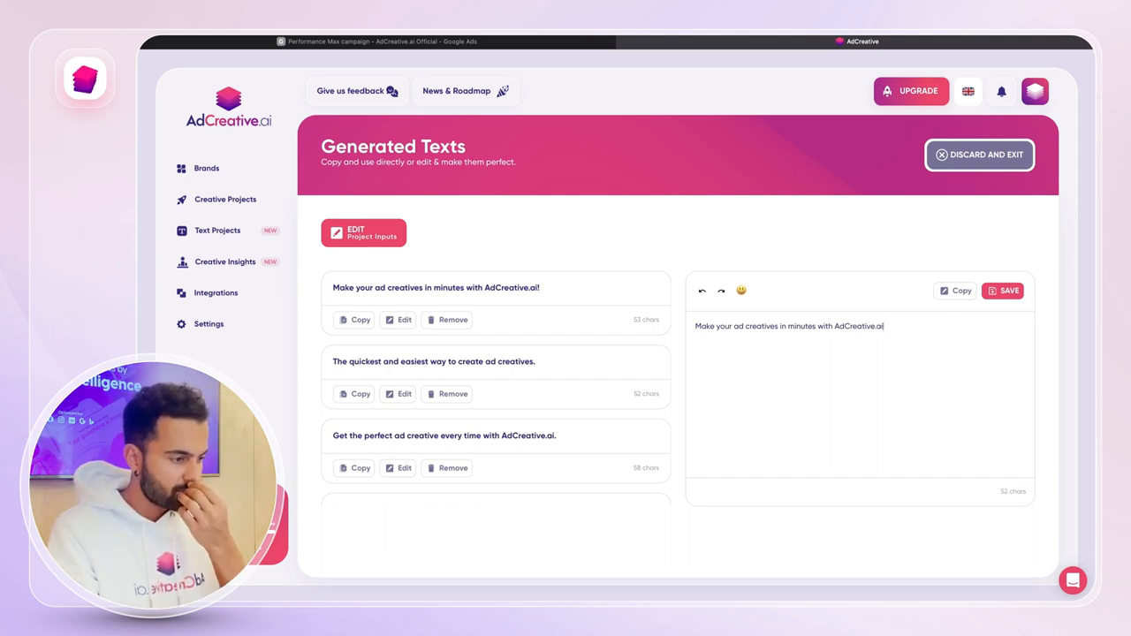
key(ctrl+a)
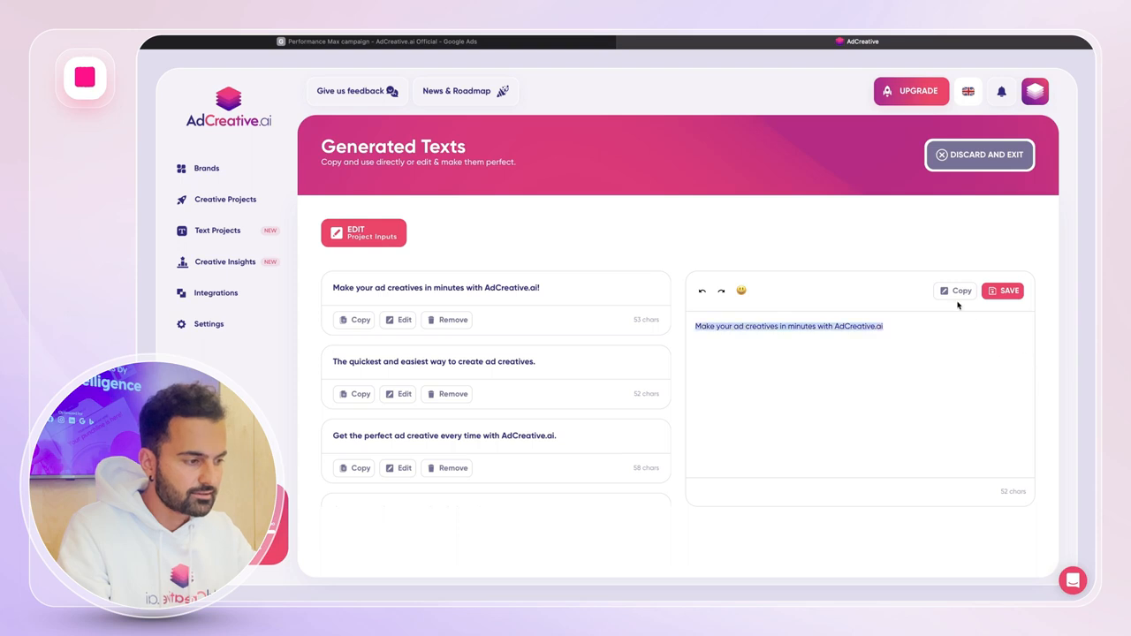
click(955, 291)
click(868, 350)
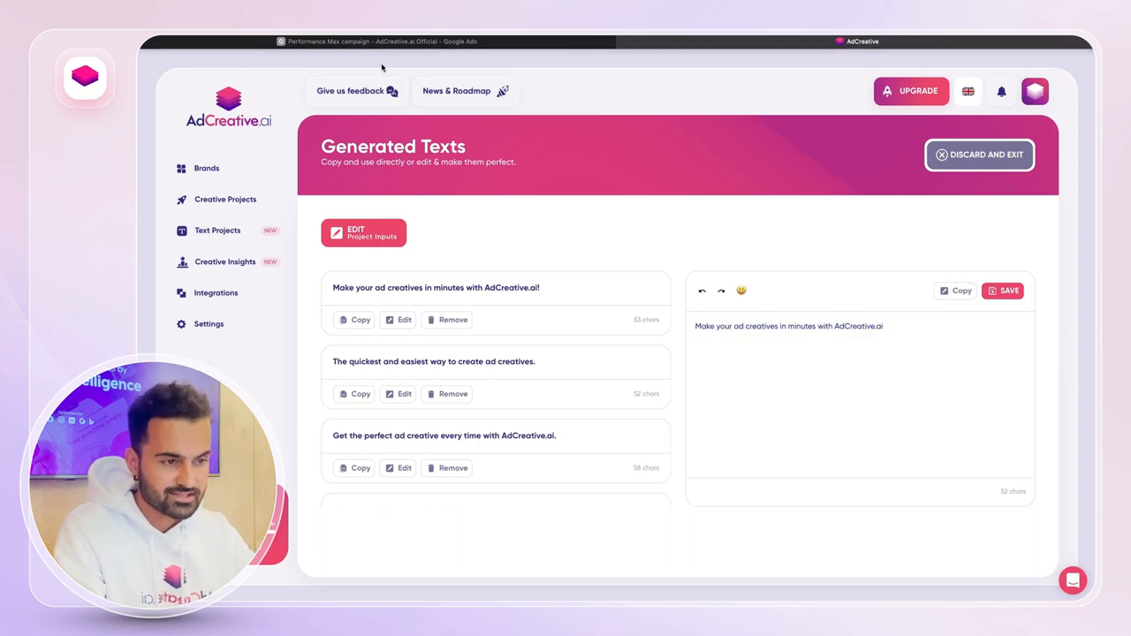
Switch to Google Ads and change the short description to "Make your ad creatives in minutes with AdCreative.ai".
click(382, 41)
click(424, 369)
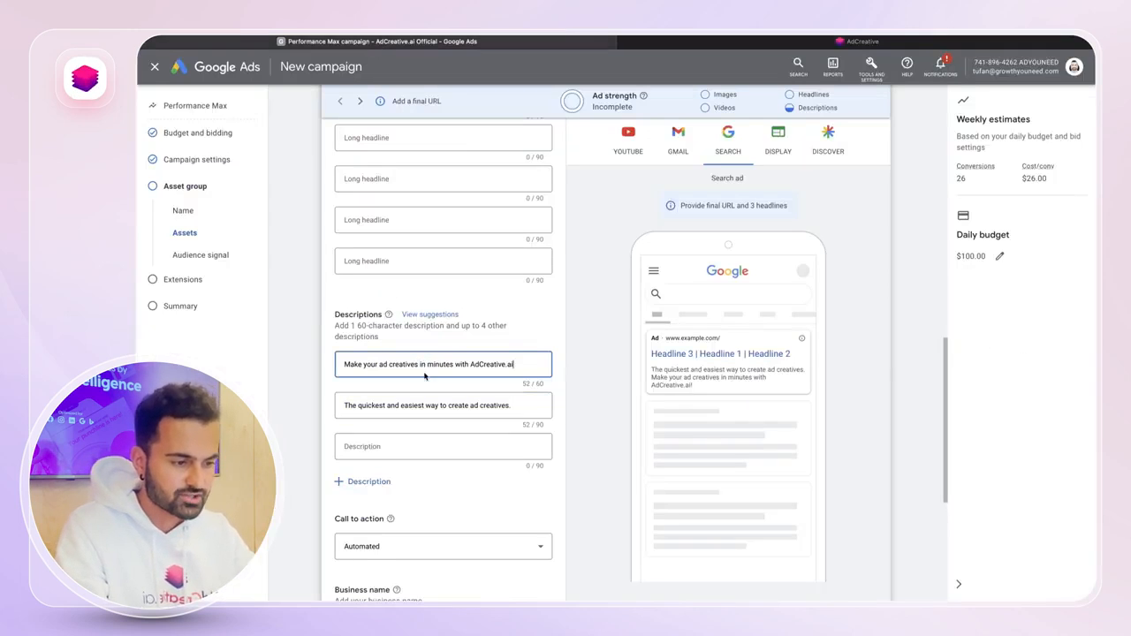
click(430, 445)
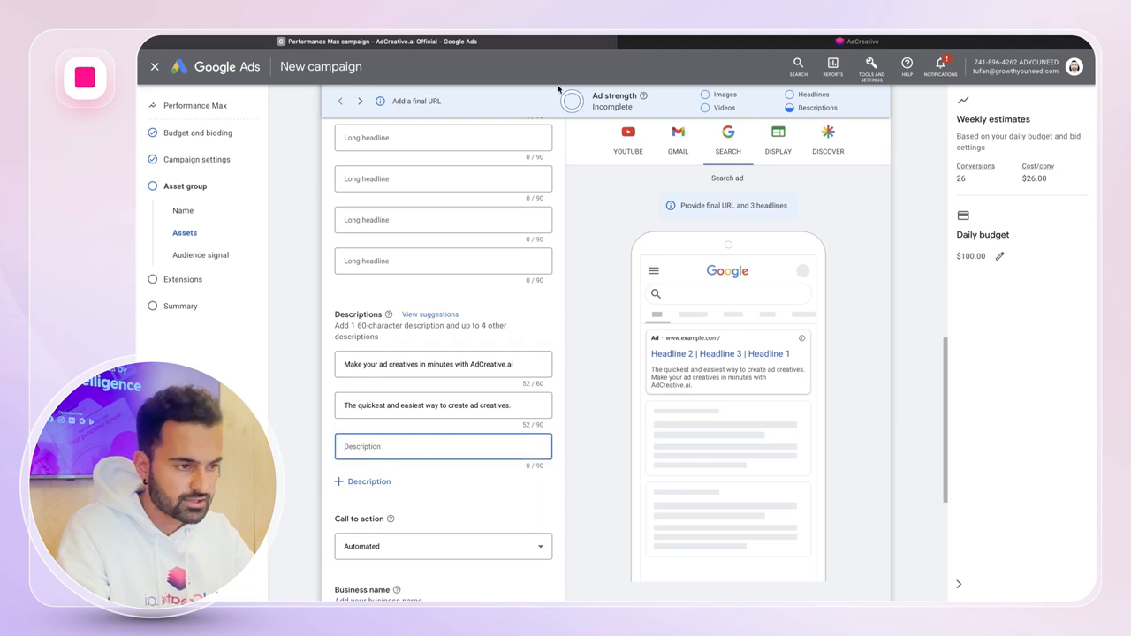
Copy "Get the perfect ad creative every time with AdCreative.ai." from AdCreative.ai and paste it into the empty Description field in Google Ads.
click(675, 46)
scroll(458, 414, down, 2)
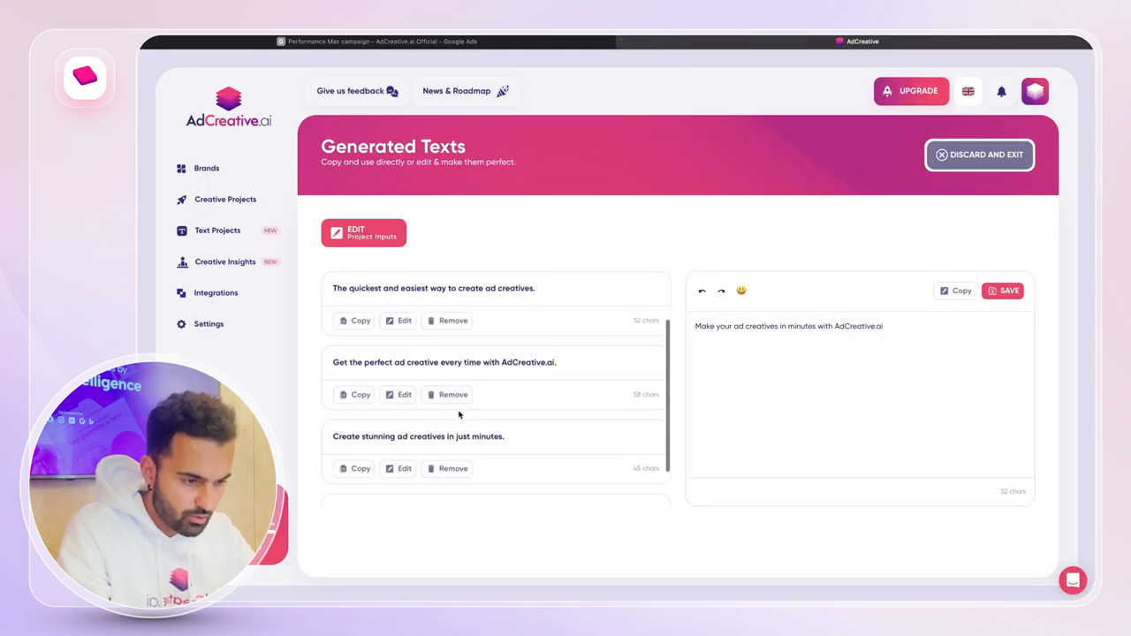
click(355, 397)
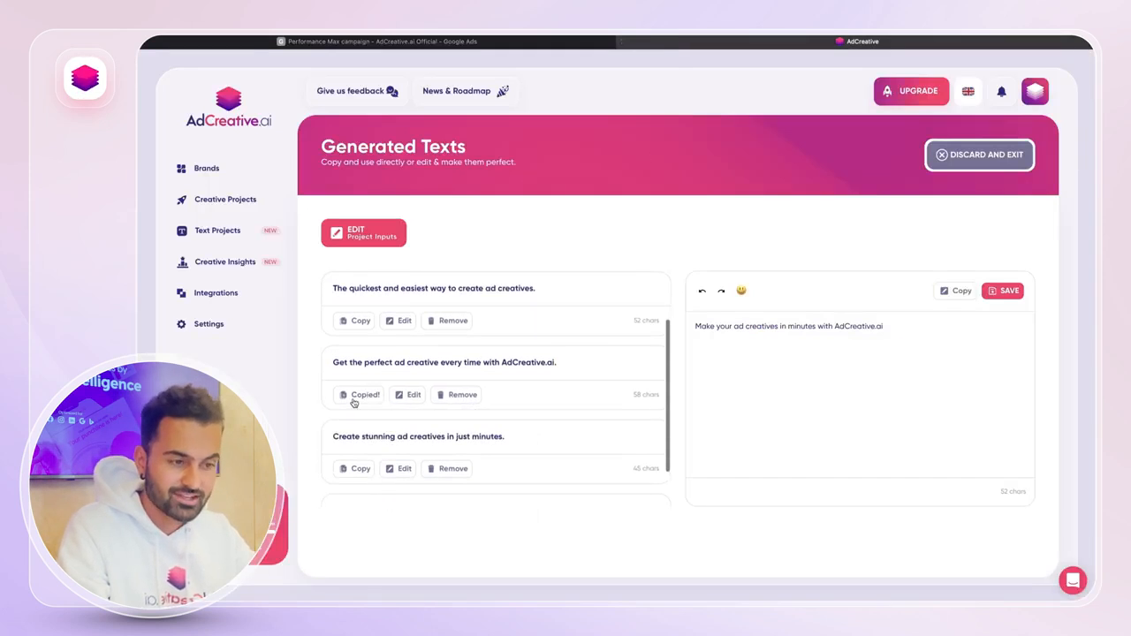
click(436, 45)
key(ctrl+v)
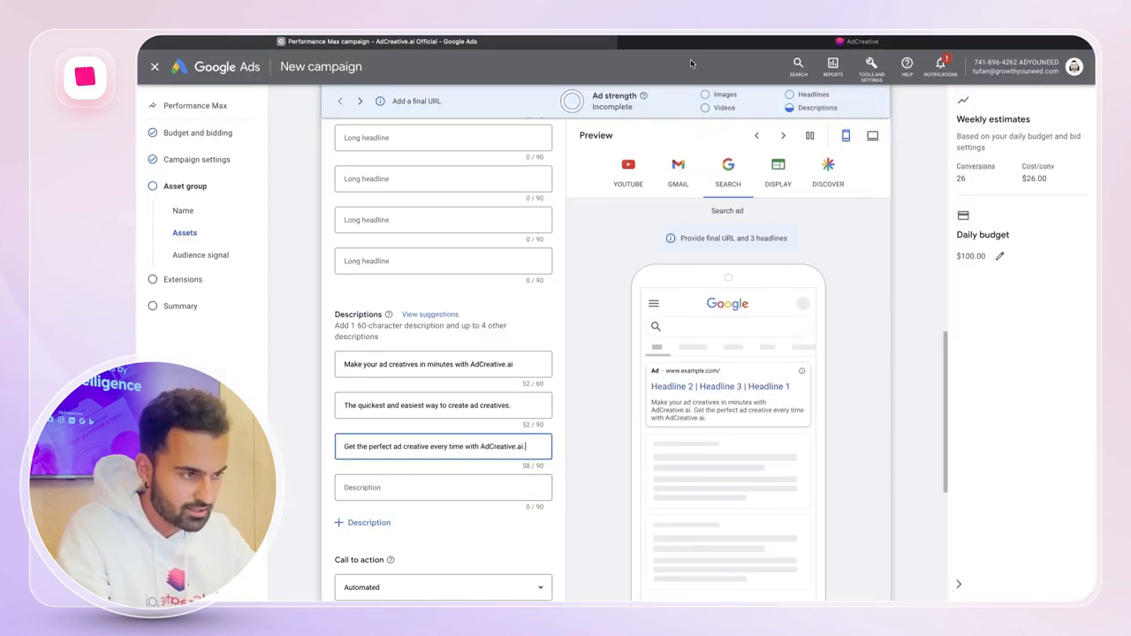
Copy "Create stunning ad creatives in just minutes." from AdCreative.ai and paste it into the next empty Description field in Google Ads.
click(862, 42)
scroll(450, 390, down, 1)
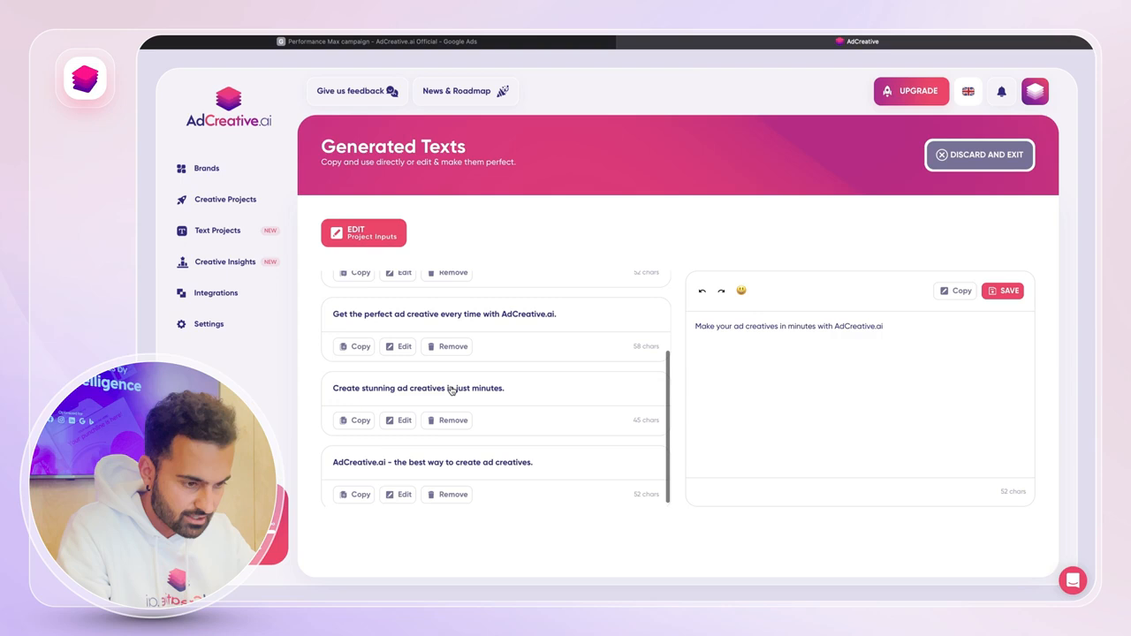
click(349, 422)
click(362, 43)
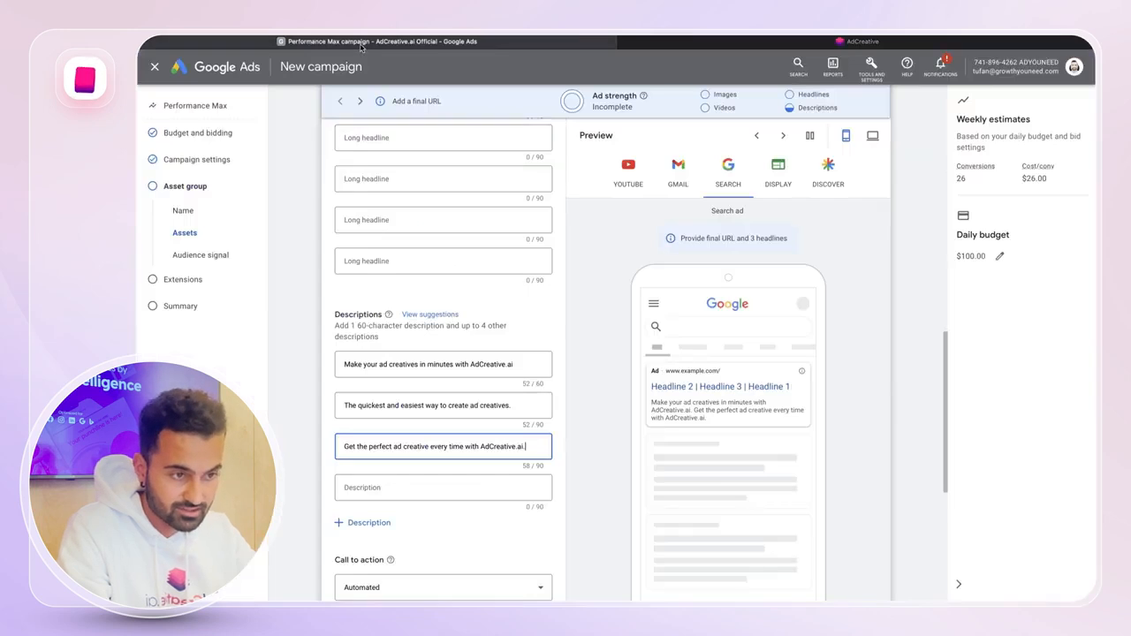
click(360, 493)
key(ctrl+v)
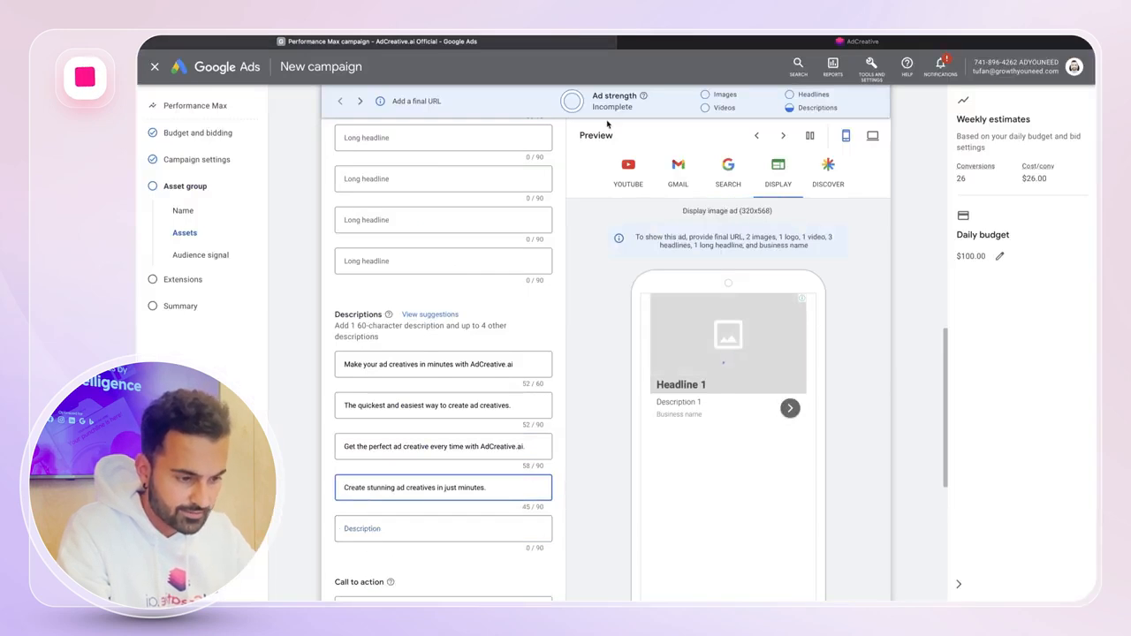
Copy "AdCreative.ai - the best way to create ad creatives." from AdCreative.ai and paste it into the last Description field in Google Ads.
click(651, 44)
scroll(444, 331, down, 1)
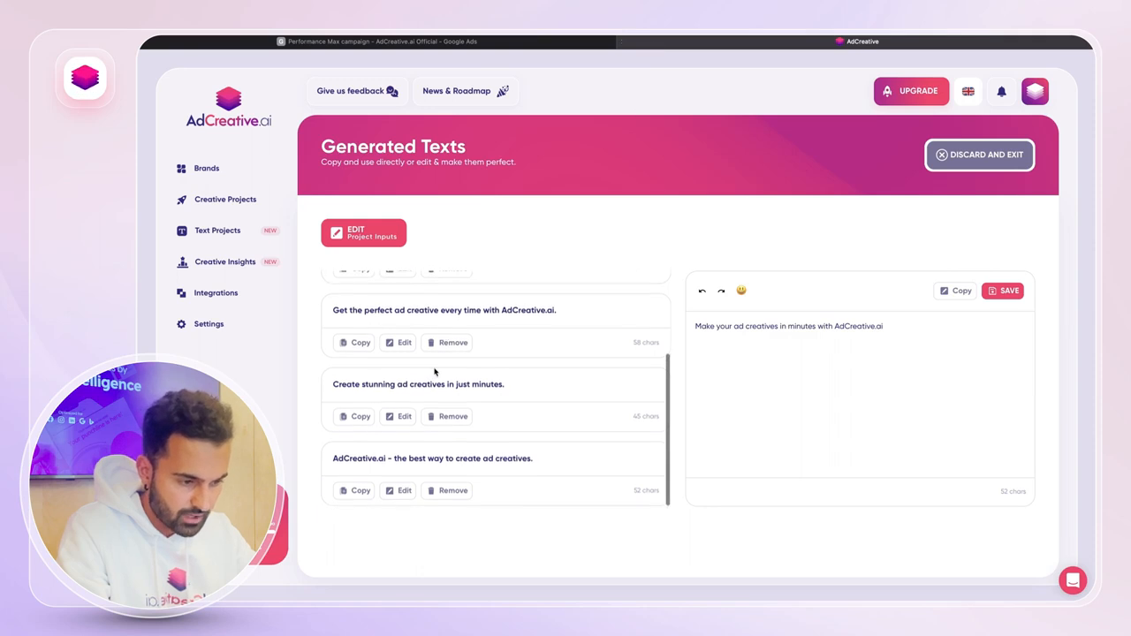
click(357, 494)
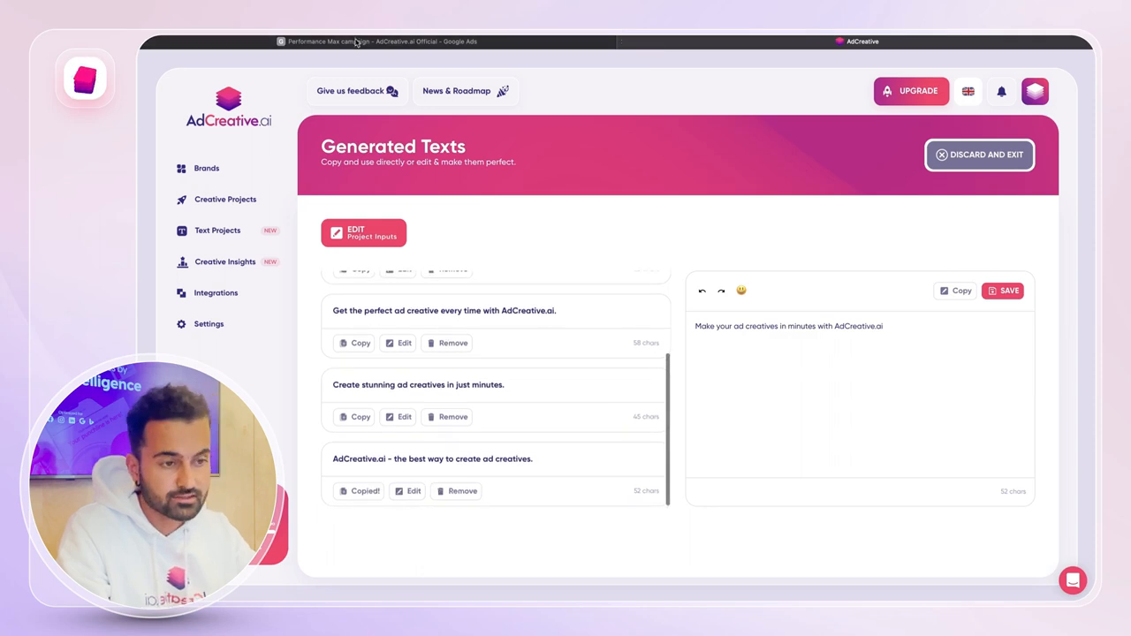
click(349, 44)
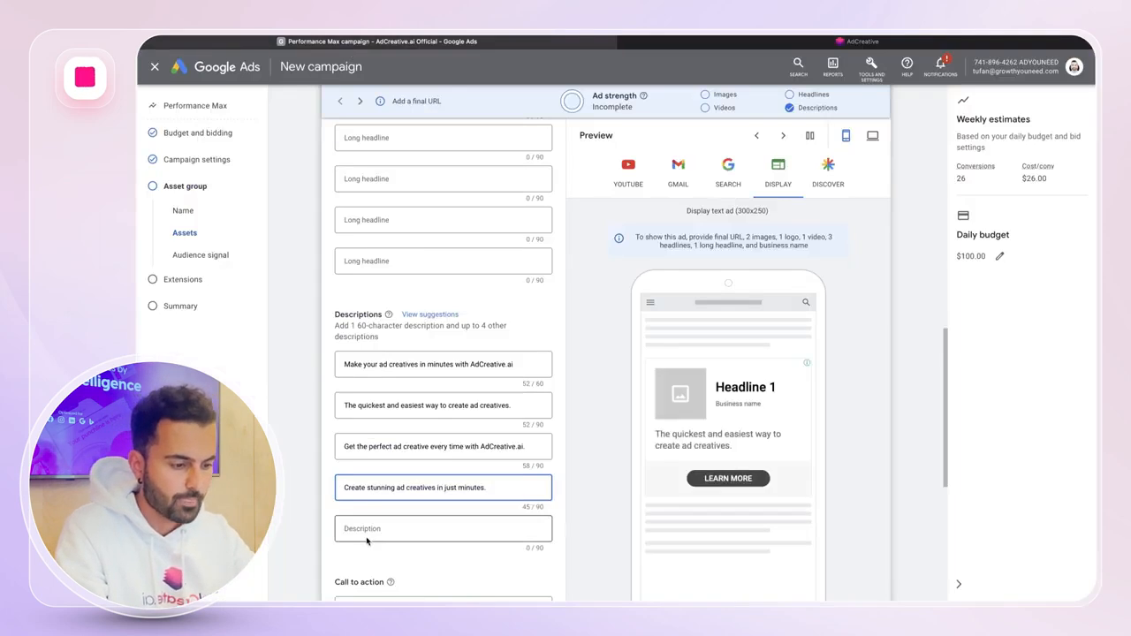
key(Tab)
key(ctrl+v)
click(292, 469)
scroll(293, 469, up, 2)
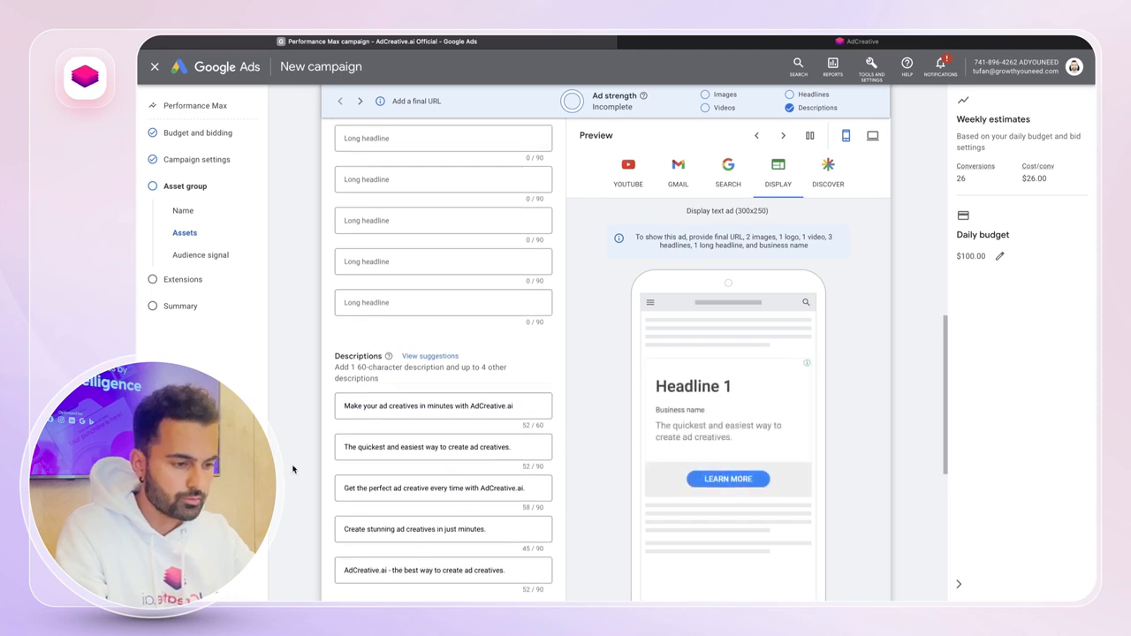
scroll(292, 469, up, 1)
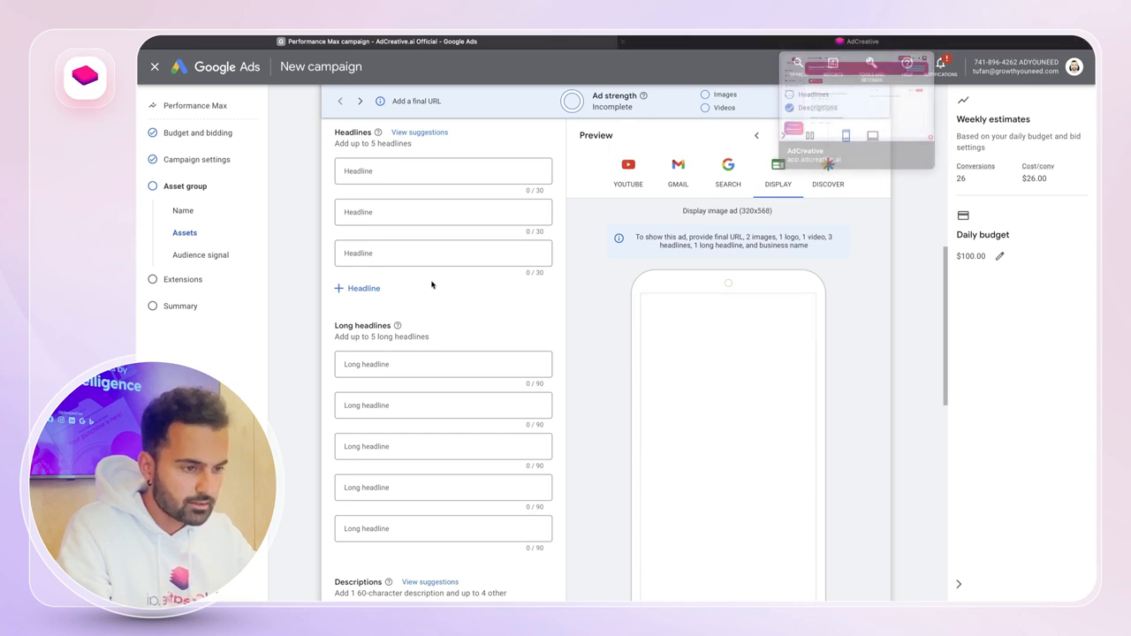
scroll(357, 338, up, 2)
click(374, 307)
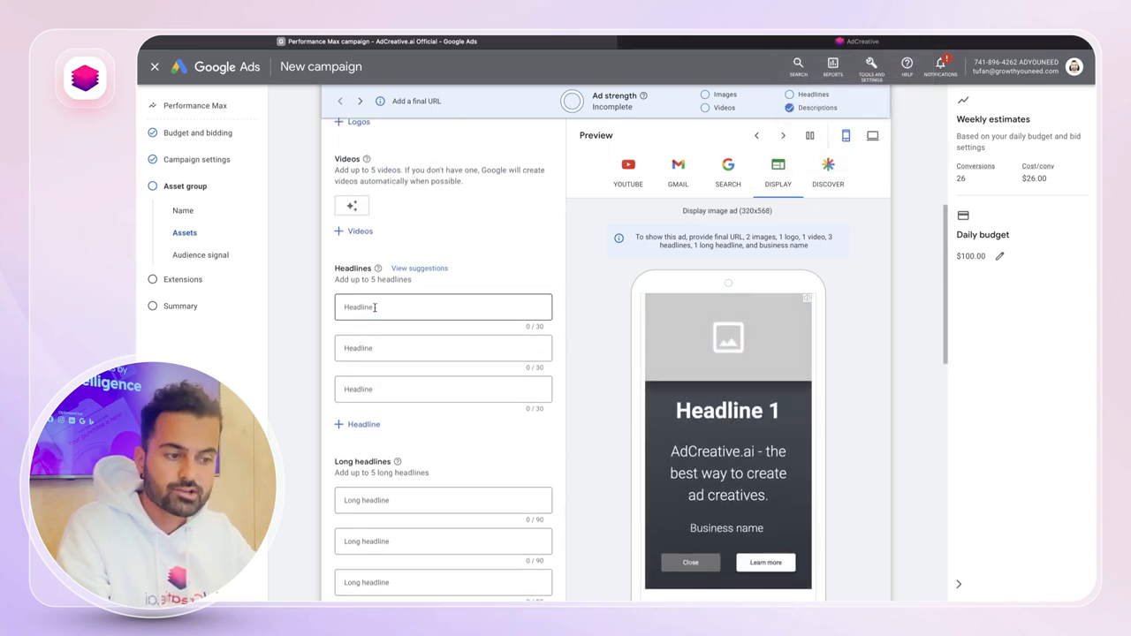
click(305, 309)
click(401, 309)
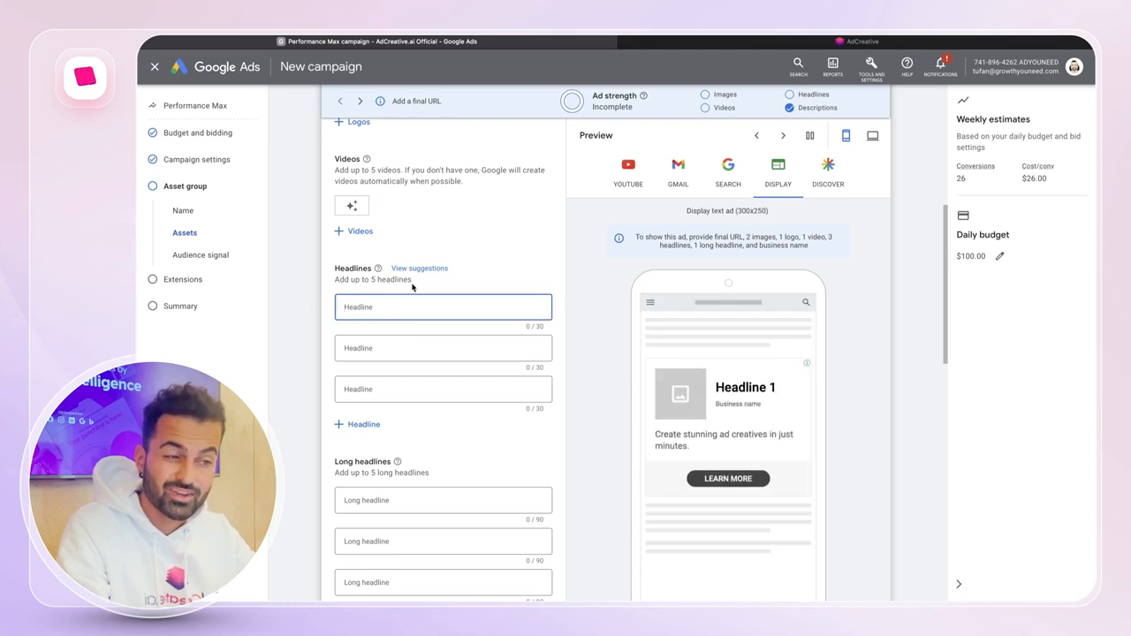
Get the adcreative.ai website address from the browser and paste it into the asset group's Final URL field in Google Ads.
click(702, 41)
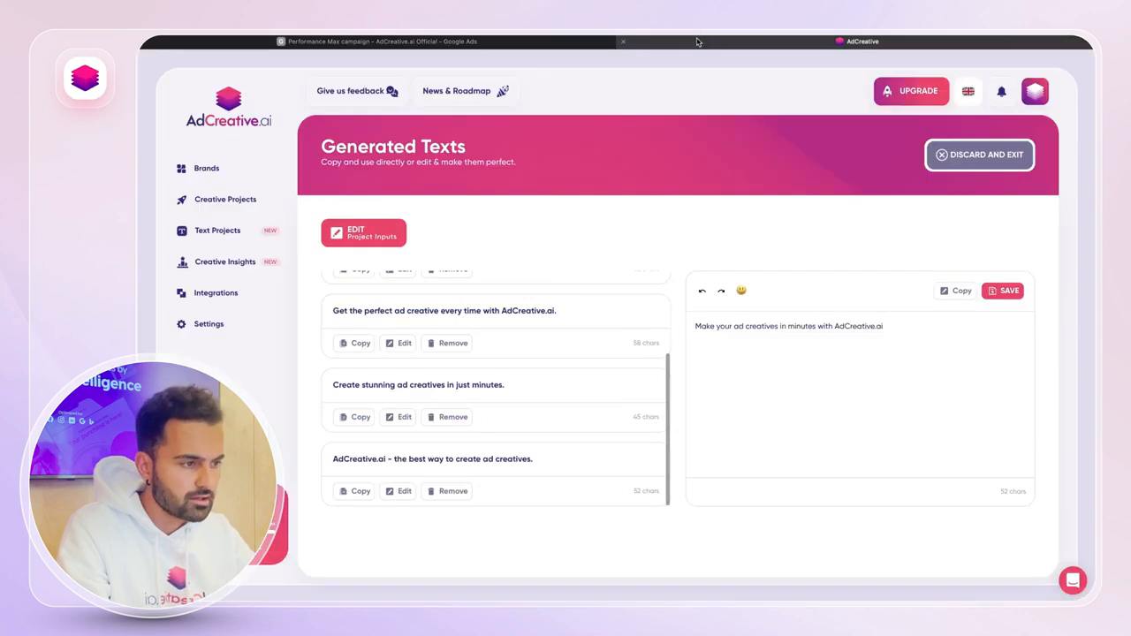
click(700, 41)
text(adc)
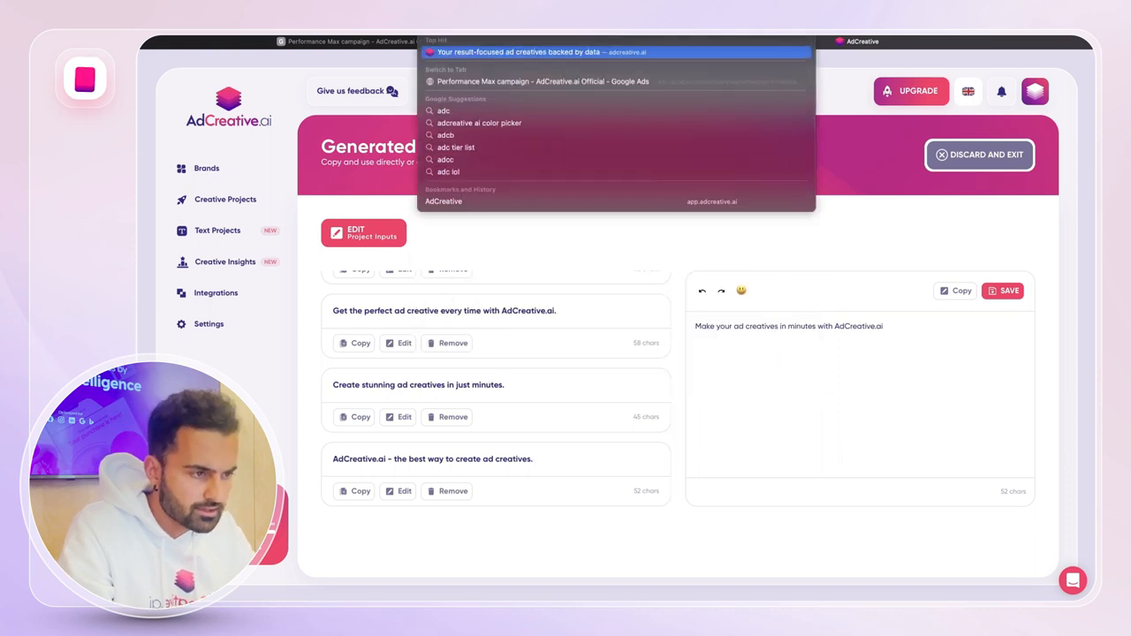
click(325, 42)
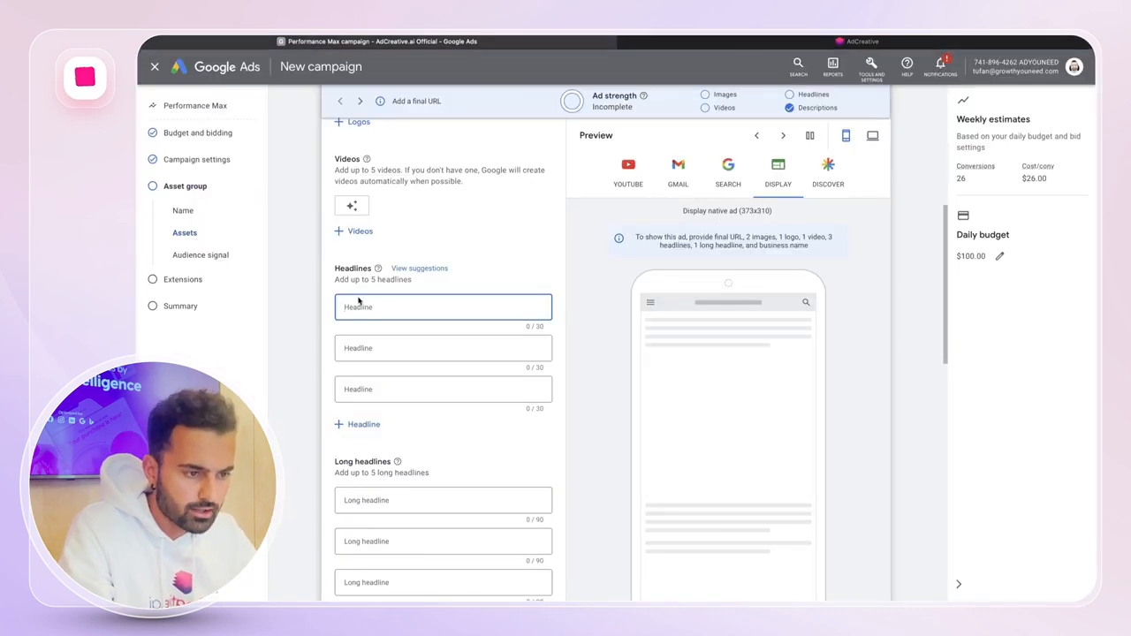
scroll(348, 252, up, 1)
scroll(348, 253, up, 3)
click(344, 258)
key(super+v)
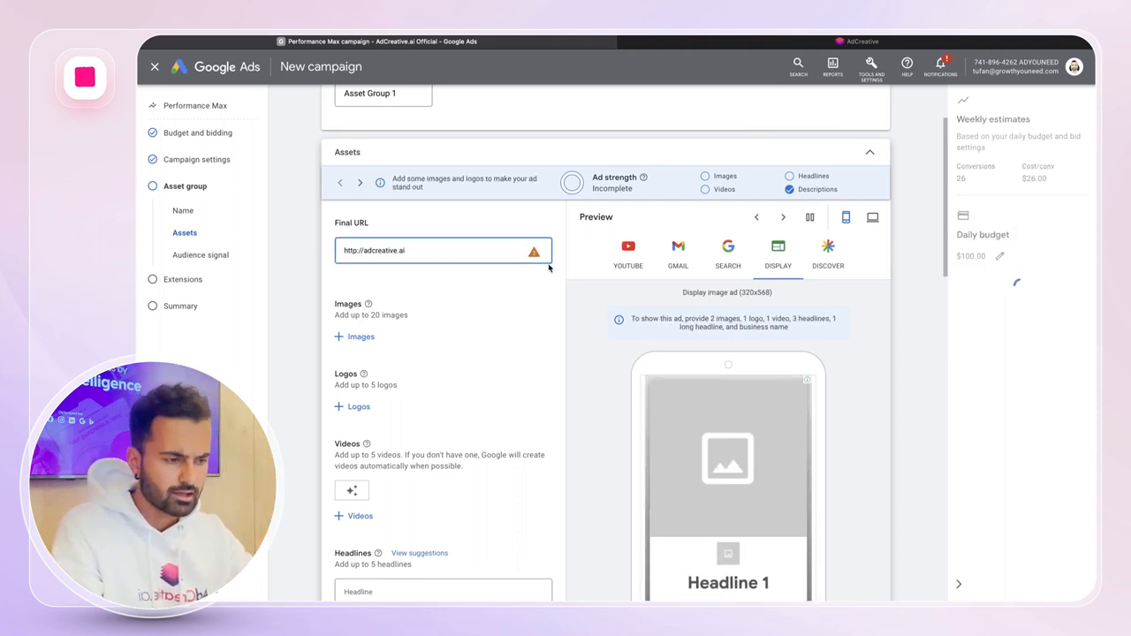
click(354, 250)
text(s)
click(305, 269)
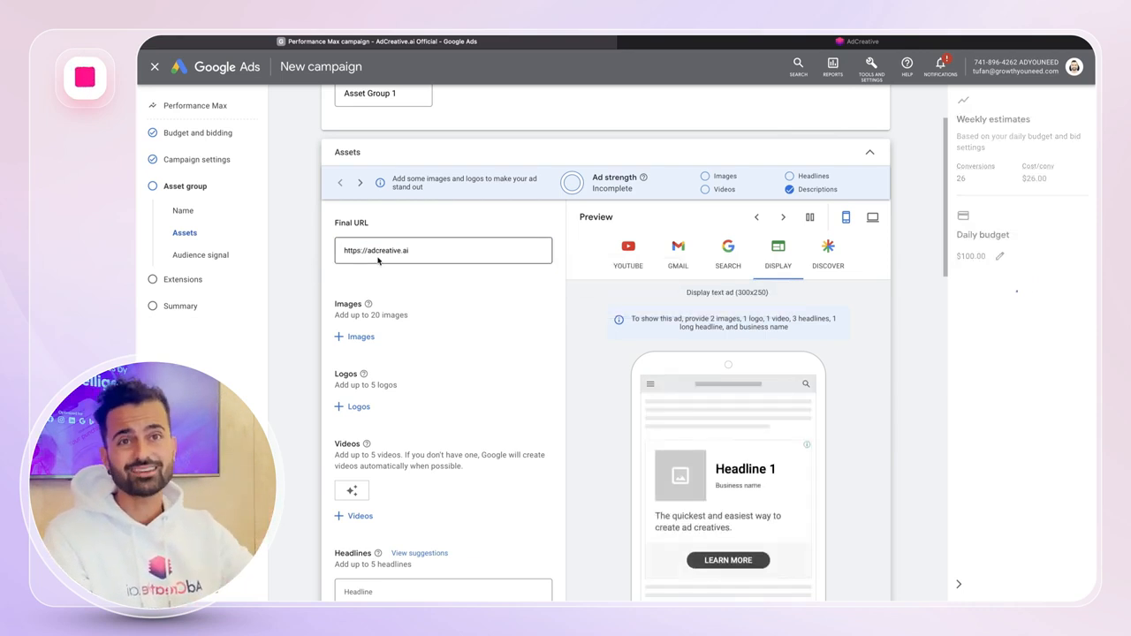
Fill the first two headlines with the suggested ideas "AI Powered Ad Creatives" and "Start Your Free Trial".
scroll(378, 265, down, 3)
click(360, 333)
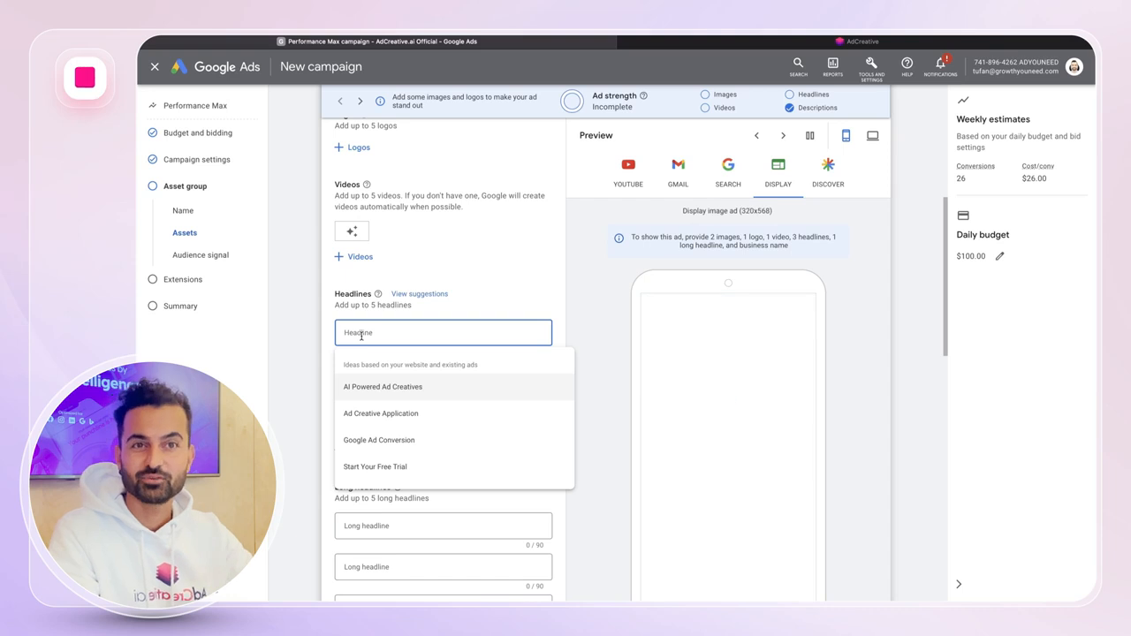
click(371, 388)
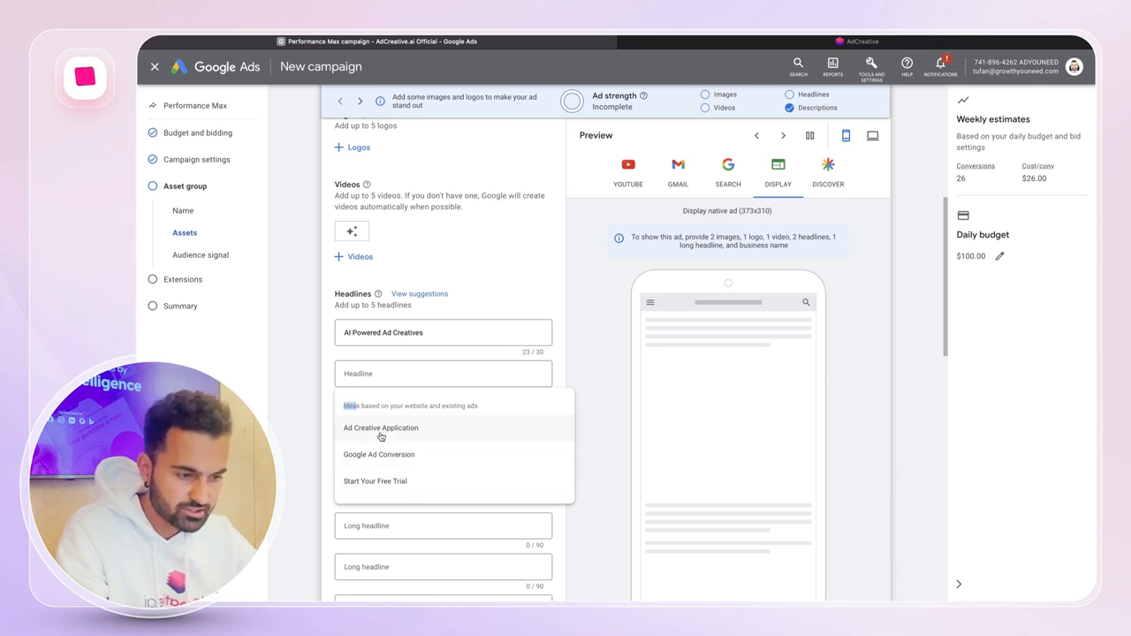
click(378, 481)
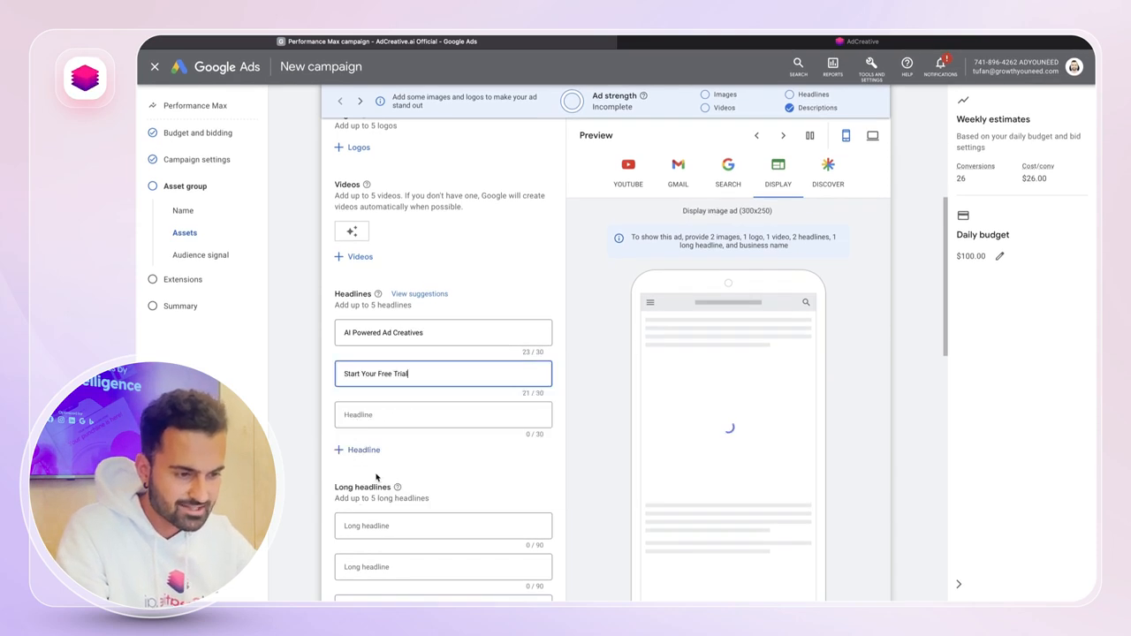
Switch to AdCreative.ai, shorten the text in the editor to "Make your ad creatives in minutes", and copy it.
click(413, 416)
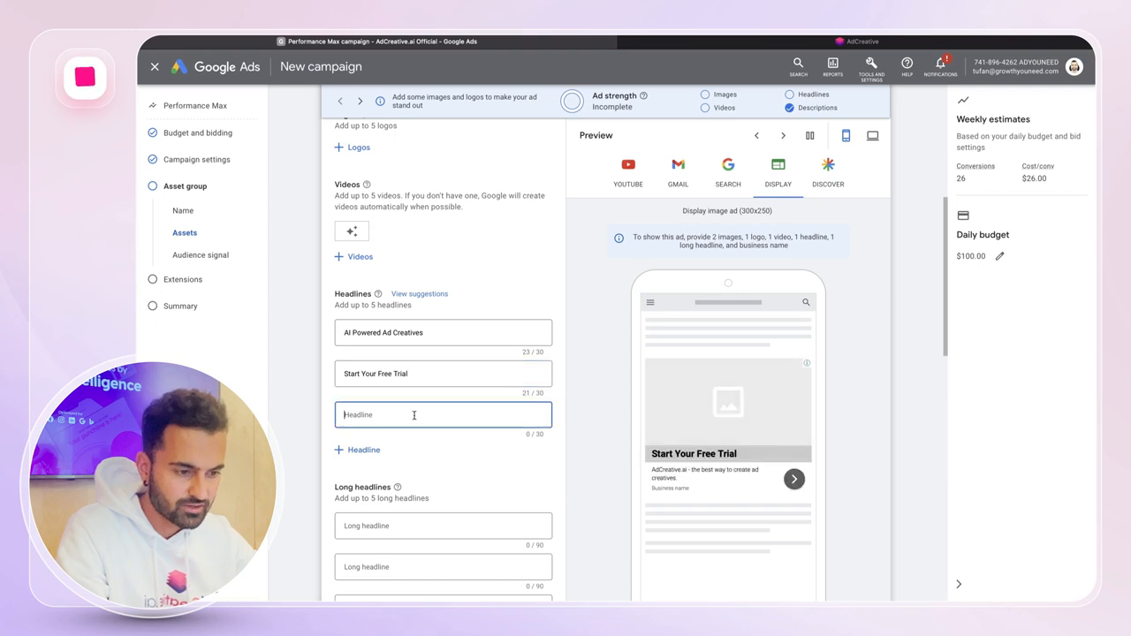
click(657, 42)
scroll(414, 441, up, 4)
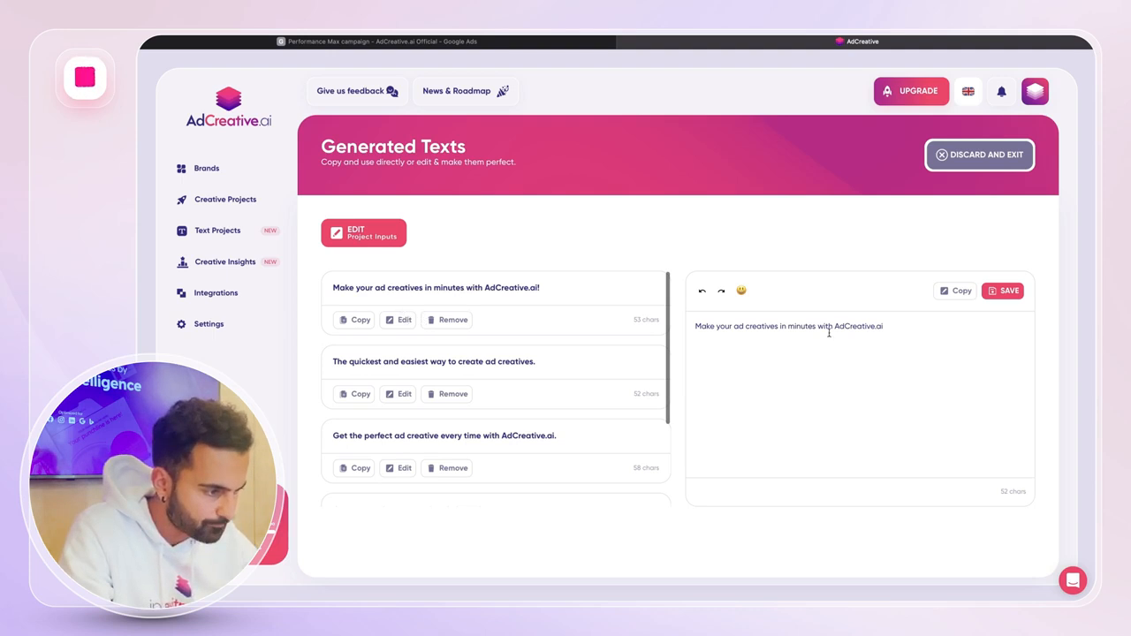
drag(846, 328, 884, 328)
key(BackSpace)
key(ctrl+a)
key(ctrl+c)
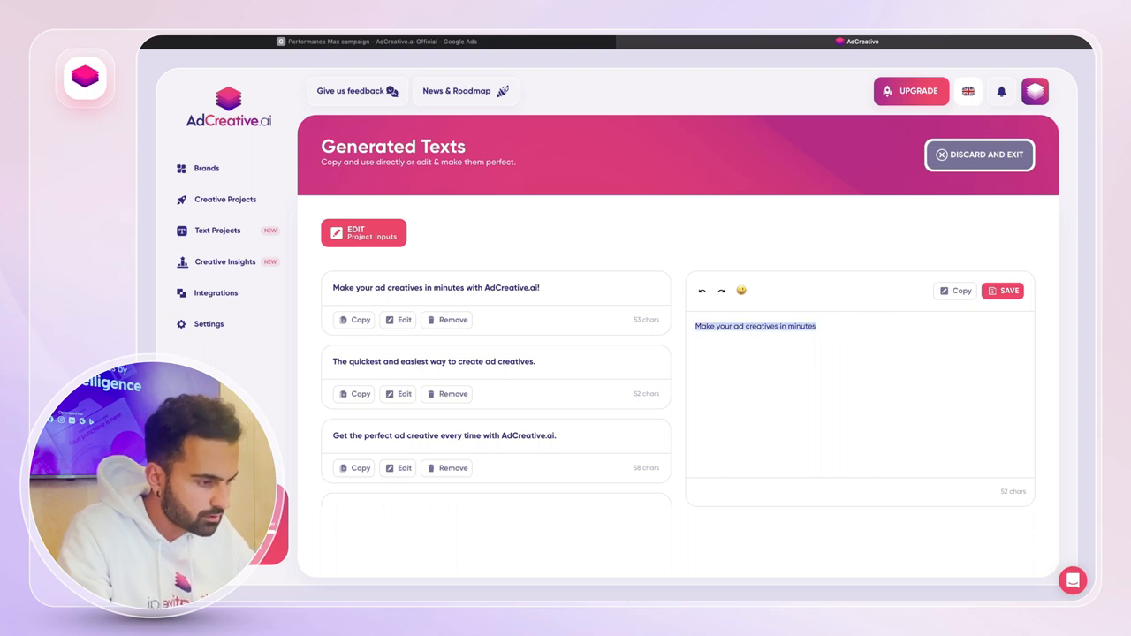
Switch to Google Ads, paste the copied text into the third Headline field, and reword it to "Make your ad creatives fast".
click(316, 45)
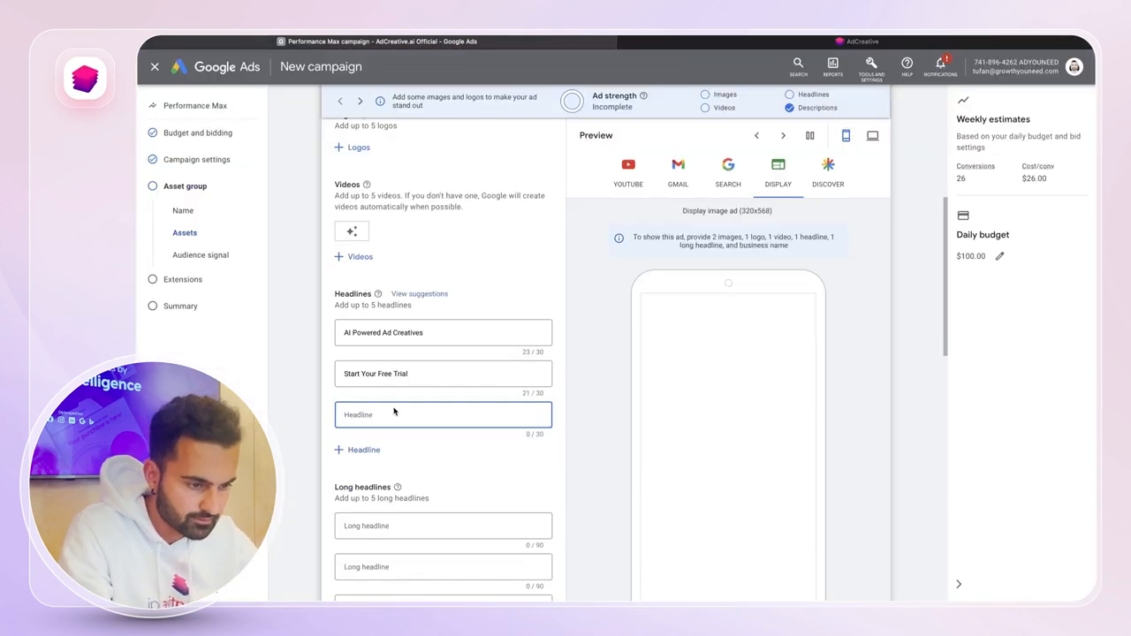
key(ctrl+v)
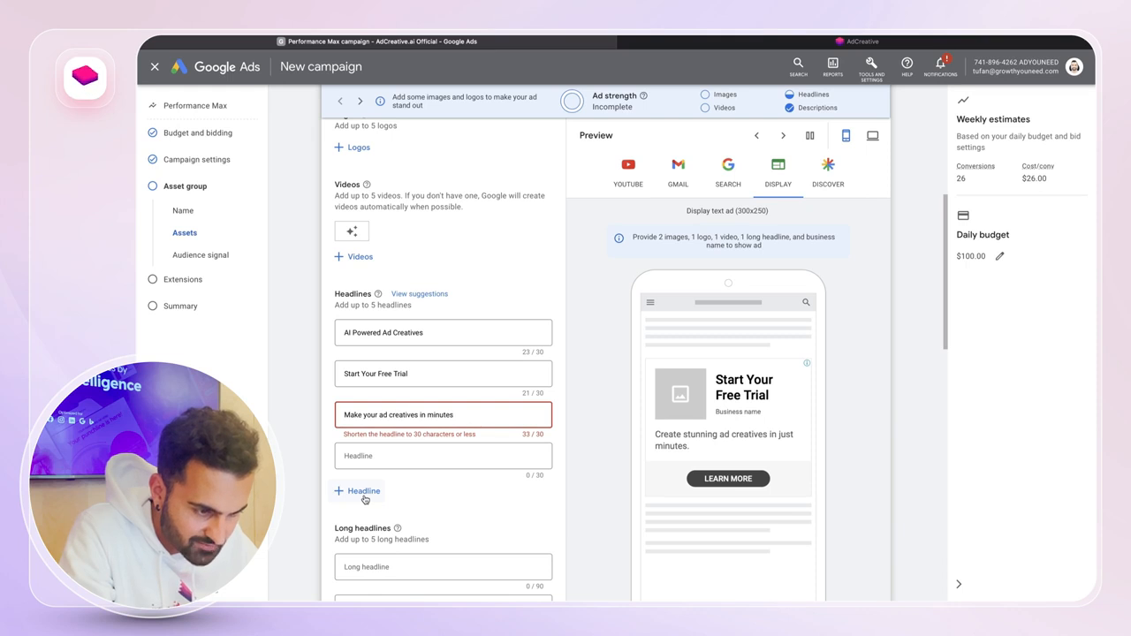
key(ctrl+shift+Left)
key(ctrl+shift+Left)
text(fast)
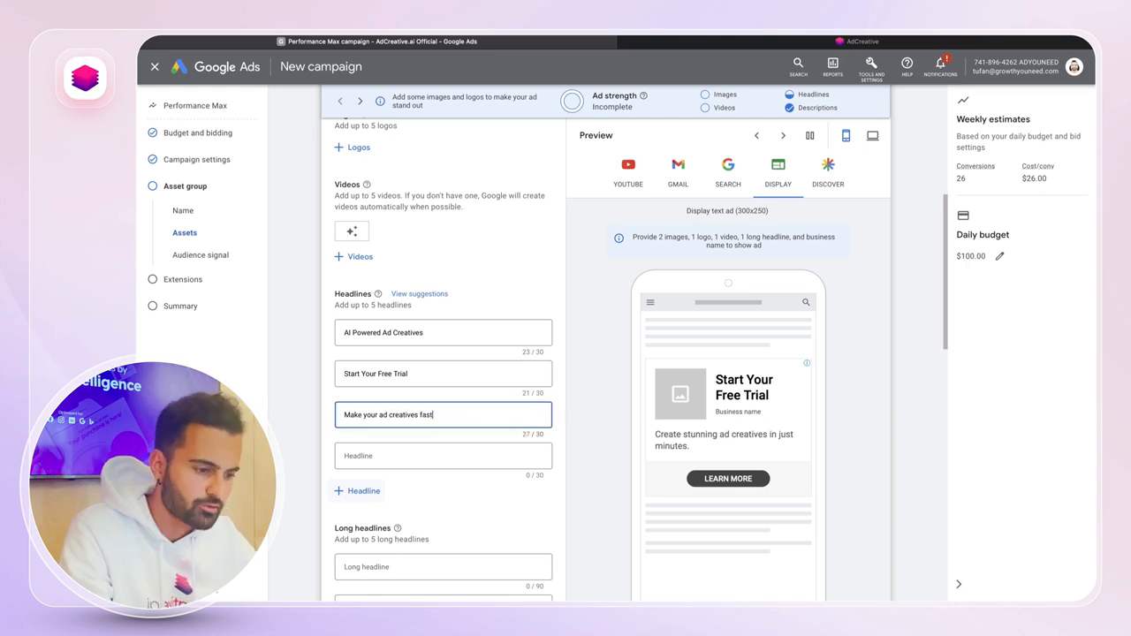
In AdCreative.ai, edit "Get the perfect ad creative every time with AdCreative.ai." down to "Get the perfect ad creative" and copy it.
click(642, 43)
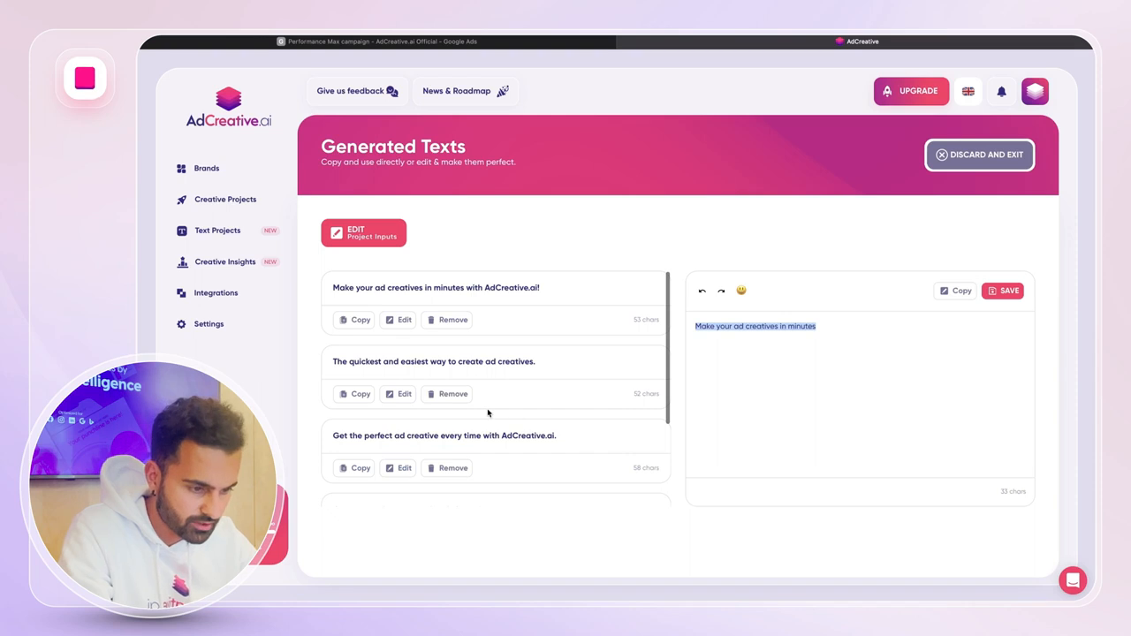
scroll(488, 413, down, 1)
click(410, 443)
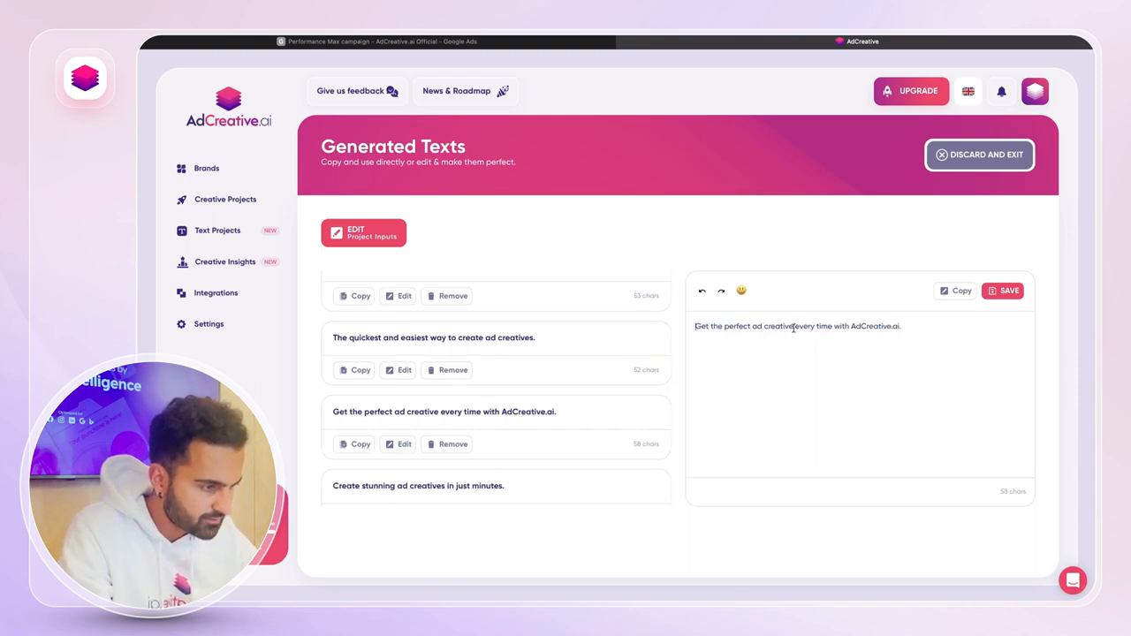
drag(793, 328, 908, 328)
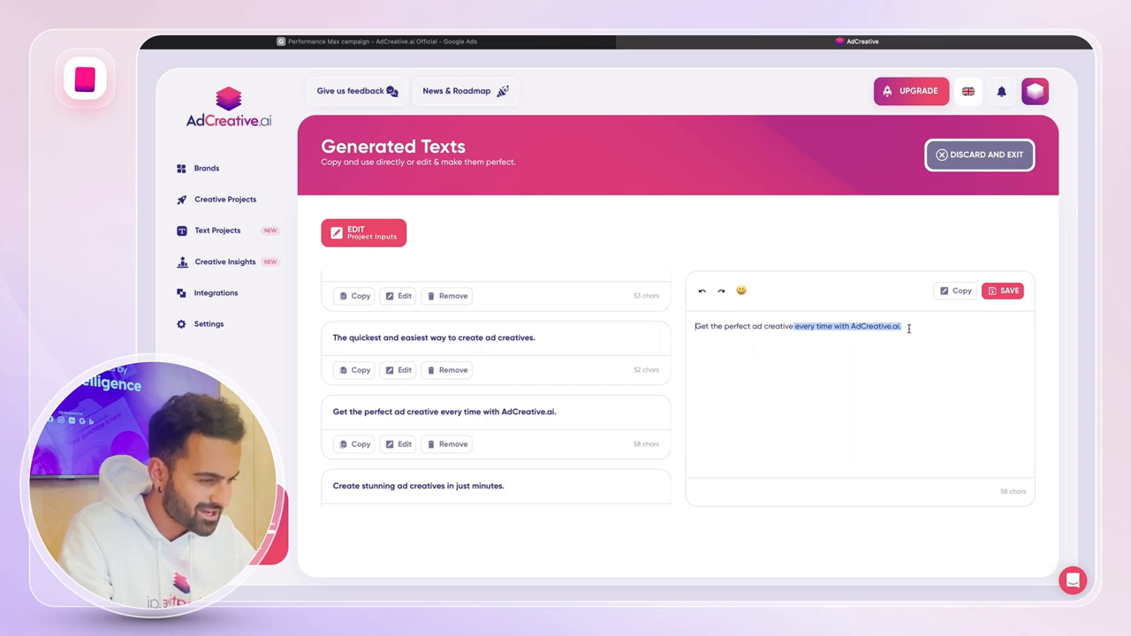
key(BackSpace)
key(ctrl+a)
key(ctrl+c)
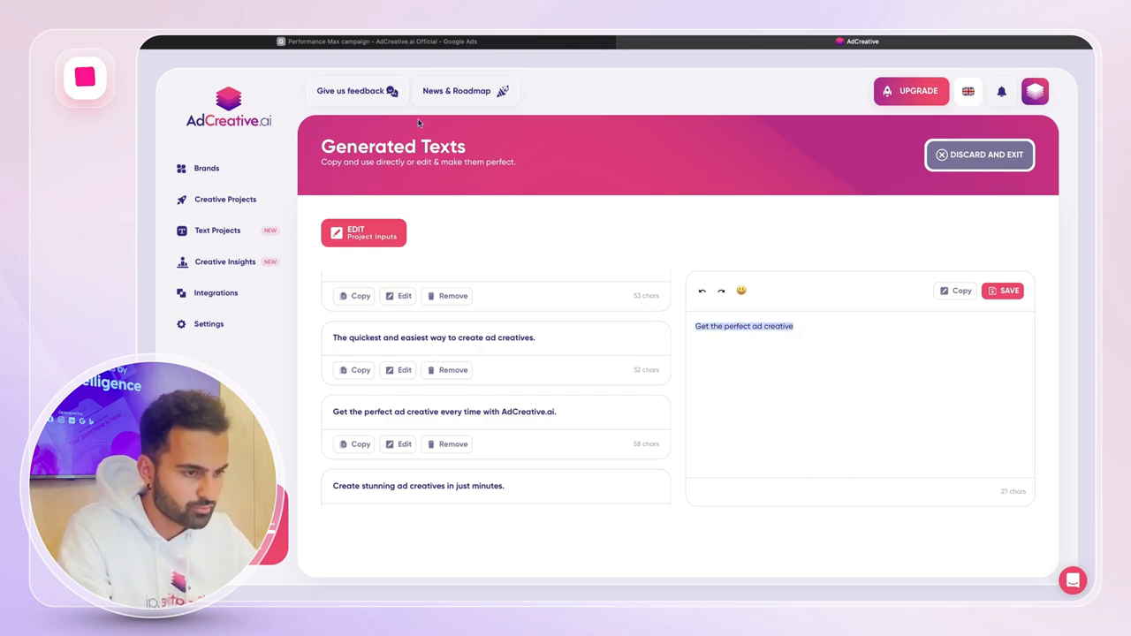
Switch to Google Ads and paste "Get the perfect ad creative" into the fourth Headline field.
click(378, 40)
click(393, 455)
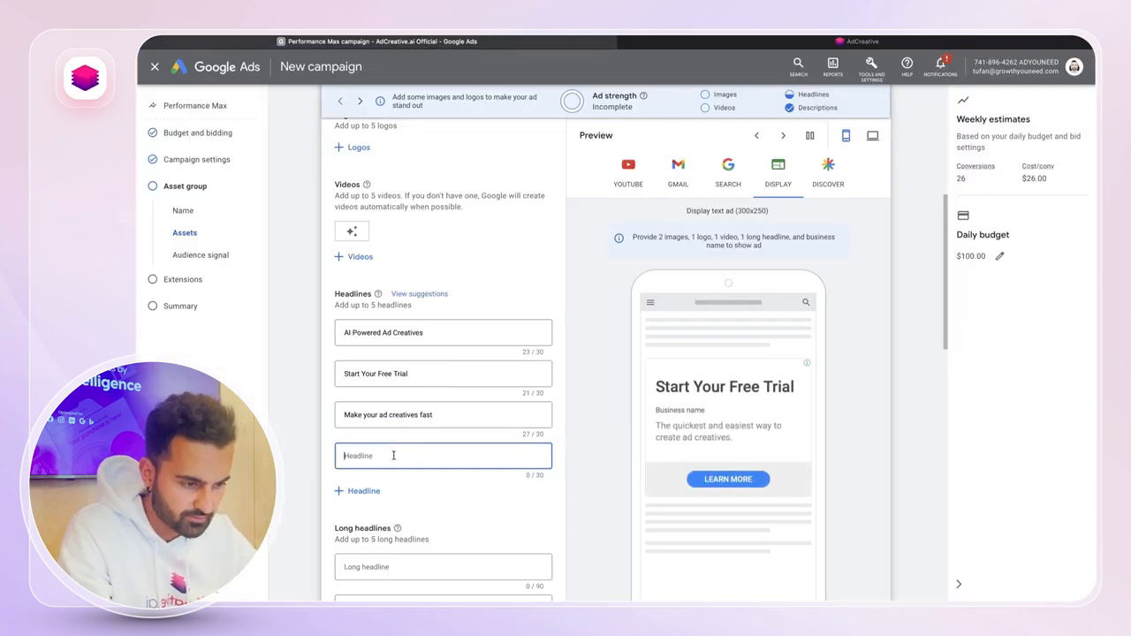
key(ctrl+v)
click(302, 441)
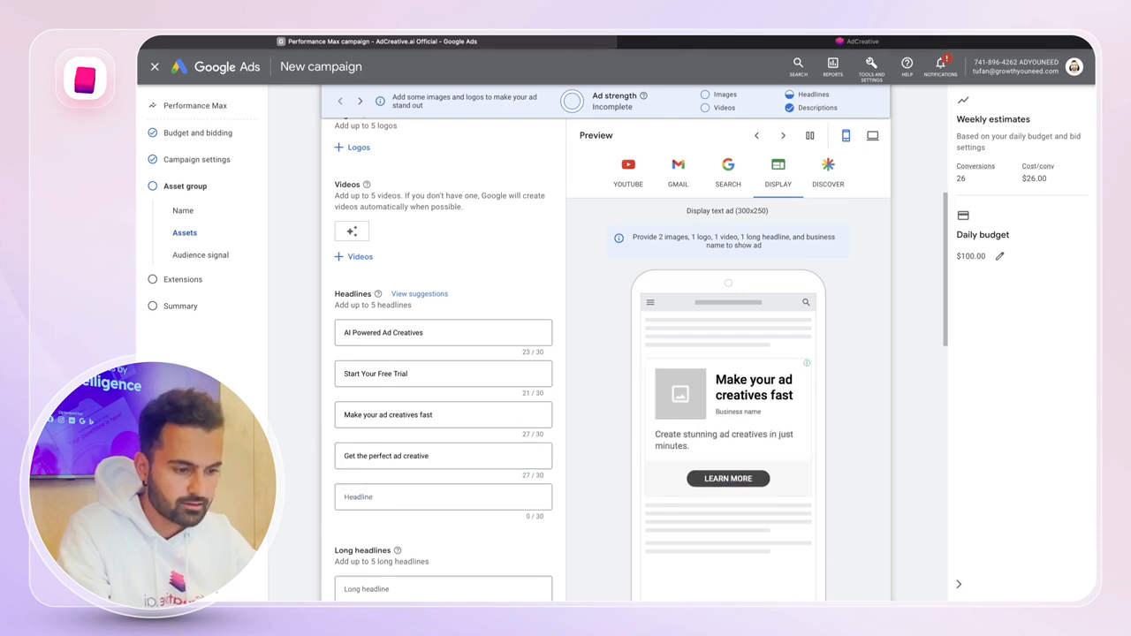
In AdCreative.ai, shorten "Create stunning ad creatives in just minutes." to "Create stunning ad creatives" and copy it.
click(669, 40)
scroll(503, 452, down, 3)
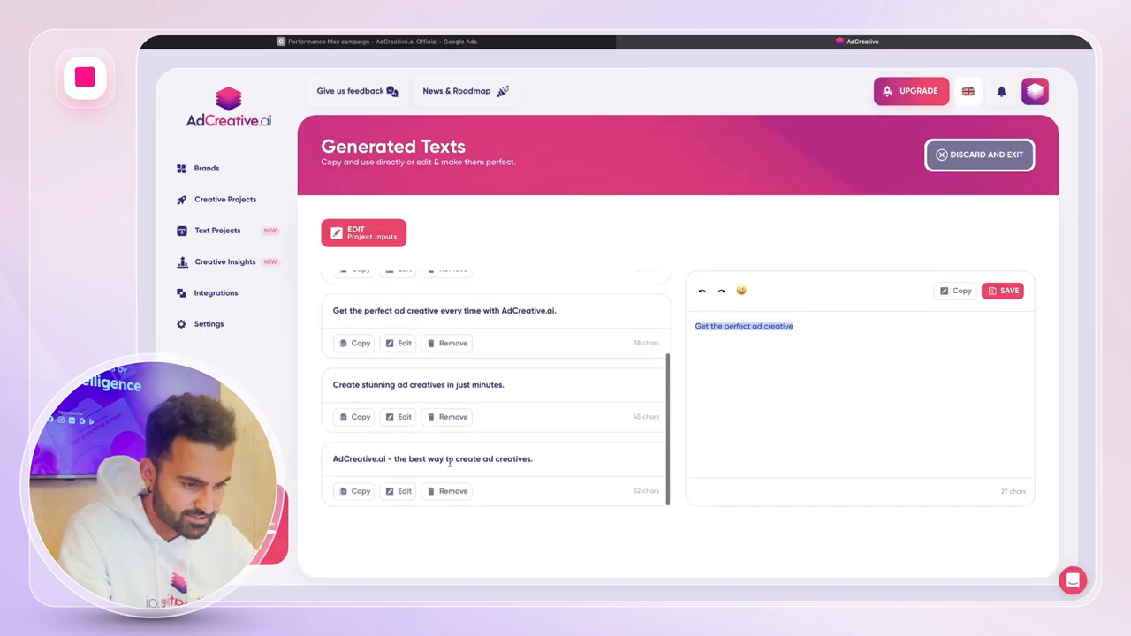
click(400, 416)
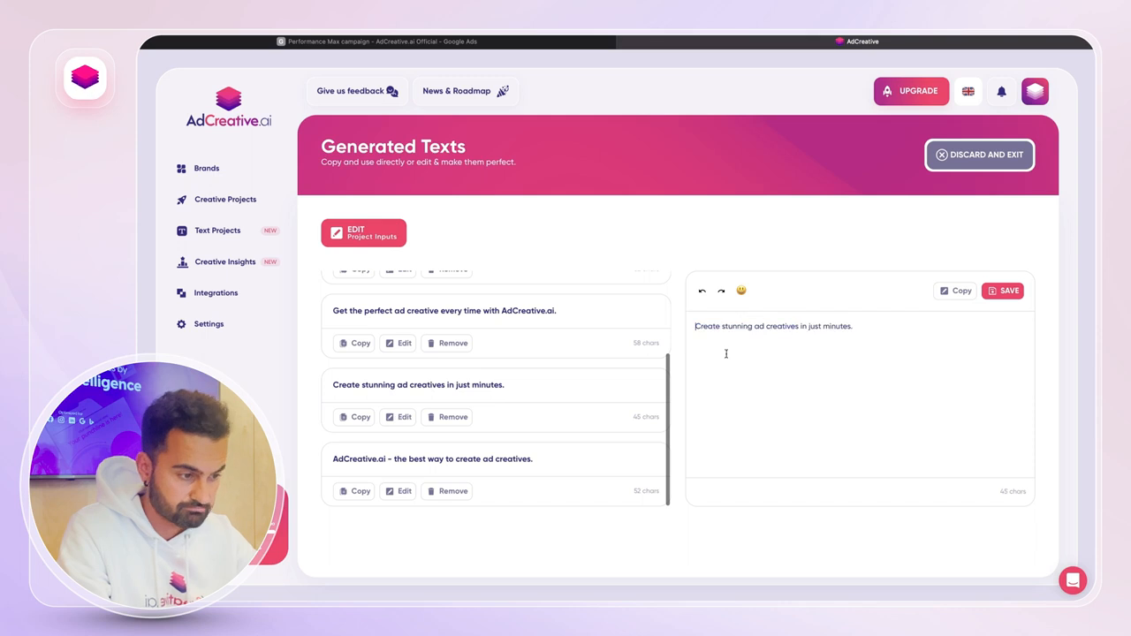
drag(799, 326, 853, 326)
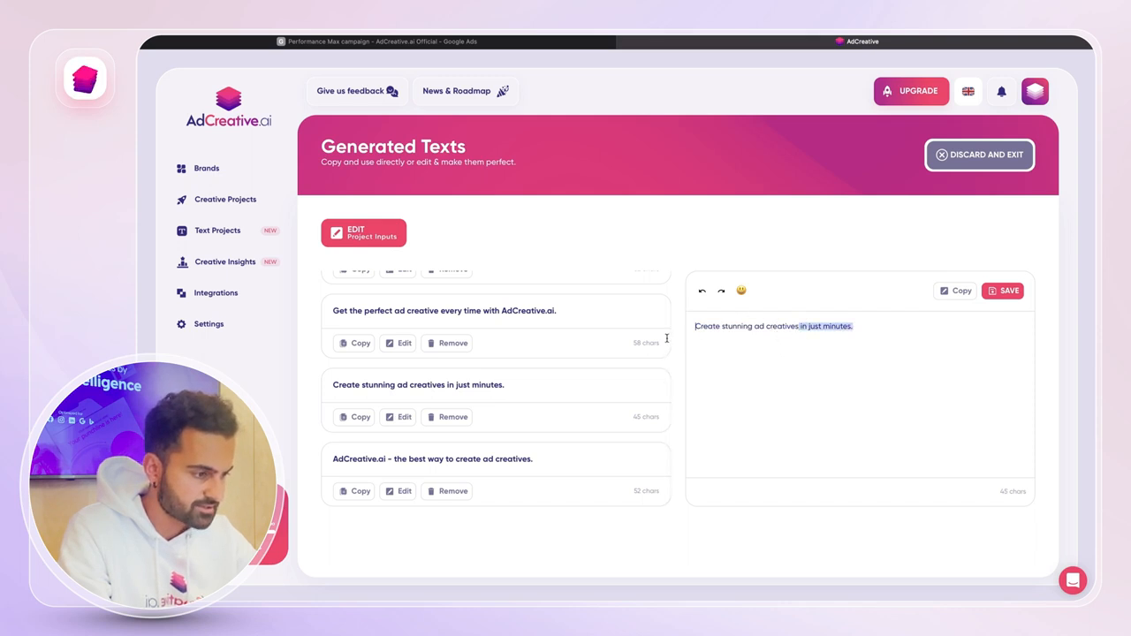
key(BackSpace)
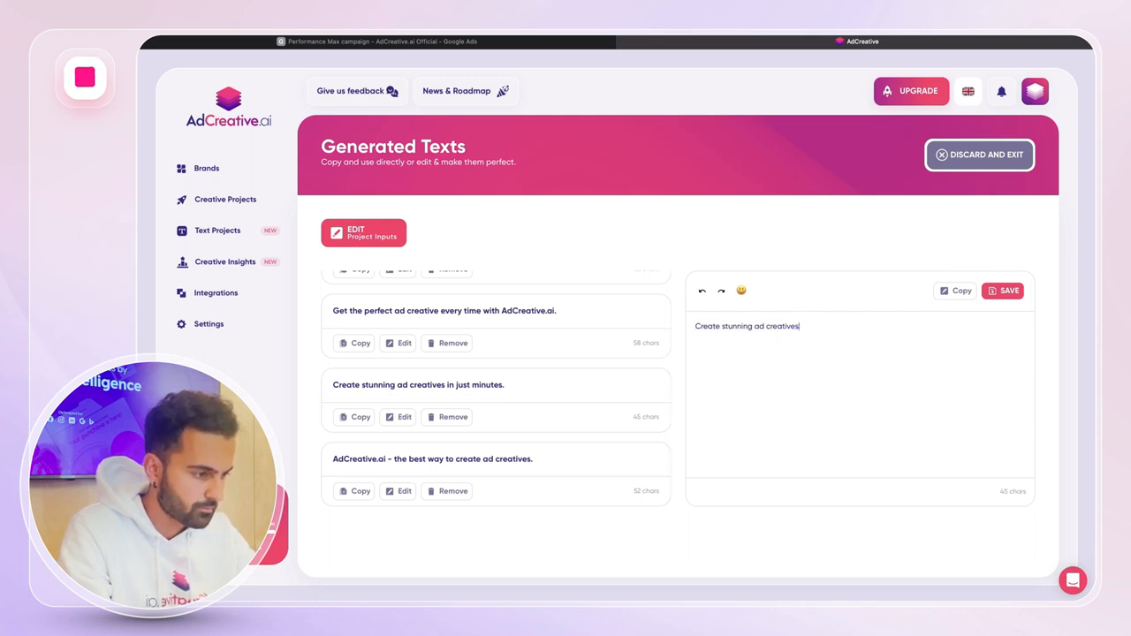
key(ctrl+a)
key(ctrl+c)
Switch to Google Ads and paste "Create stunning ad creatives" into the fifth Headline field.
click(380, 40)
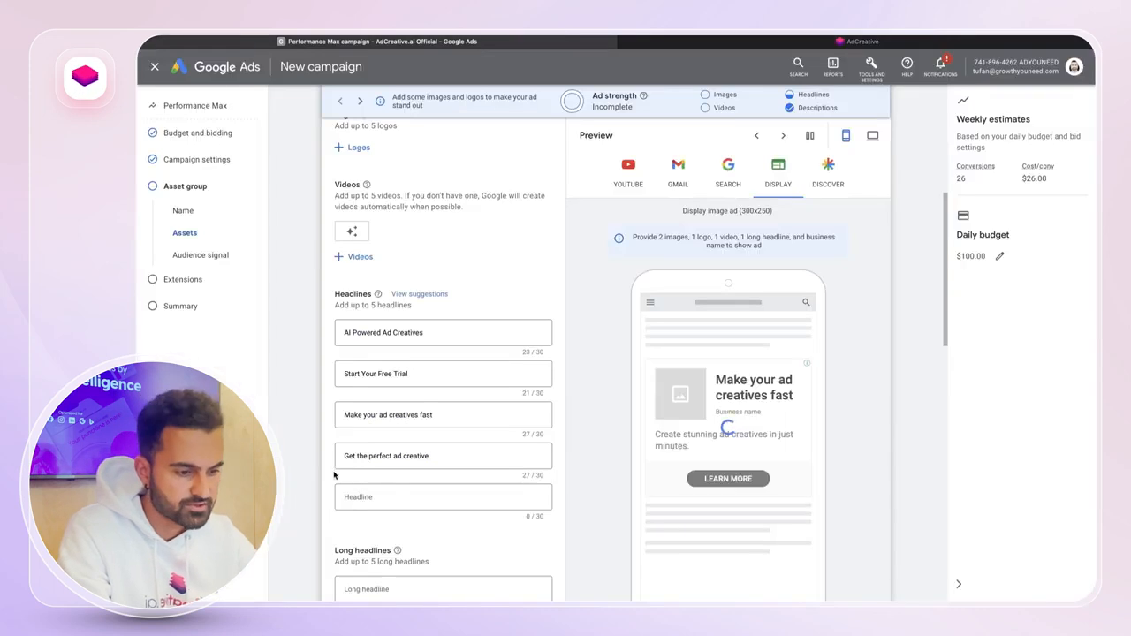
click(357, 496)
key(ctrl+v)
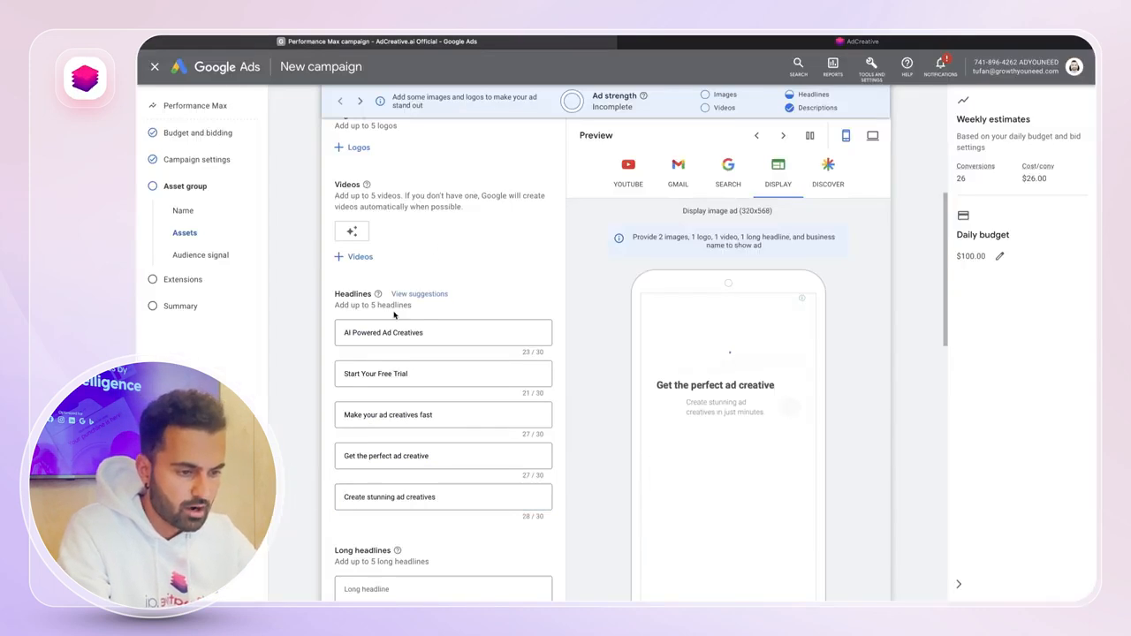
scroll(394, 315, down, 3)
scroll(394, 314, down, 3)
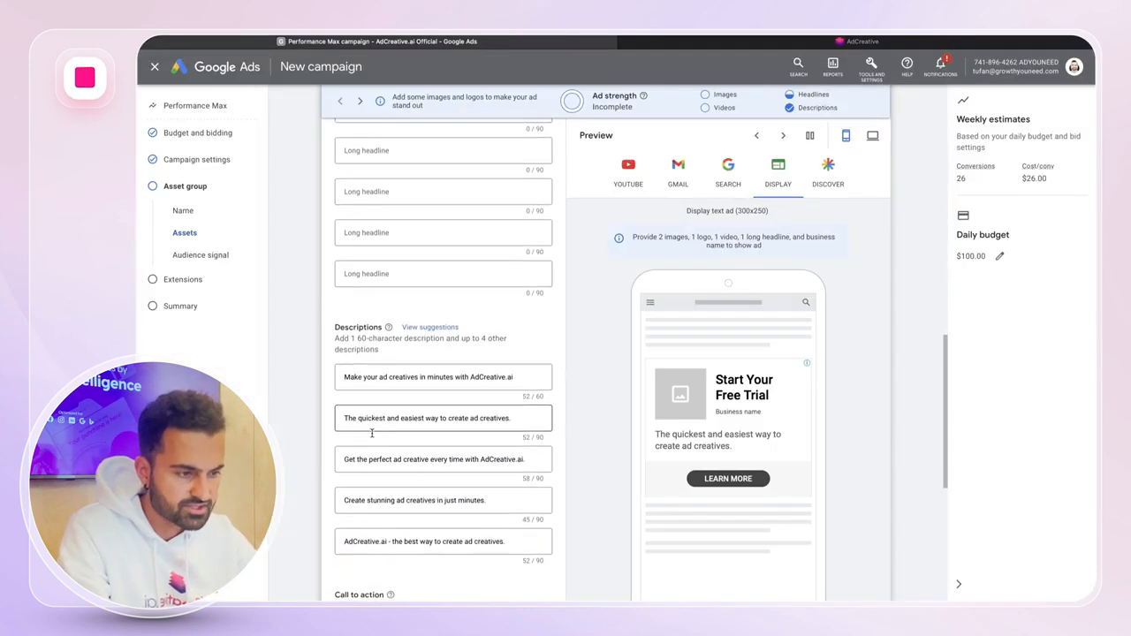
scroll(371, 433, up, 2)
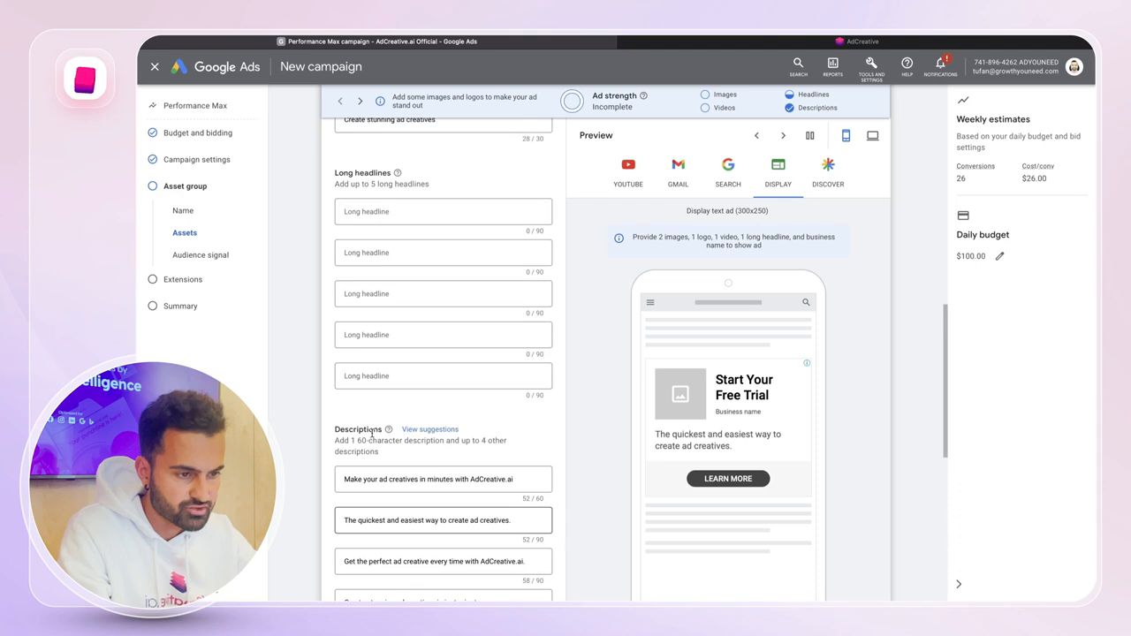
Switch to AdCreative.ai and try to regenerate the project's texts with the text size Ad Copy (Up to 260 characters).
click(720, 44)
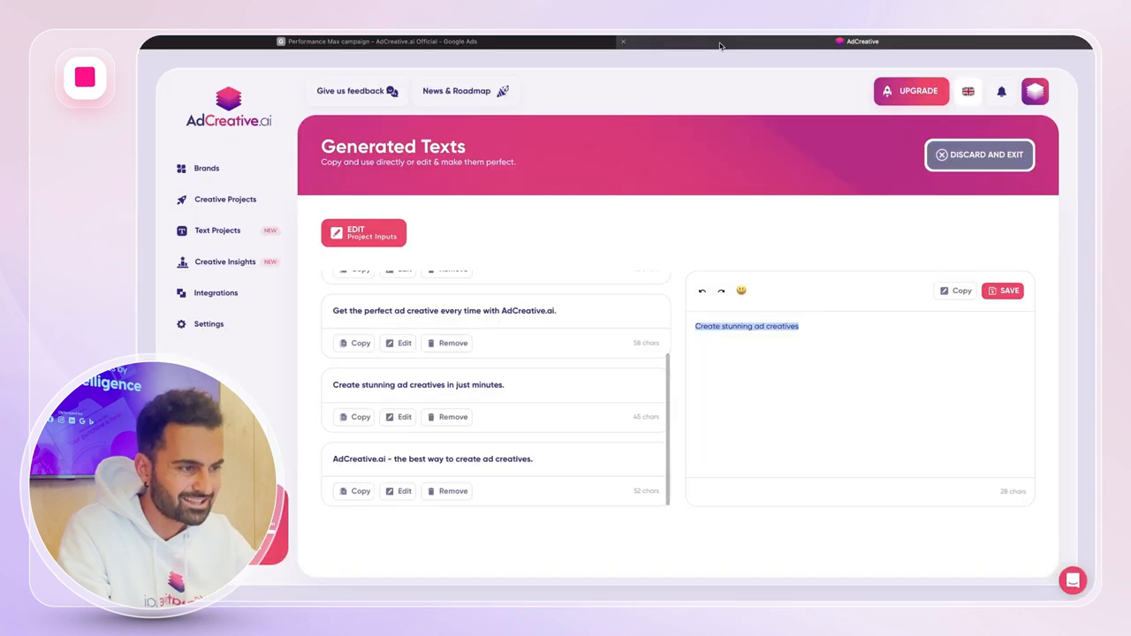
click(380, 238)
click(583, 324)
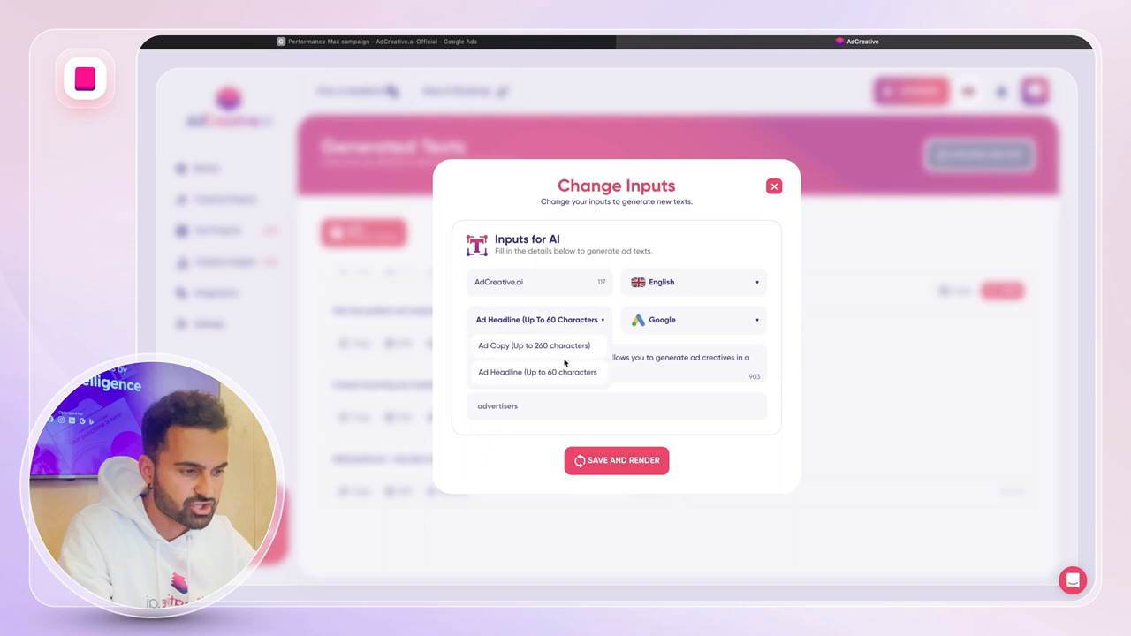
click(533, 346)
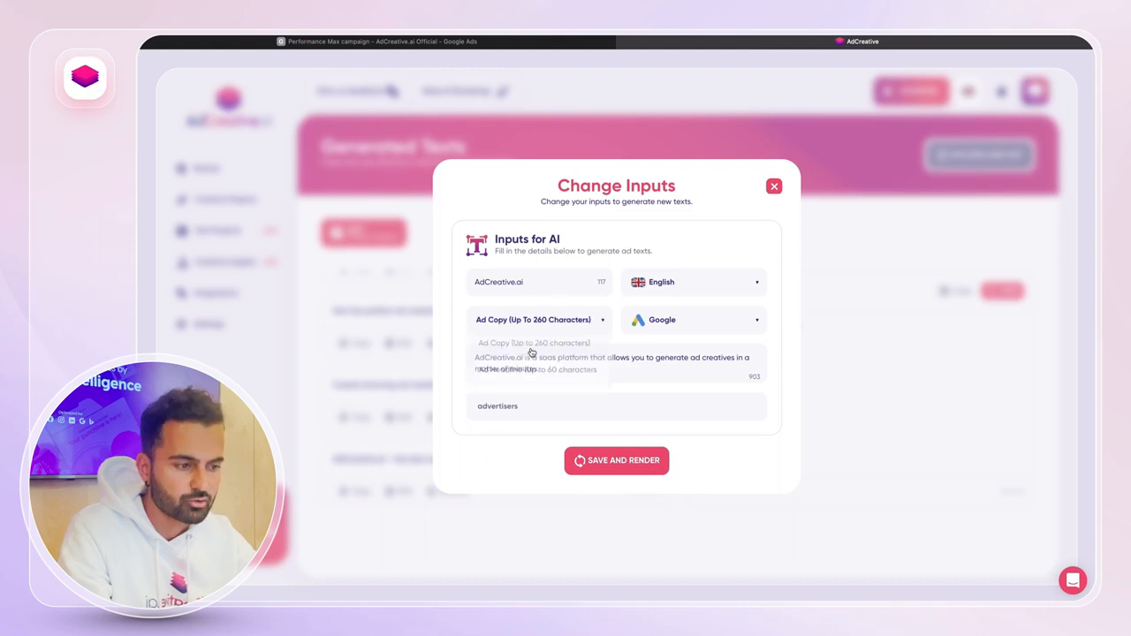
click(600, 458)
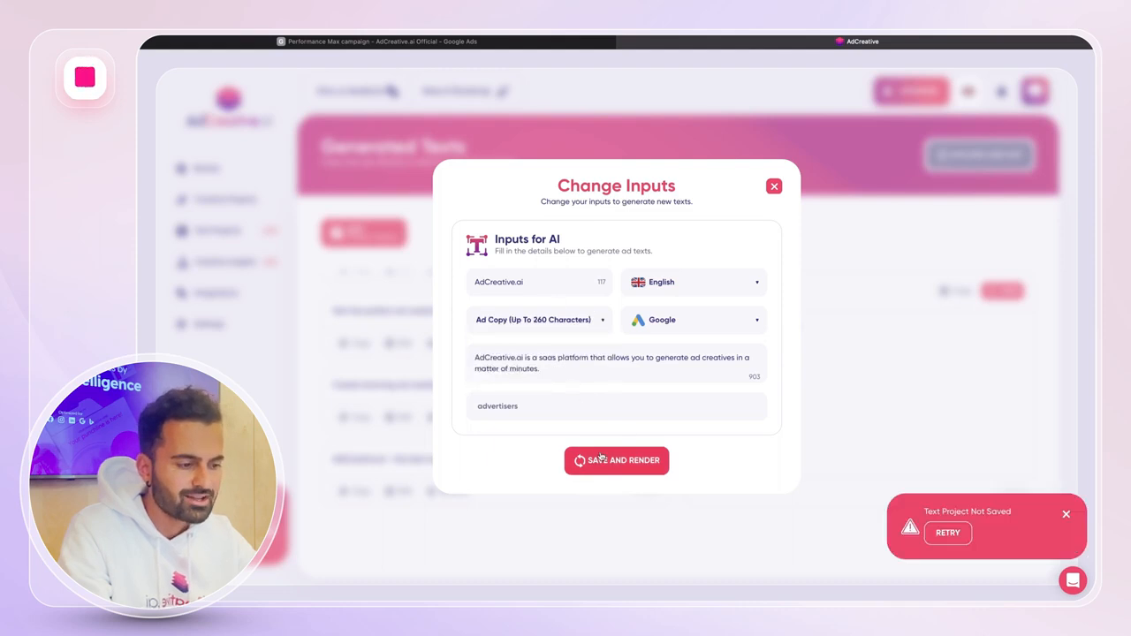
click(774, 185)
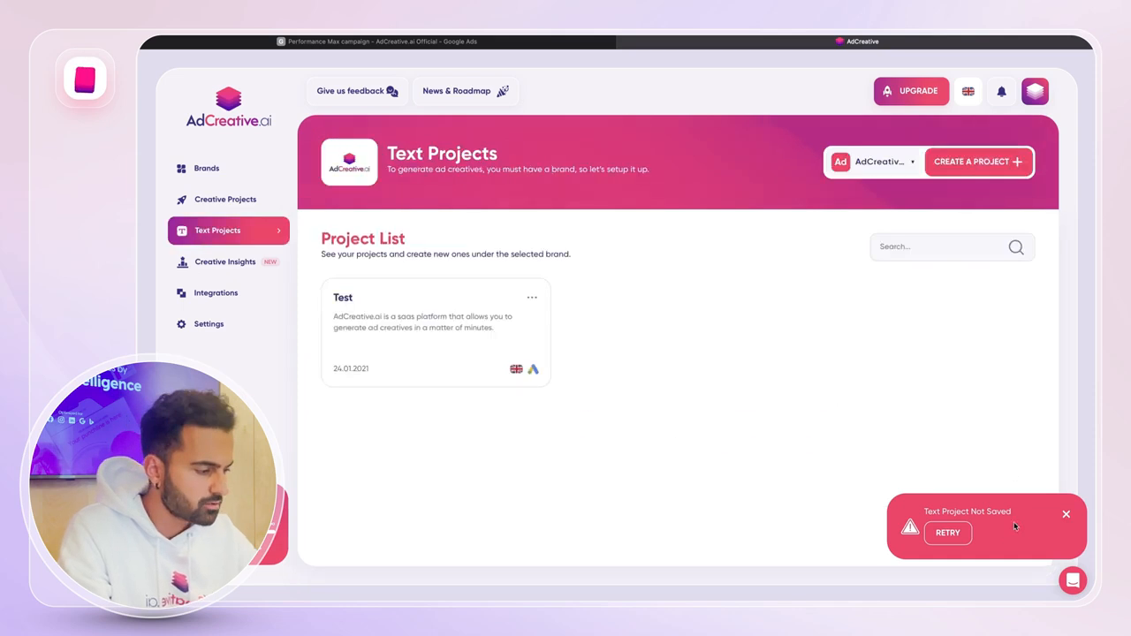
click(1067, 514)
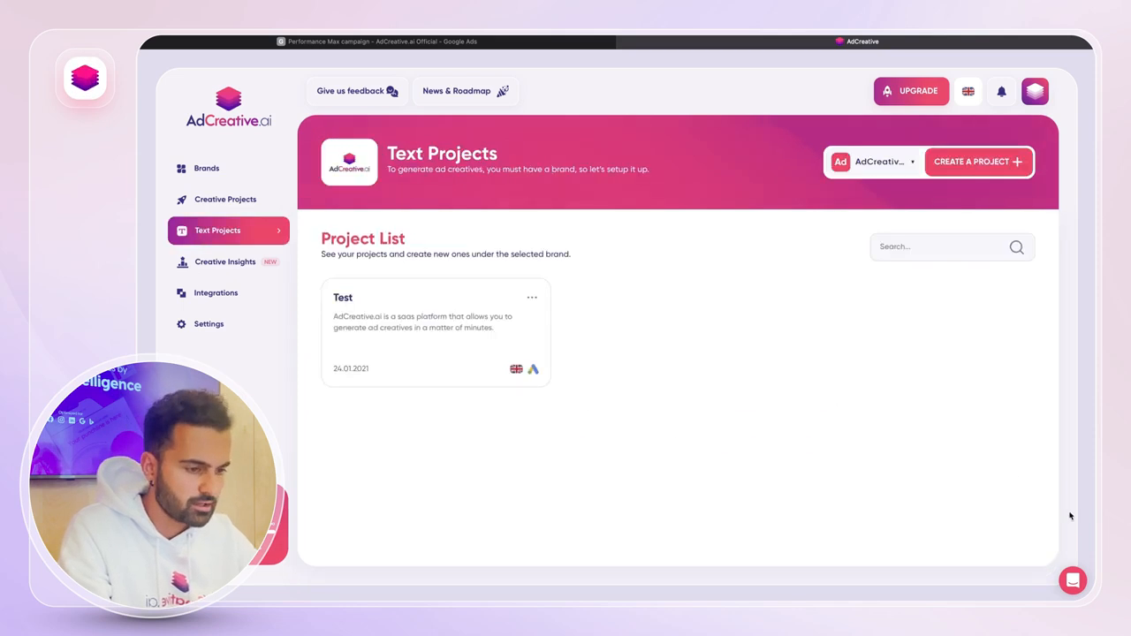
Start a new text project named for AdCreative.ai with English output, Ad Copy (Up to 260 characters) size and Google as target platform.
click(989, 169)
text(AdCreative.ai)
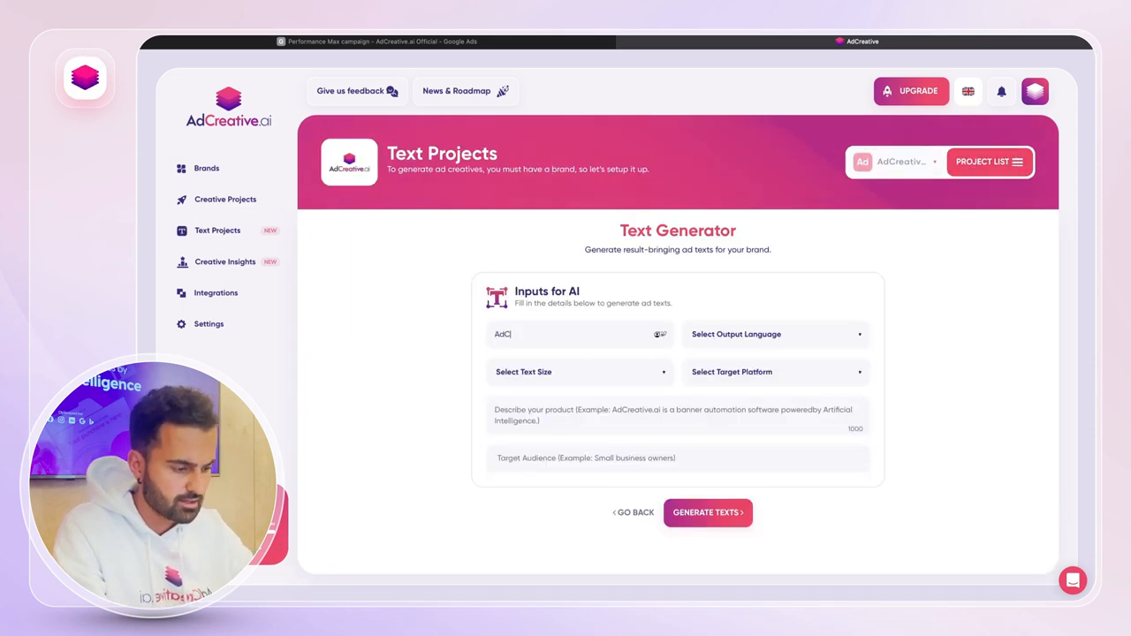
click(749, 336)
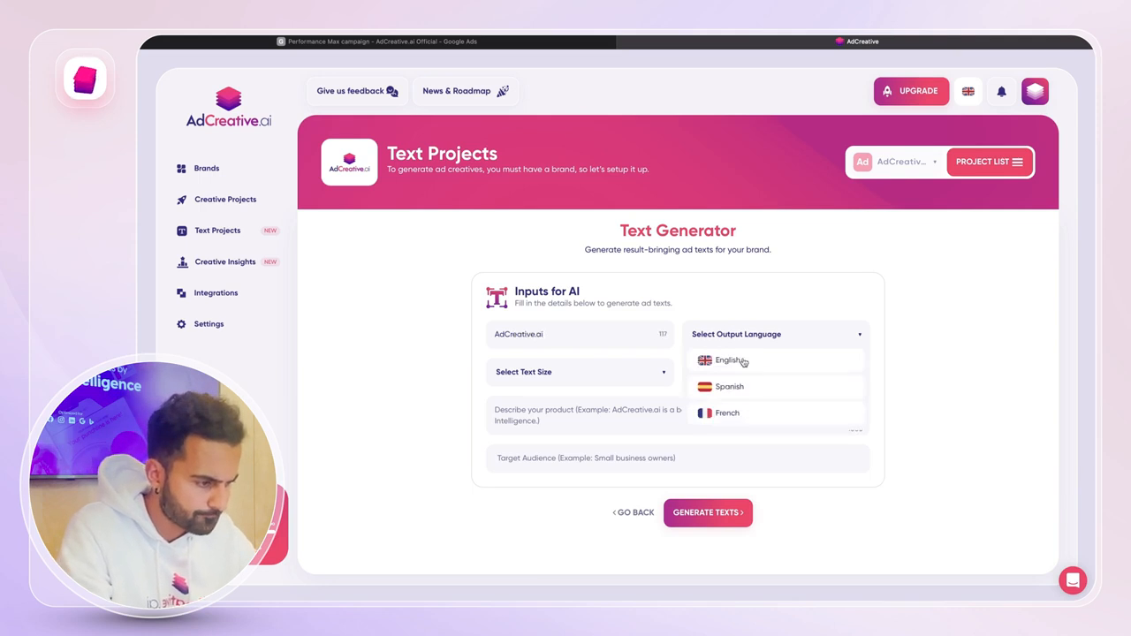
click(718, 359)
click(600, 371)
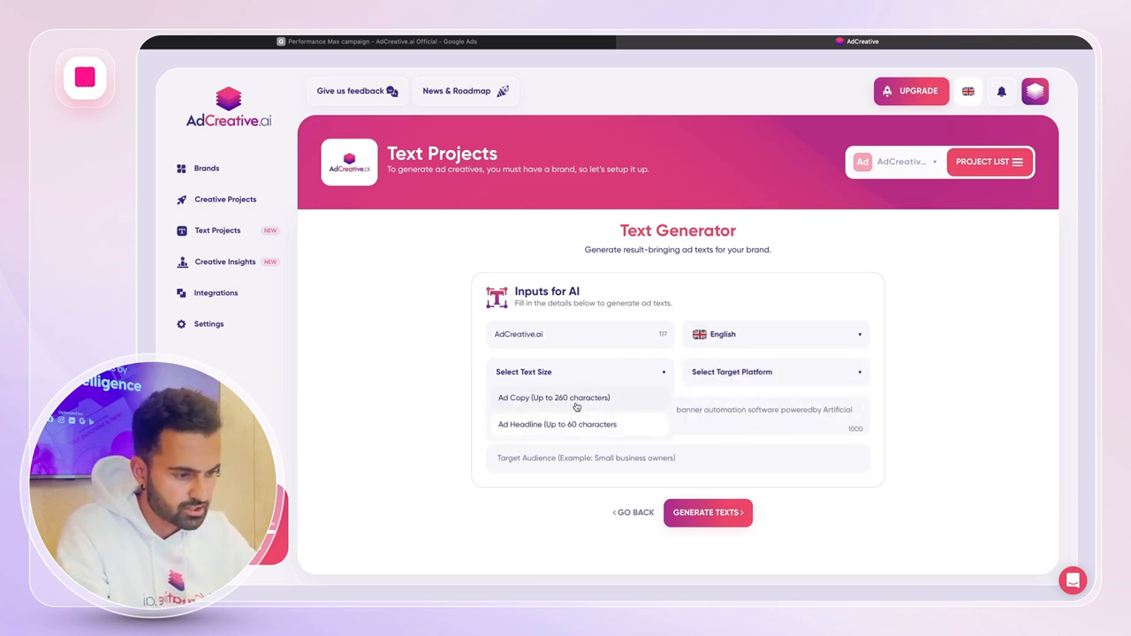
click(574, 400)
click(720, 378)
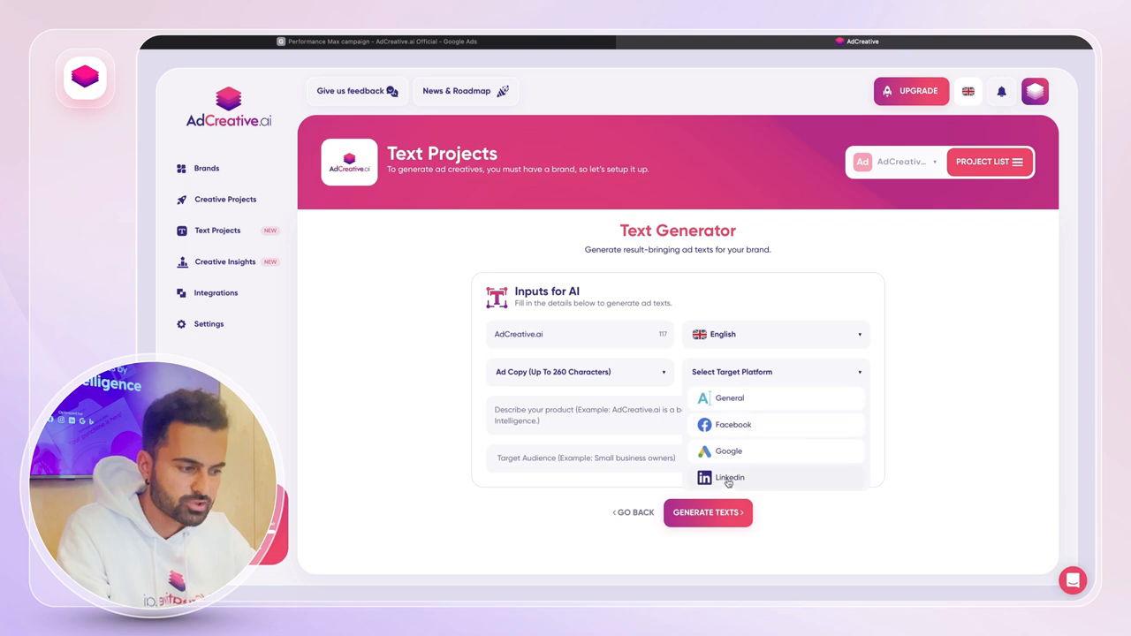
click(728, 451)
Describe the product as "AdCreative.ai is a self service platform that allows you to generate ad creatives in minutes" and set the target audience to "advertisers".
click(536, 422)
text(AdCreative.ai is a self service platform)
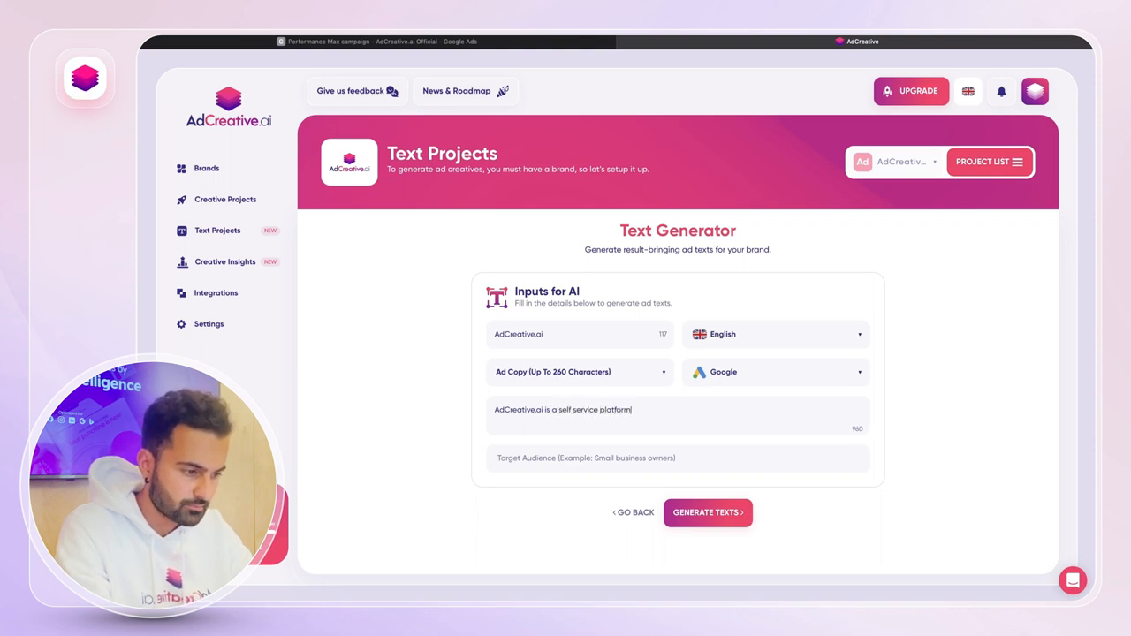
text(ws you)
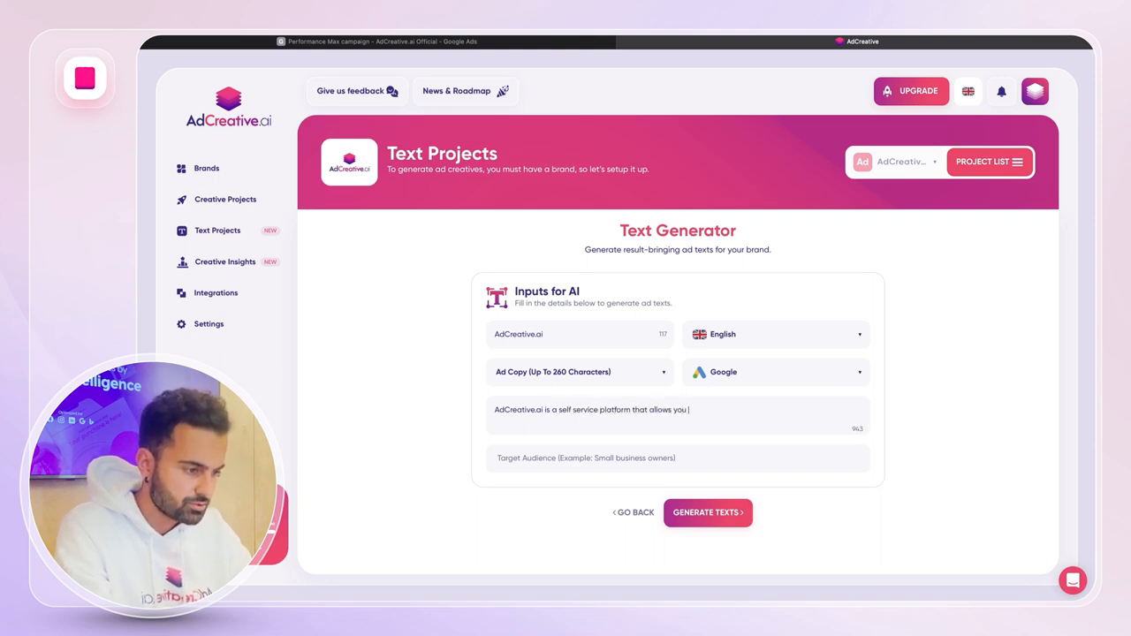
text( to generate ad advertises)
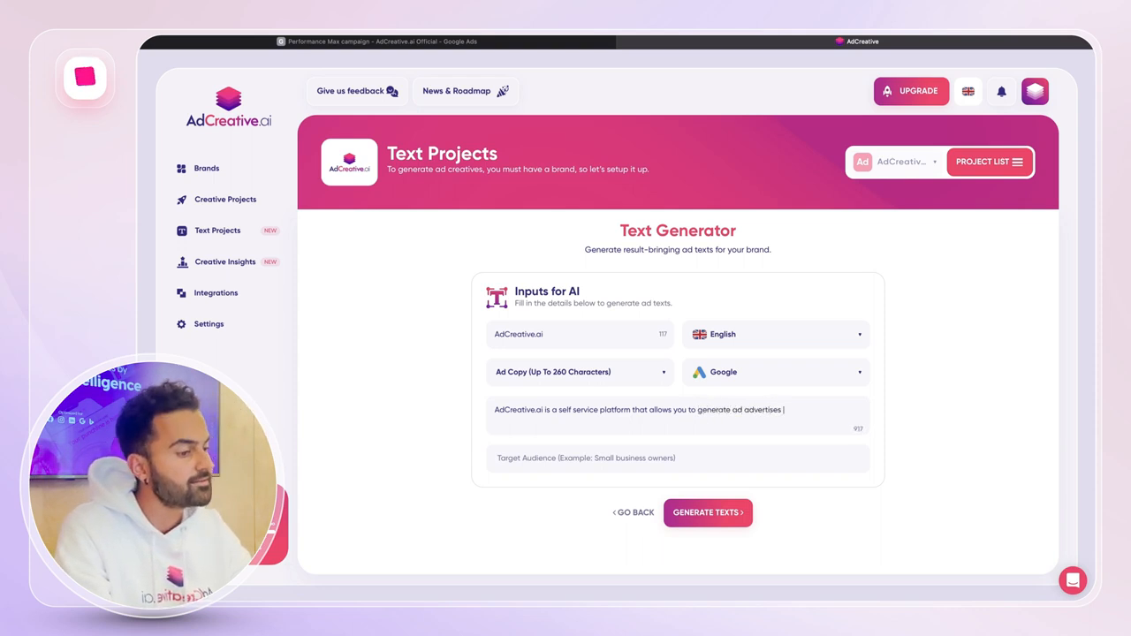
key(alt+shift+Left)
text(c)
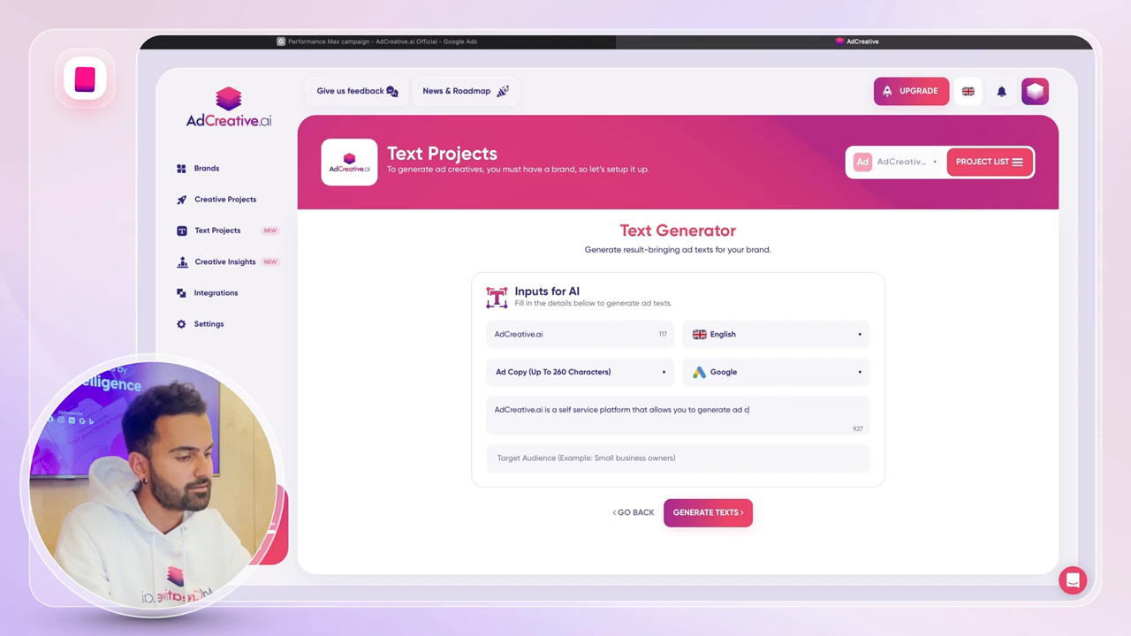
text(reatives in minu)
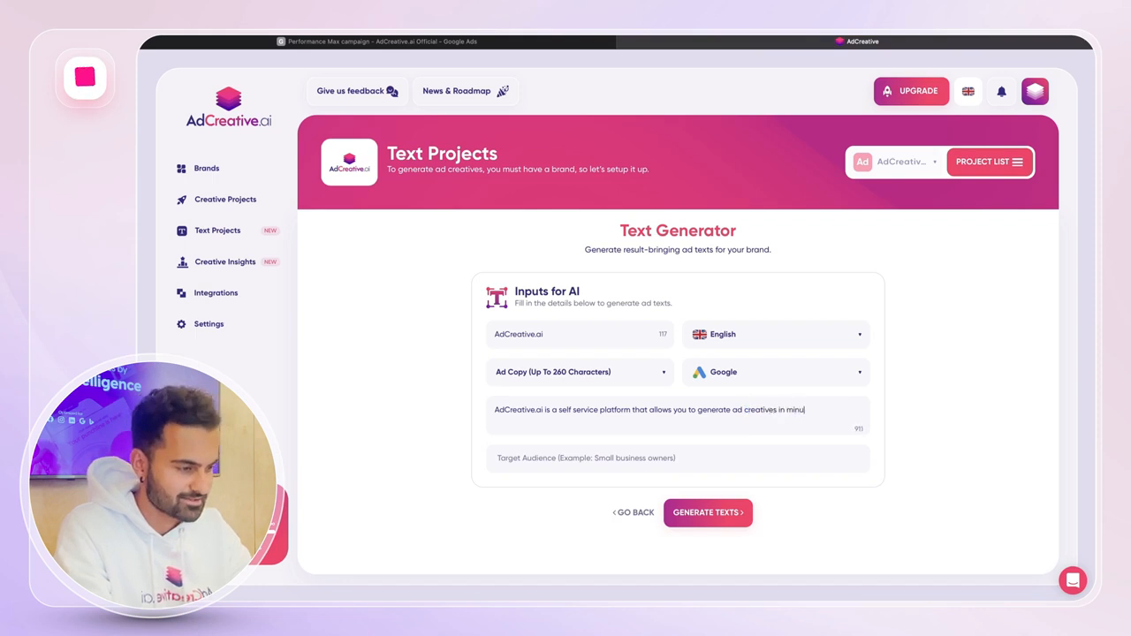
text(tes)
text(advertisers)
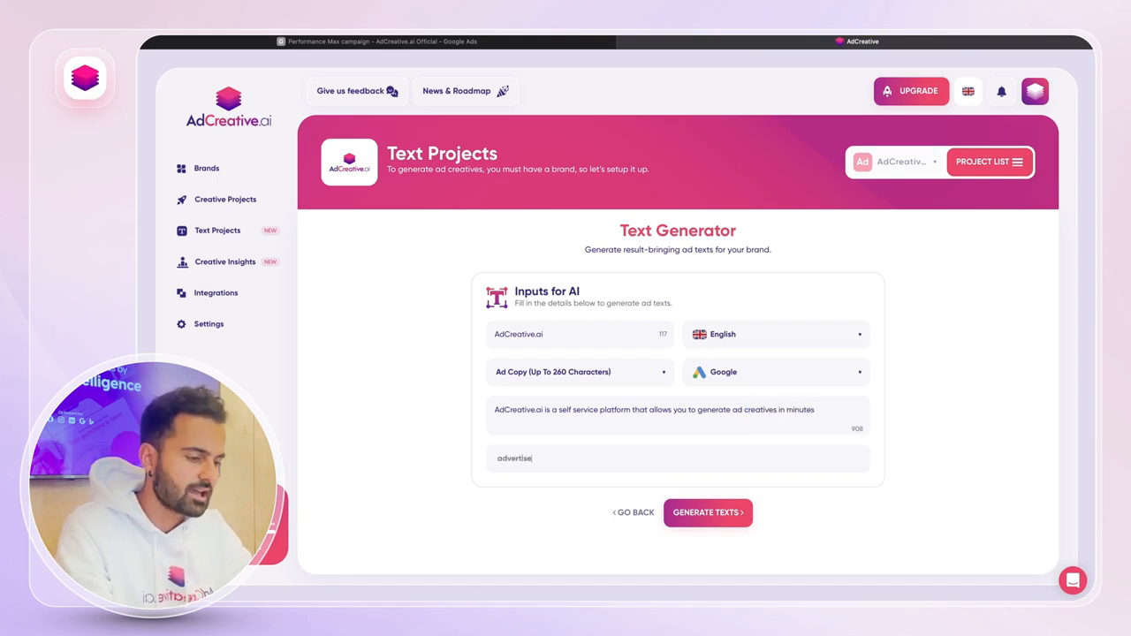
Generate the ad texts, saving the project settings under the name "Test 2".
click(697, 513)
click(605, 346)
text(Test 2)
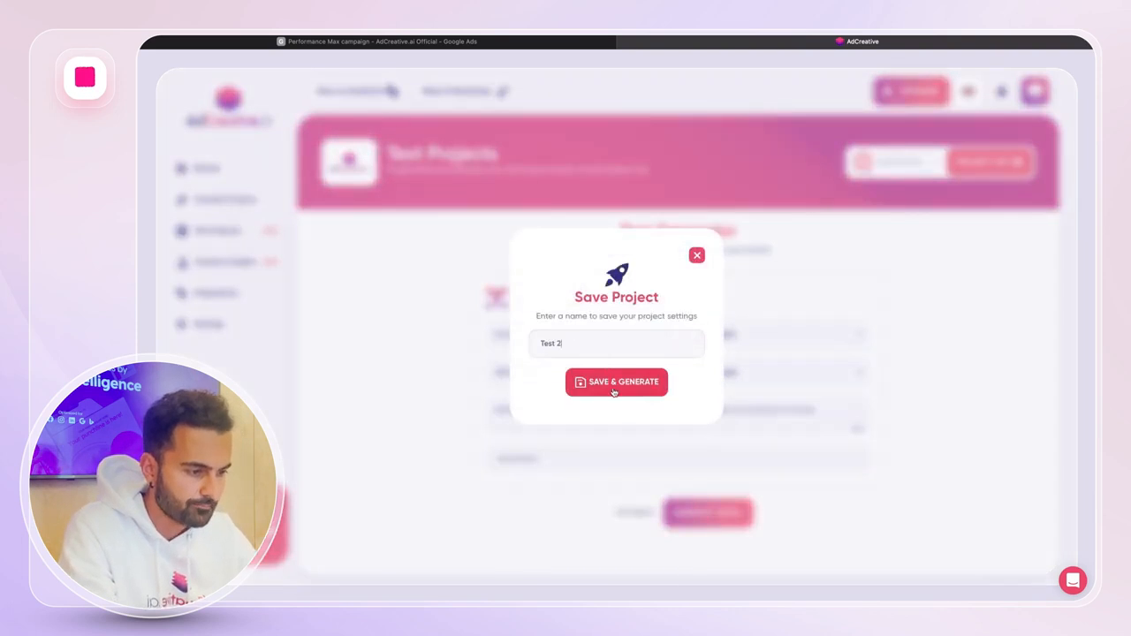
click(608, 385)
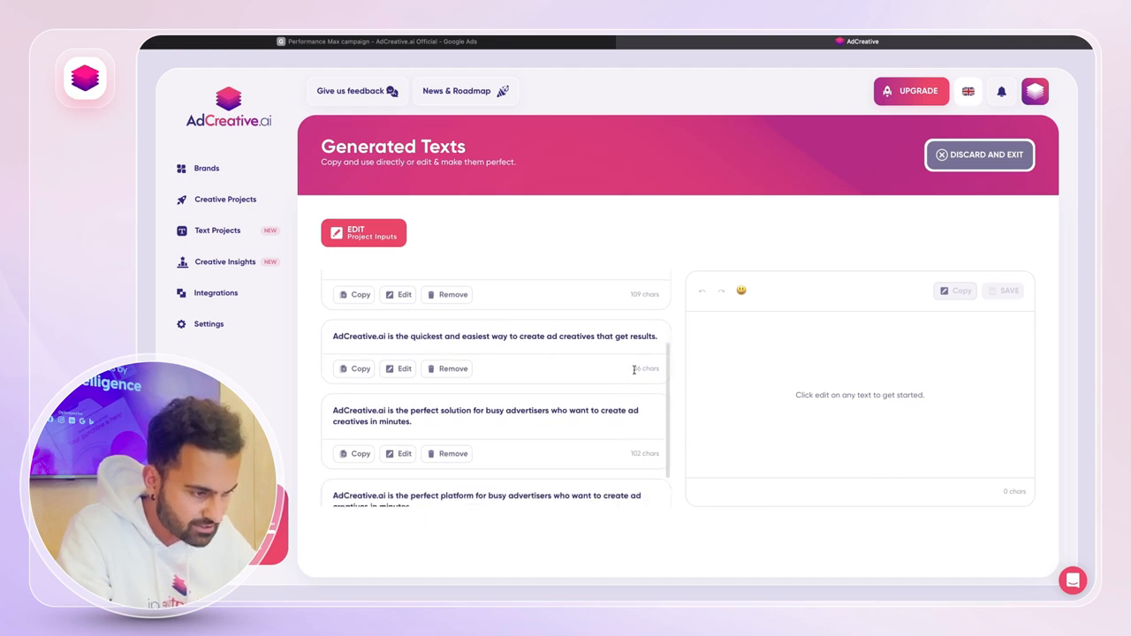
Copy "AdCreative.ai is the quickest and easiest way to create ad creatives that get results." and paste it into Google Ads' first Long headline field.
drag(634, 369, 645, 369)
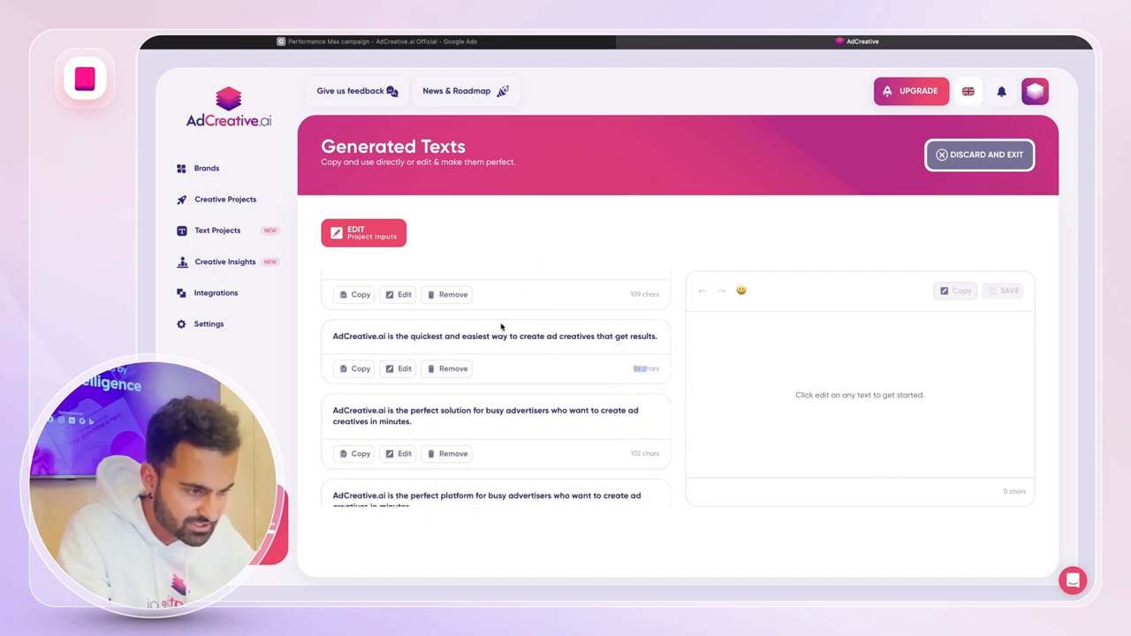
click(356, 371)
click(414, 42)
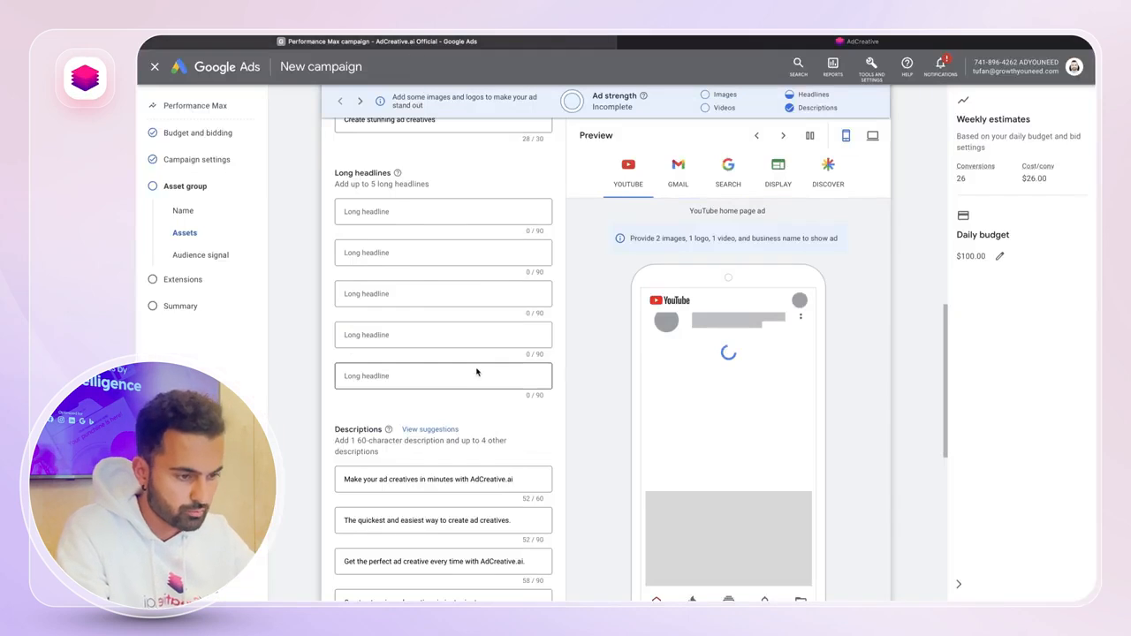
click(416, 212)
key(super+v)
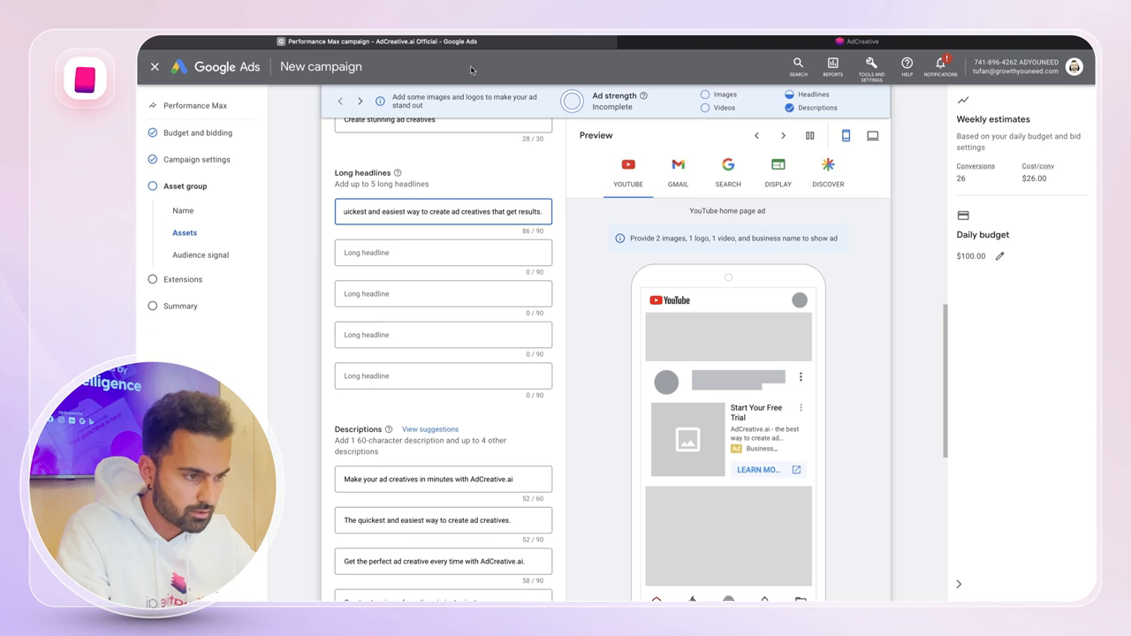
Switch to AdCreative.ai, shorten the first generated text to "AdCreative.ai is the perfect app for busy advertisers who want to generate ad creatives", and copy it.
click(852, 41)
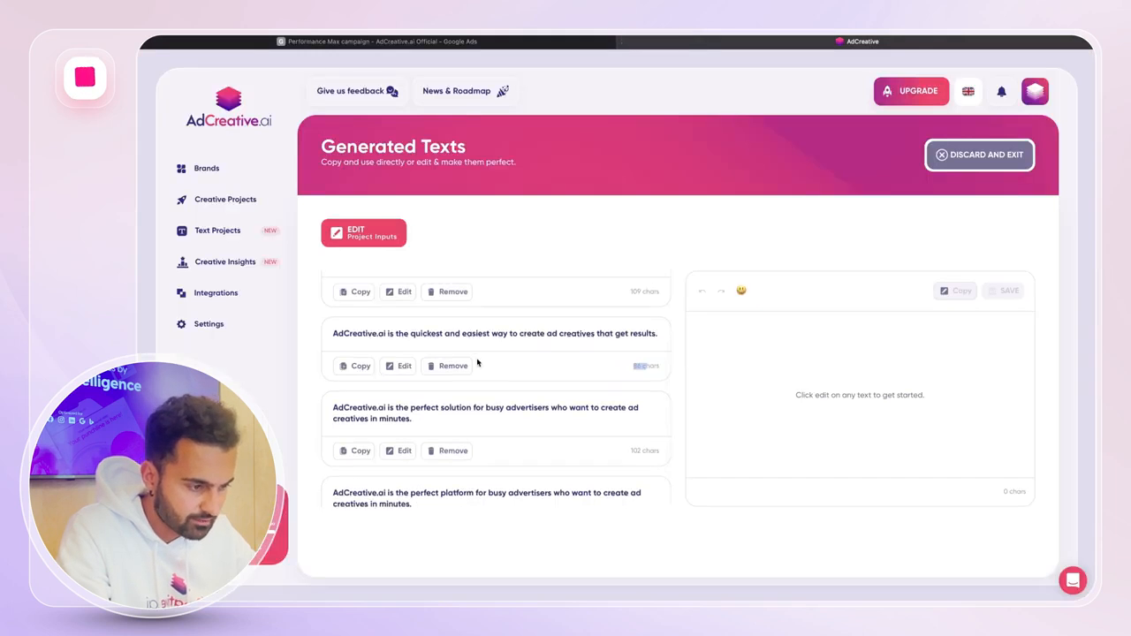
scroll(477, 362, down, 1)
scroll(472, 354, up, 3)
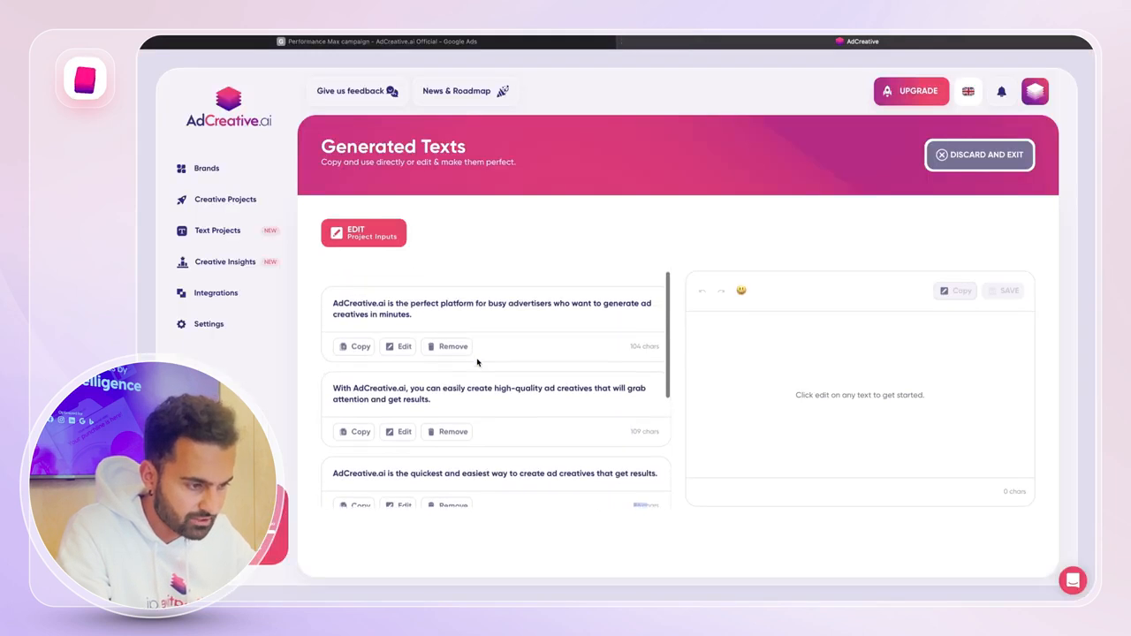
click(398, 332)
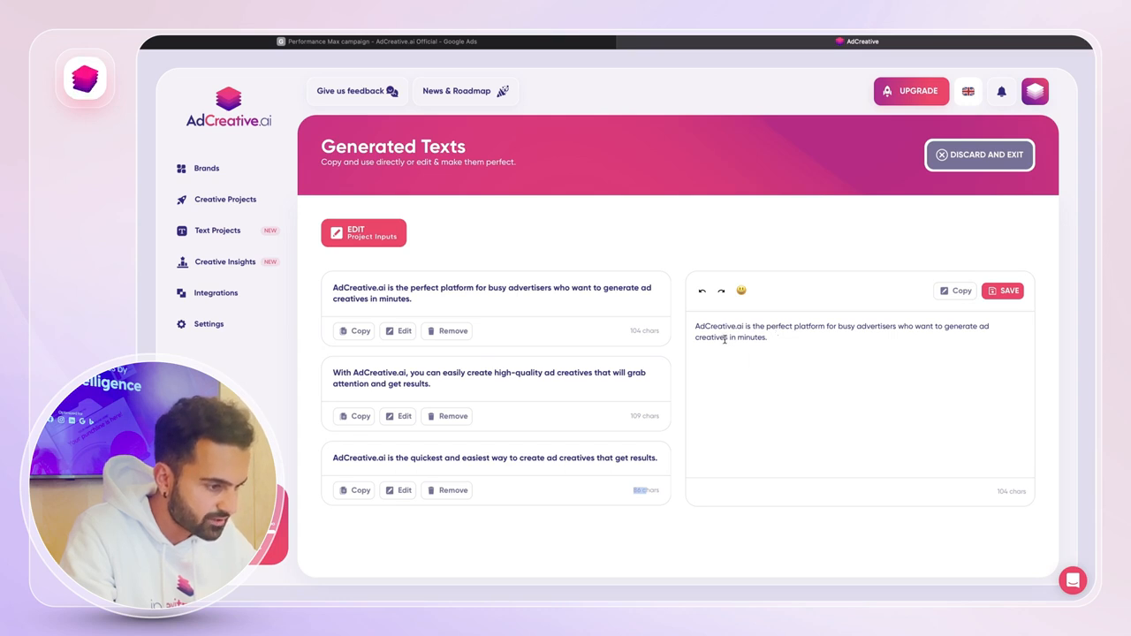
drag(727, 339, 871, 341)
key(BackSpace)
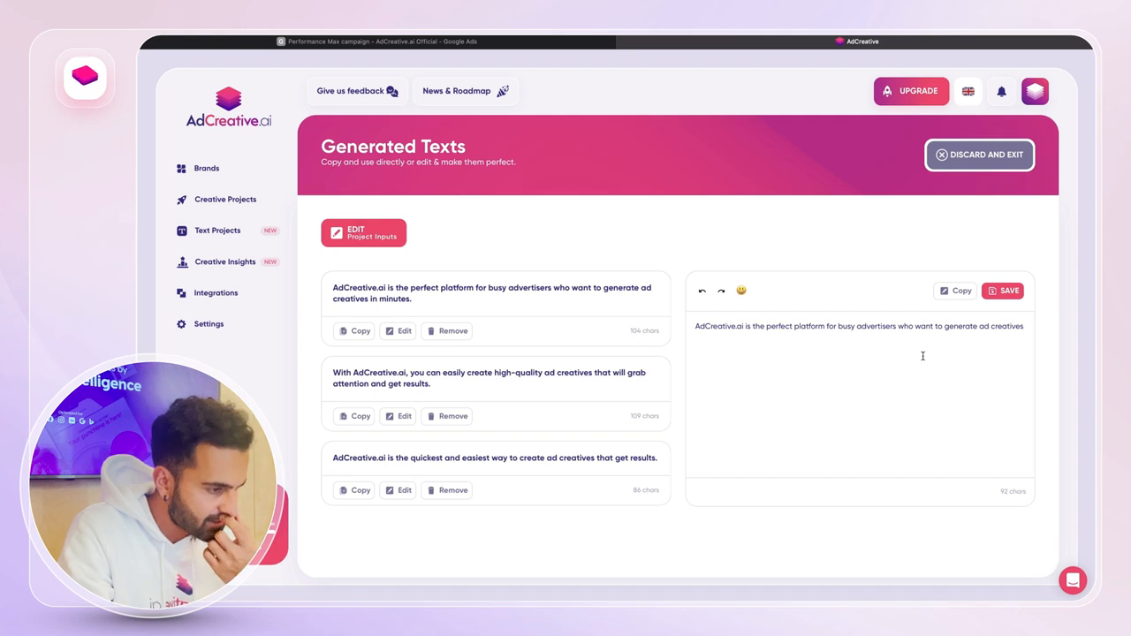
double_click(797, 327)
text(app)
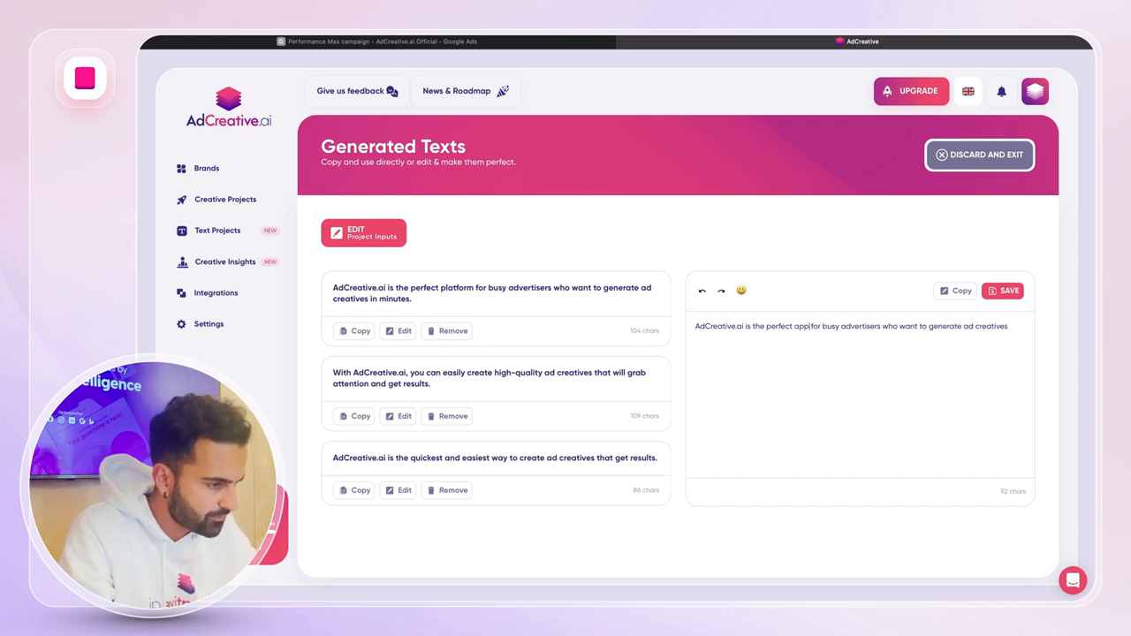
key(ctrl+a)
click(962, 294)
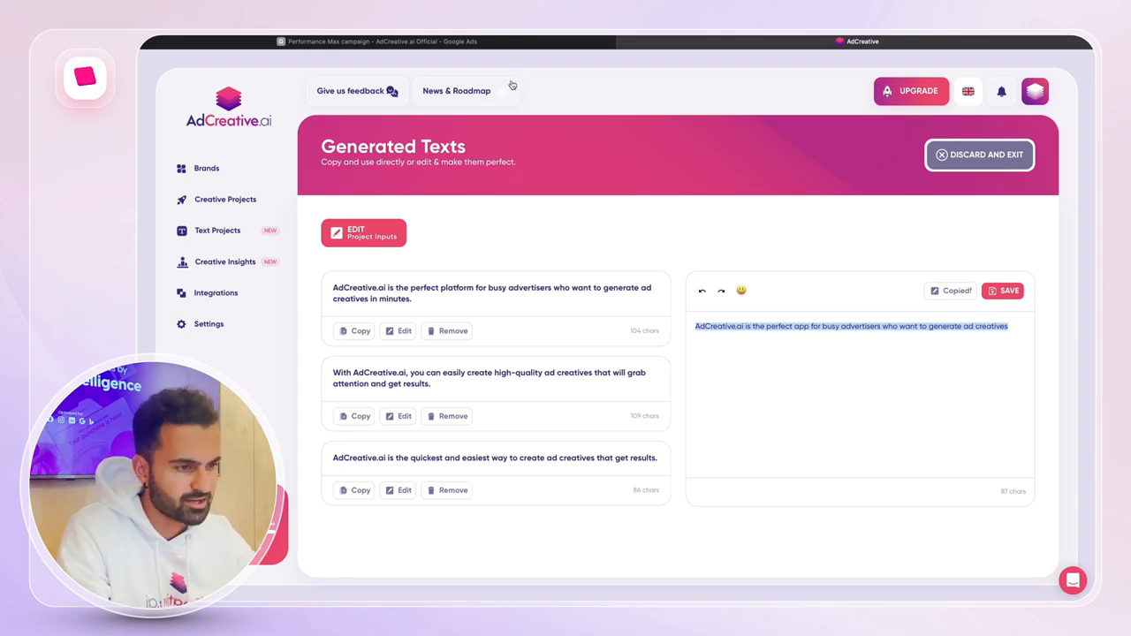
Switch to Google Ads and paste the copied text about the perfect app for busy advertisers into the second Long headline field.
click(380, 42)
click(386, 252)
key(ctrl+v)
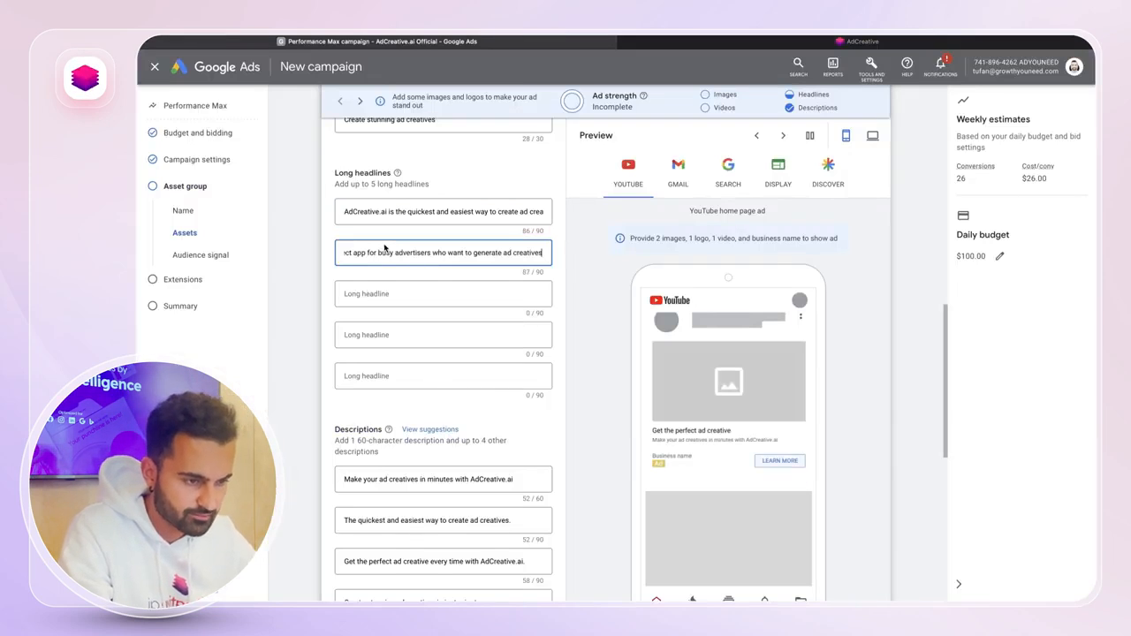
Switch to AdCreative.ai, shorten the generated "perfect solution" text to "AdCreative.ai is the perfect solution for busy advertisers", and copy it.
click(660, 41)
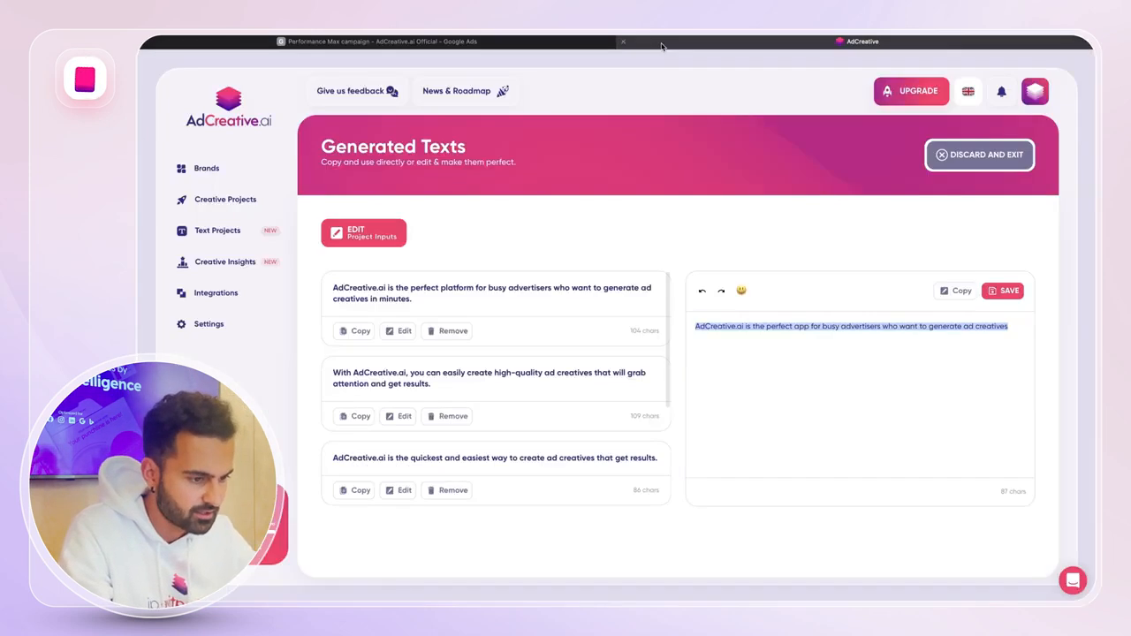
scroll(441, 439, down, 4)
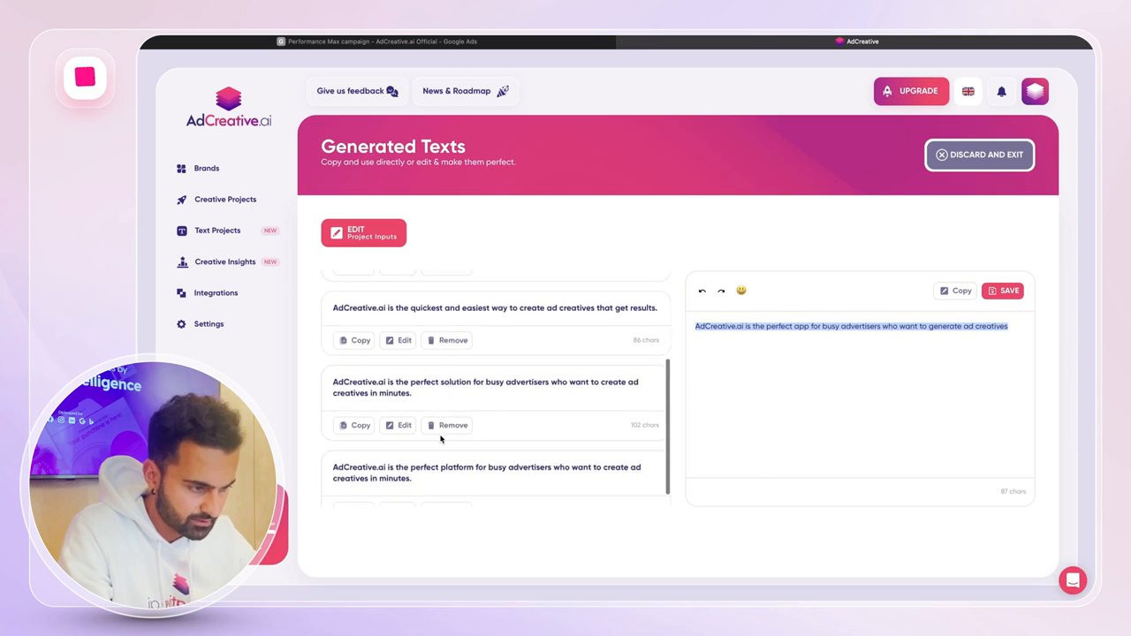
click(389, 431)
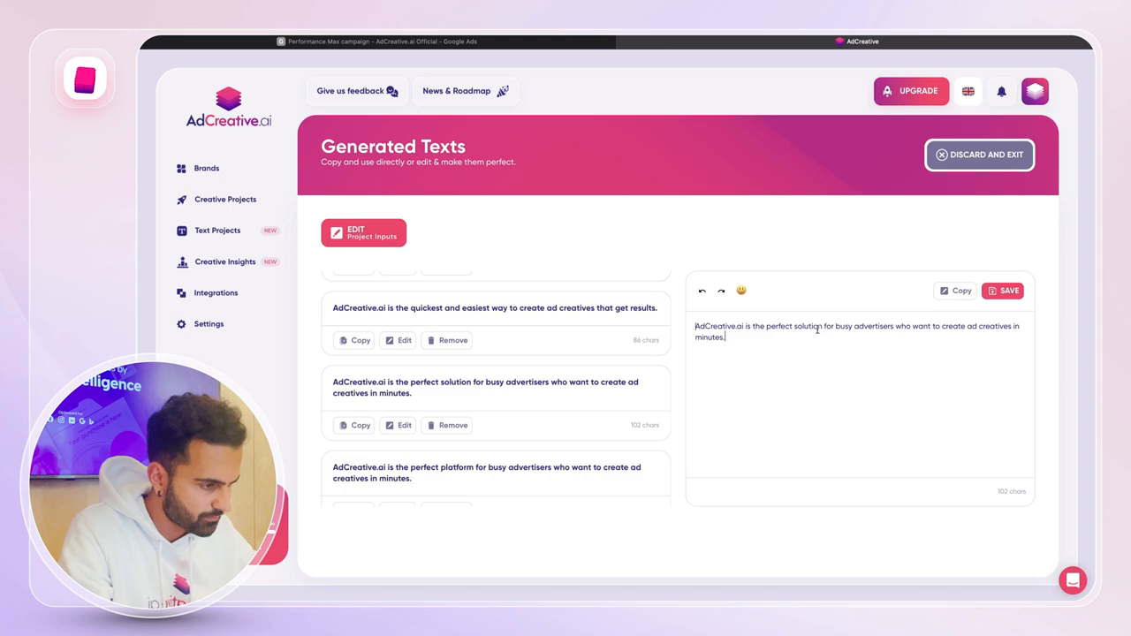
drag(894, 326, 893, 363)
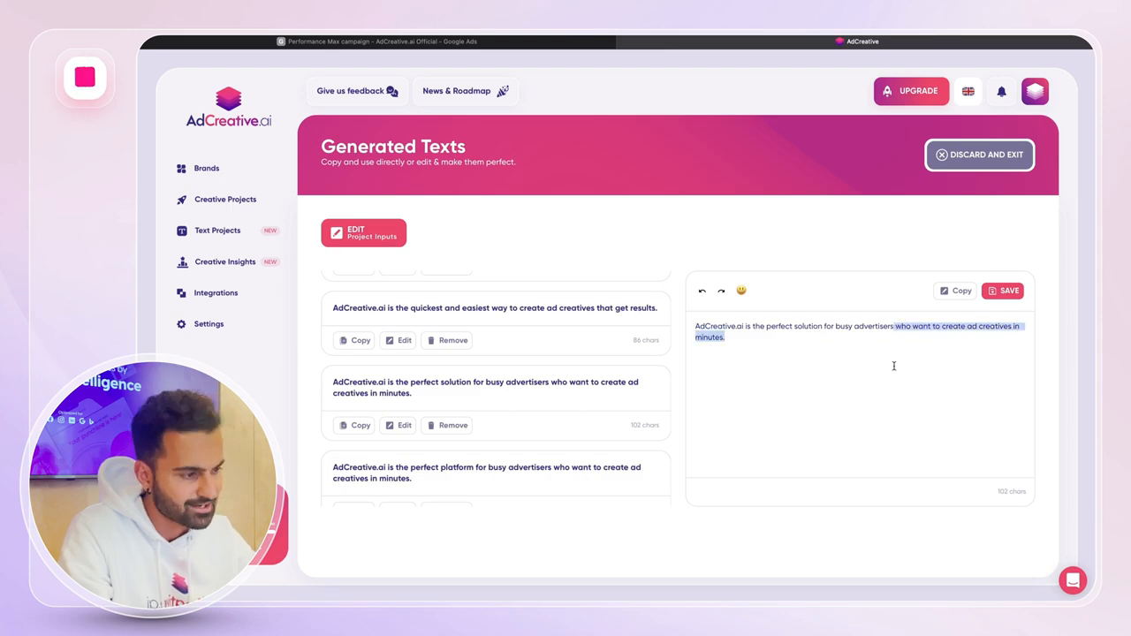
key(BackSpace)
key(ctrl+a)
Switch to Google Ads and paste "AdCreative.ai is the perfect solution for busy advertisers" into the third Long headline field.
click(362, 41)
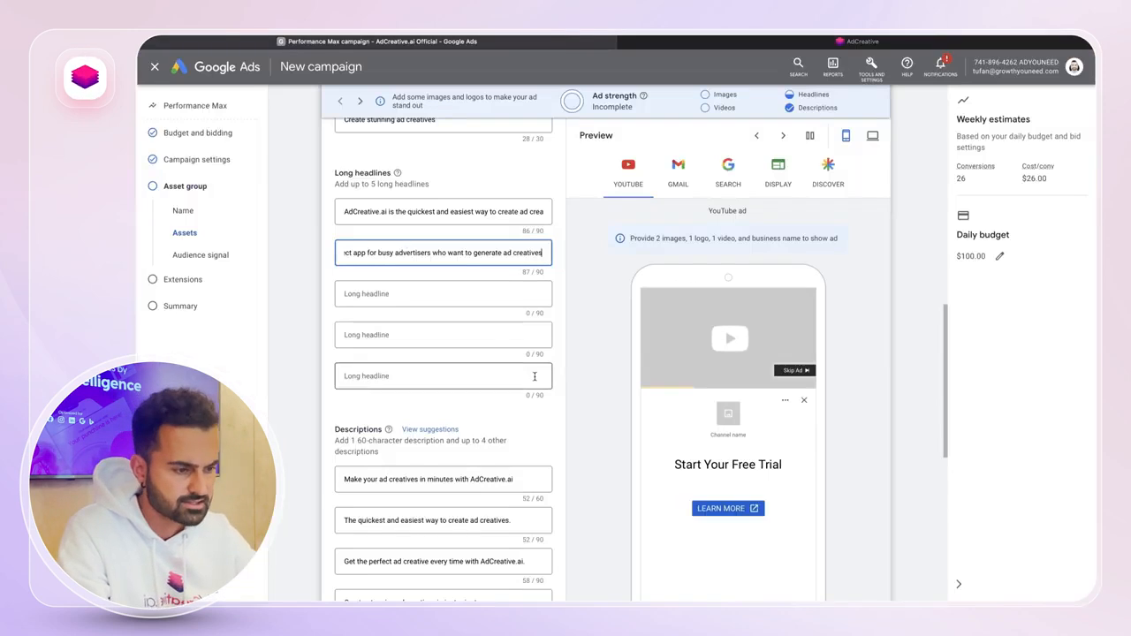
click(463, 292)
key(ctrl+v)
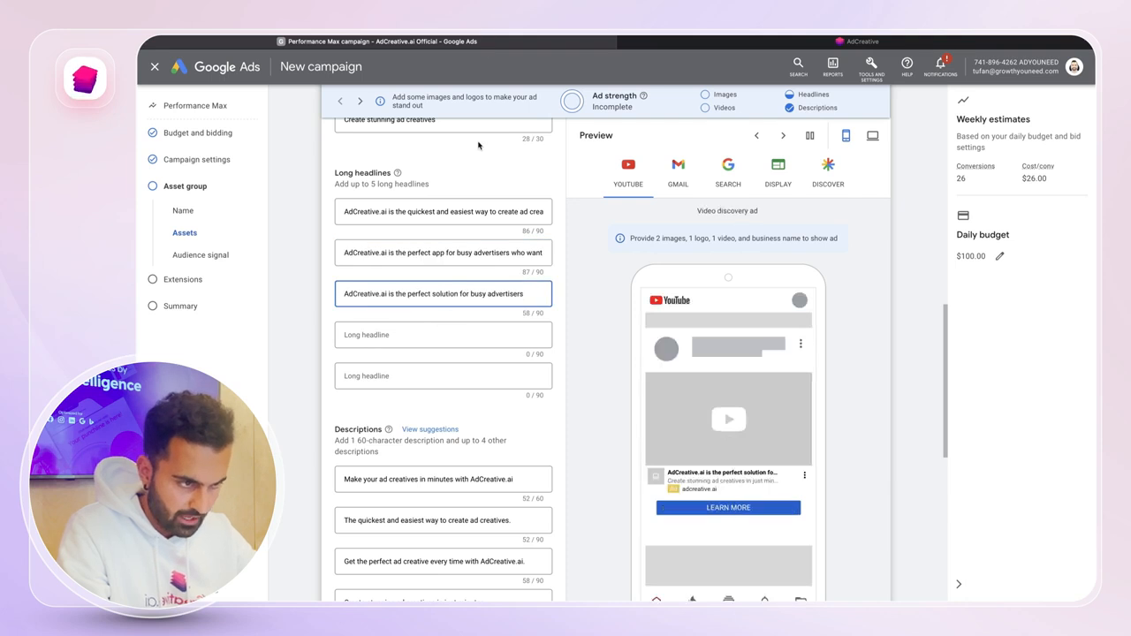
Fill the fourth Long headline field with "7-Days Free Trial, Sign-up Today and get $500 Free Credits".
click(390, 343)
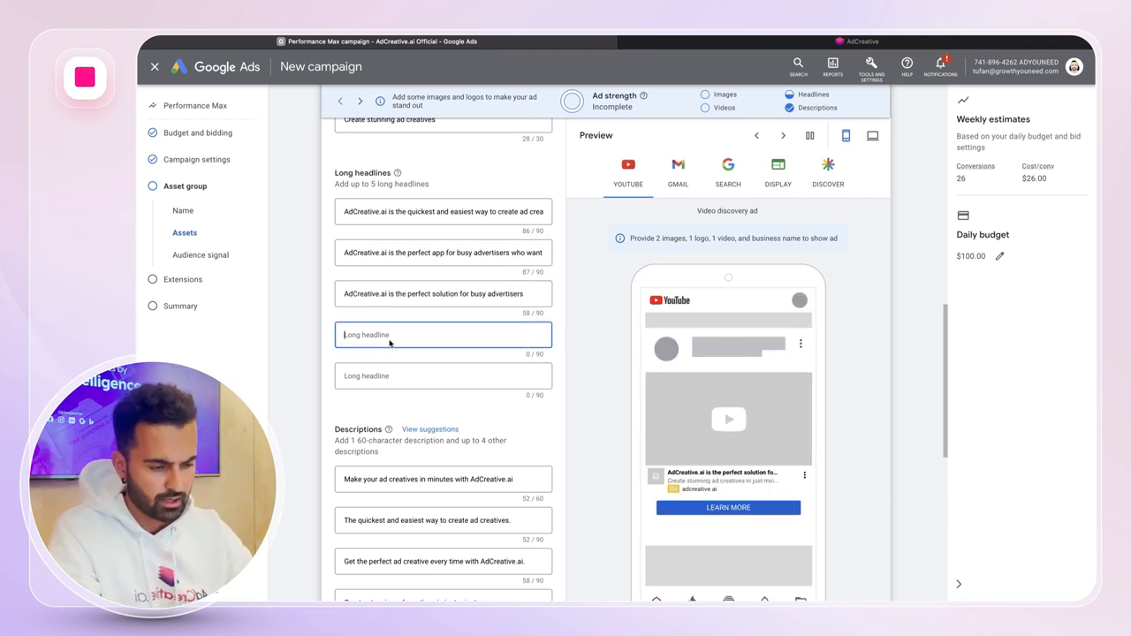
text(7x)
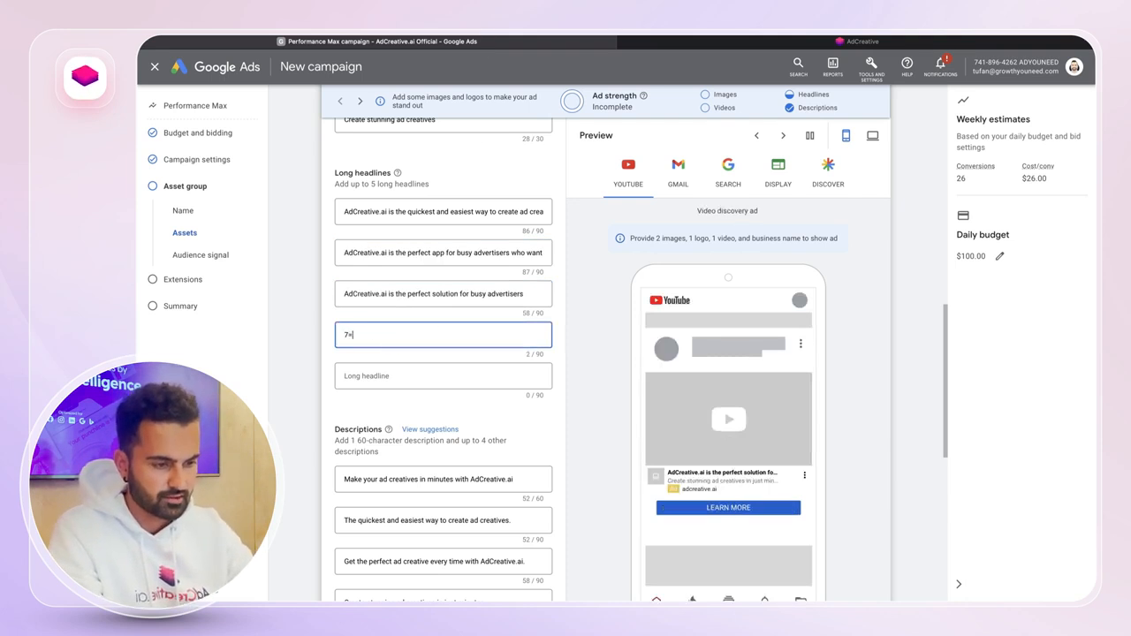
text(-Days )
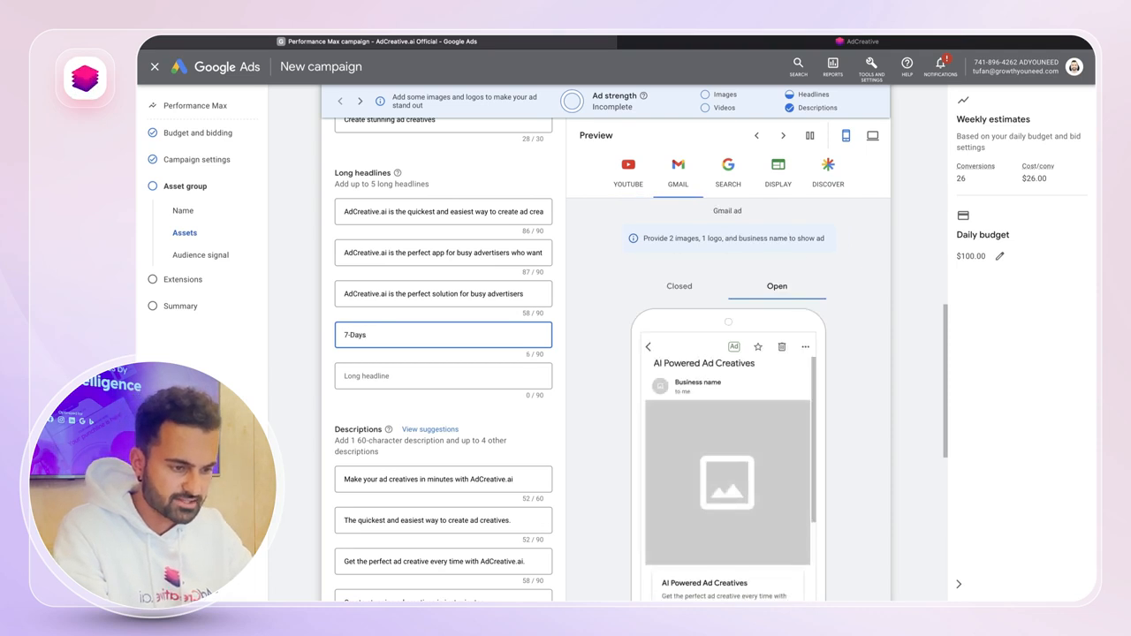
text( Free Trial)
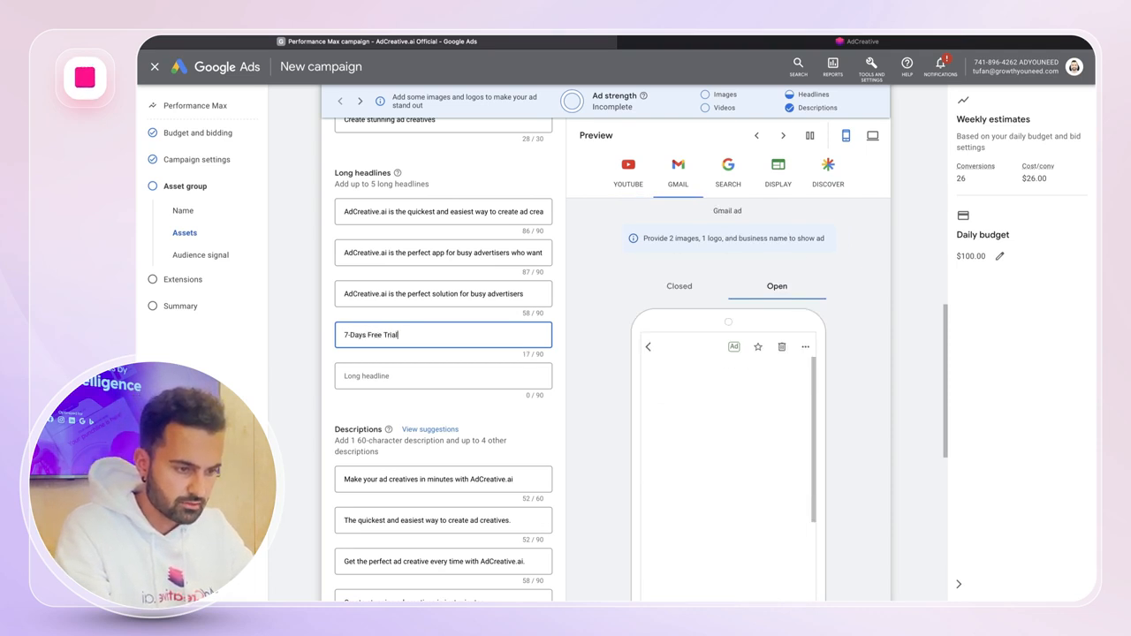
text(, Sign-up Today an)
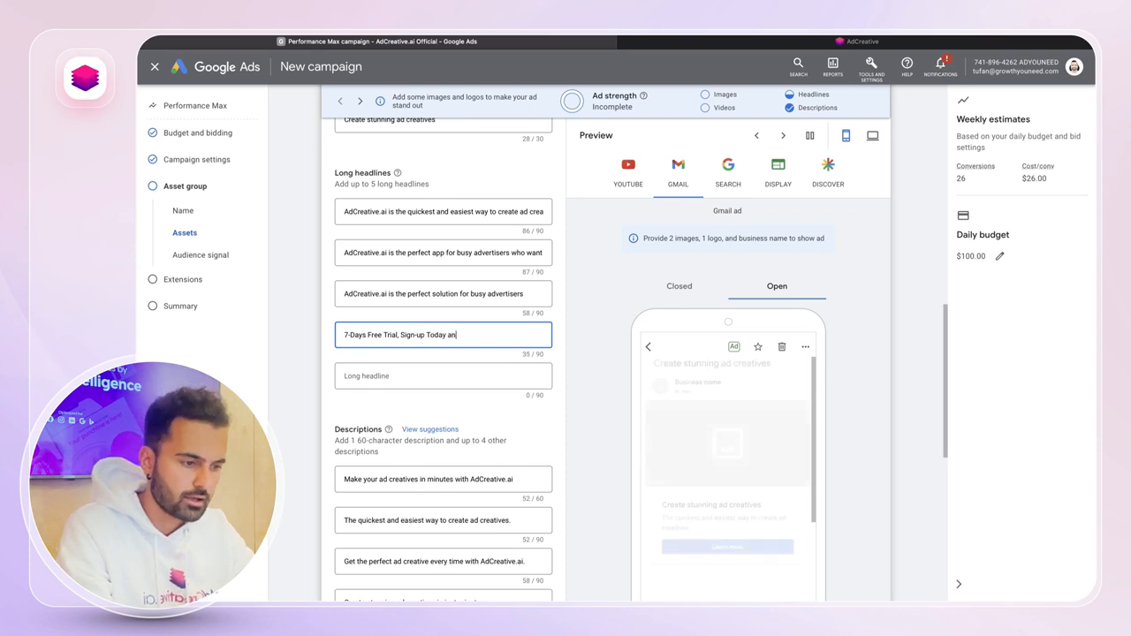
text(d get $500)
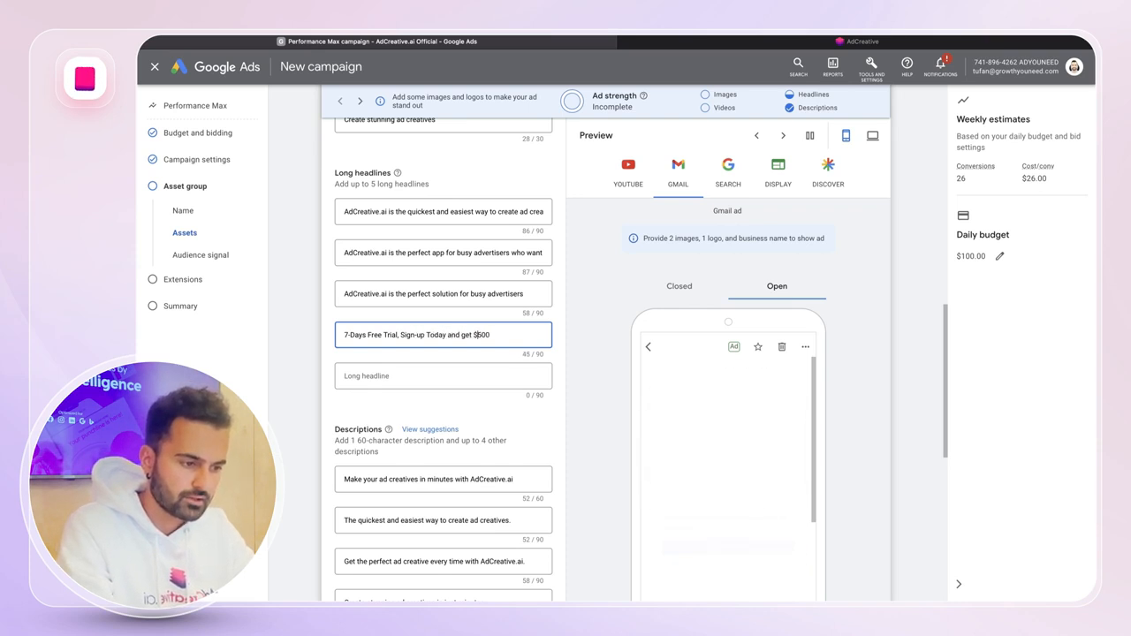
text( Free Credits)
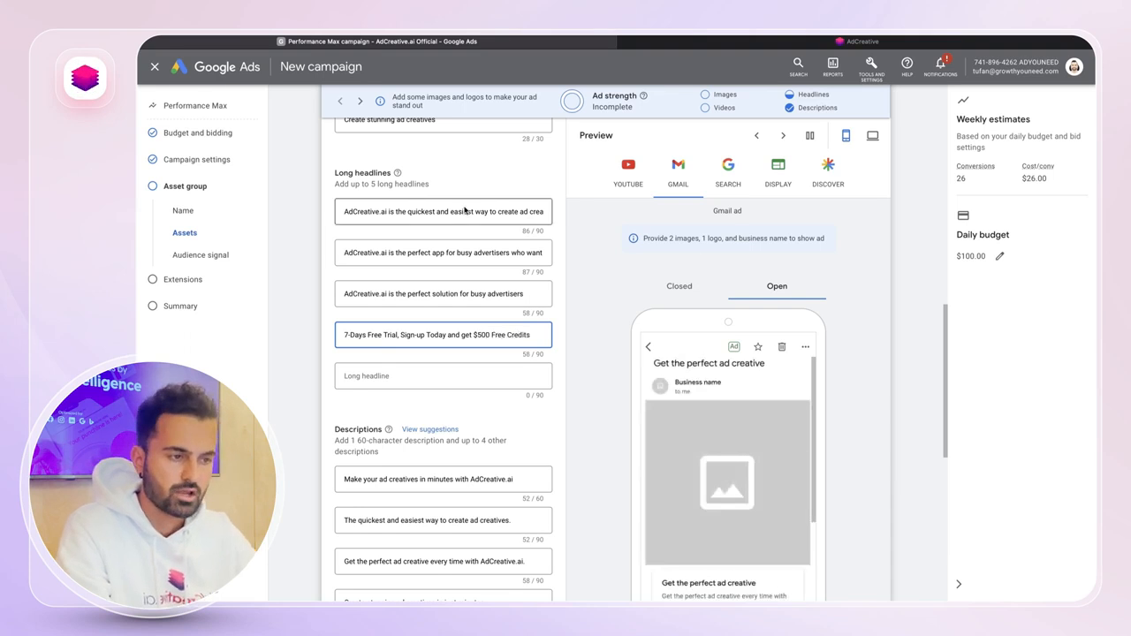
Switch to AdCreative.ai, reword the last generated text as "AdCreative.ai is the perfect tool for any marketer who needs results.", and copy it.
click(688, 43)
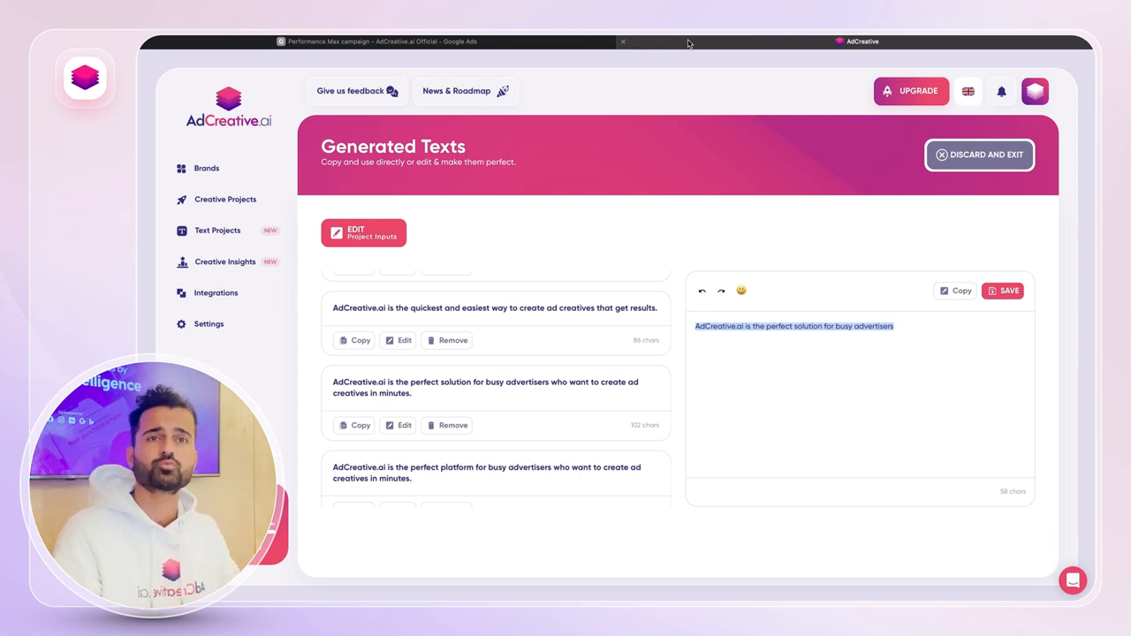
scroll(540, 399, down, 1)
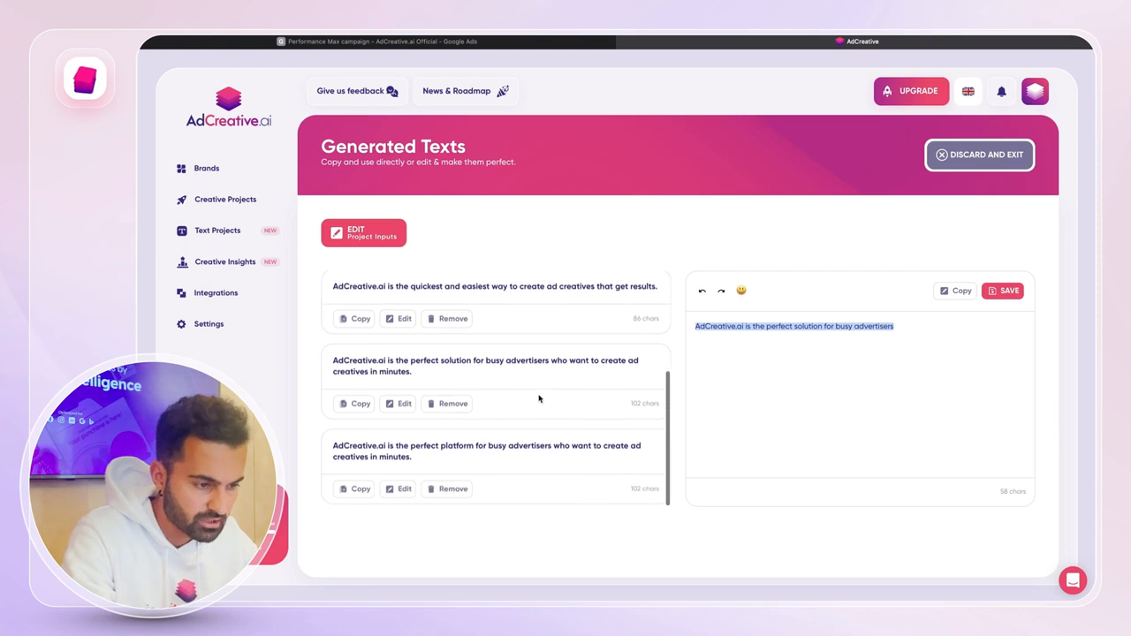
click(404, 493)
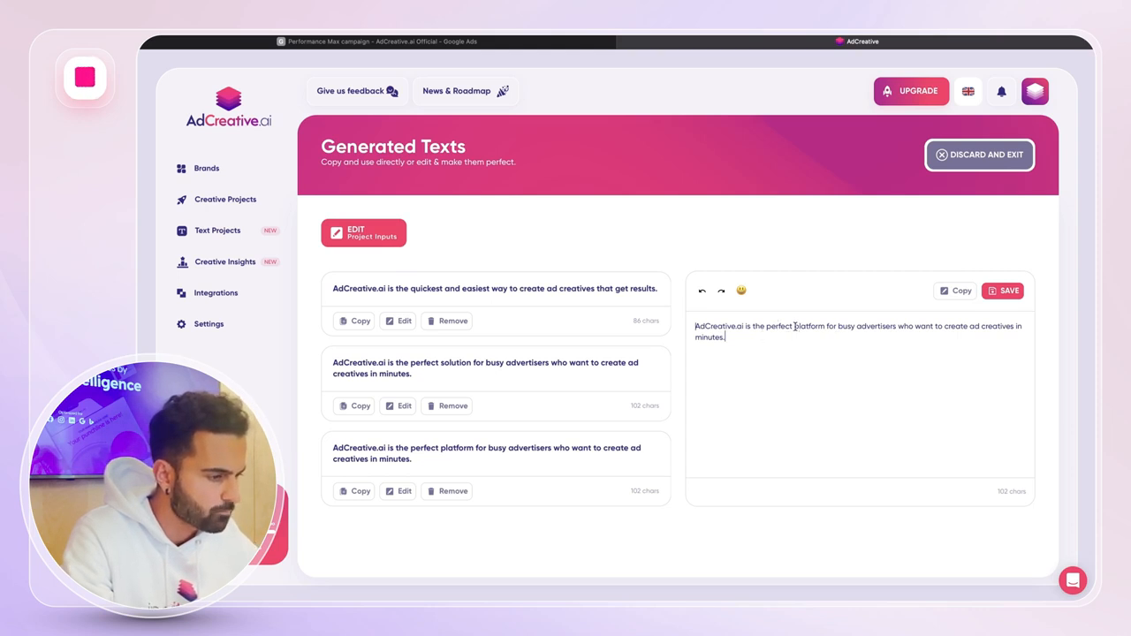
drag(795, 327, 798, 343)
key(BackSpace)
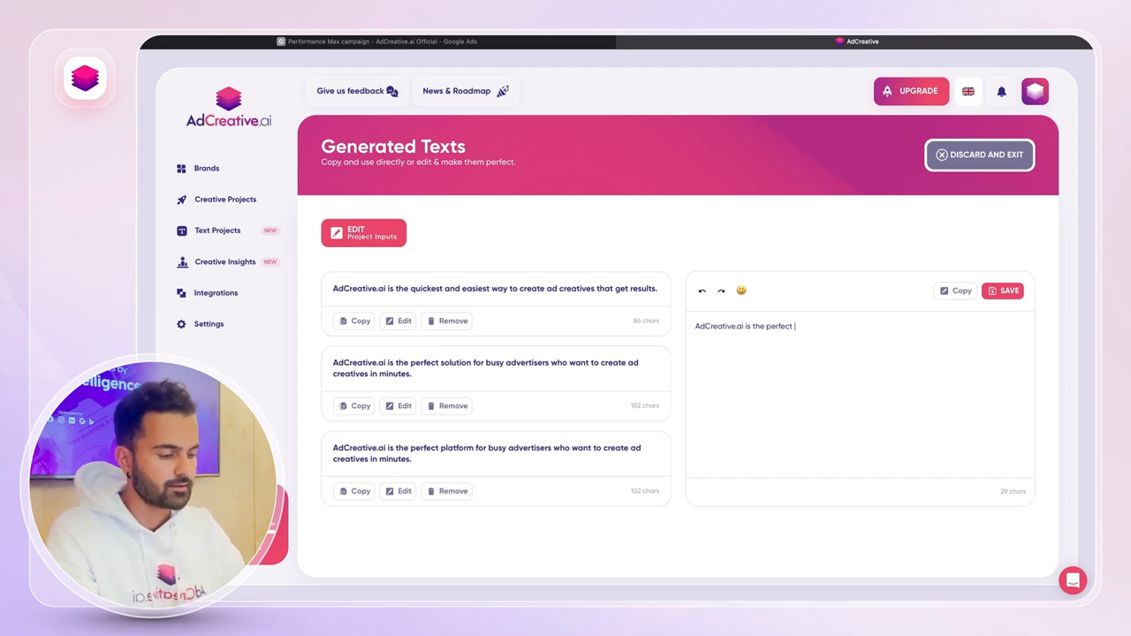
text(tool for any)
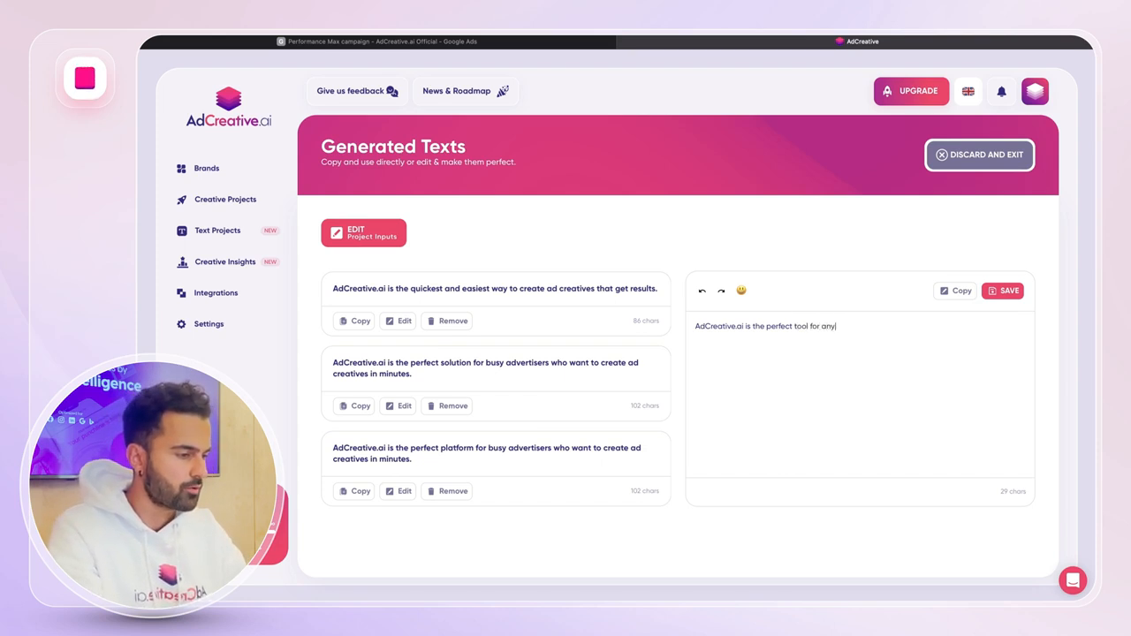
text( marketer who)
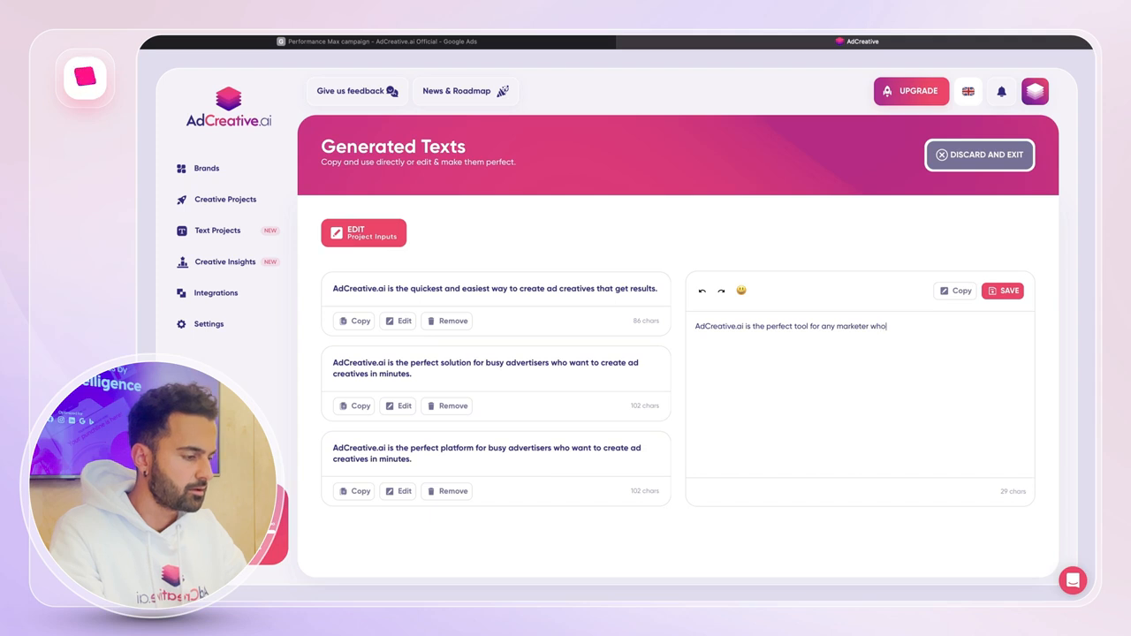
text( nee)
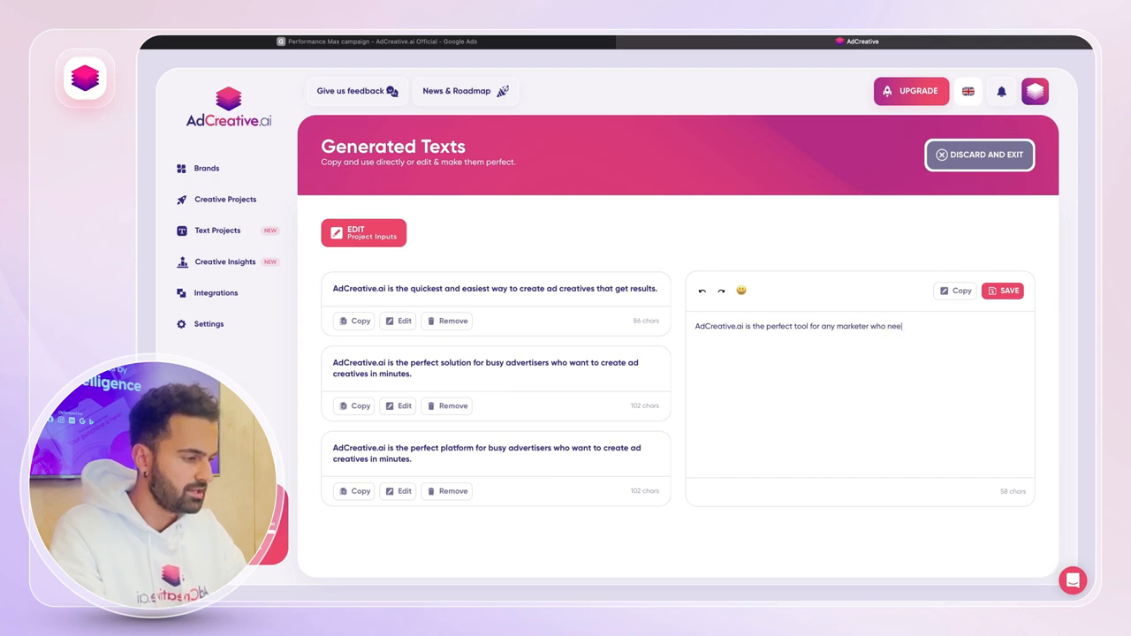
text(ds results.)
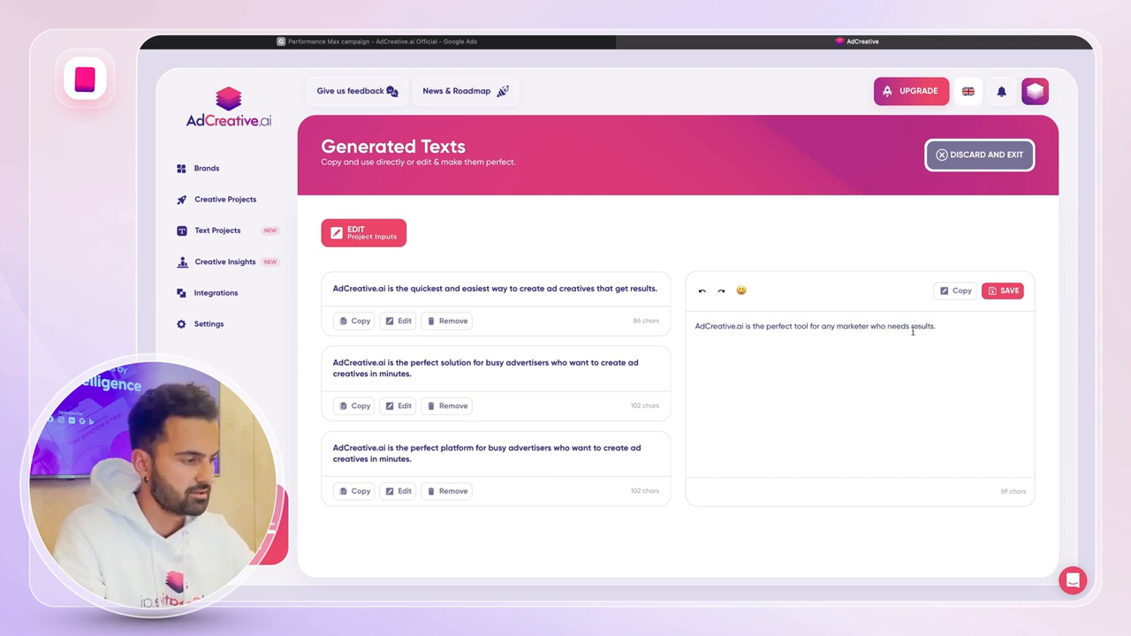
click(954, 294)
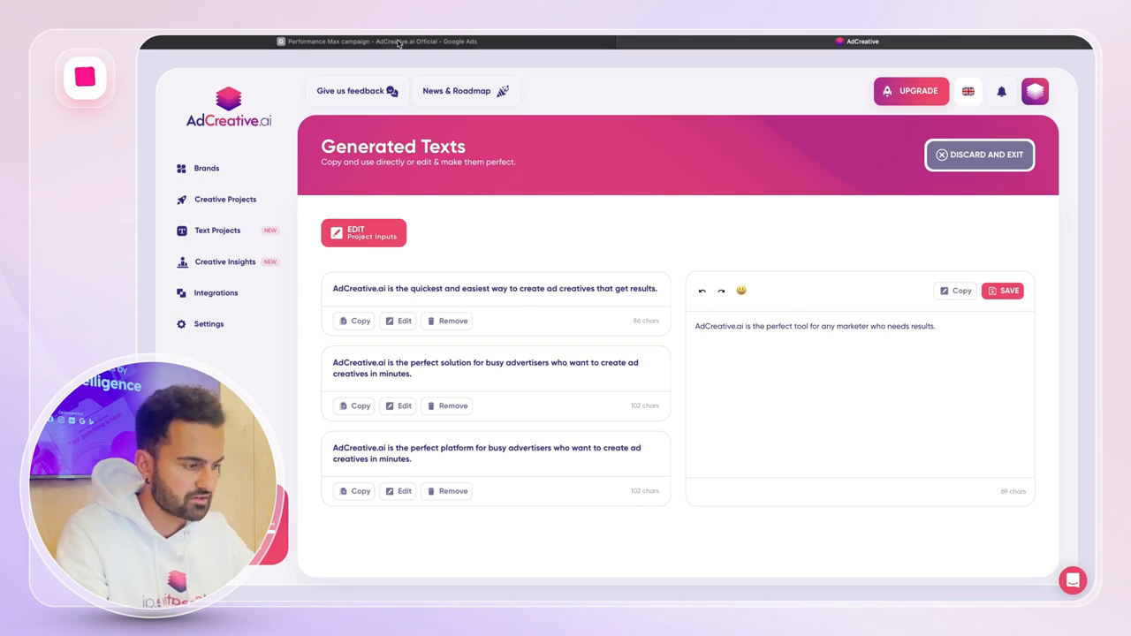
Switch to Google Ads and paste "AdCreative.ai is the perfect tool for any marketer who needs results." into the fifth Long headline field.
click(398, 41)
click(337, 371)
key(ctrl+v)
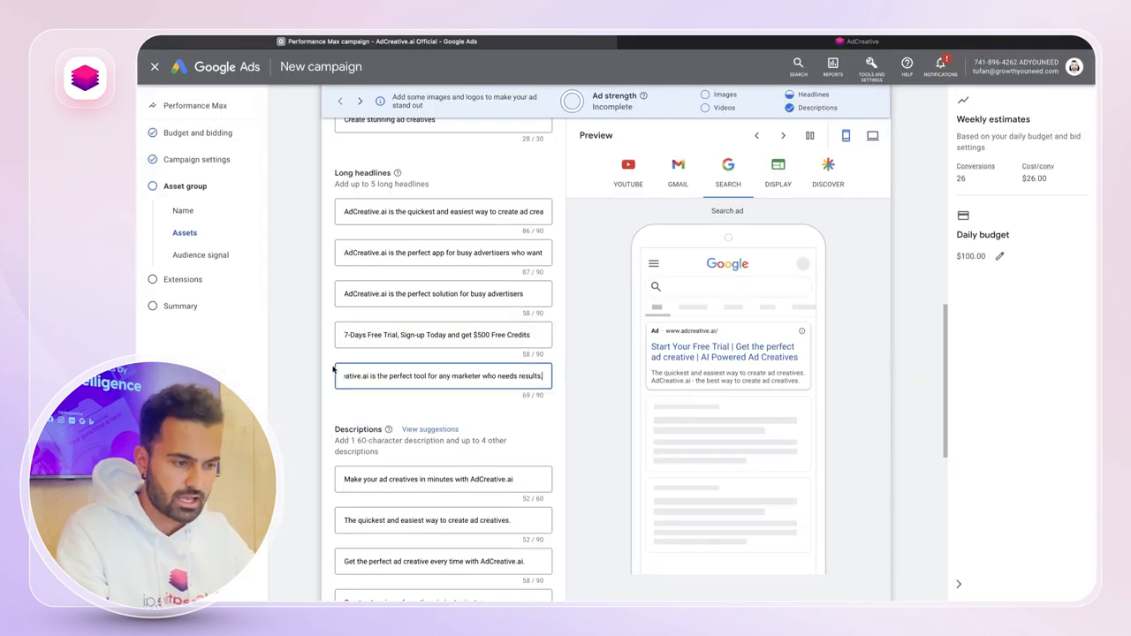
click(334, 369)
Set the asset group's call to action to "Sign up" and its business name to "AdCreative.ai".
scroll(302, 366, down, 5)
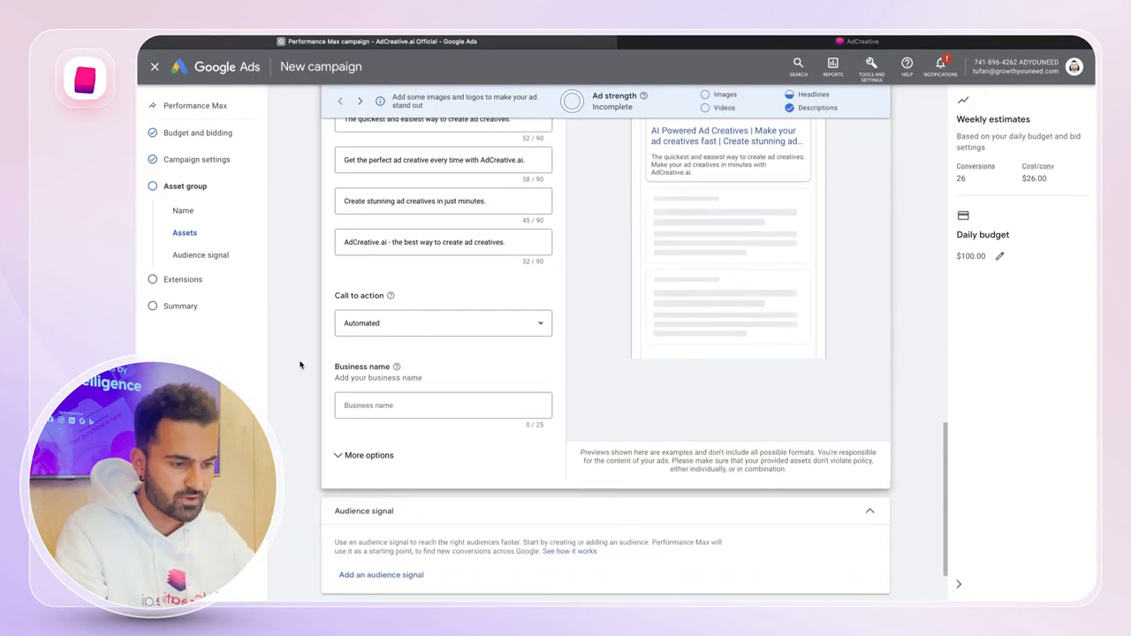
click(415, 323)
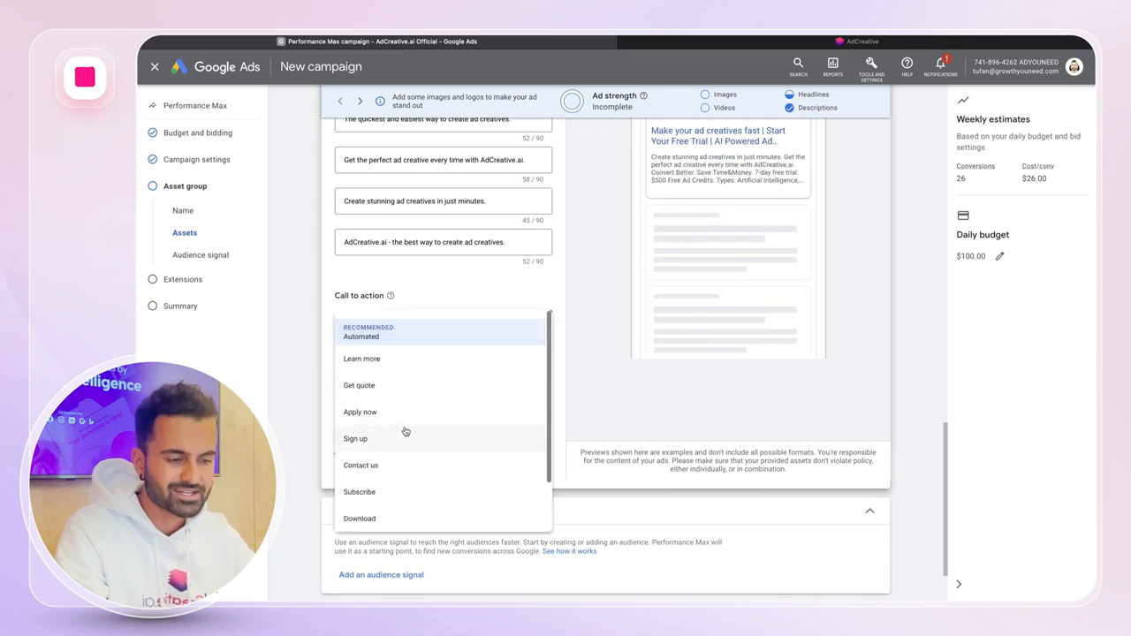
click(366, 439)
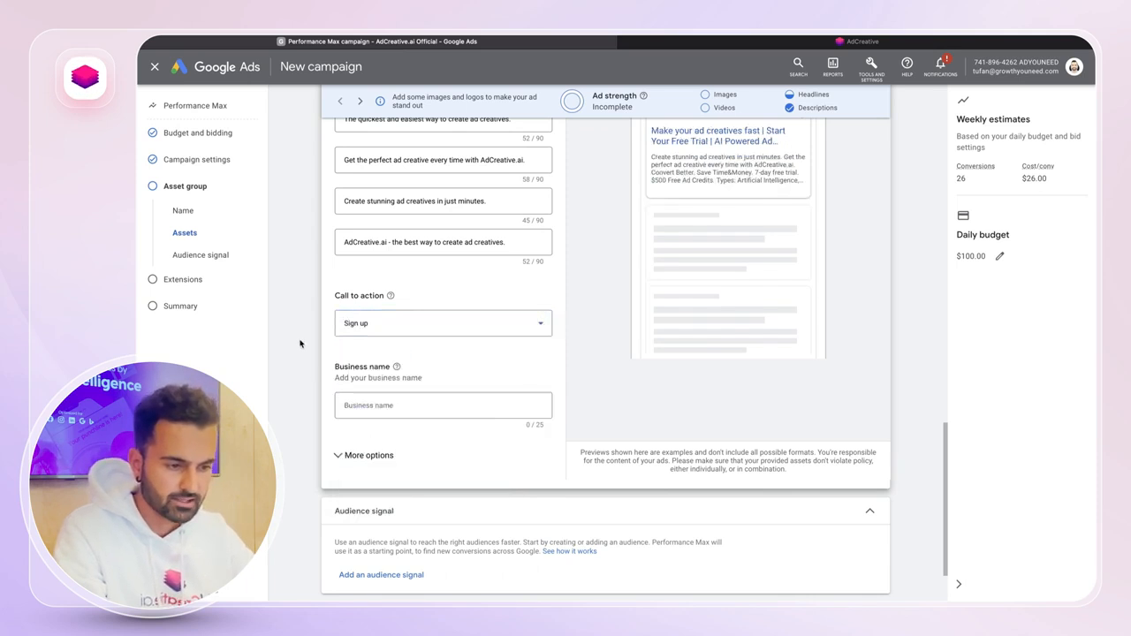
click(365, 404)
text(AdCr)
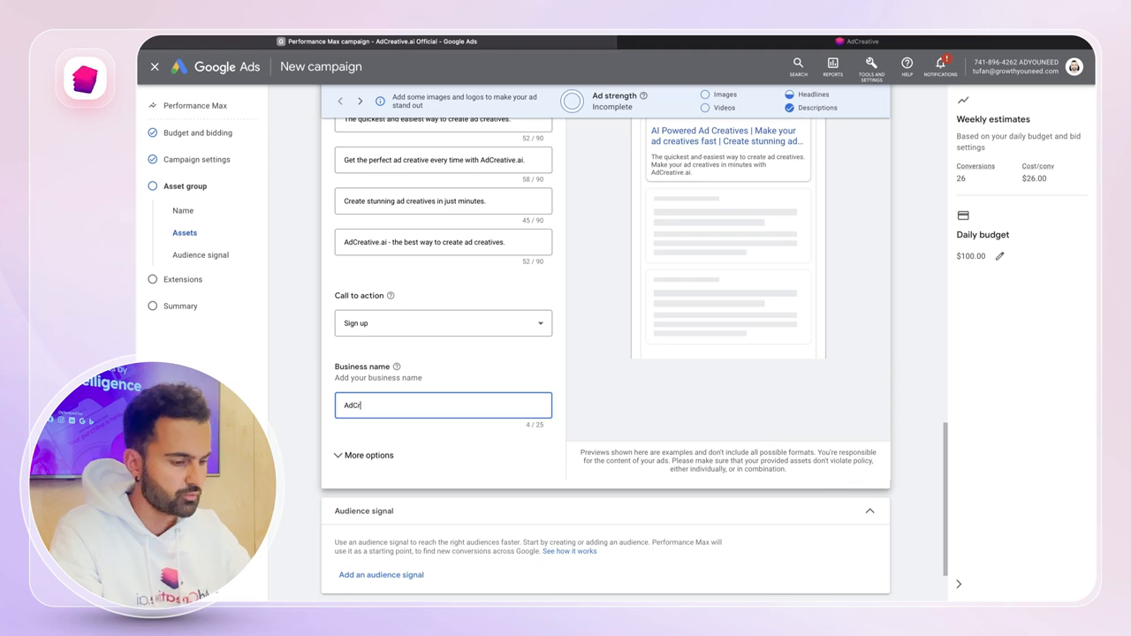
text(eative.ai)
click(298, 391)
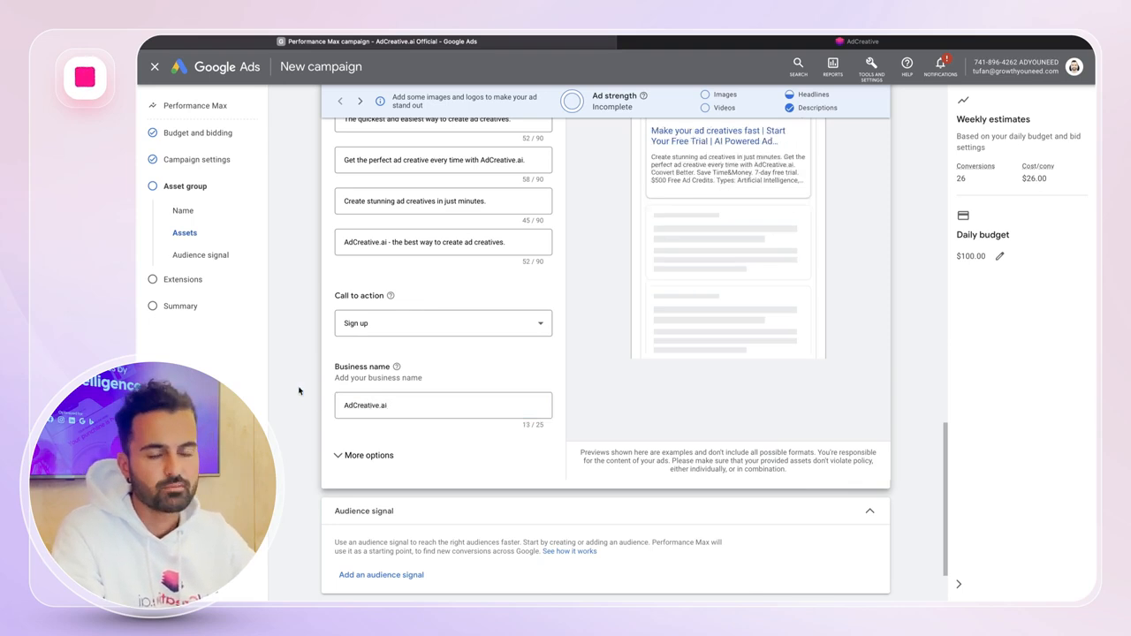
Review the asset group from the headlines back up to the final URL, examining the Images, Logos and Videos sections.
scroll(298, 391, up, 10)
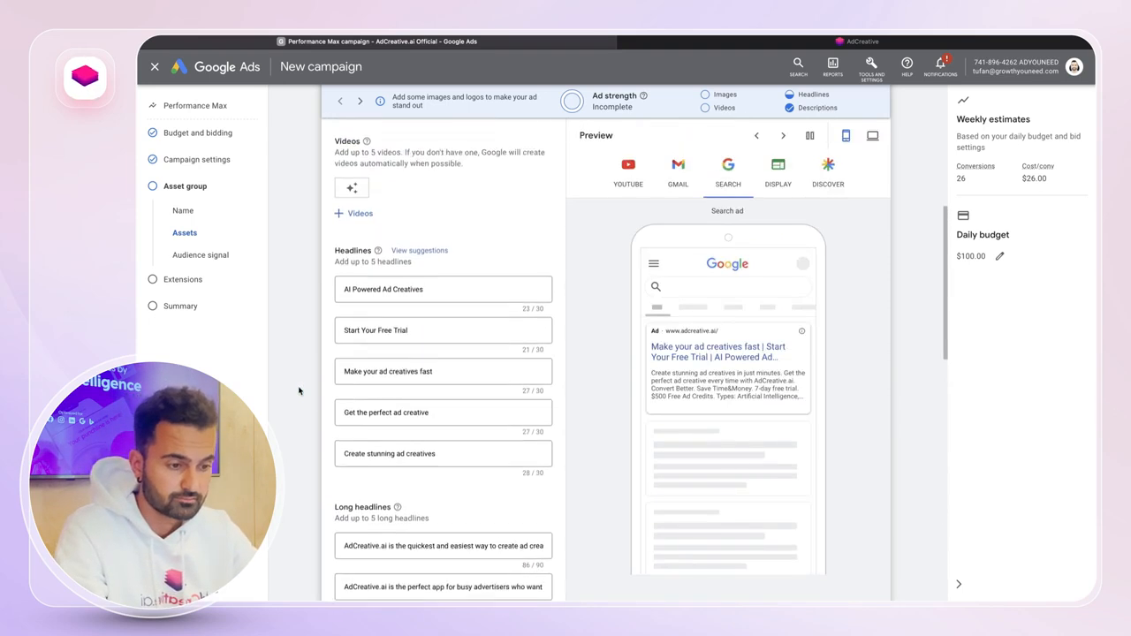
scroll(299, 390, up, 3)
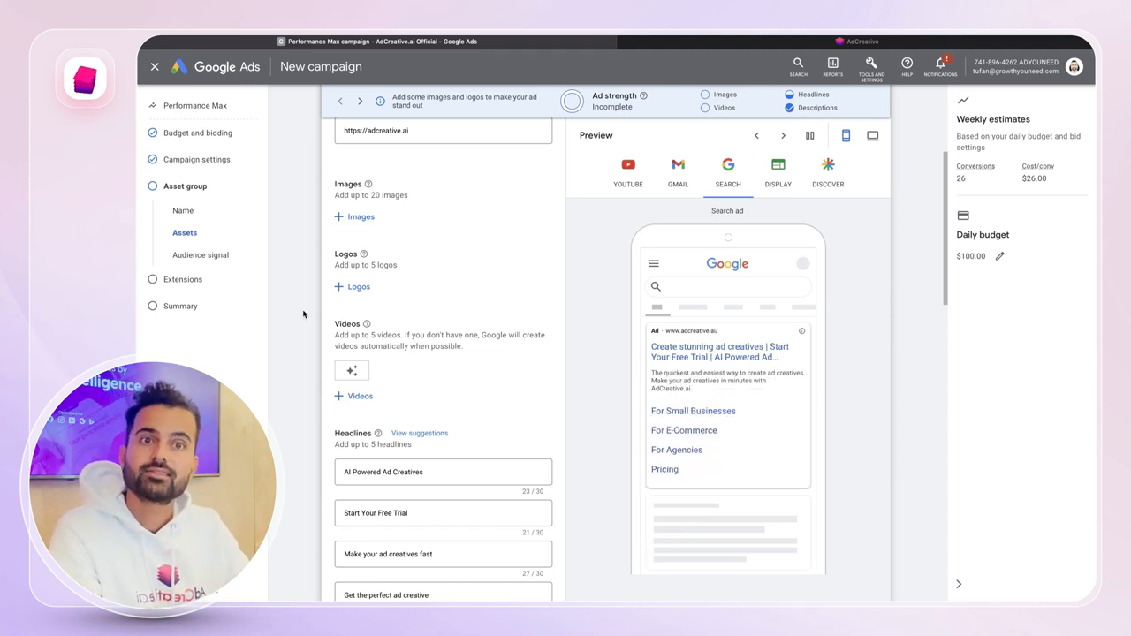
scroll(303, 313, up, 2)
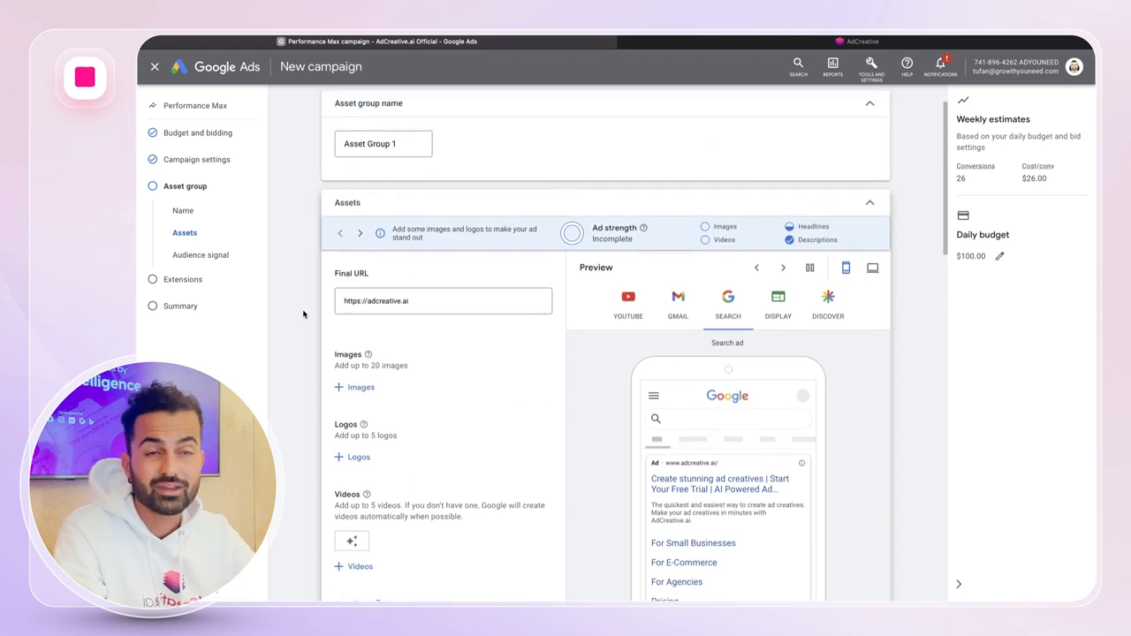
scroll(303, 313, down, 1)
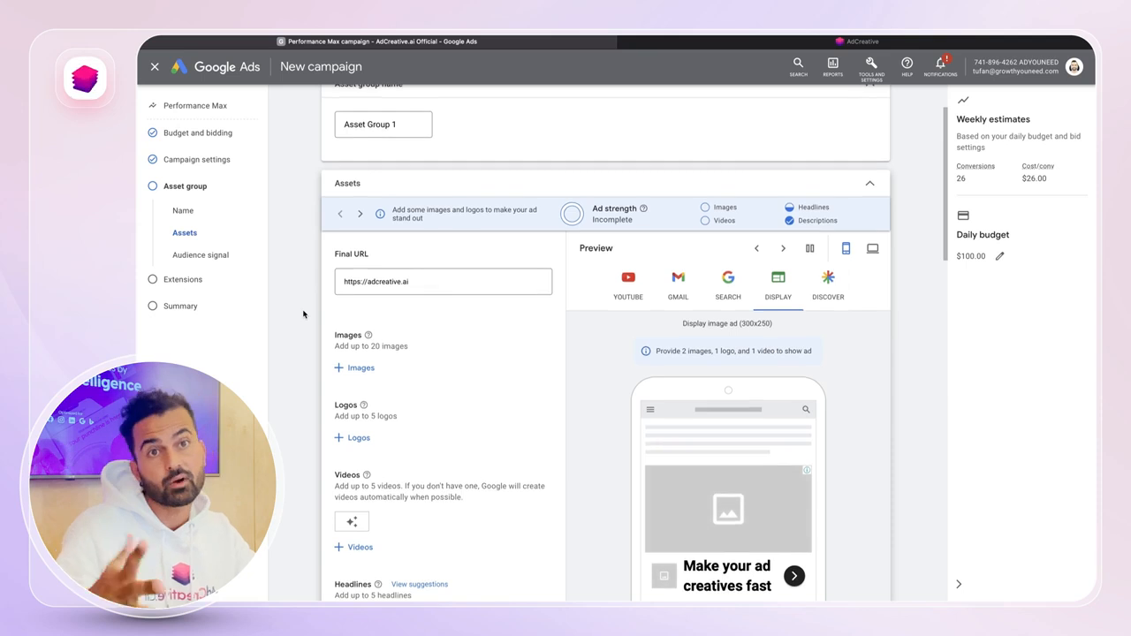
scroll(303, 314, up, 1)
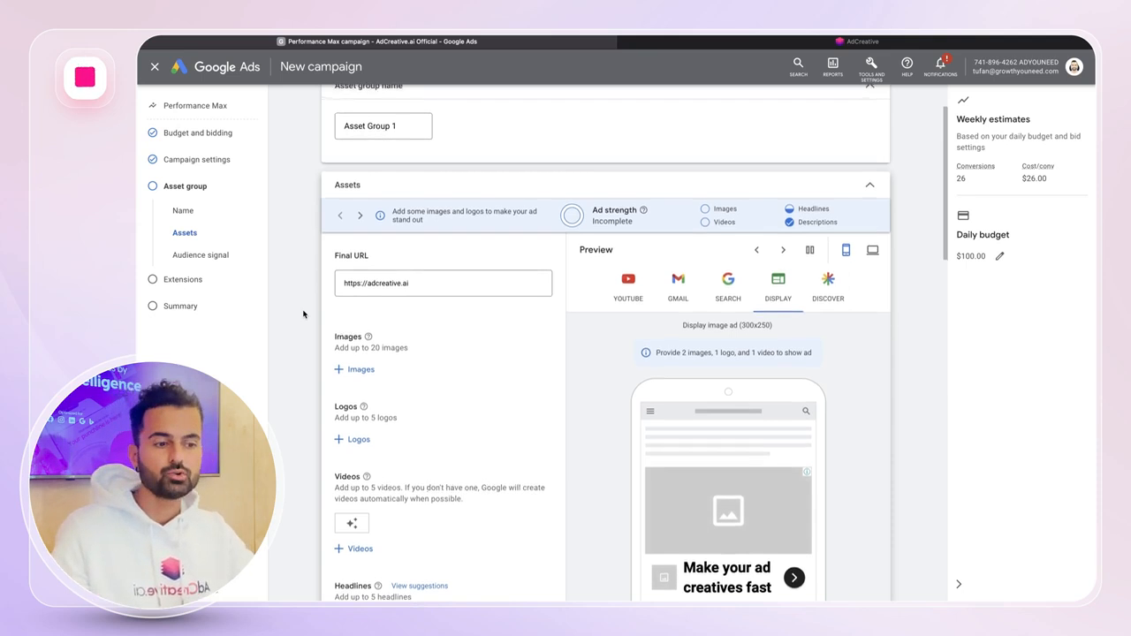
scroll(303, 313, down, 1)
scroll(303, 313, down, 1)
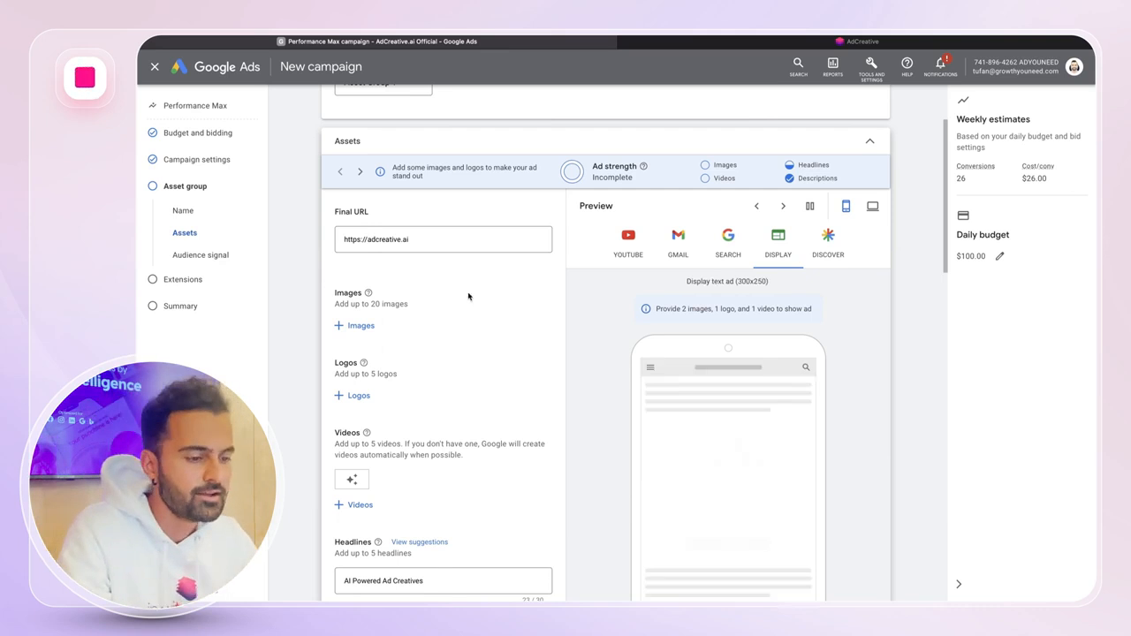
Look through the stored images offered for the asset group's Images section, and leave without choosing any.
click(370, 327)
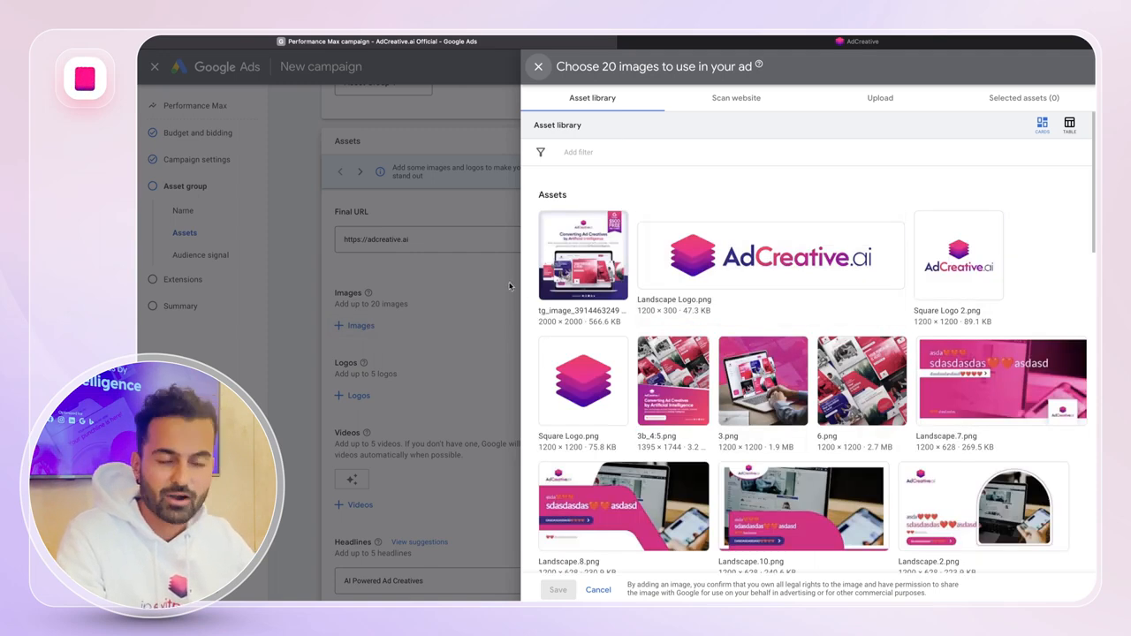
click(538, 67)
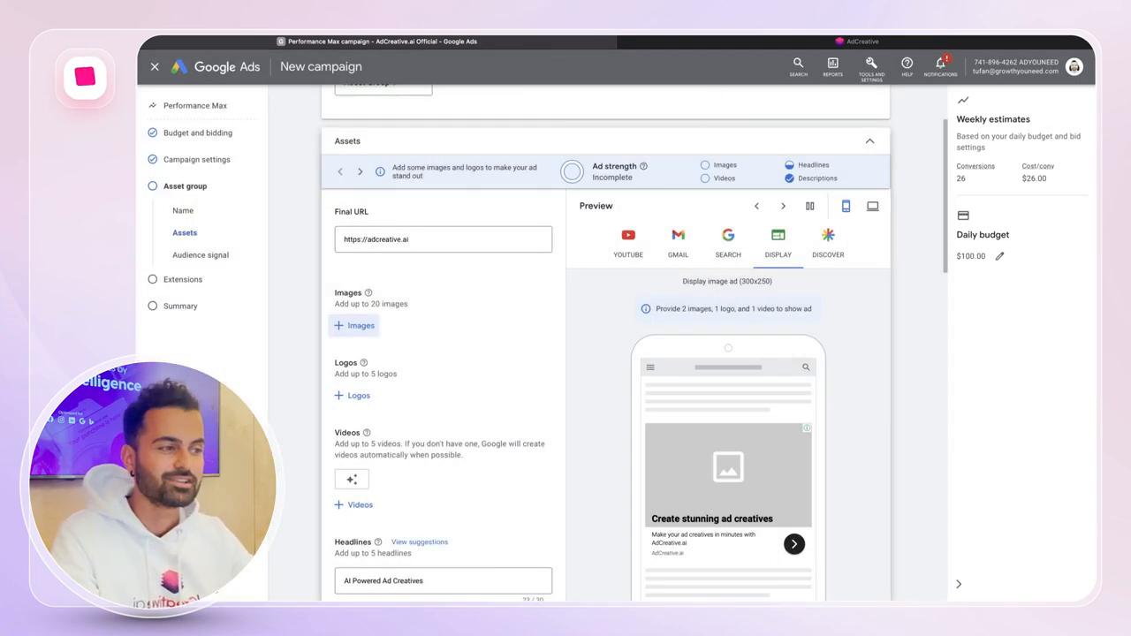
Switch to AdCreative.ai and start a new creative project under the AdCreative.ai brand.
click(659, 45)
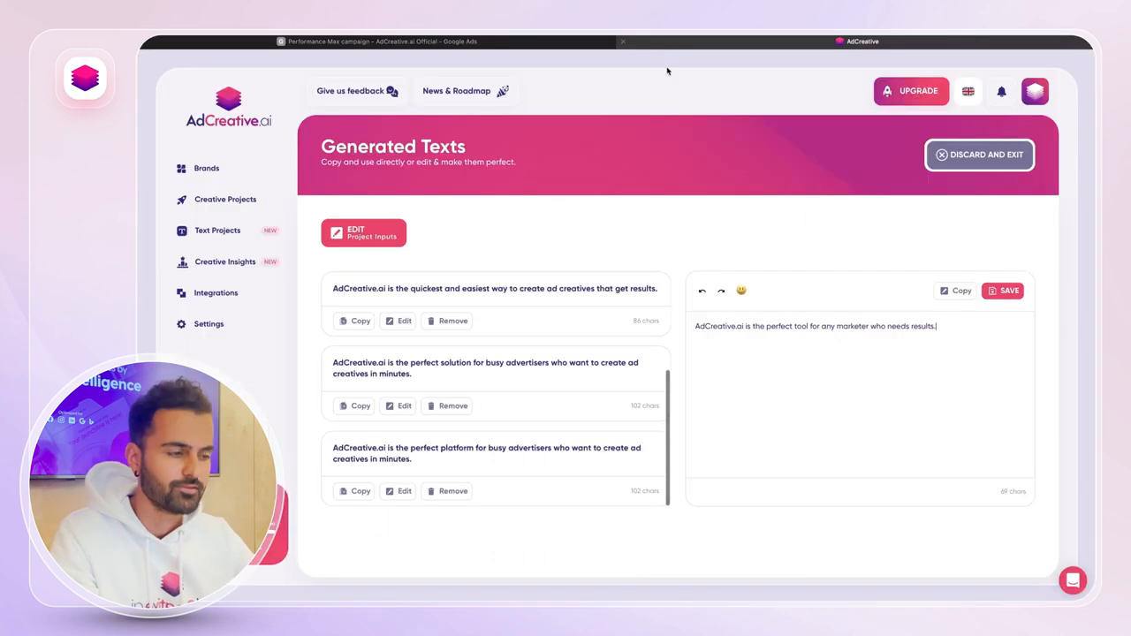
click(225, 200)
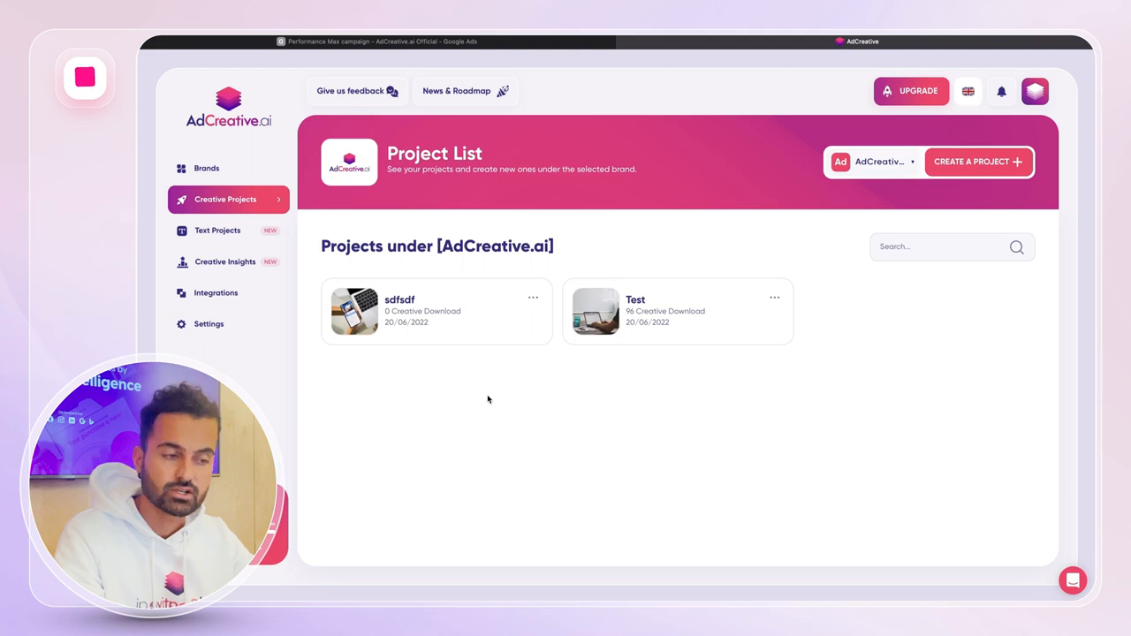
click(971, 161)
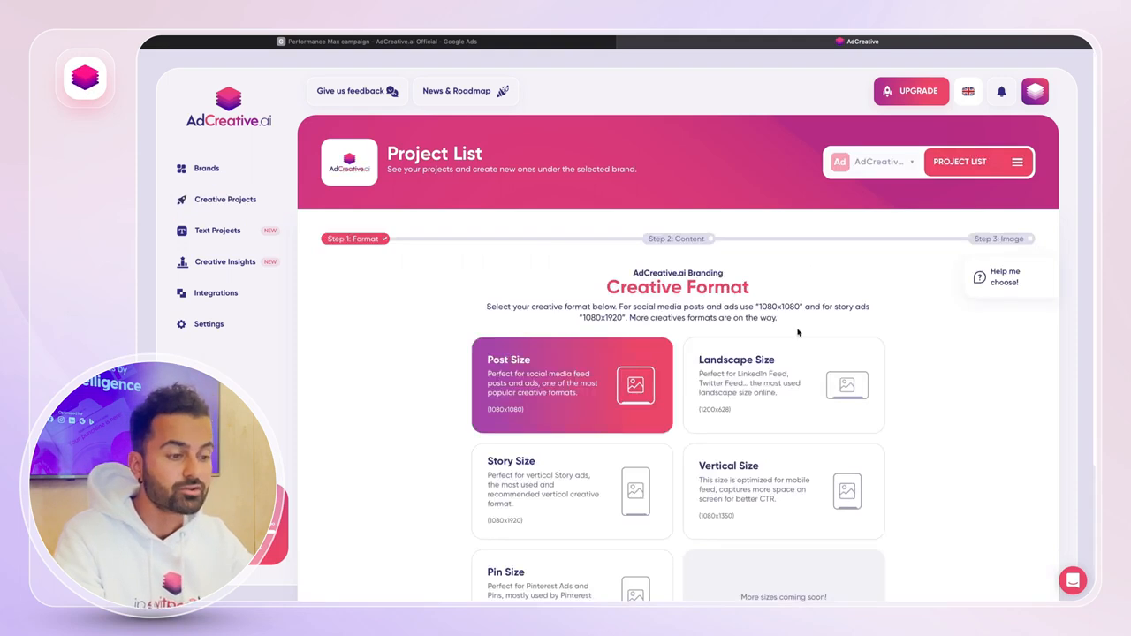
Enter the project description "AdCreative.ai is a saas platform that allows you to generate ad creatives in minutes.".
scroll(545, 307, down, 2)
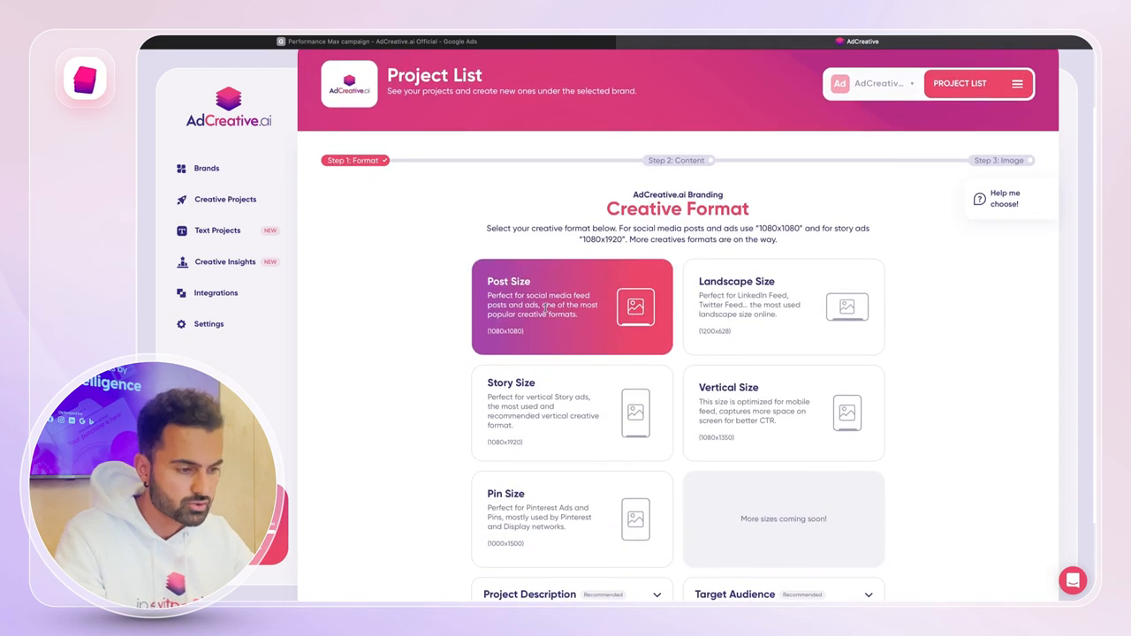
scroll(543, 310, down, 2)
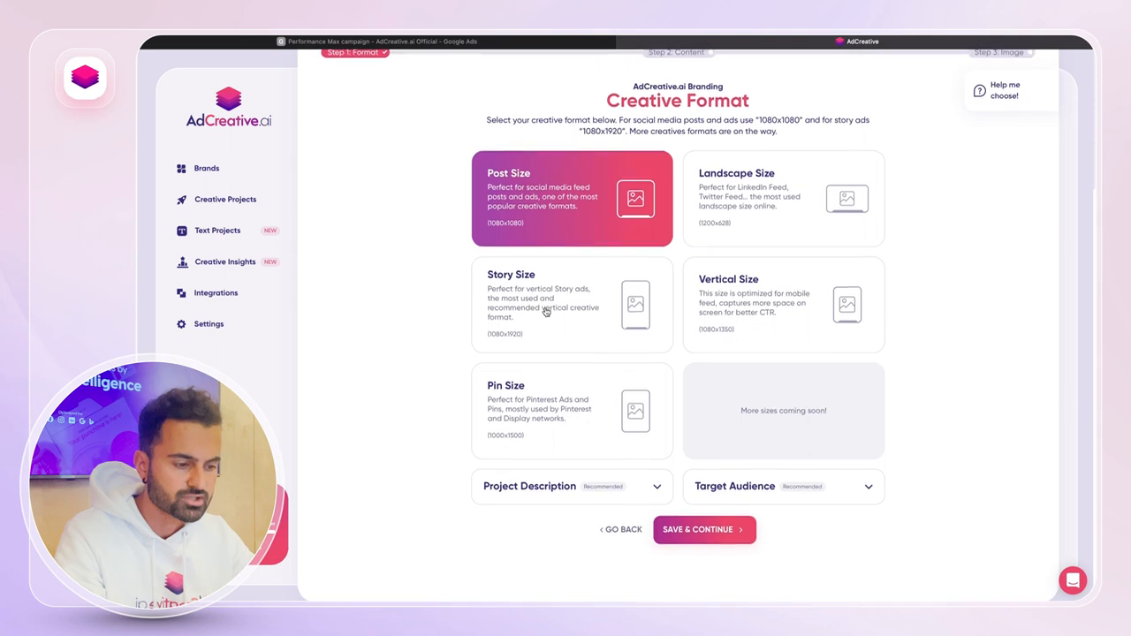
click(521, 491)
click(520, 520)
text(AdC)
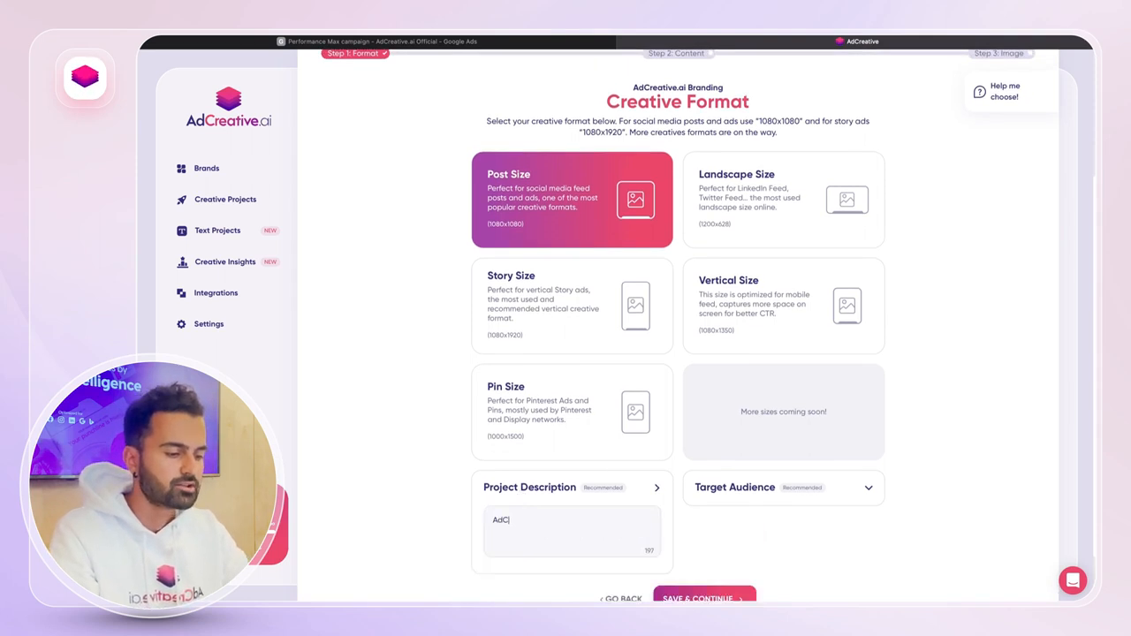
text(reative.ai is a saa)
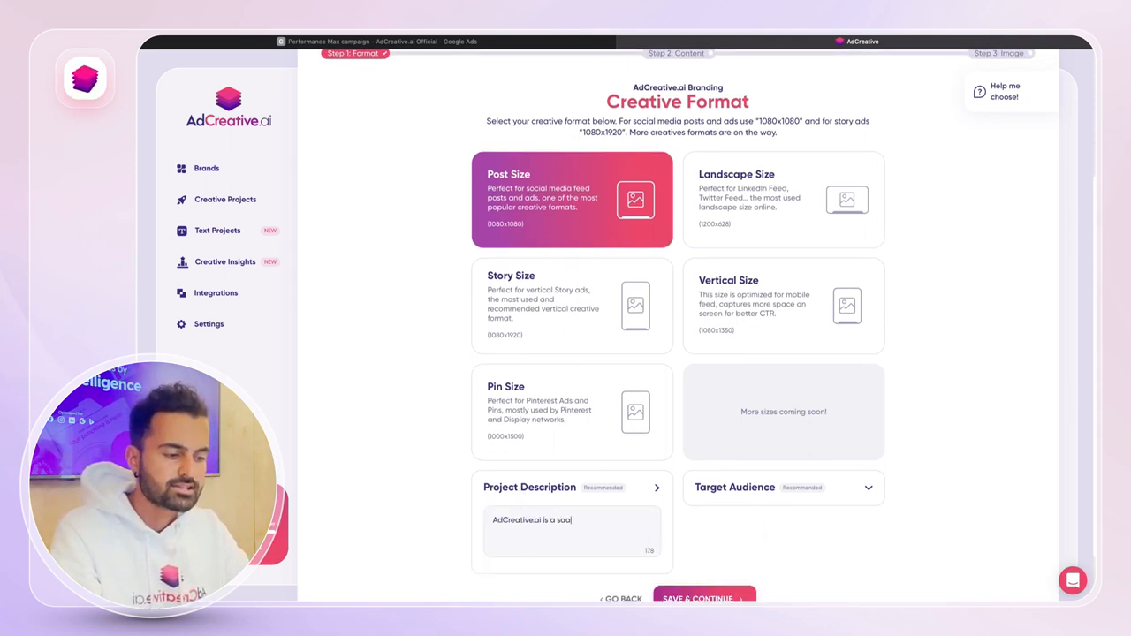
text(s platform all)
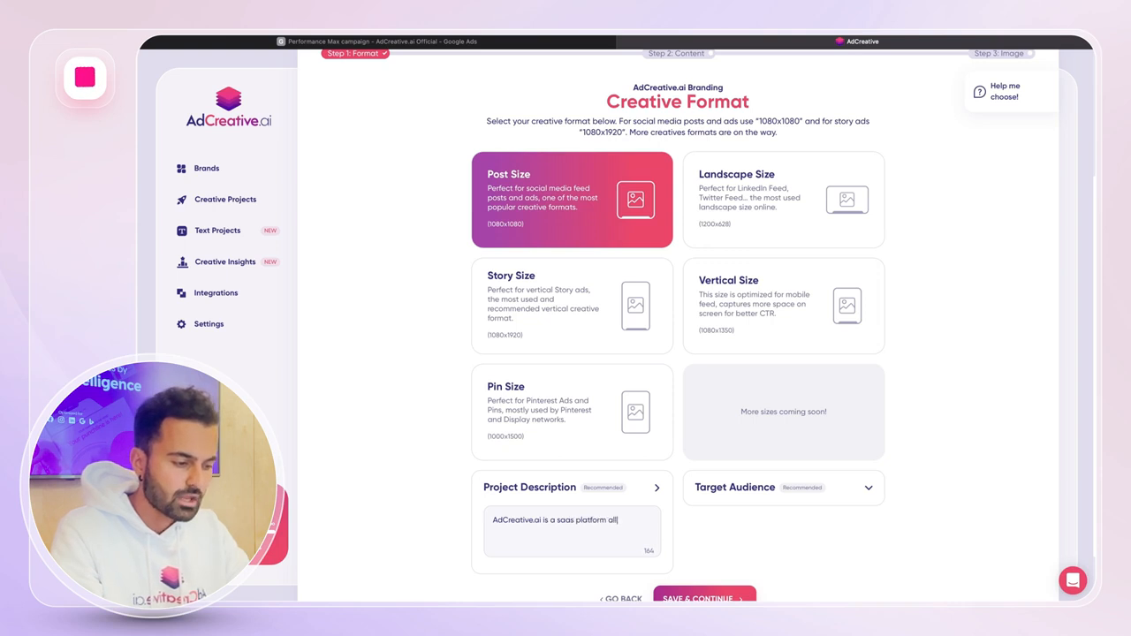
text(hat allows your)
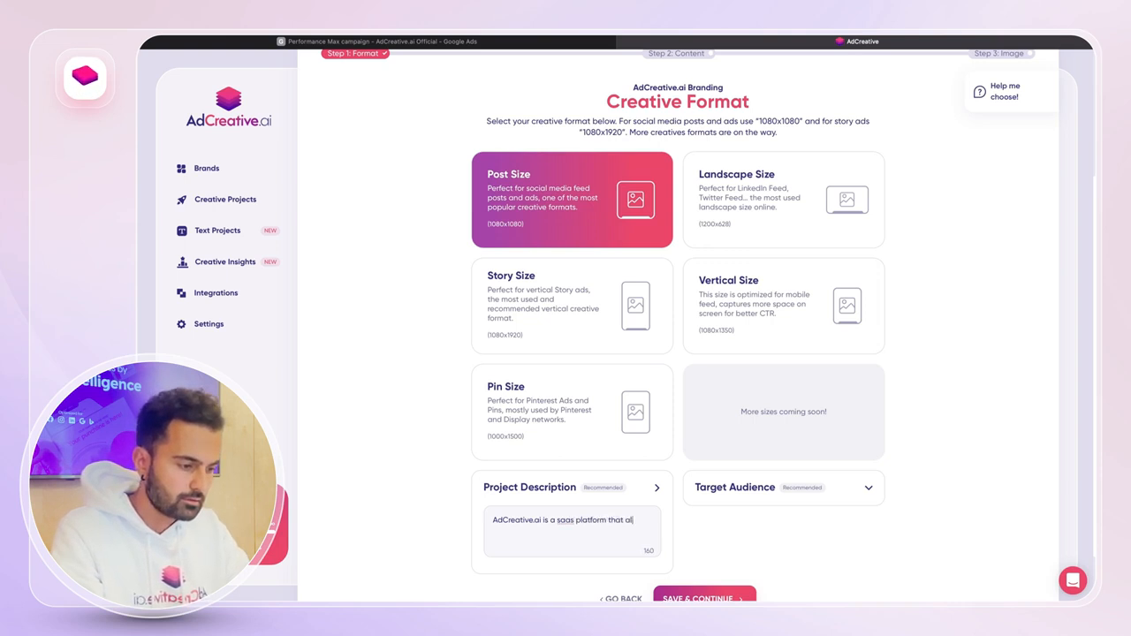
key(BackSpace)
key(BackSpace)
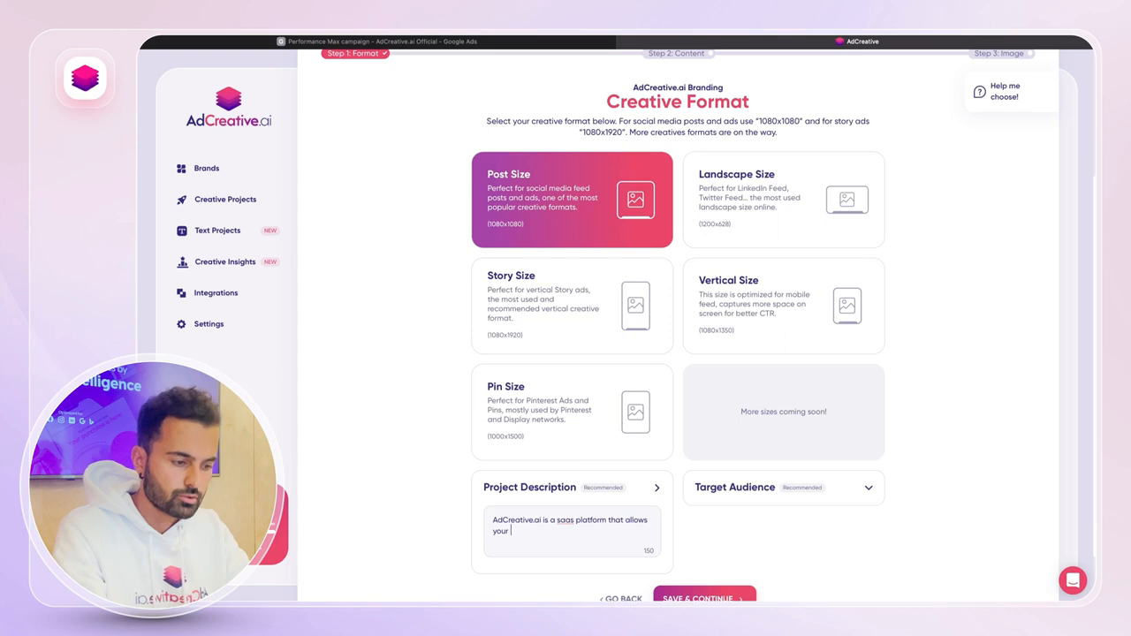
text(to ge)
text(nerate ad crea)
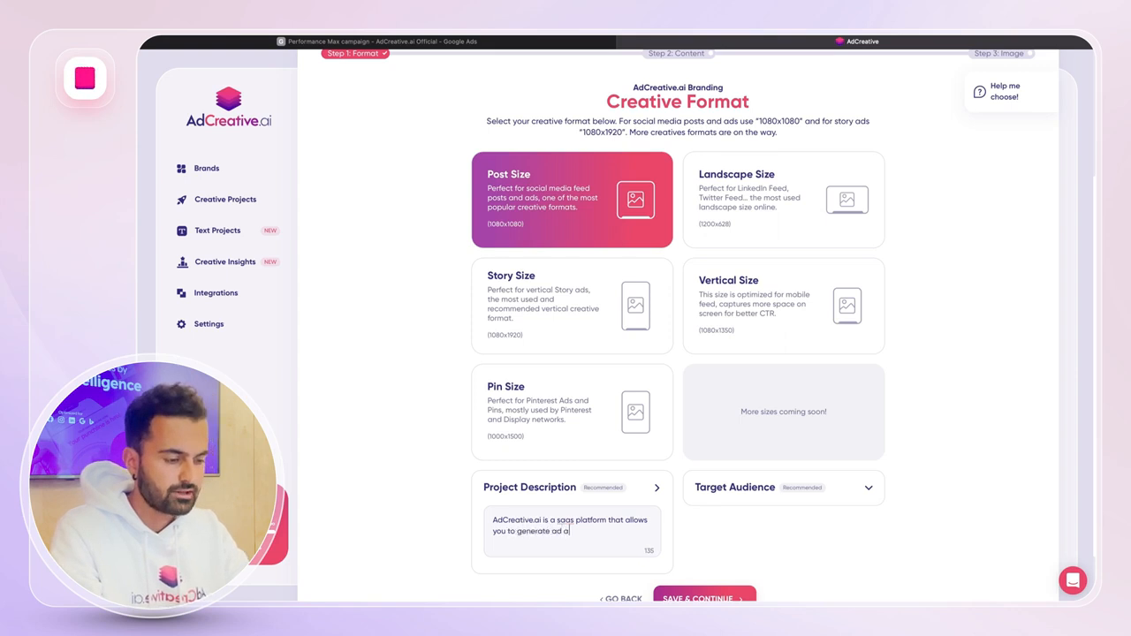
text(tives in minutes.)
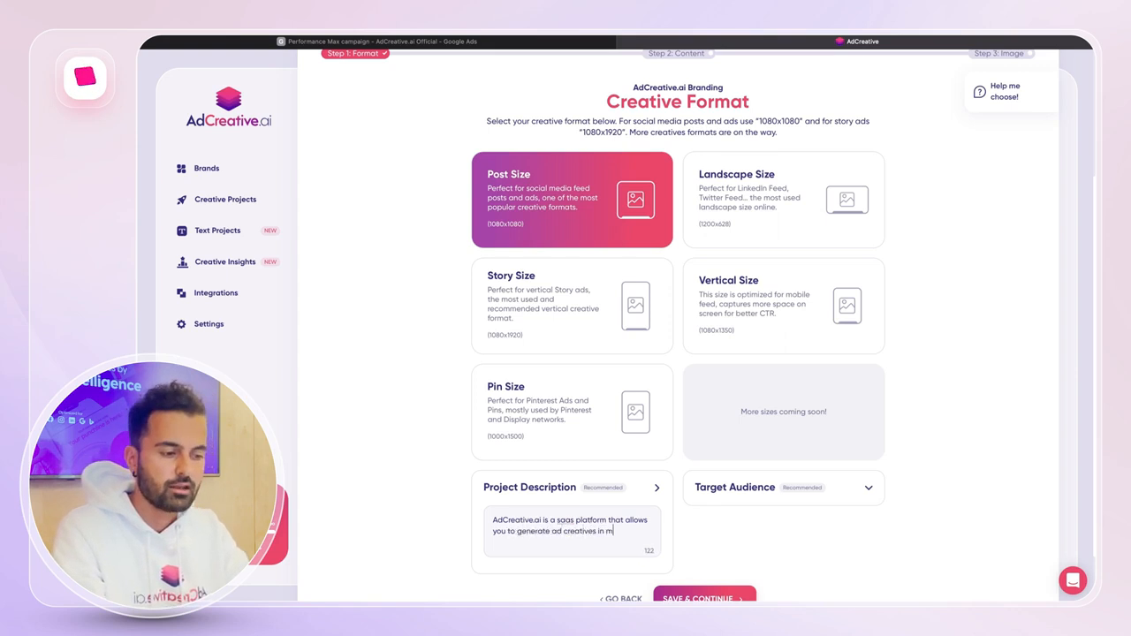
Set the target audience to "advertisers" and save the project's format step with Post Size (1080x1080).
click(733, 487)
text(advertisers)
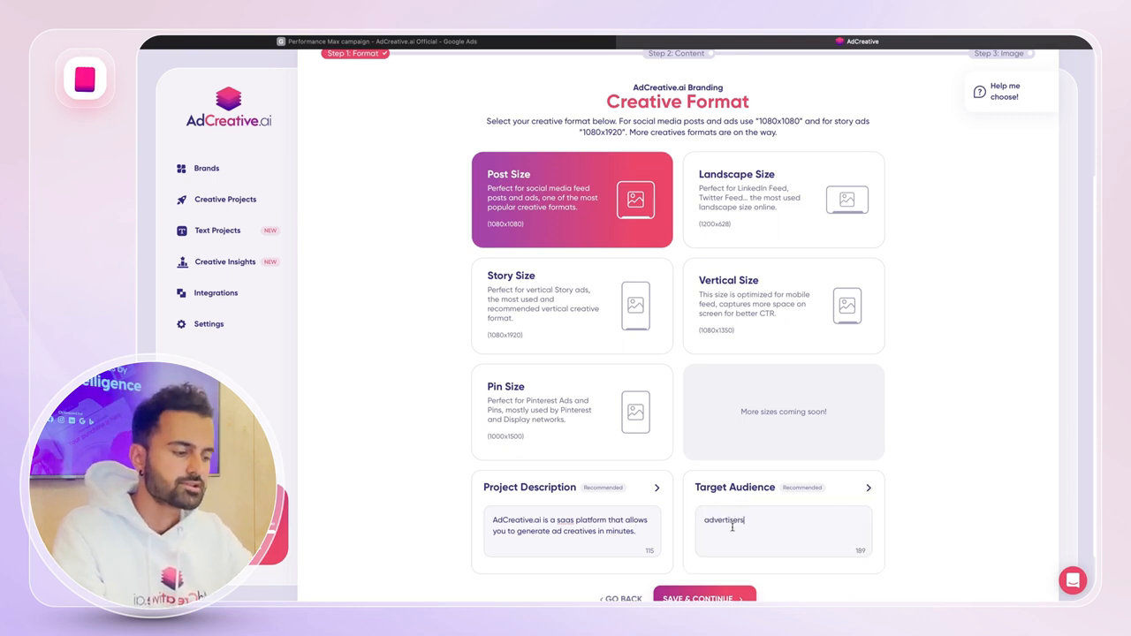
click(736, 598)
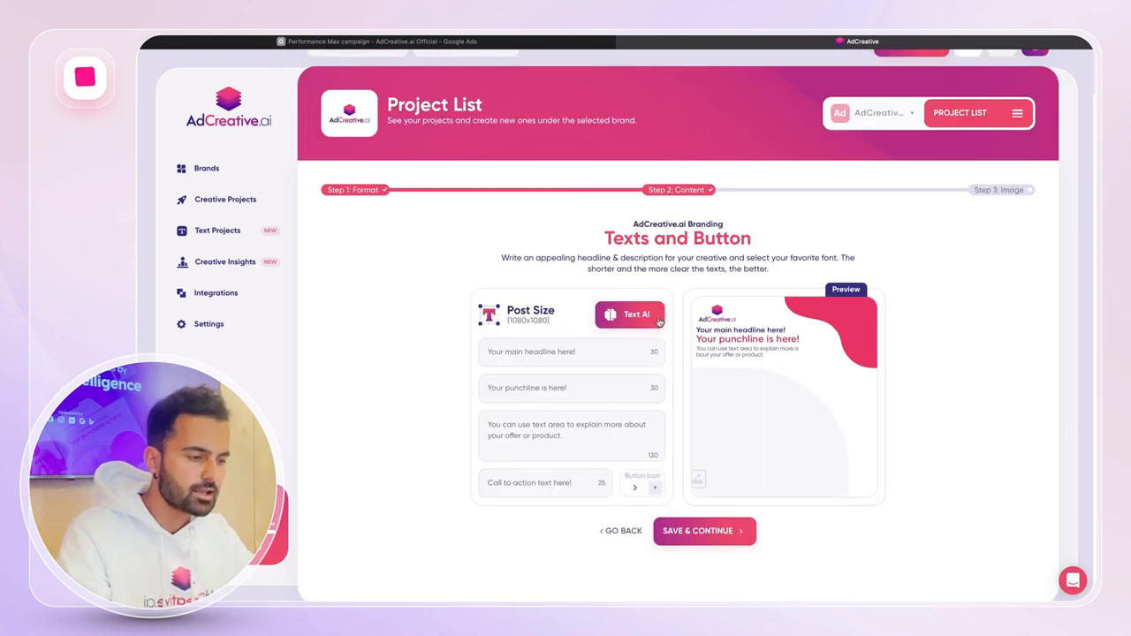
Generate English texts with Text AI and choose "AdCreative.ai - the easiest way to create ad creatives!" as the punchline.
click(640, 315)
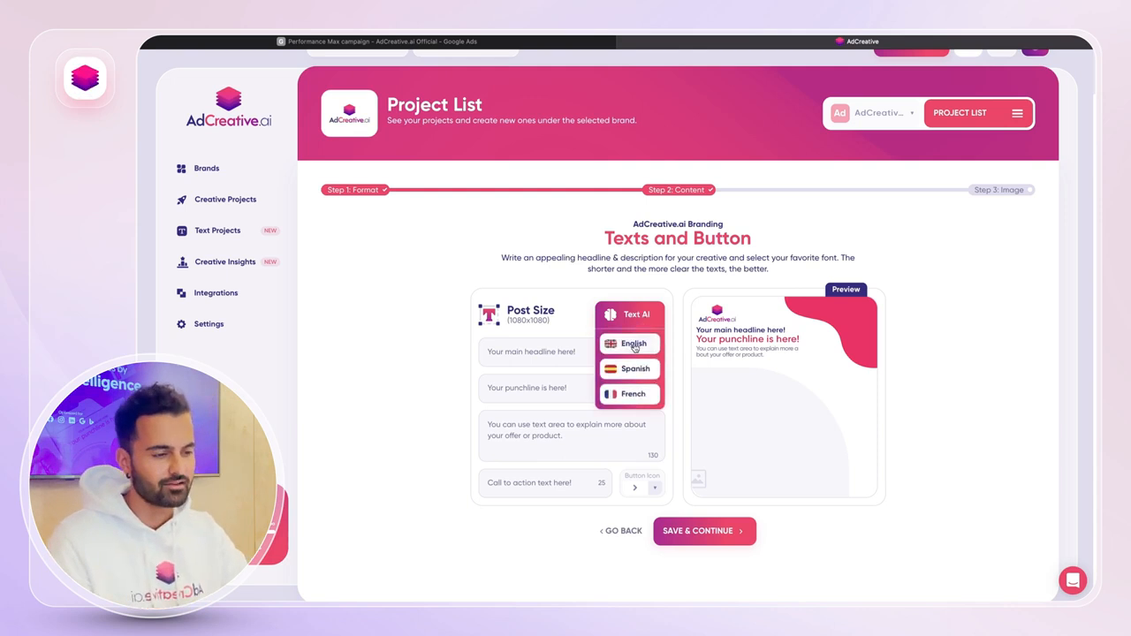
click(631, 343)
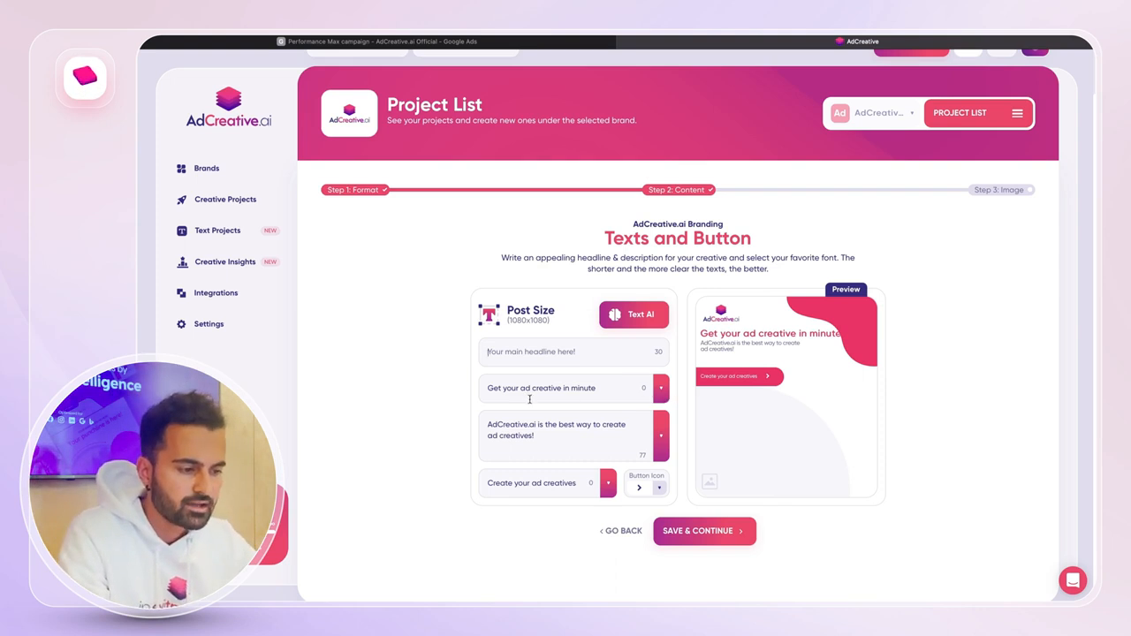
click(660, 389)
scroll(637, 431, down, 2)
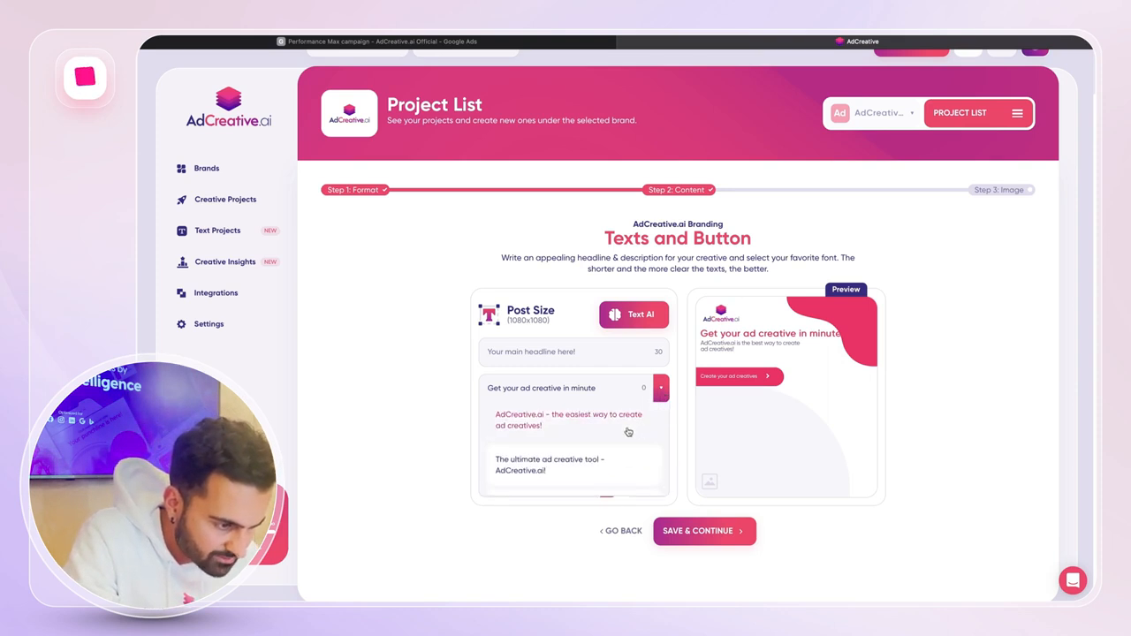
click(628, 432)
Shorten the creative's punchline to "Easiest way to create ads".
drag(560, 390, 448, 386)
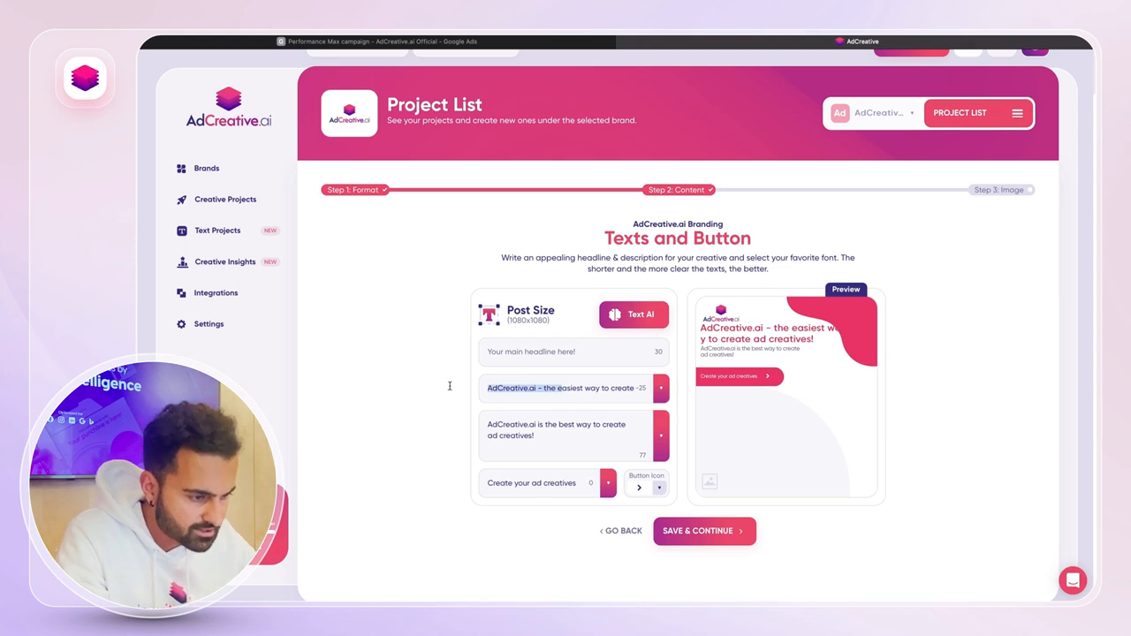
text(Easiest way to create ad creat)
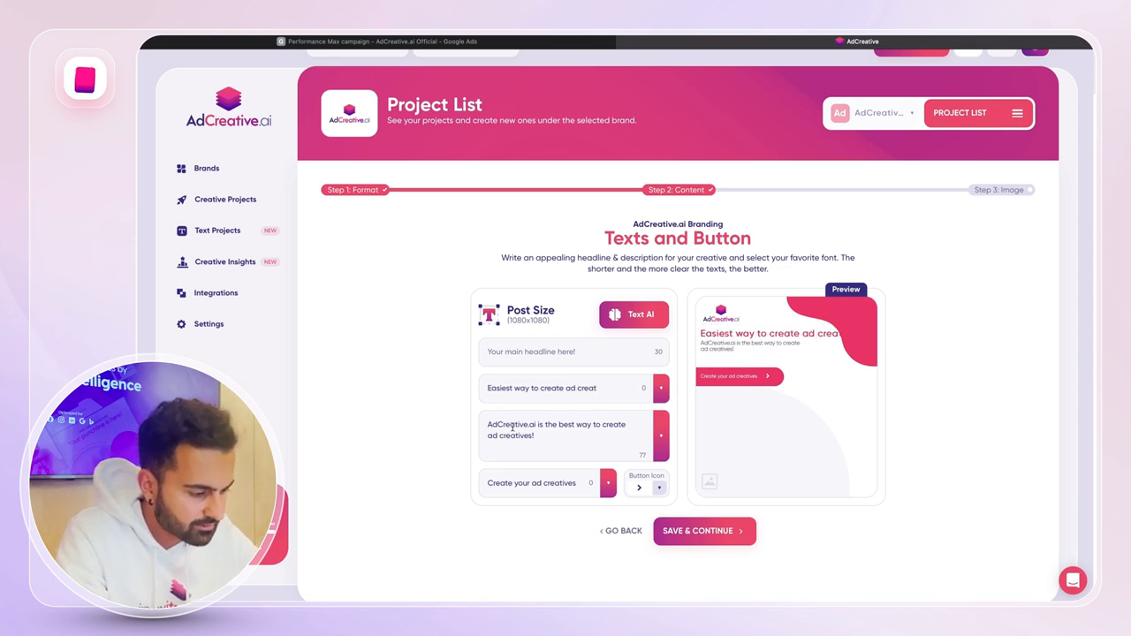
key(BackSpace)
key(BackSpace)
key(BackSpace)
key(BackSpace)
key(BackSpace)
key(BackSpace)
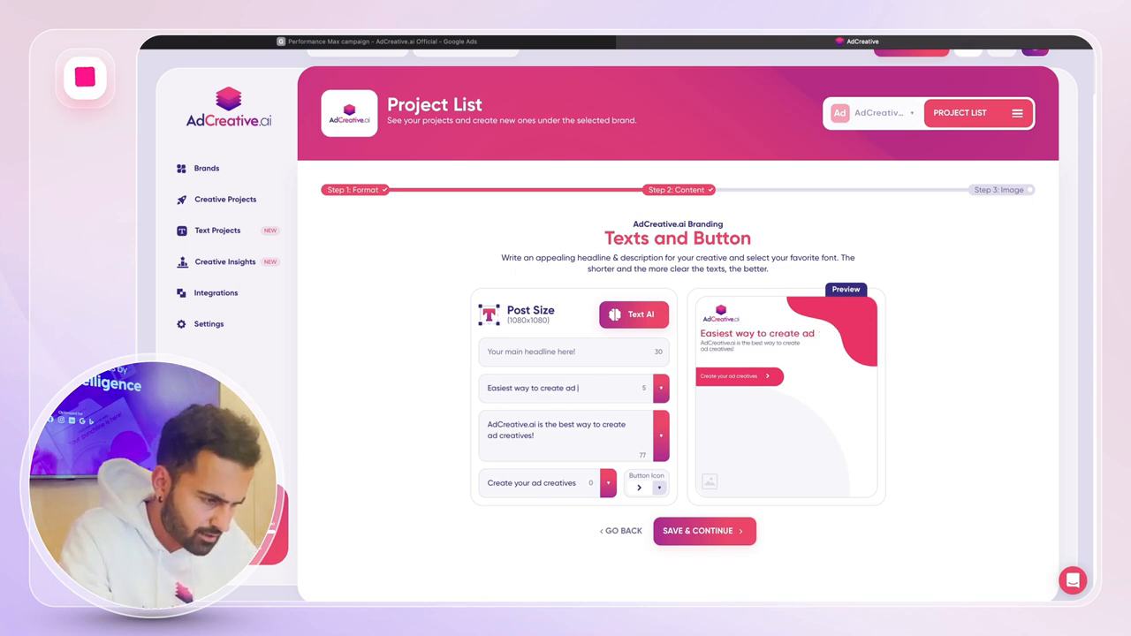
text(s)
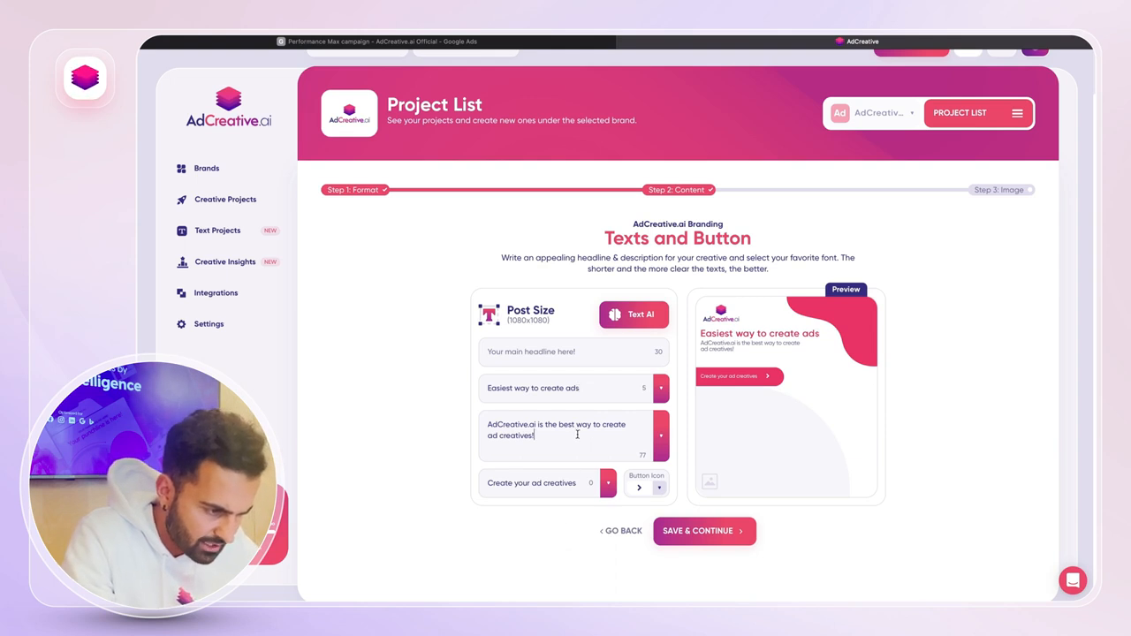
Replace the creative's call to action text with "SIGN UP".
click(602, 432)
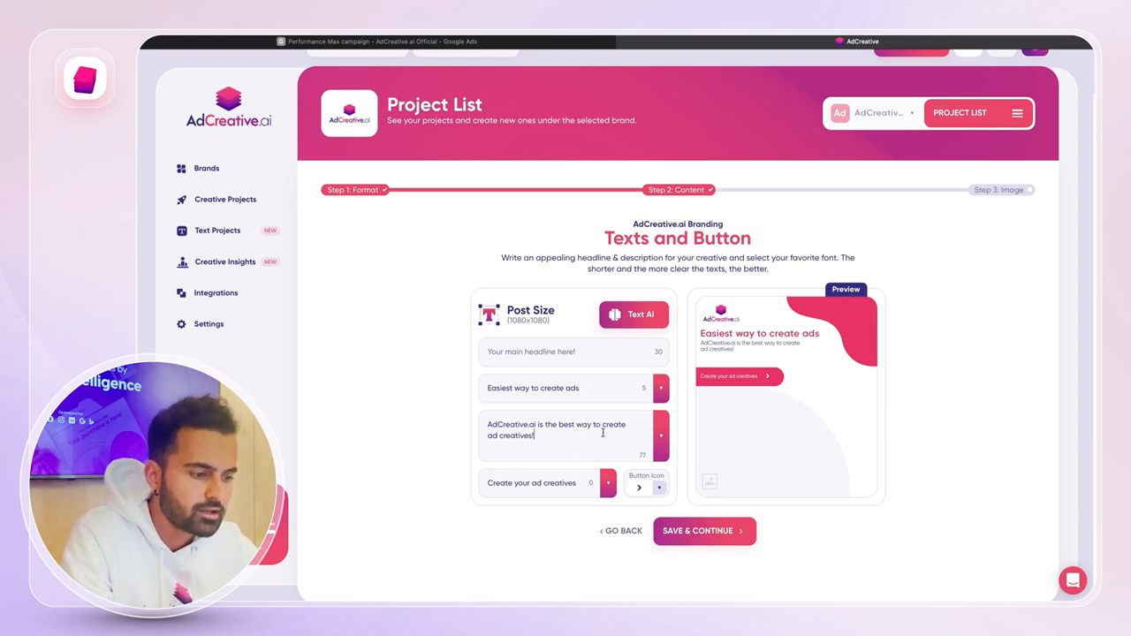
triple_click(575, 482)
text(SIGN UP)
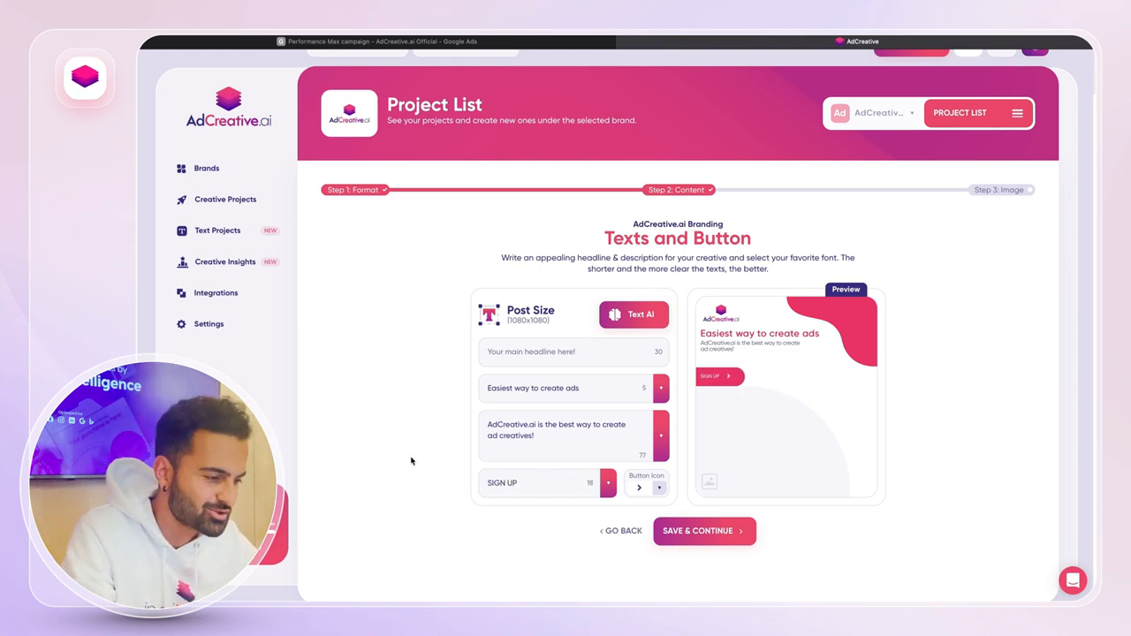
text( -)
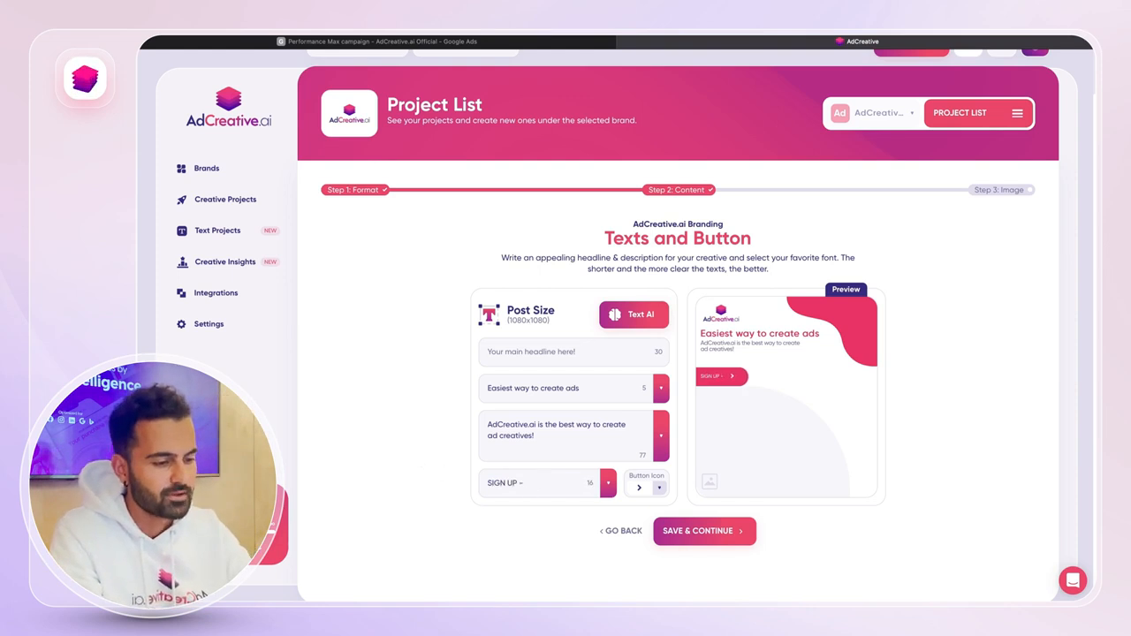
key(BackSpace)
key(BackSpace)
key(BackSpace)
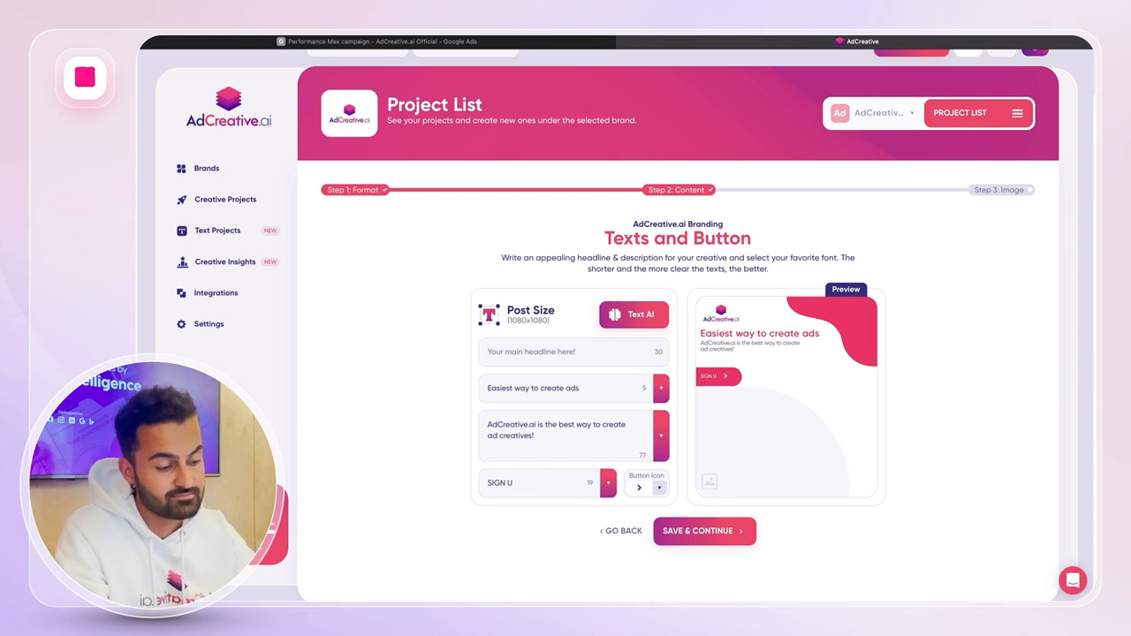
text(P)
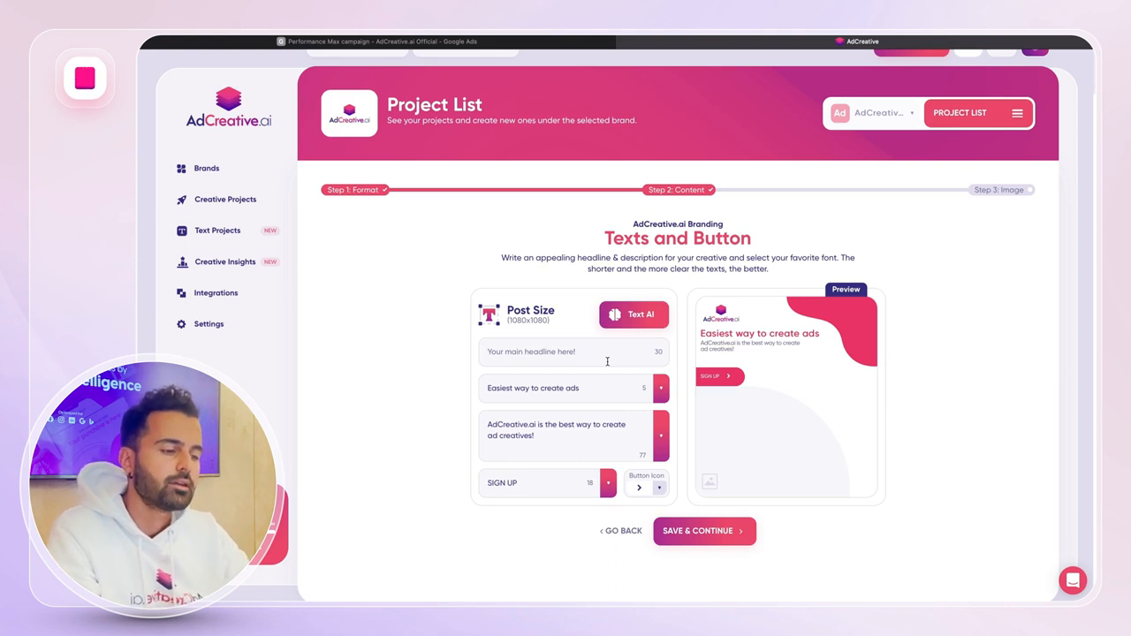
Set the creative's main headline to "Automate Your Creative Process" and save the texts to continue to the image step.
text(Automate)
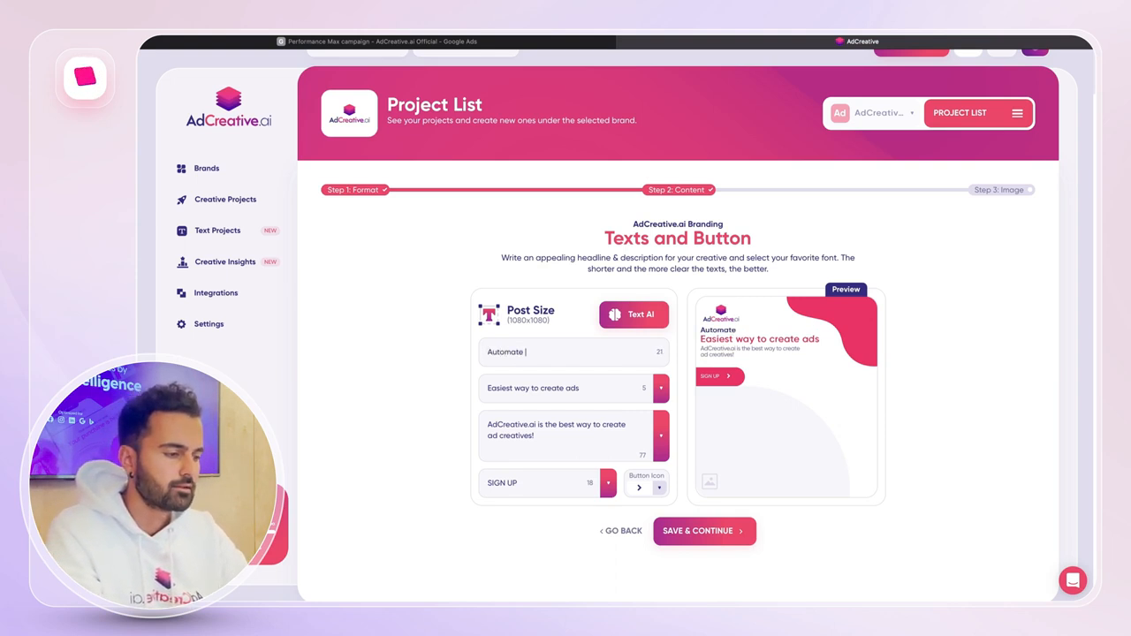
text( Creative Process)
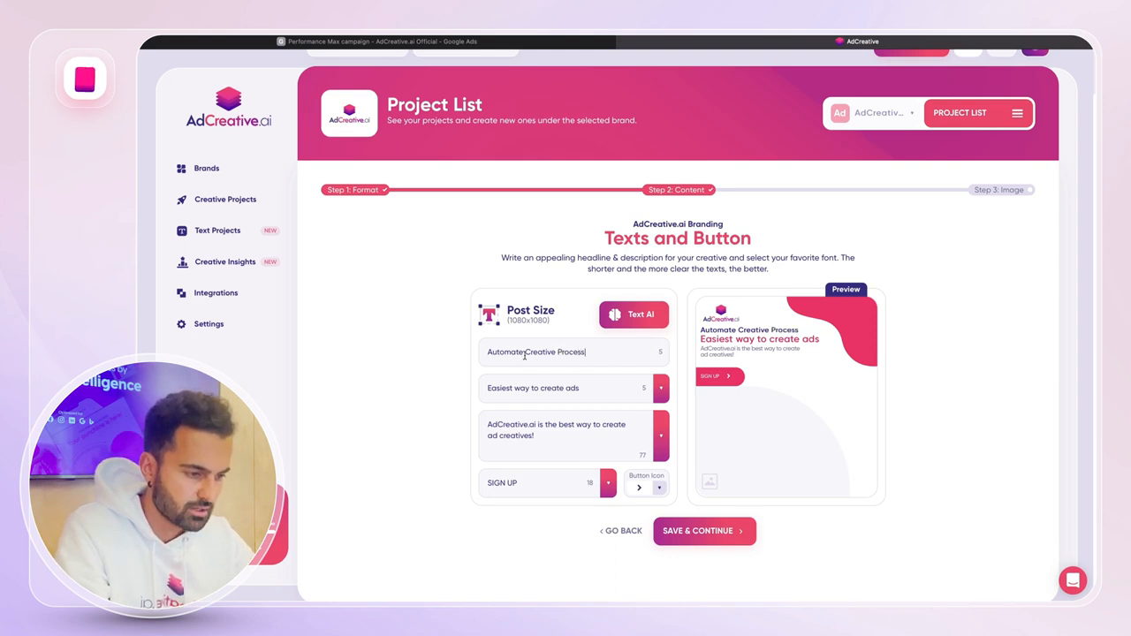
text(Your)
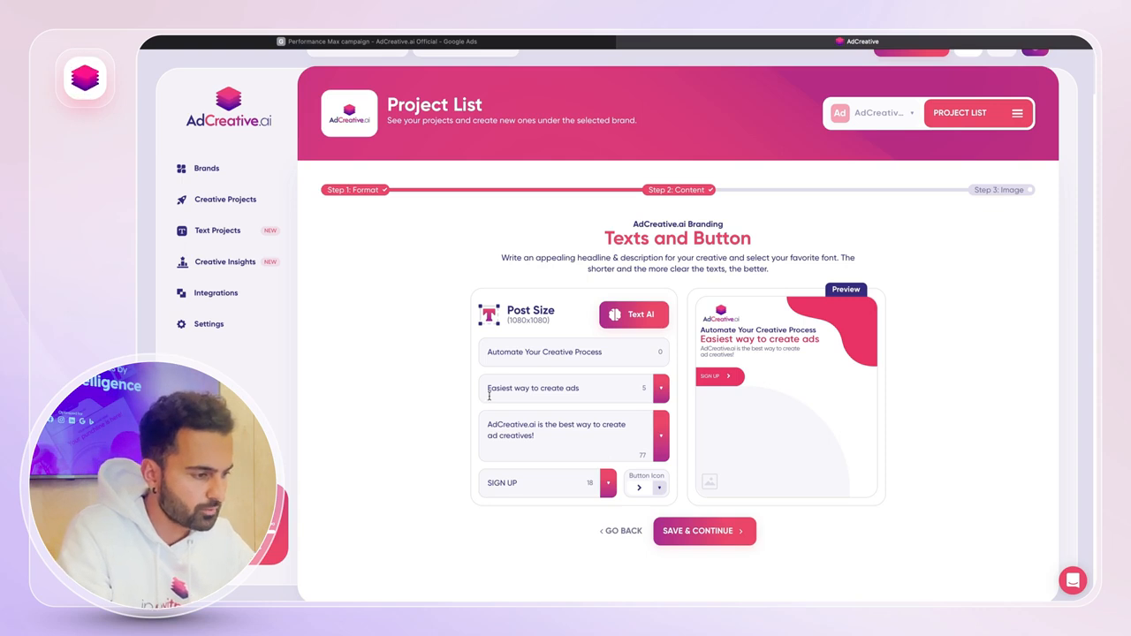
click(705, 535)
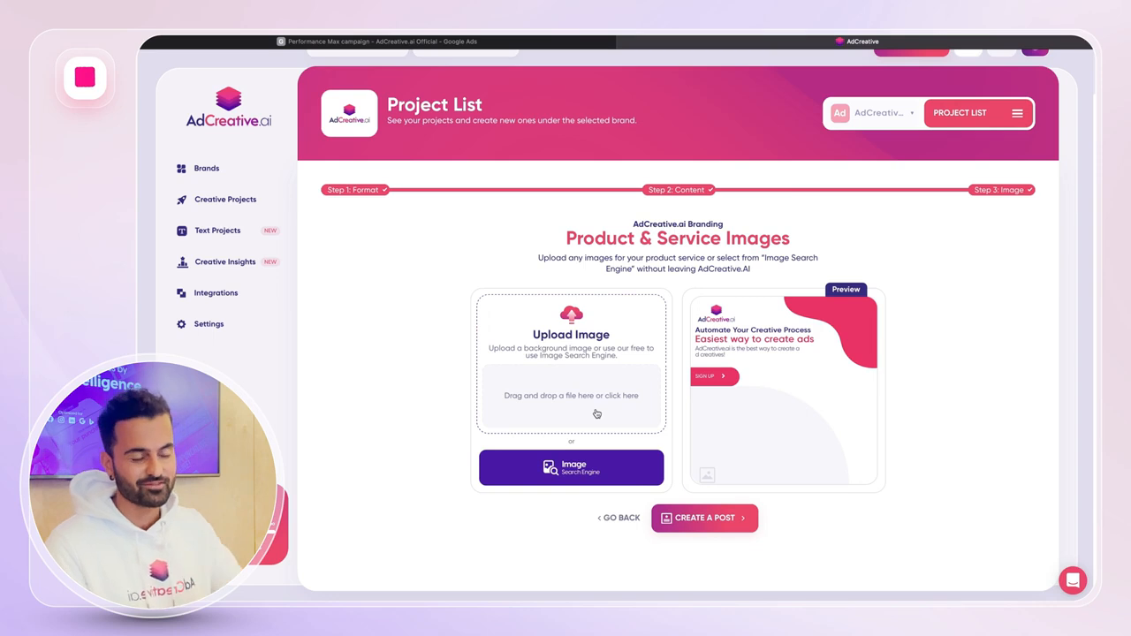
Search the free stock images for "Facebook" to find a product image for the creative.
click(581, 466)
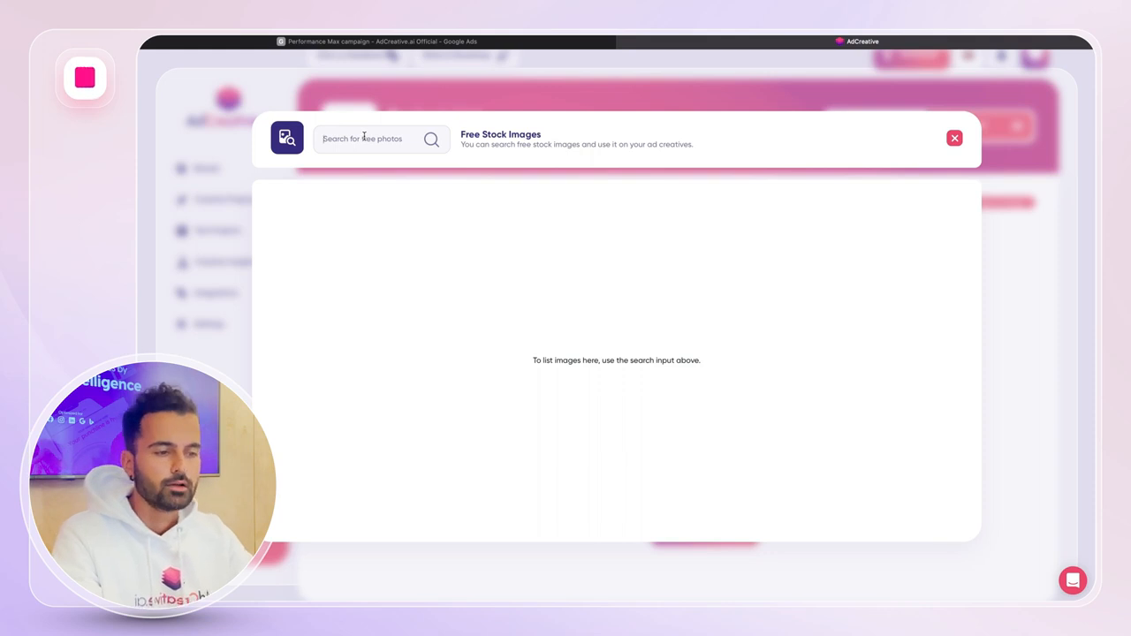
click(363, 137)
text(facebook)
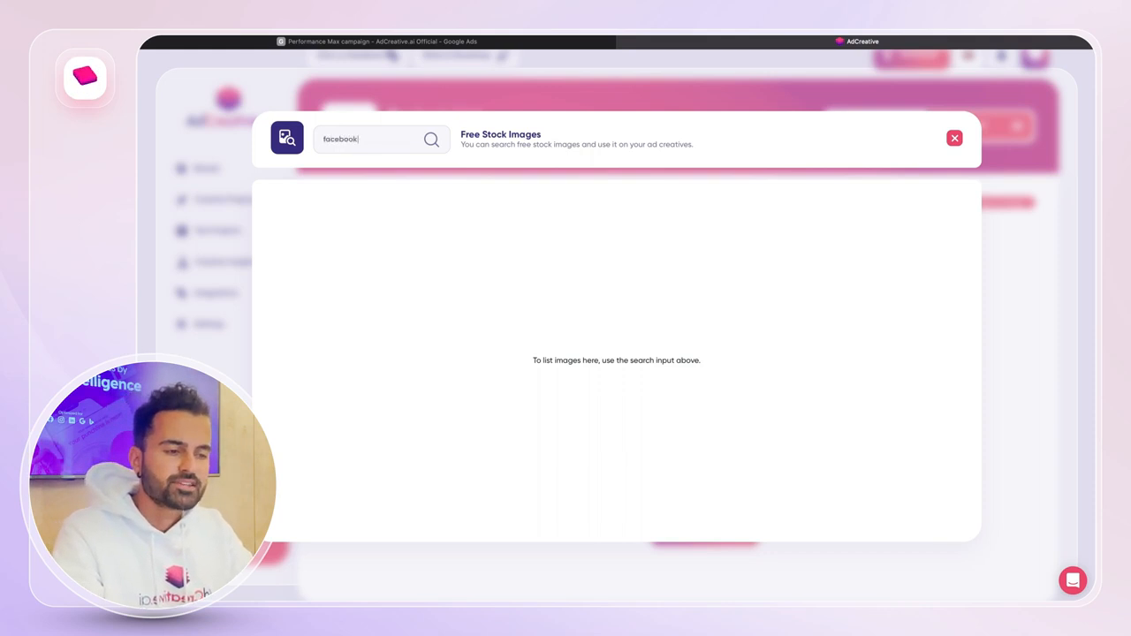
key(BackSpace)
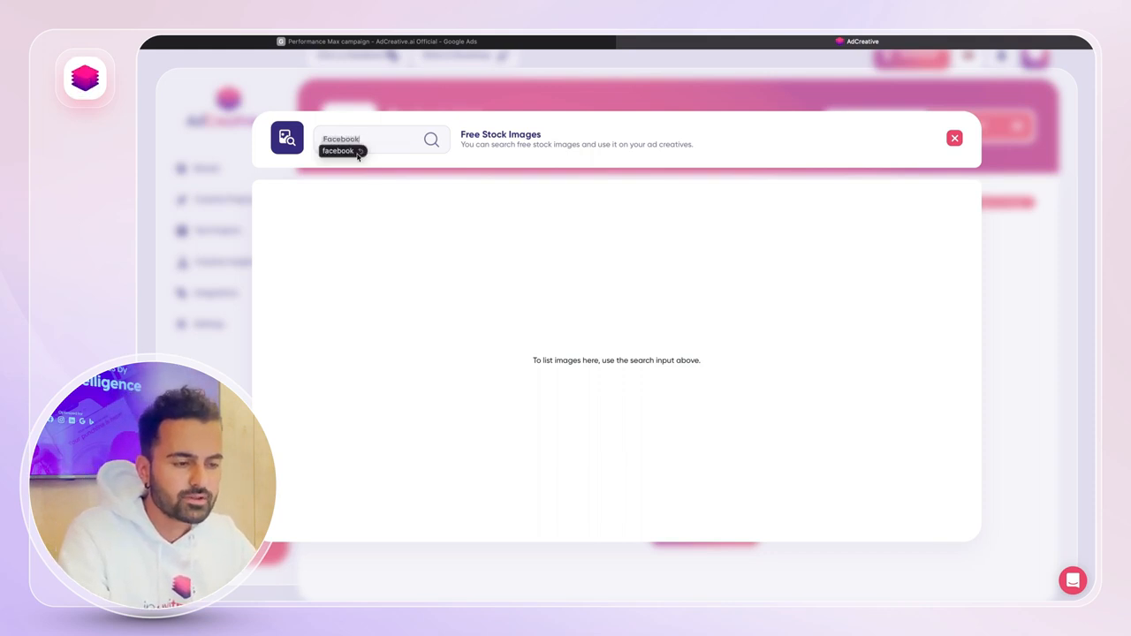
key(Return)
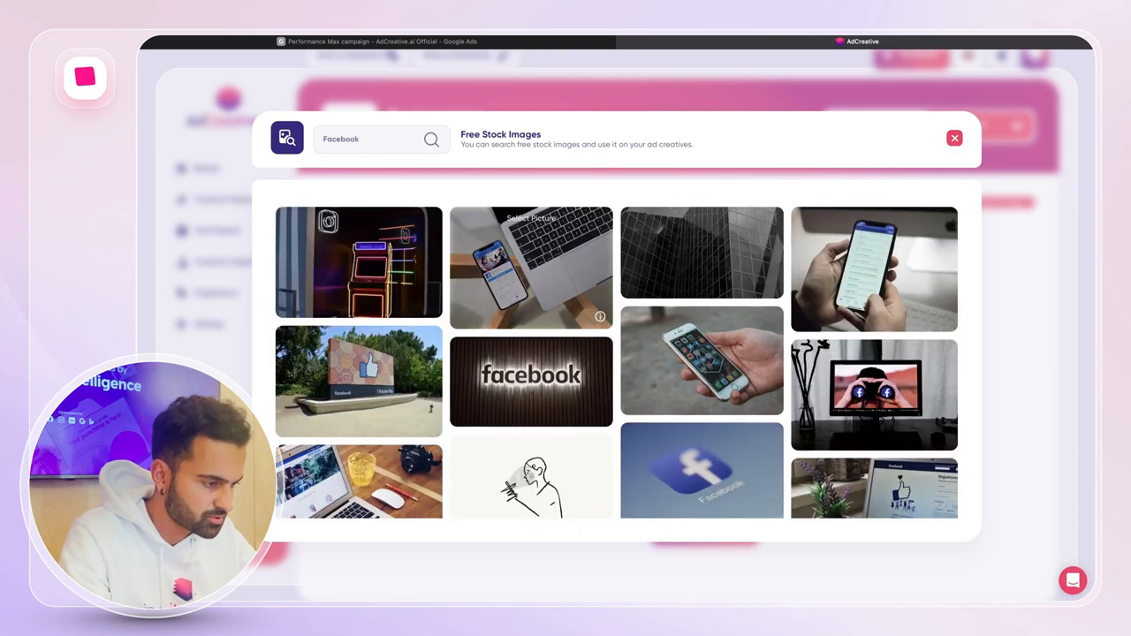
Choose the stock photo of a smartphone beside a laptop, shift its crop area to the right, and use it in the creative.
scroll(495, 255, down, 3)
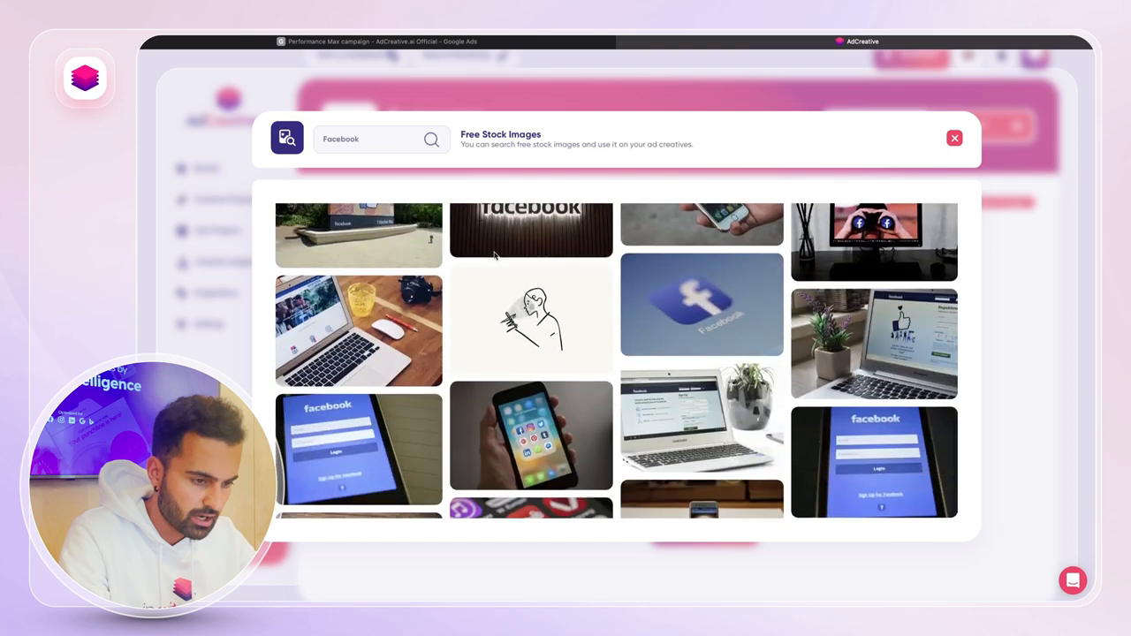
scroll(385, 352, down, 2)
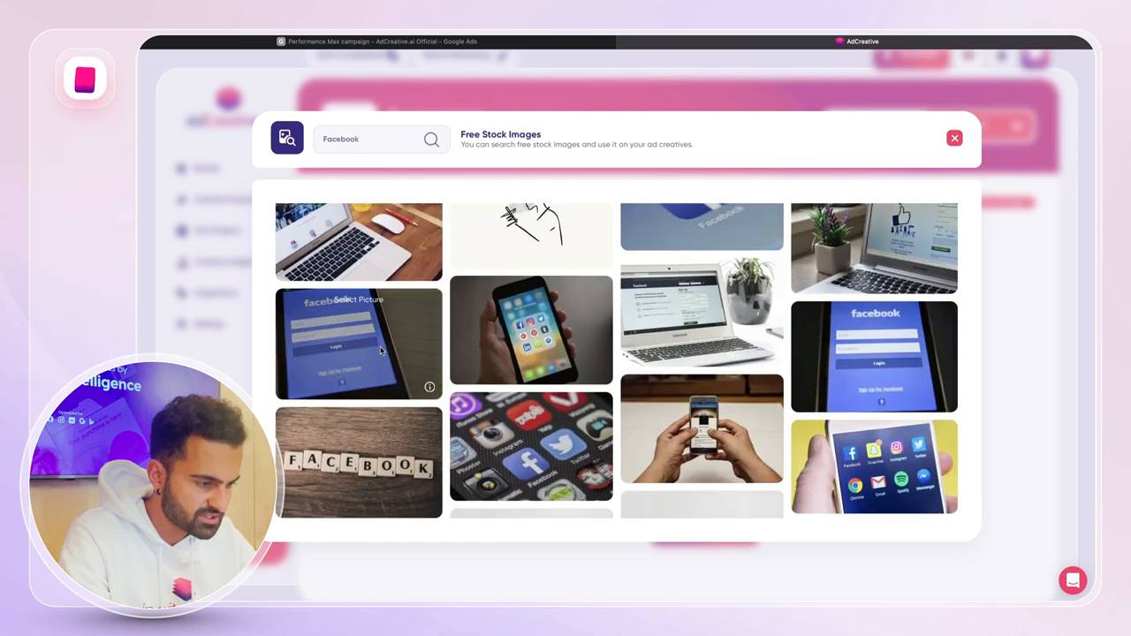
scroll(382, 351, down, 2)
scroll(382, 350, down, 5)
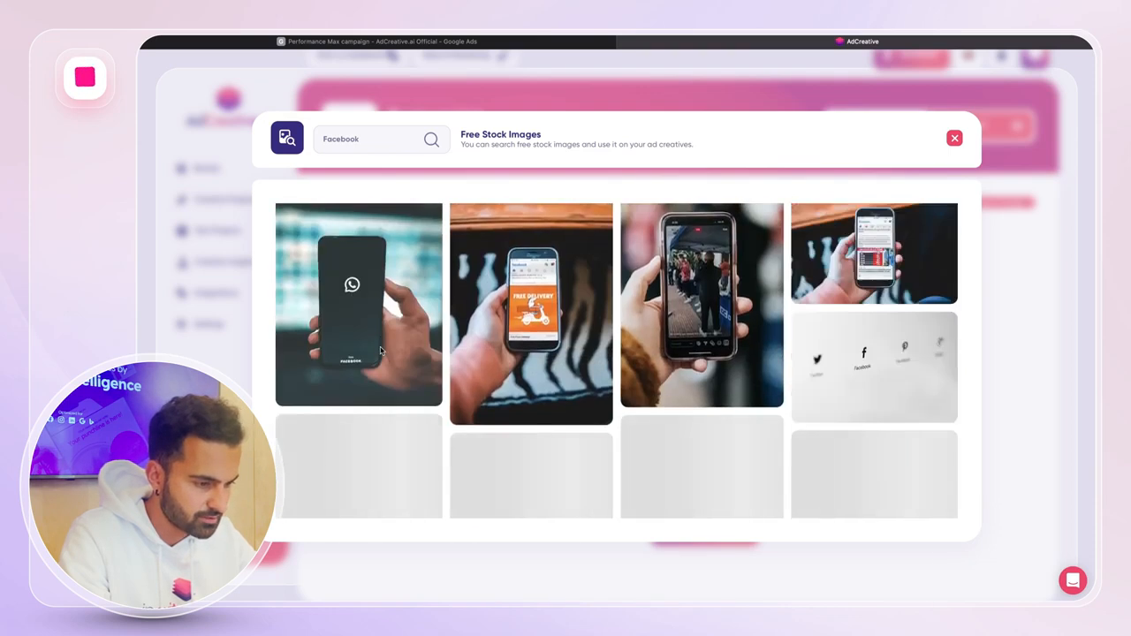
click(533, 283)
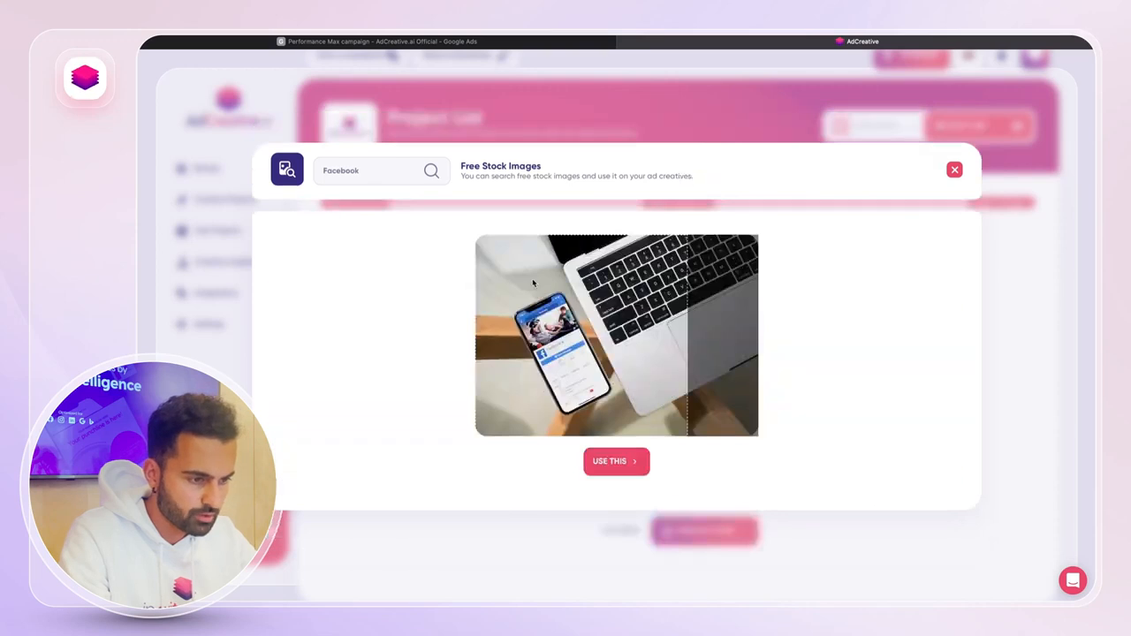
drag(536, 324, 563, 322)
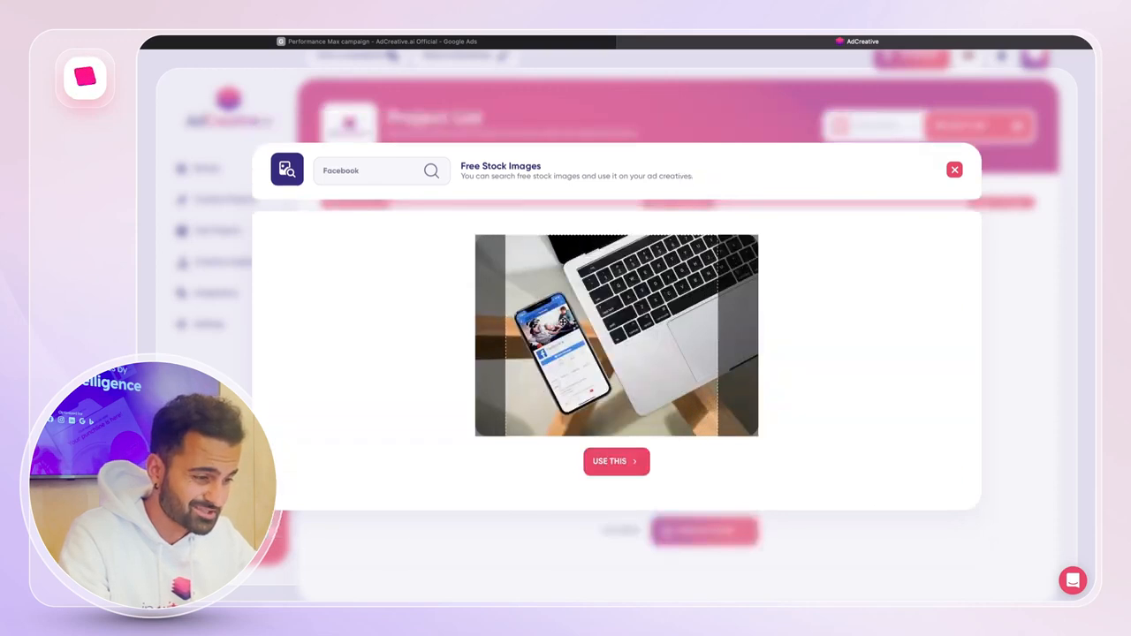
click(621, 457)
Create the posts and save the project under the name "Test".
click(749, 528)
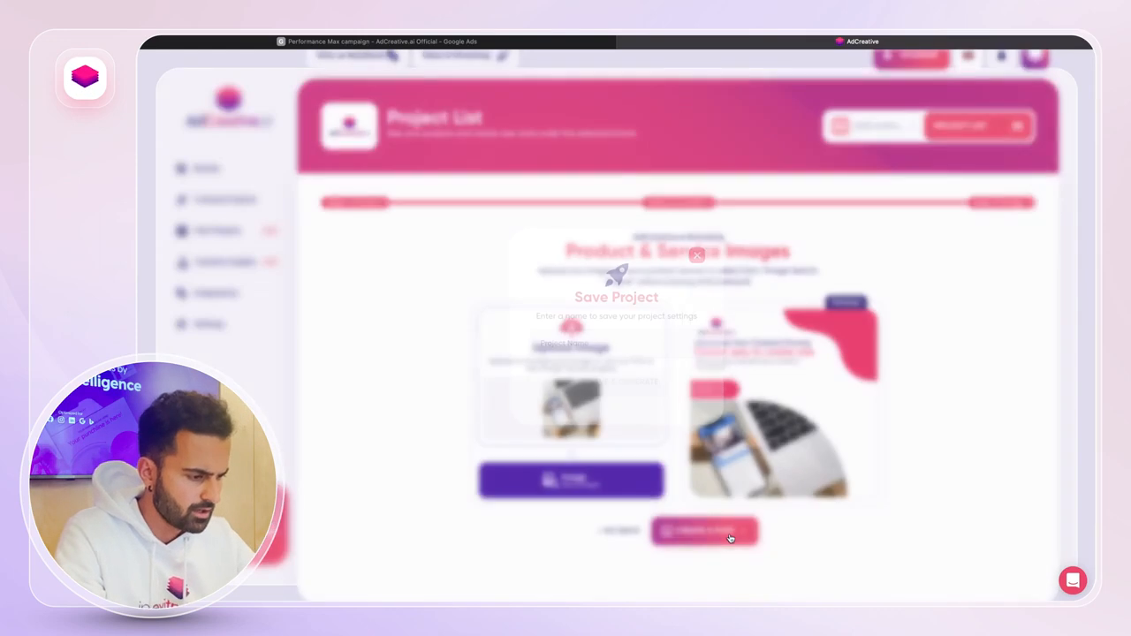
text(Test)
click(606, 381)
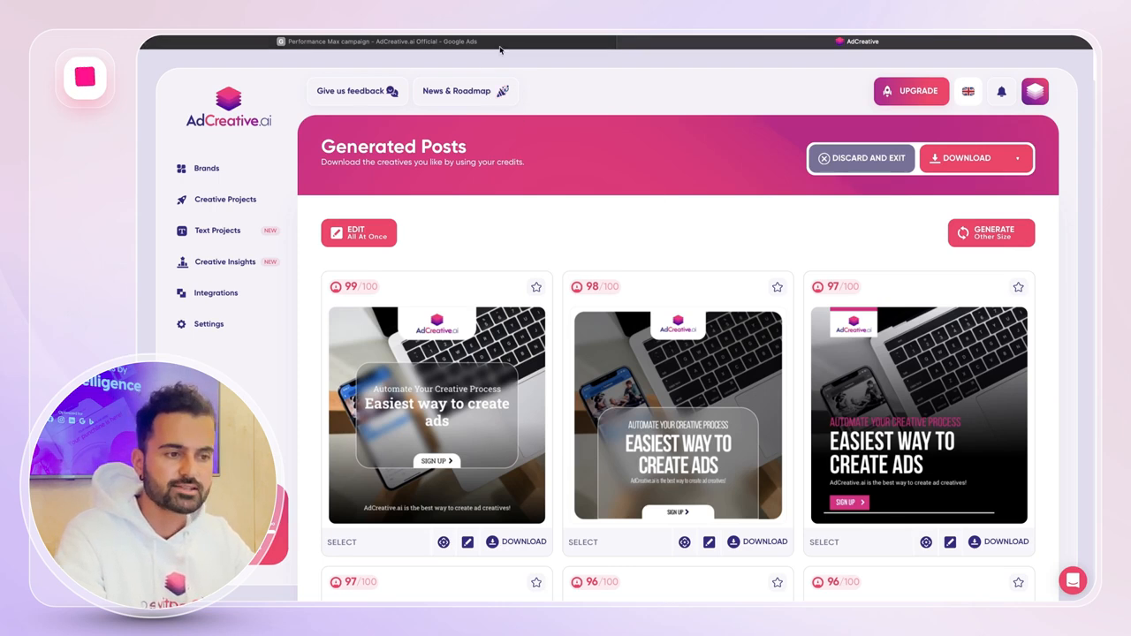
Browse the generated creatives and download the one scored 99/100.
scroll(639, 198, down, 3)
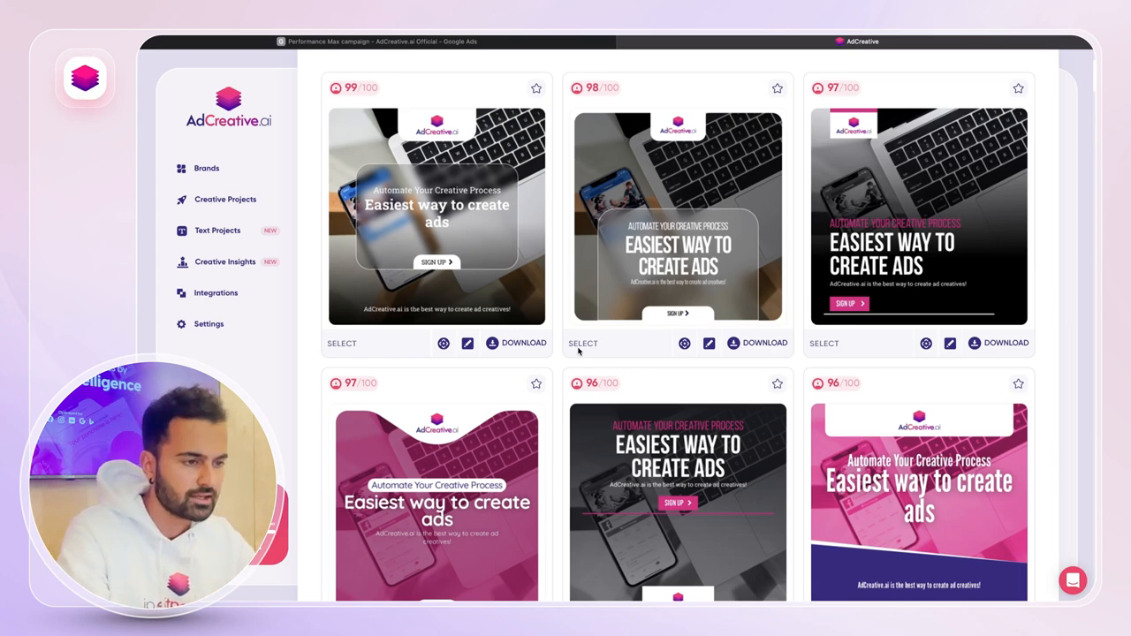
scroll(463, 256, up, 2)
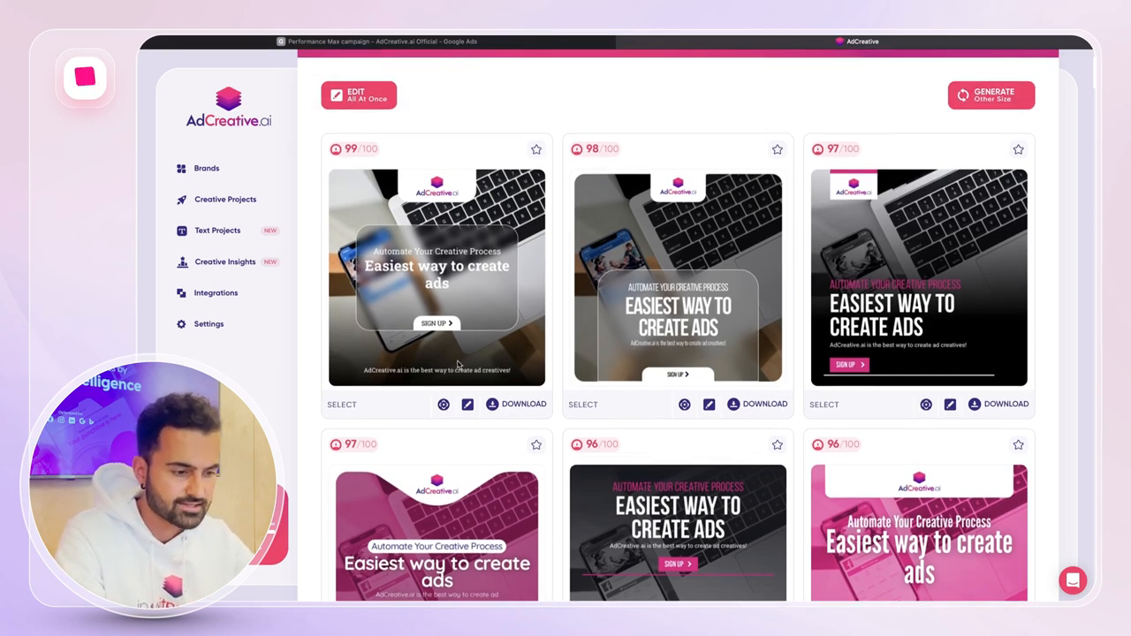
scroll(458, 340, up, 2)
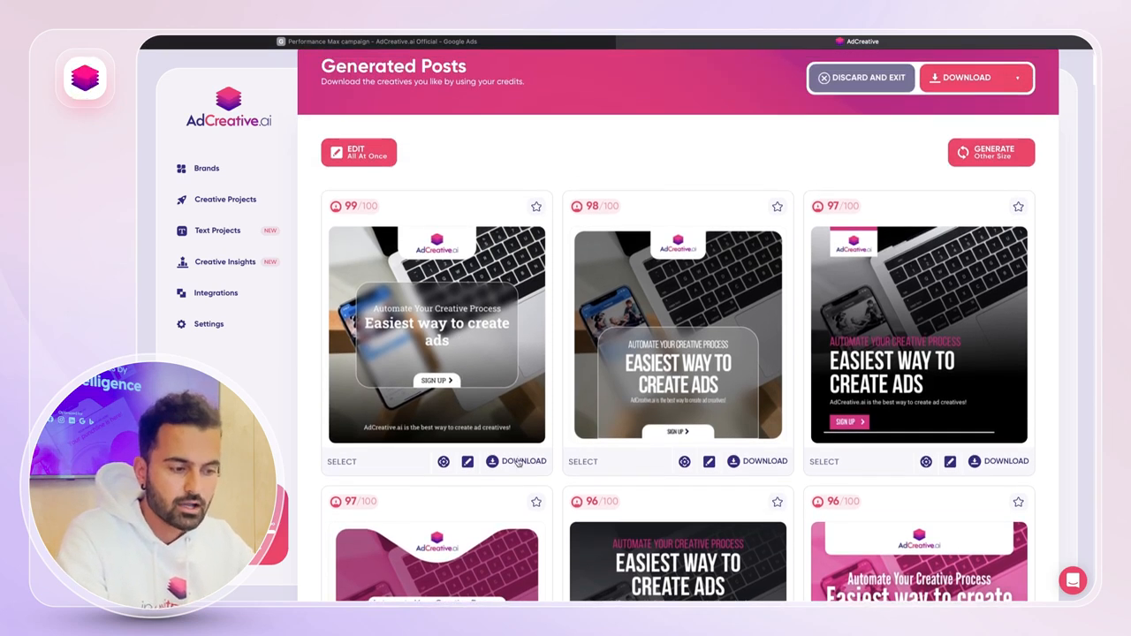
click(515, 466)
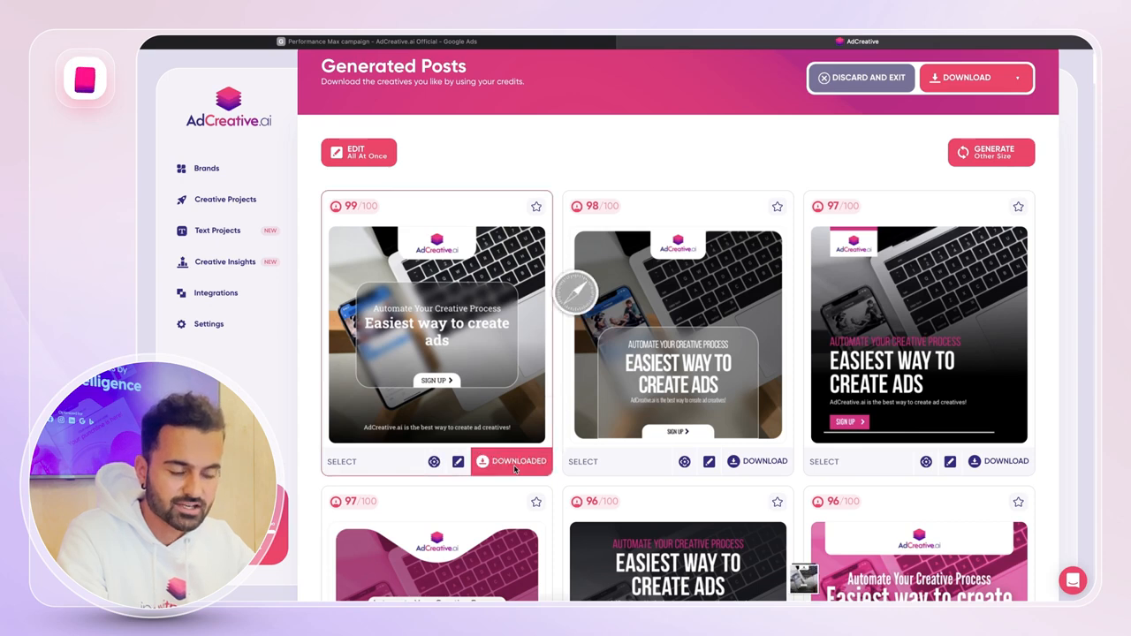
Download the Vertical Post (1080 x 1350) and Landscape sizes of the 99-scored creative, and close the other sizes dialog.
click(431, 464)
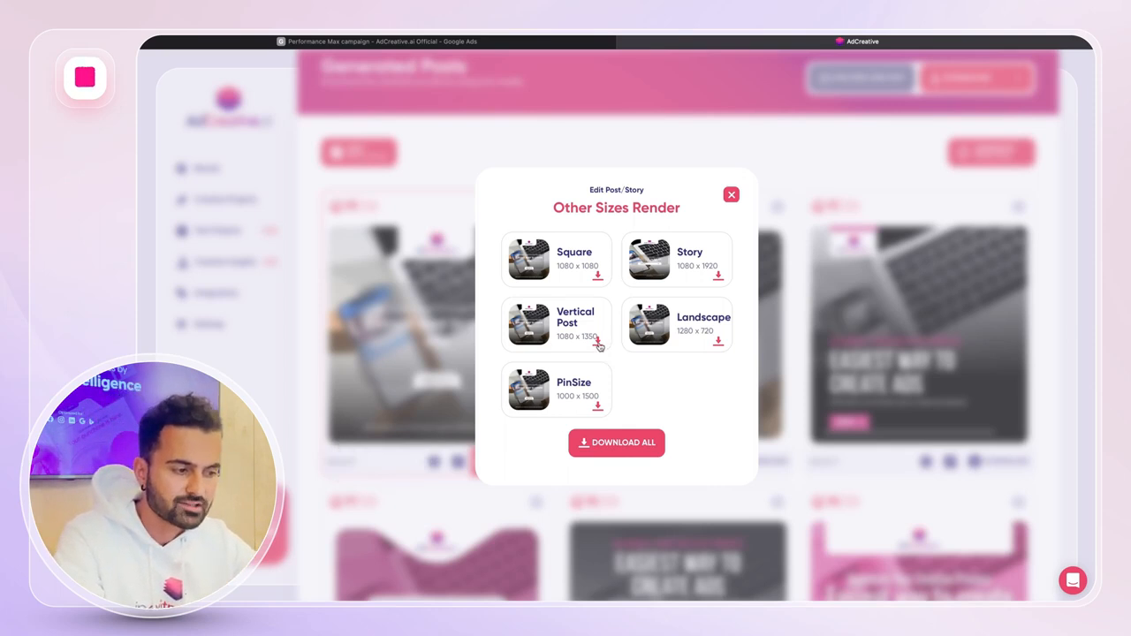
click(718, 342)
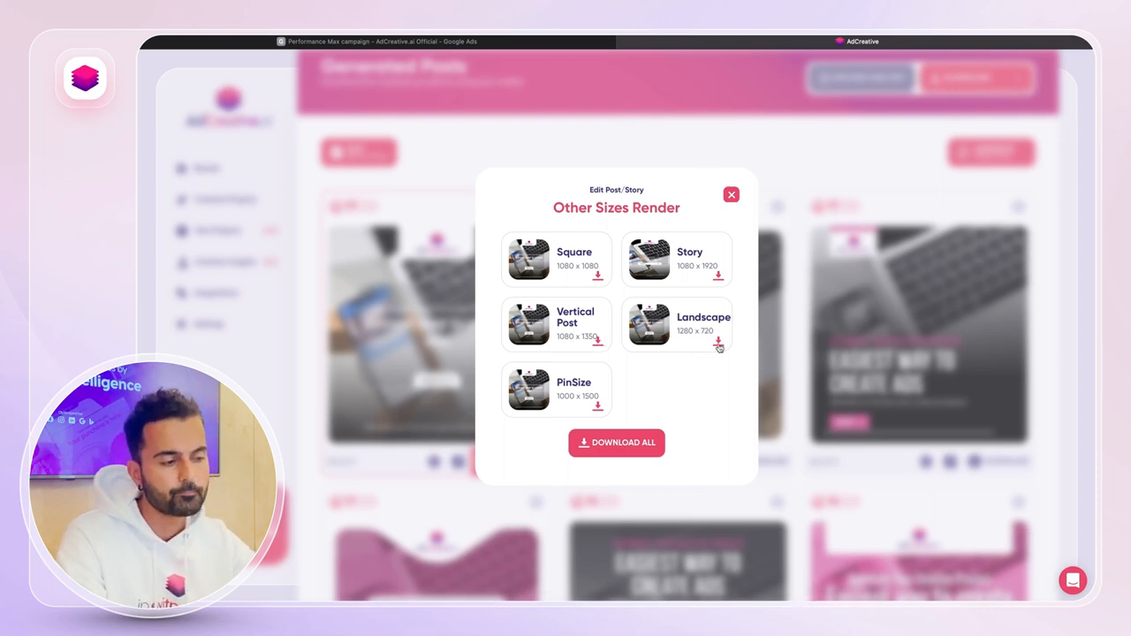
click(719, 345)
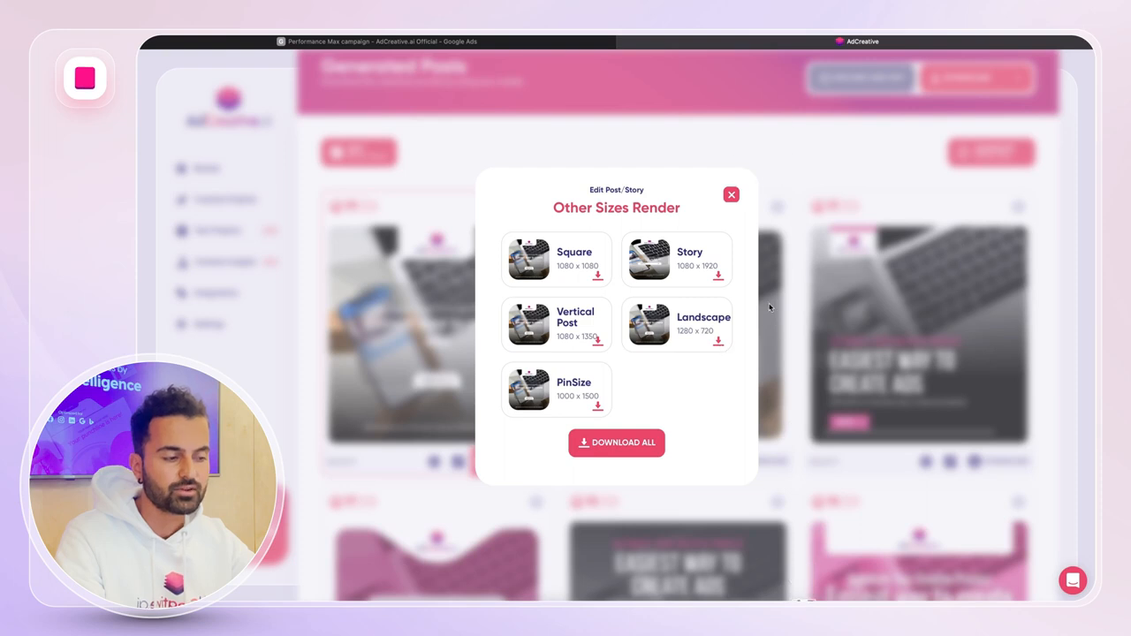
click(731, 194)
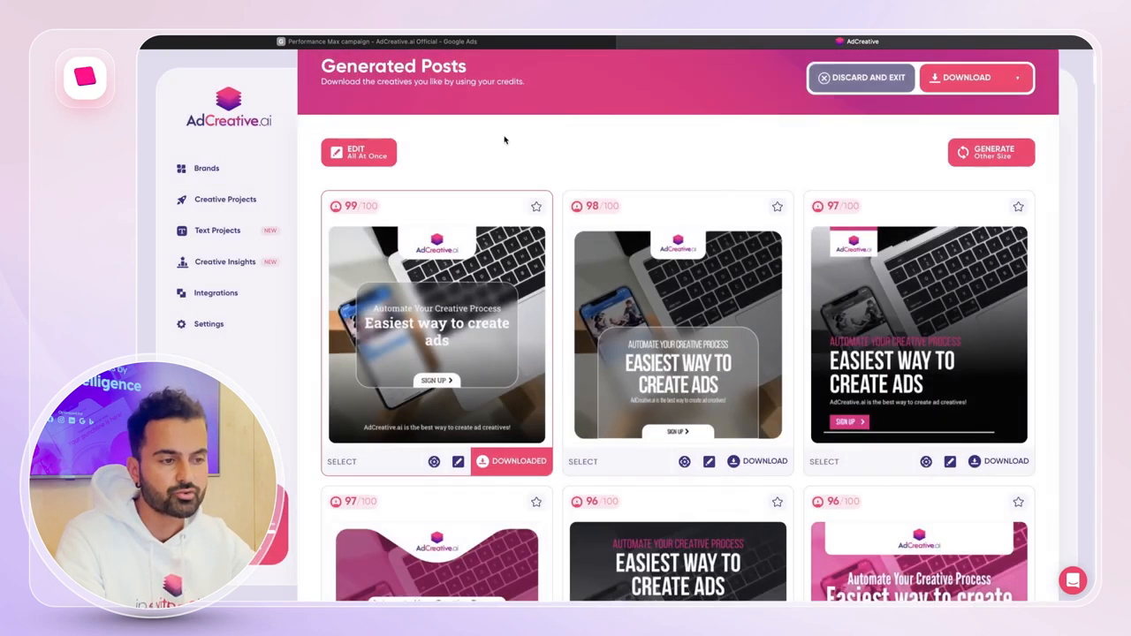
Switch to the Google Ads campaign and upload 58.Post-2.png, 59.Landscape-2.png and 59.Vertical.png from Downloads as asset group images.
click(439, 44)
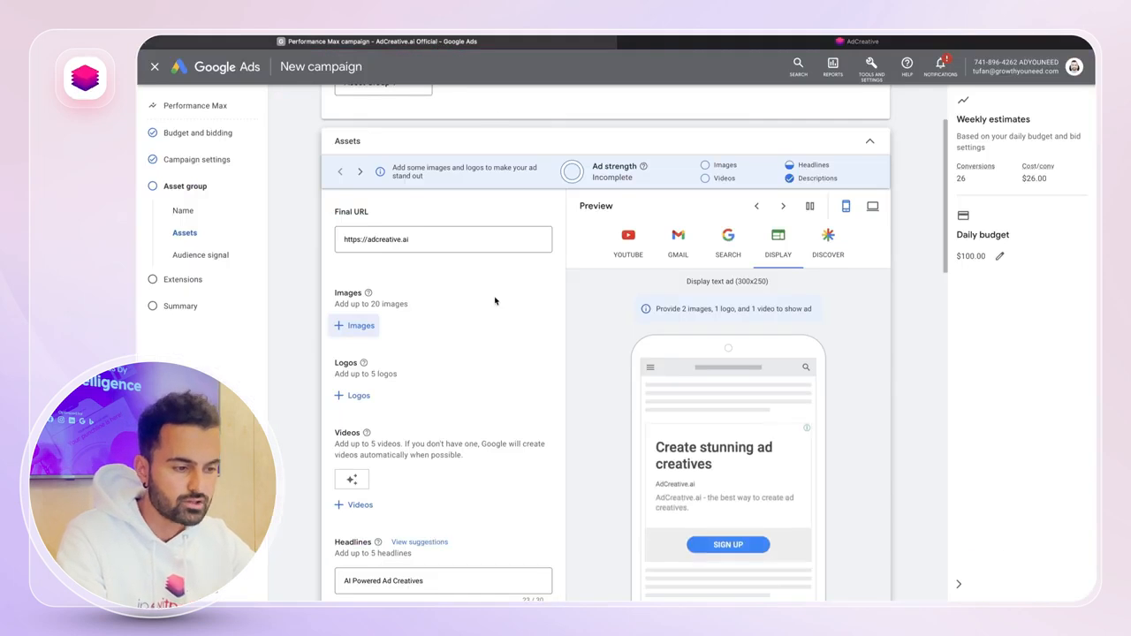
scroll(491, 300, down, 1)
click(354, 265)
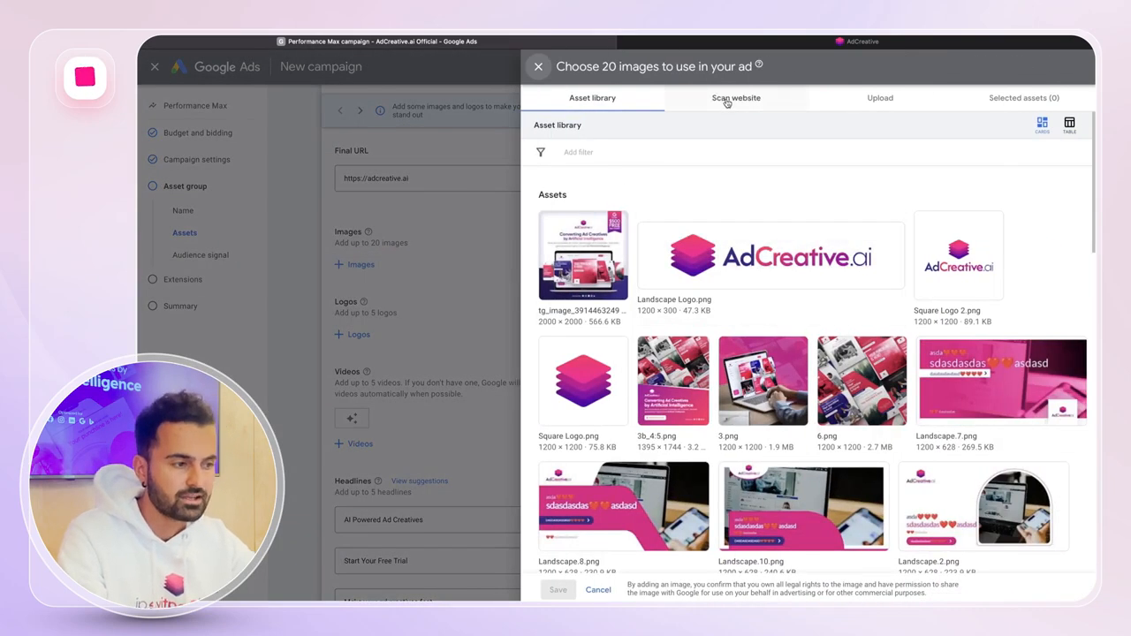
click(870, 101)
click(813, 373)
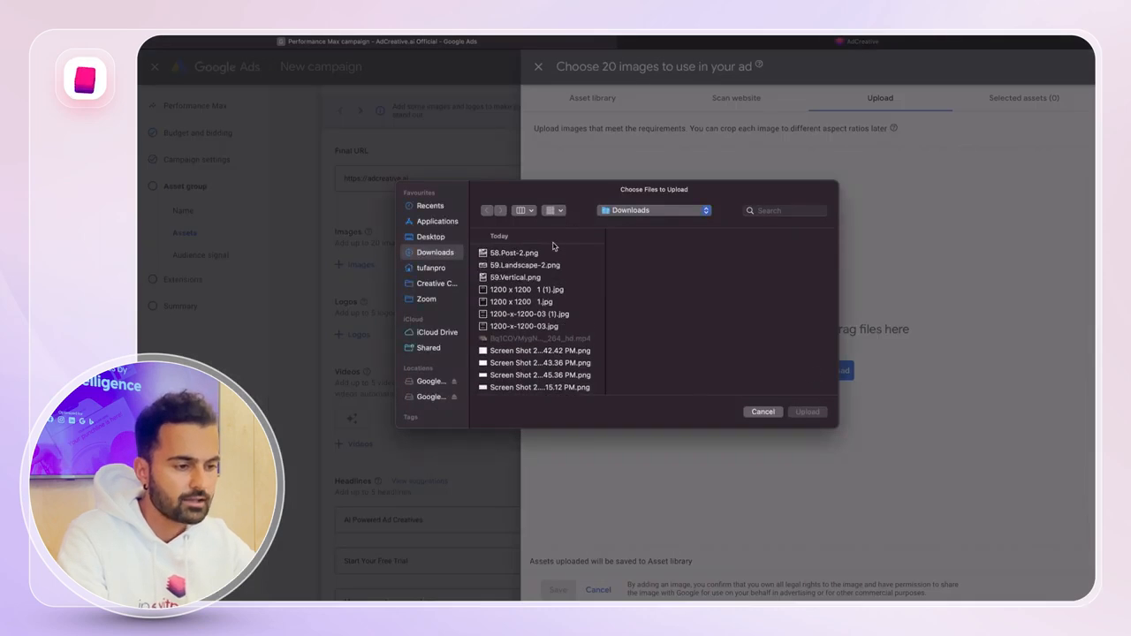
click(533, 255)
shift+click(531, 266)
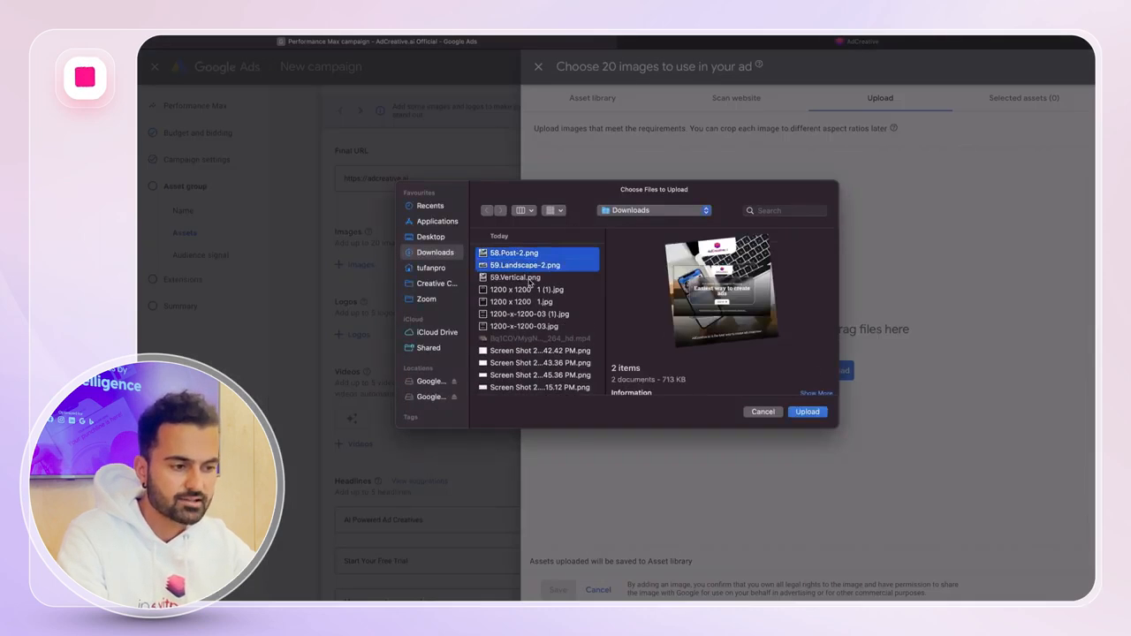
shift+click(531, 279)
click(804, 412)
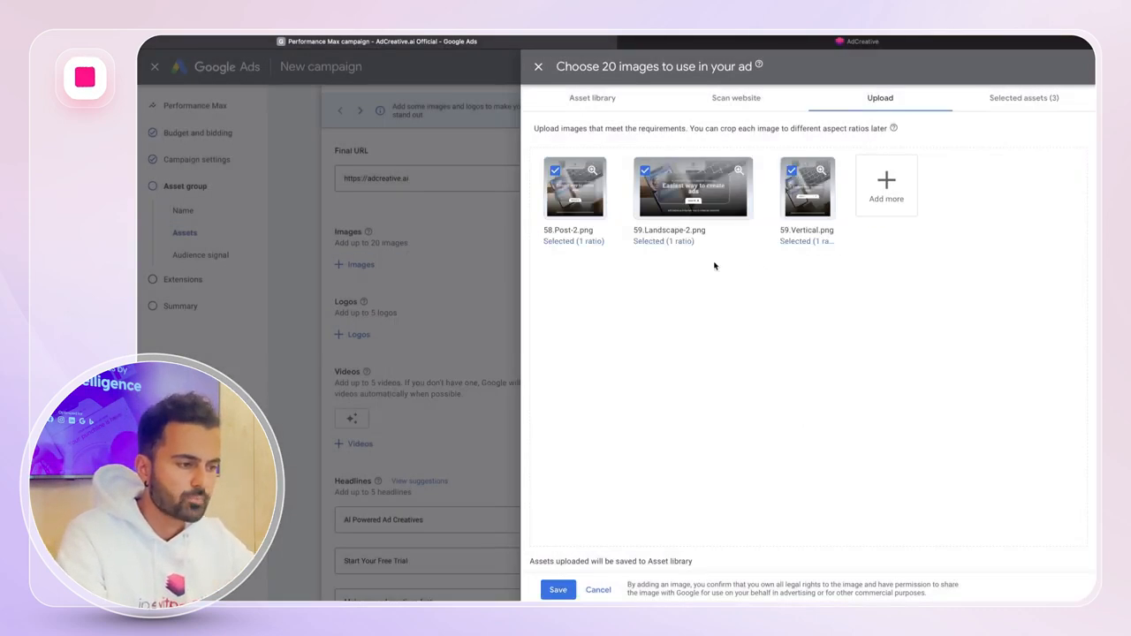
Check the selected crop ratios of the uploaded images 59.Landscape-2.png and 59.Vertical.png.
click(662, 245)
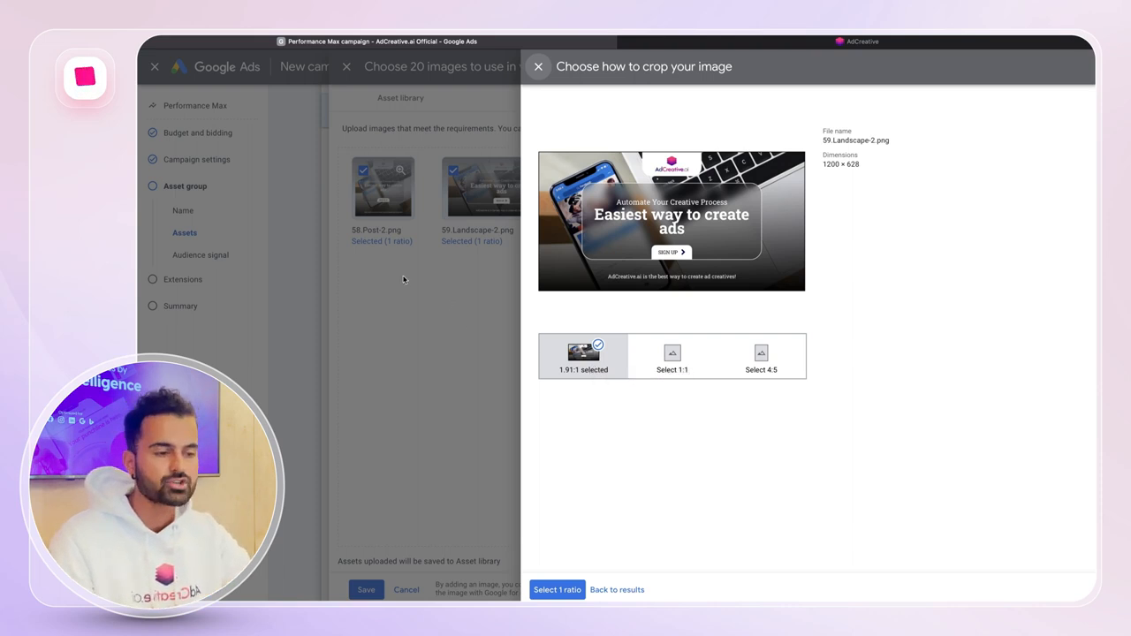
click(442, 319)
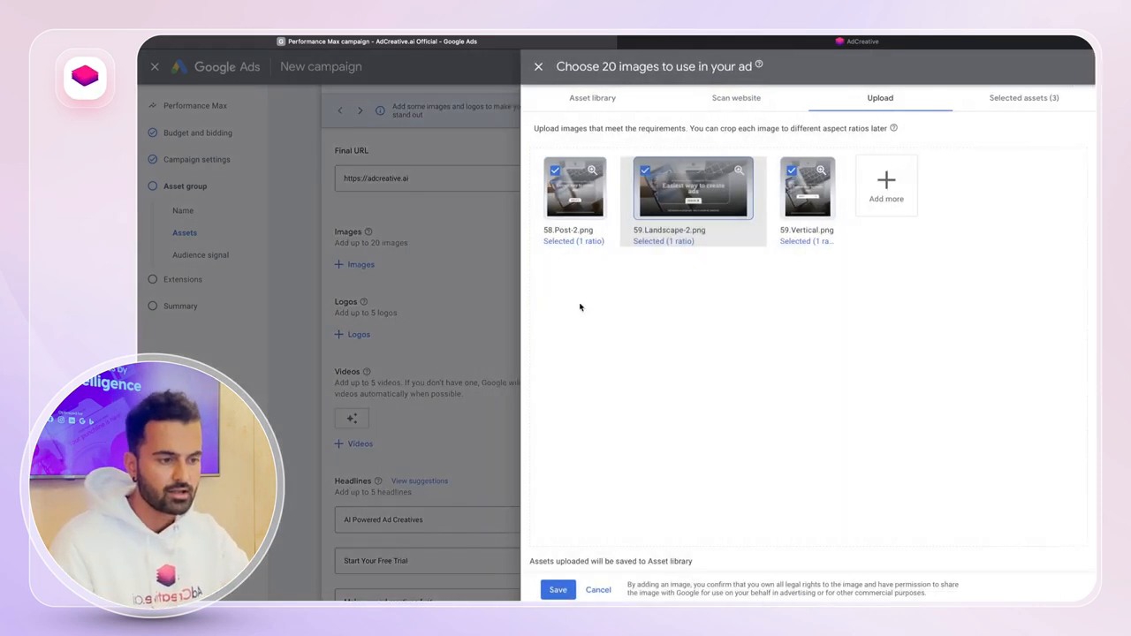
click(808, 241)
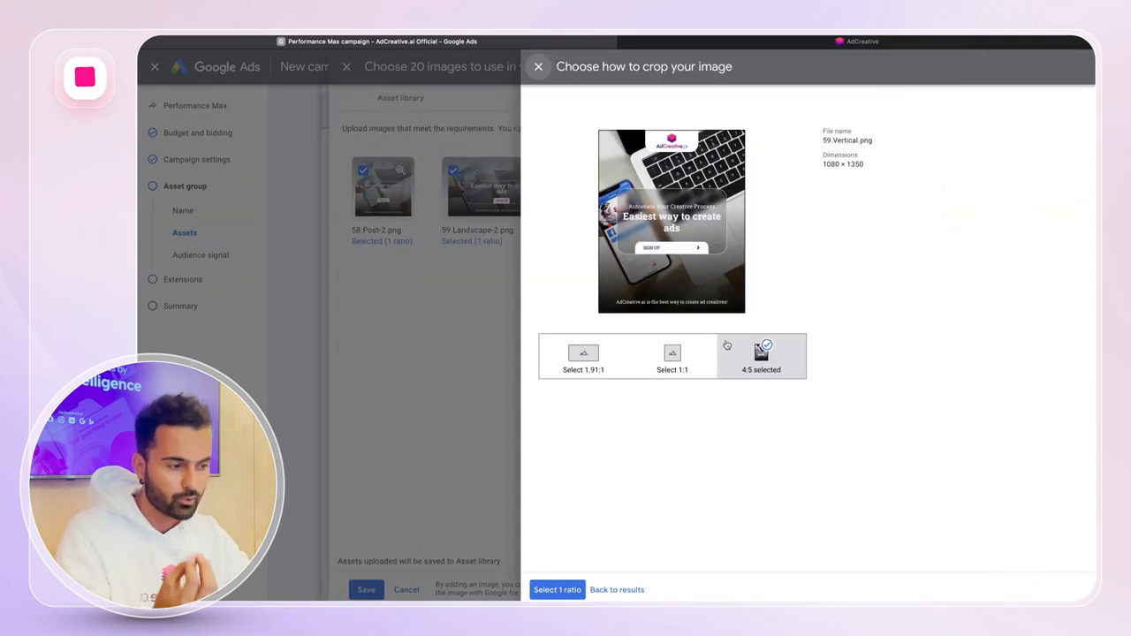
click(402, 353)
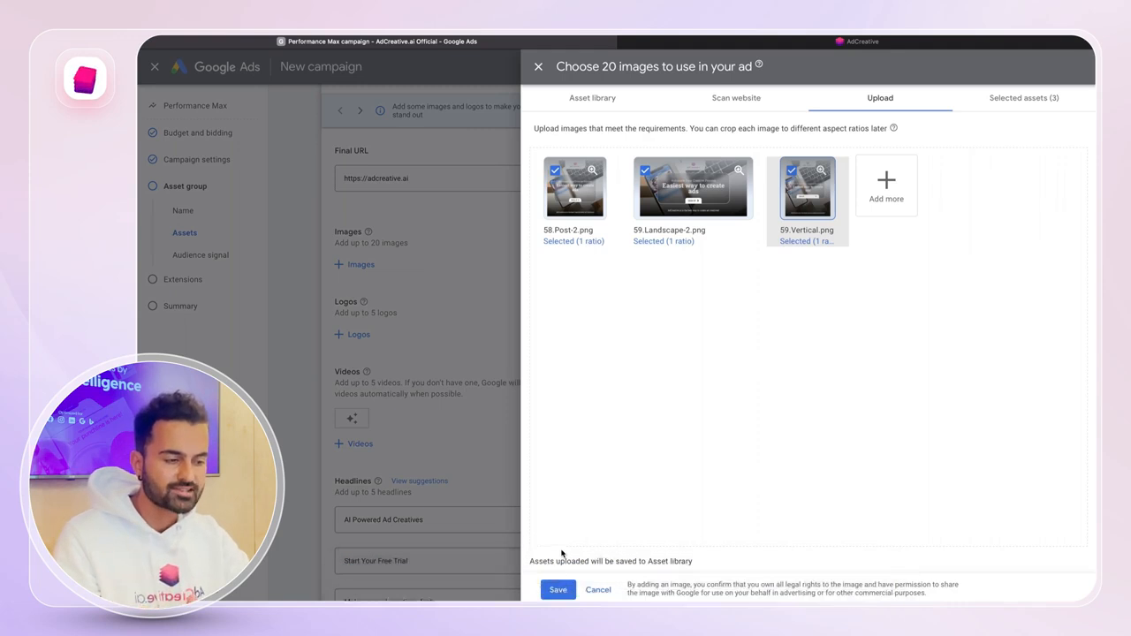
Switch back to AdCreative.ai, read the AI recommendation on the black creative scored 97/100, and download that creative.
click(678, 44)
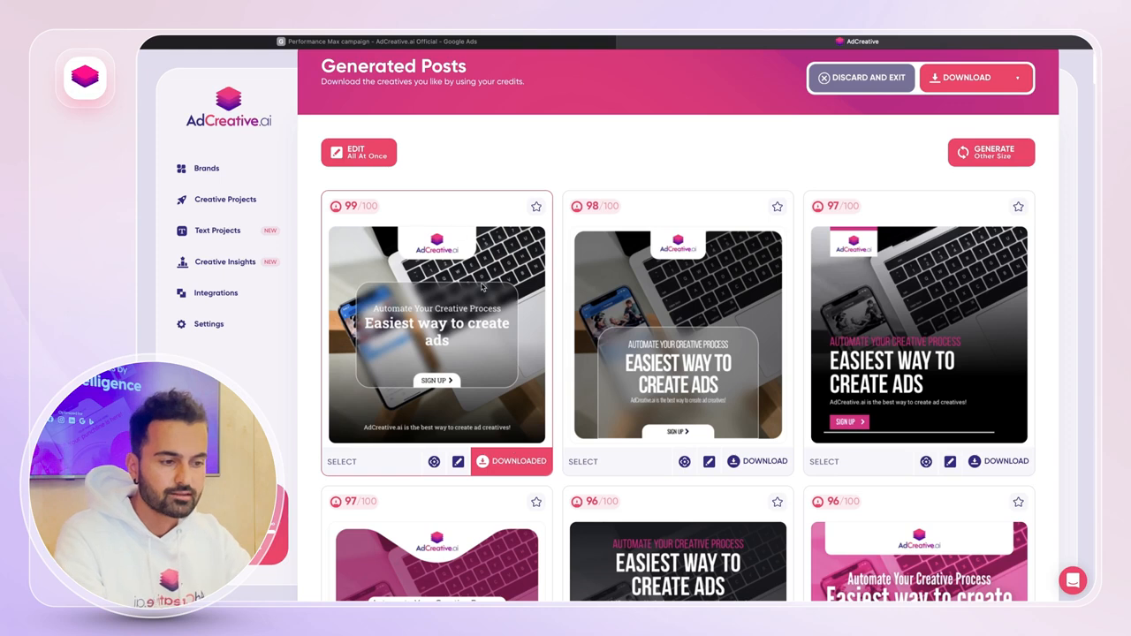
scroll(765, 221, down, 1)
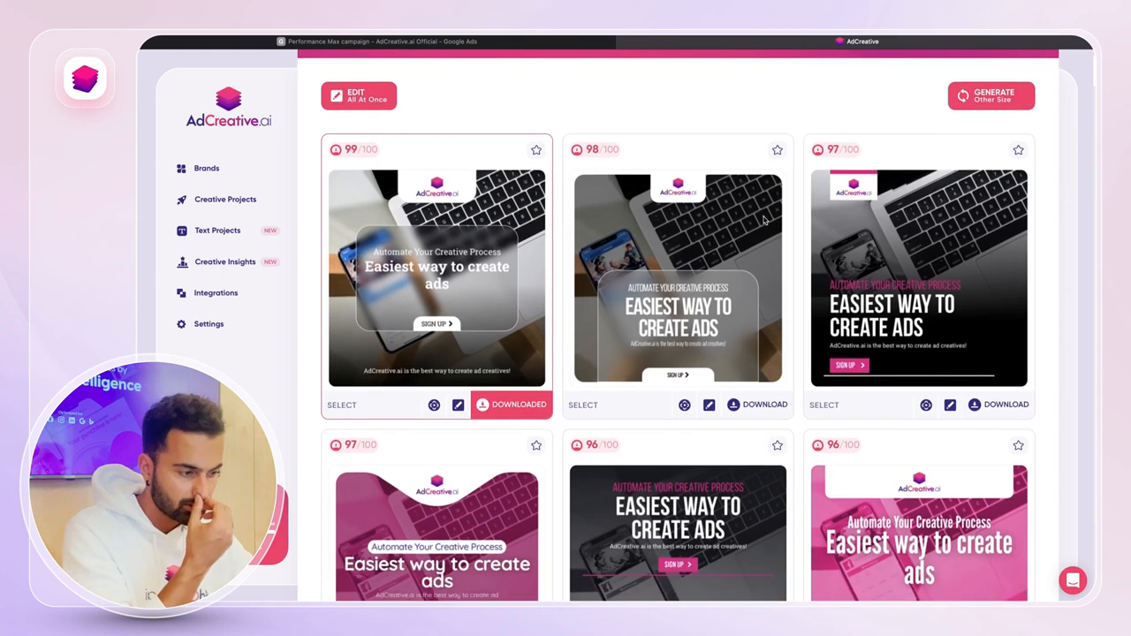
scroll(765, 221, down, 1)
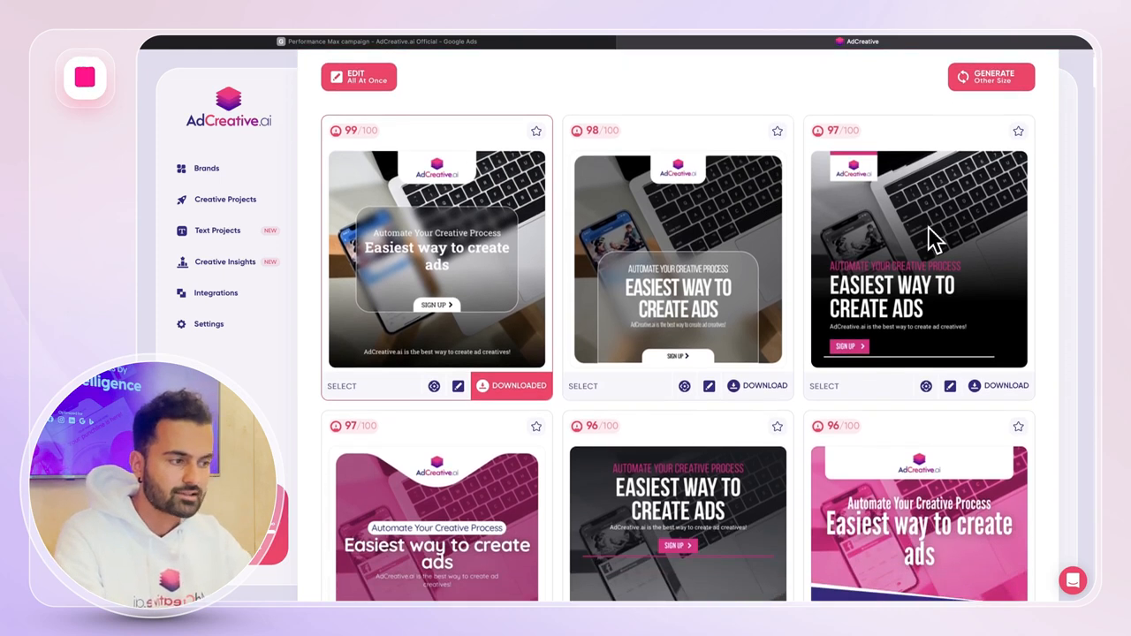
click(832, 133)
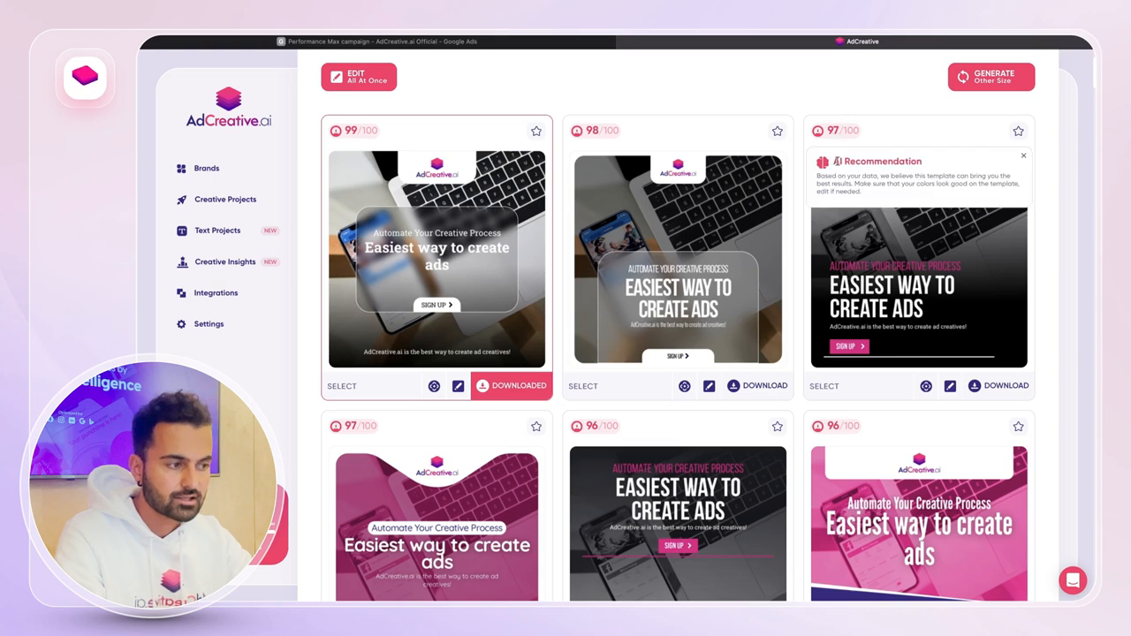
drag(834, 161, 921, 161)
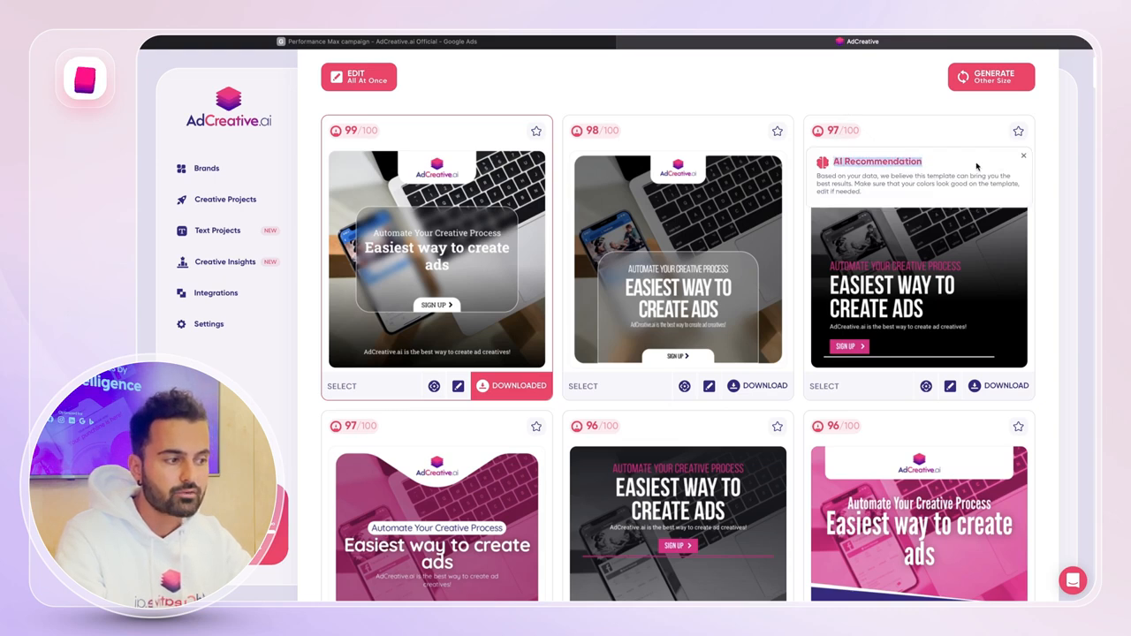
click(1023, 157)
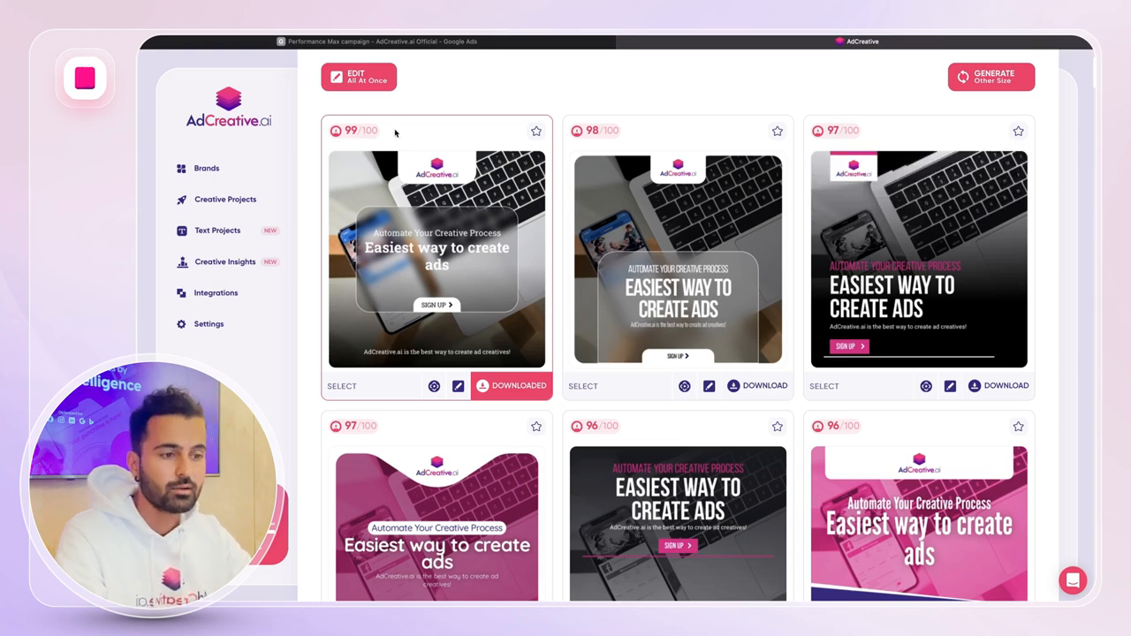
click(1015, 392)
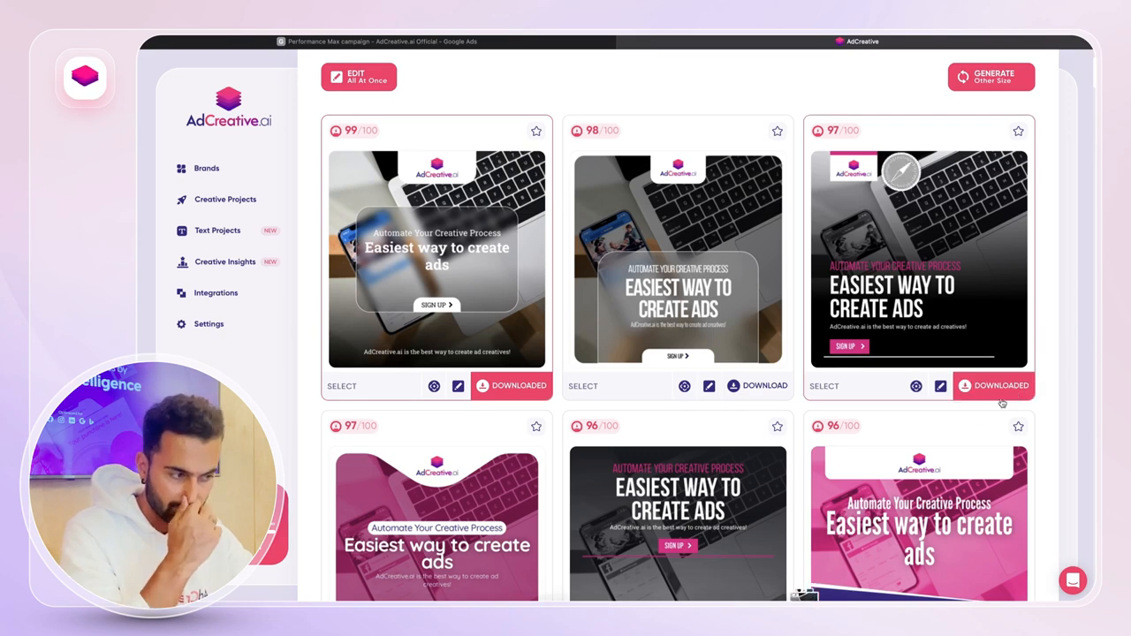
Get the other sizes of the 97-scored creative, then switch to Google Ads and add 4.Post-2.png, 5.Landscape.png and 5.Vertical.png as asset group images.
click(916, 387)
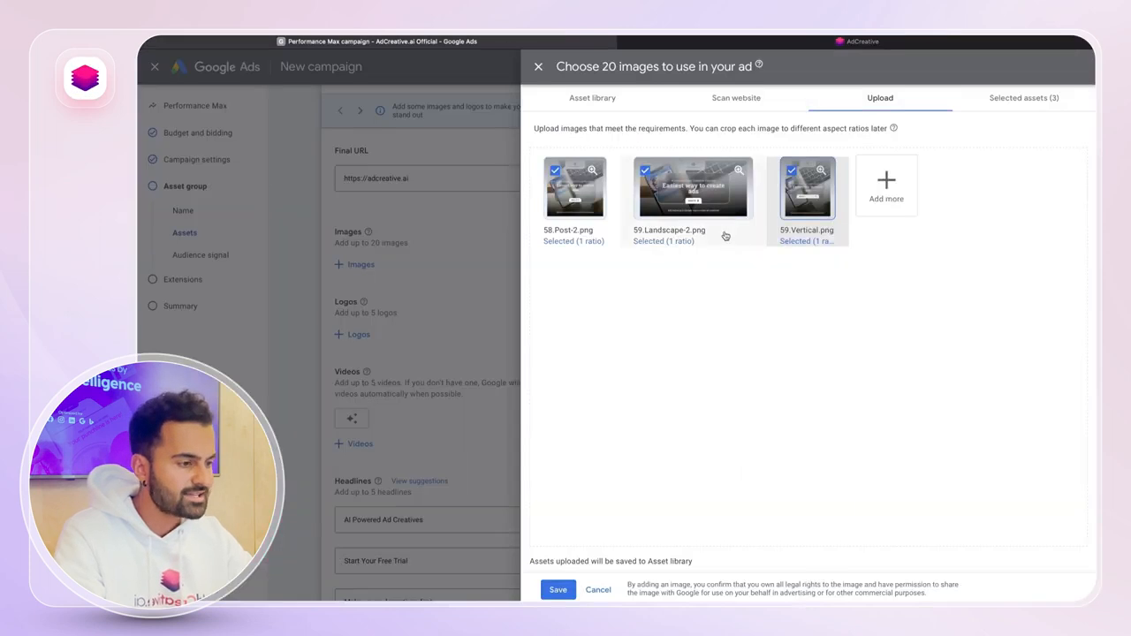
click(886, 185)
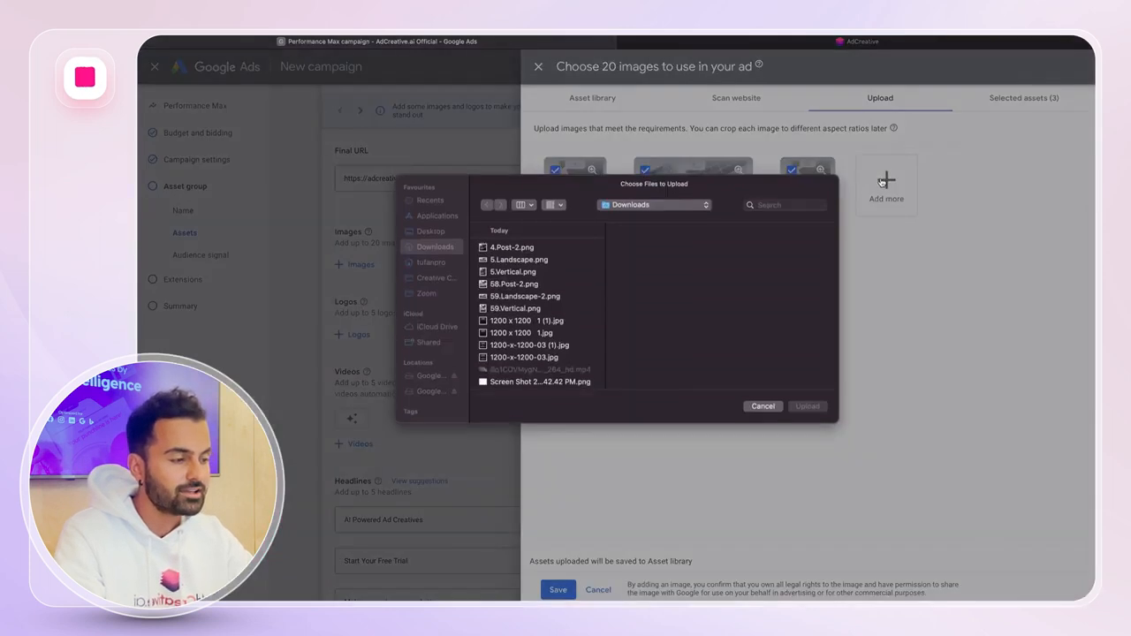
click(520, 255)
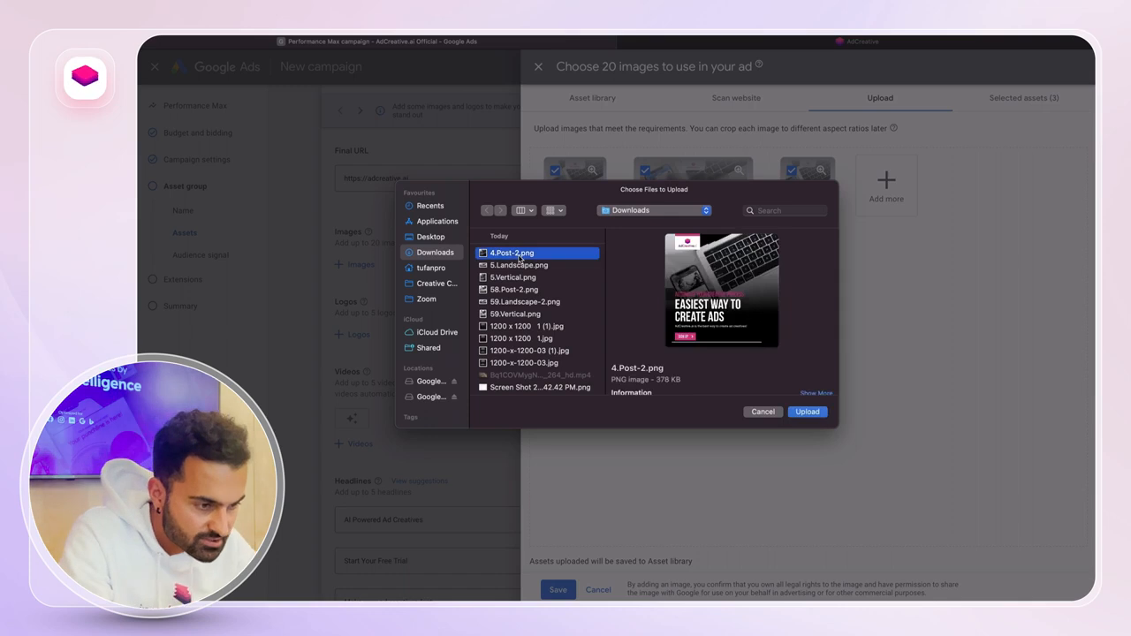
shift+click(521, 267)
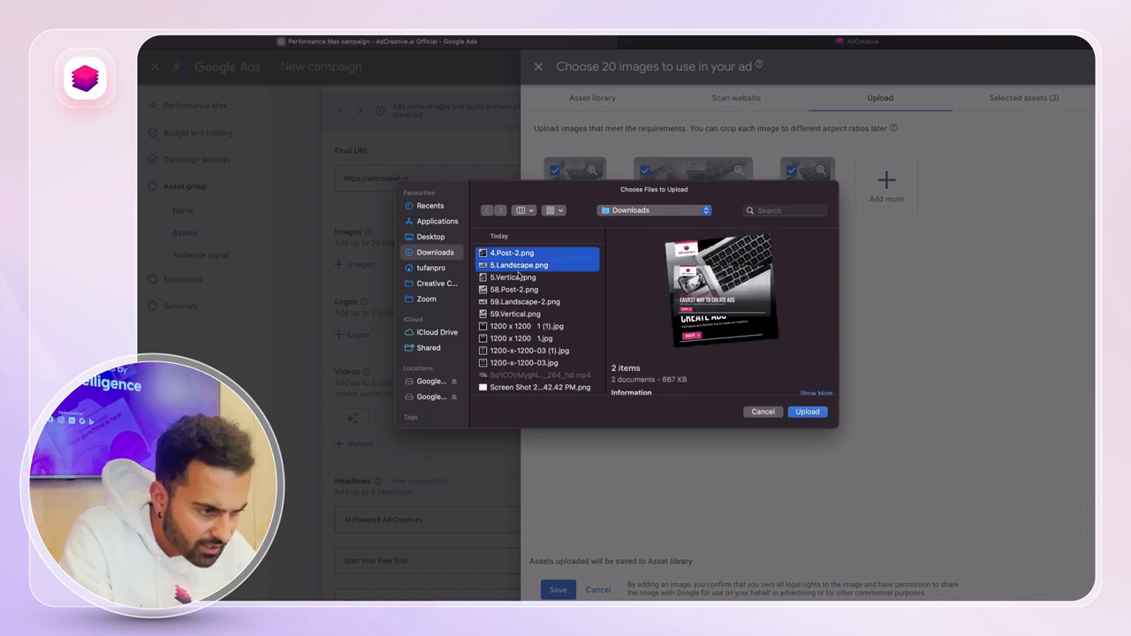
shift+click(520, 278)
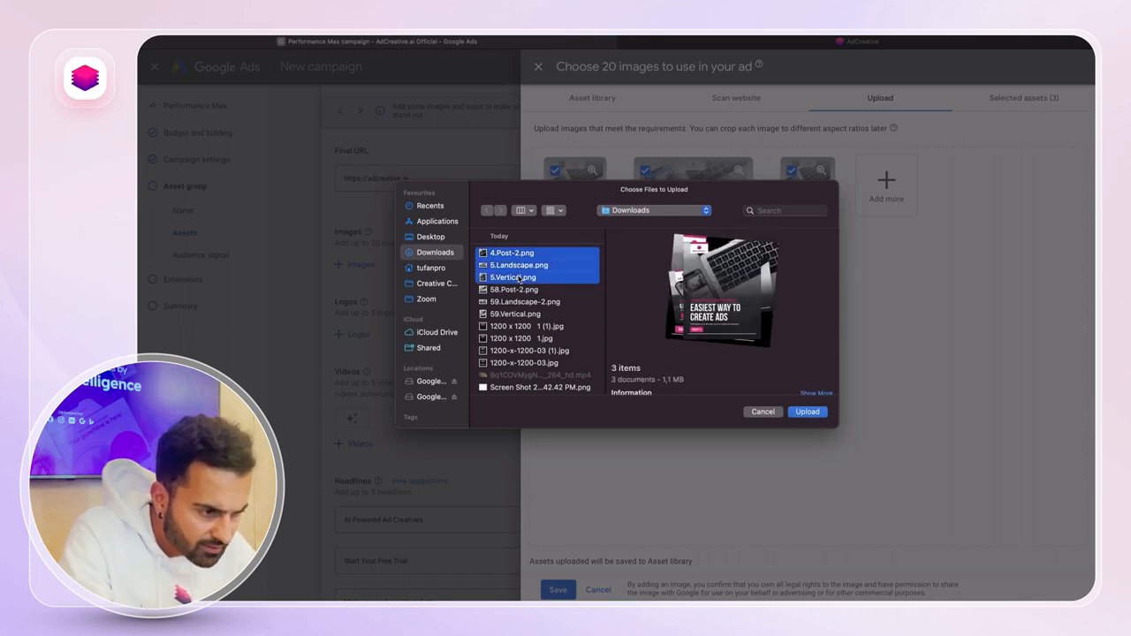
click(807, 412)
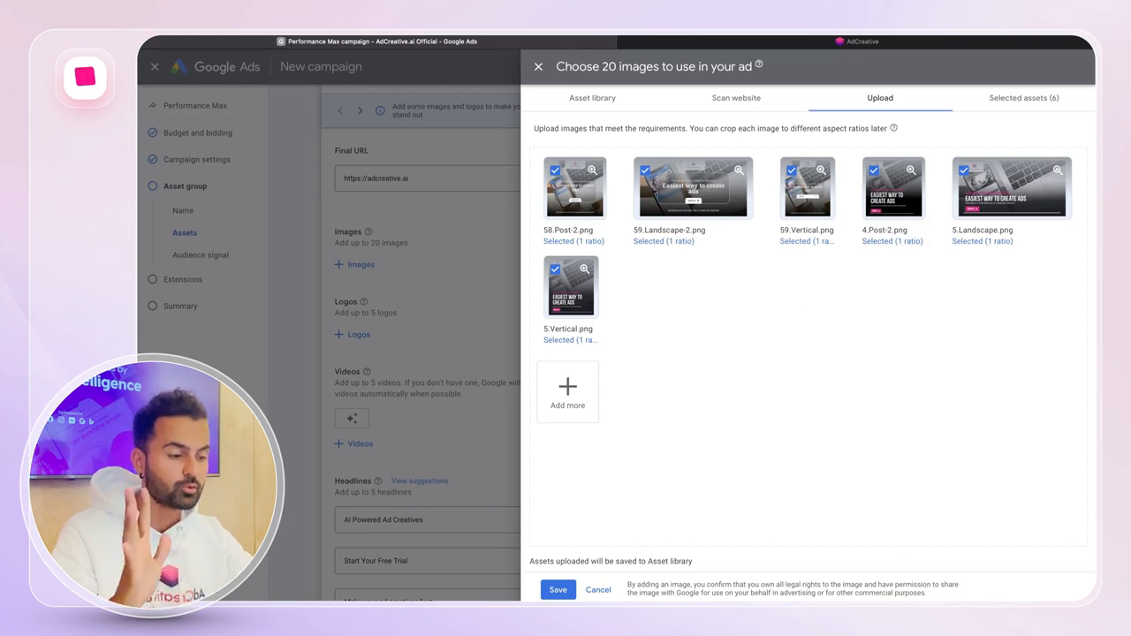
click(557, 590)
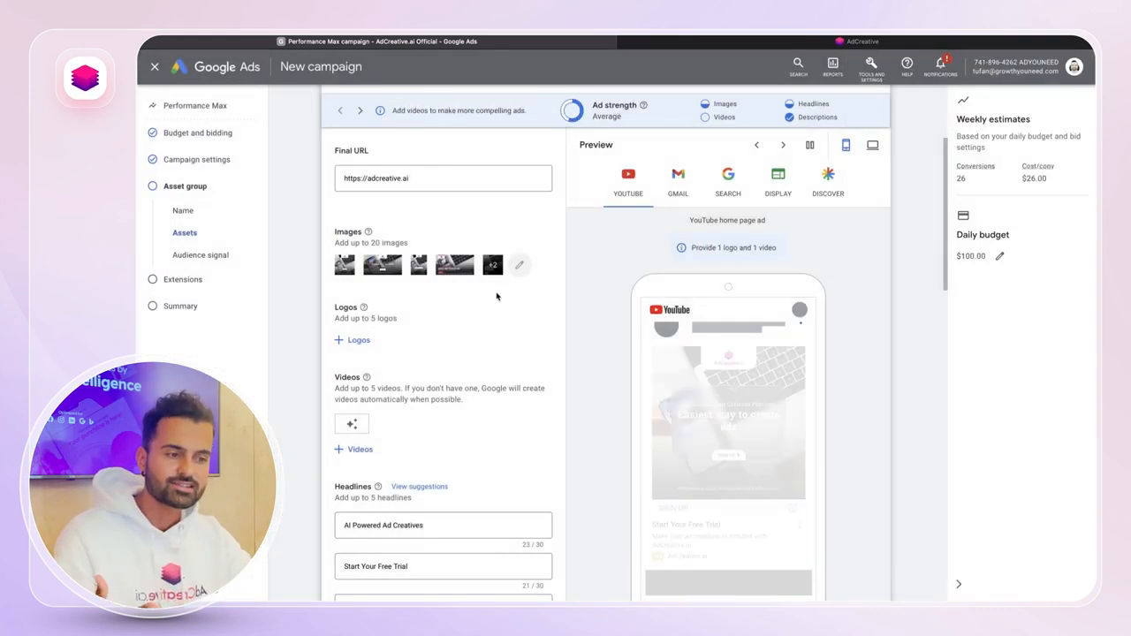
Add Square Logo 2.png, Landscape Logo.png and Square Logo.png from the asset library as the asset group's logos.
click(357, 340)
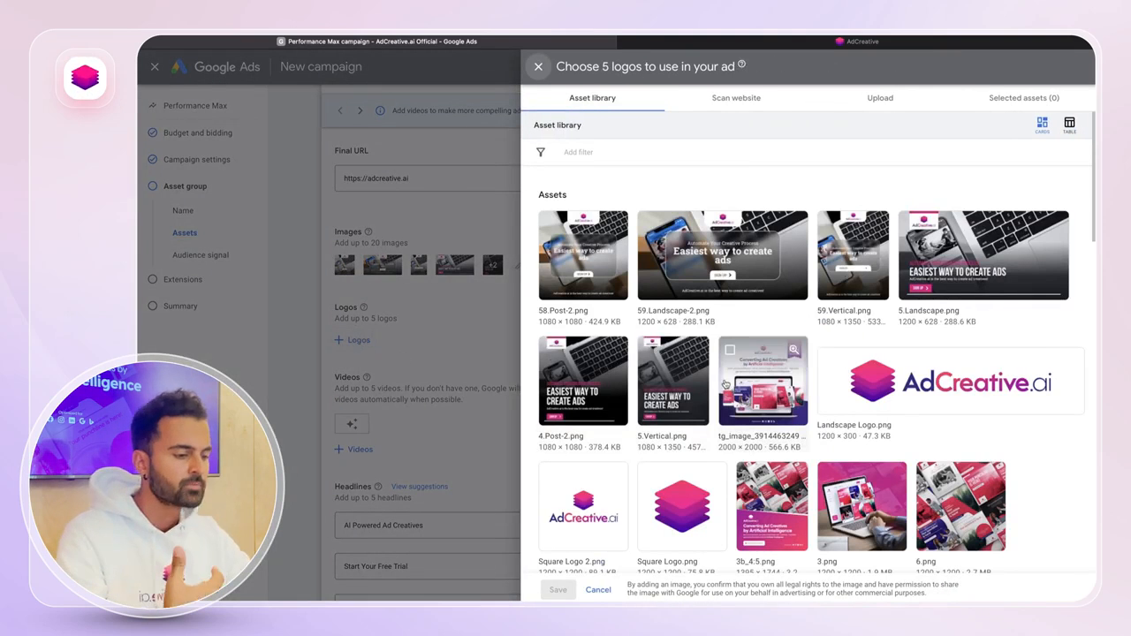
scroll(733, 350, down, 3)
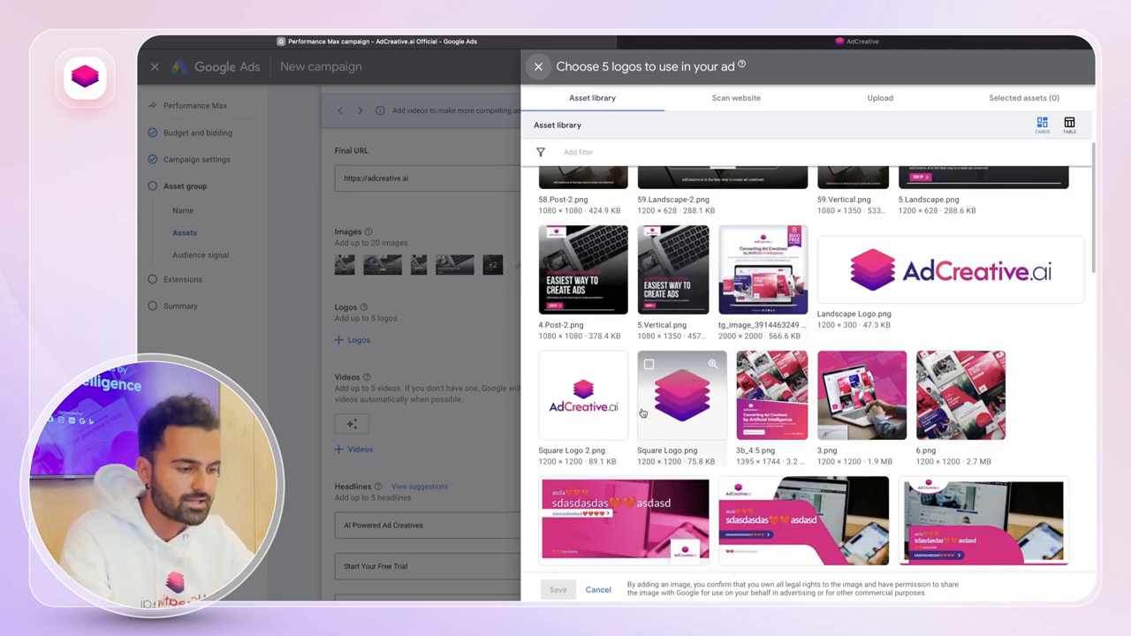
click(596, 423)
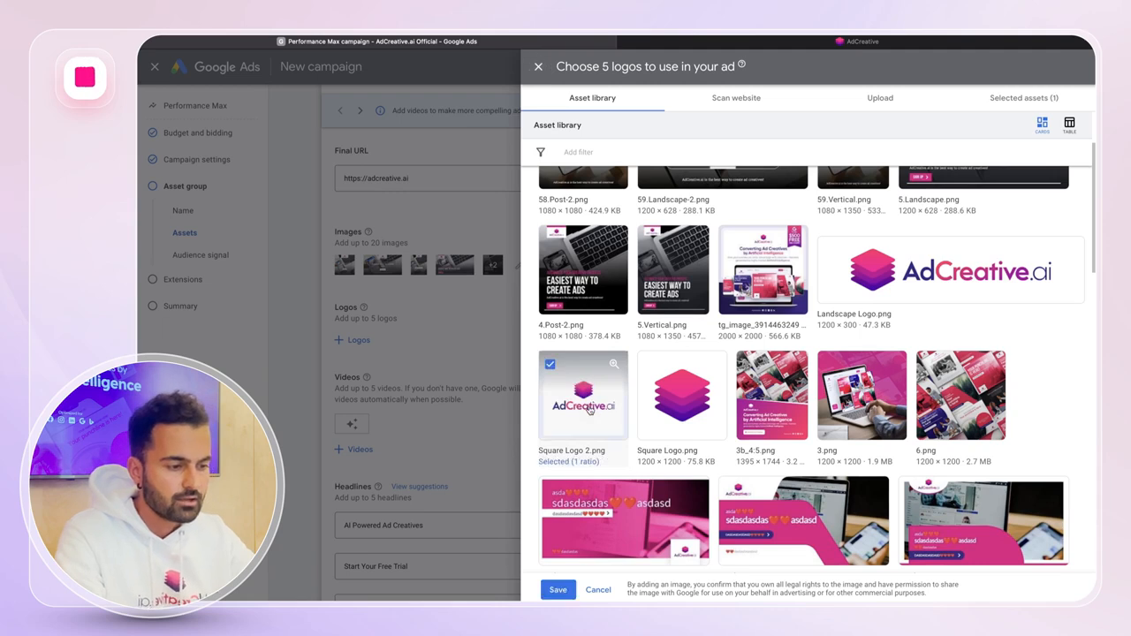
click(917, 292)
click(685, 398)
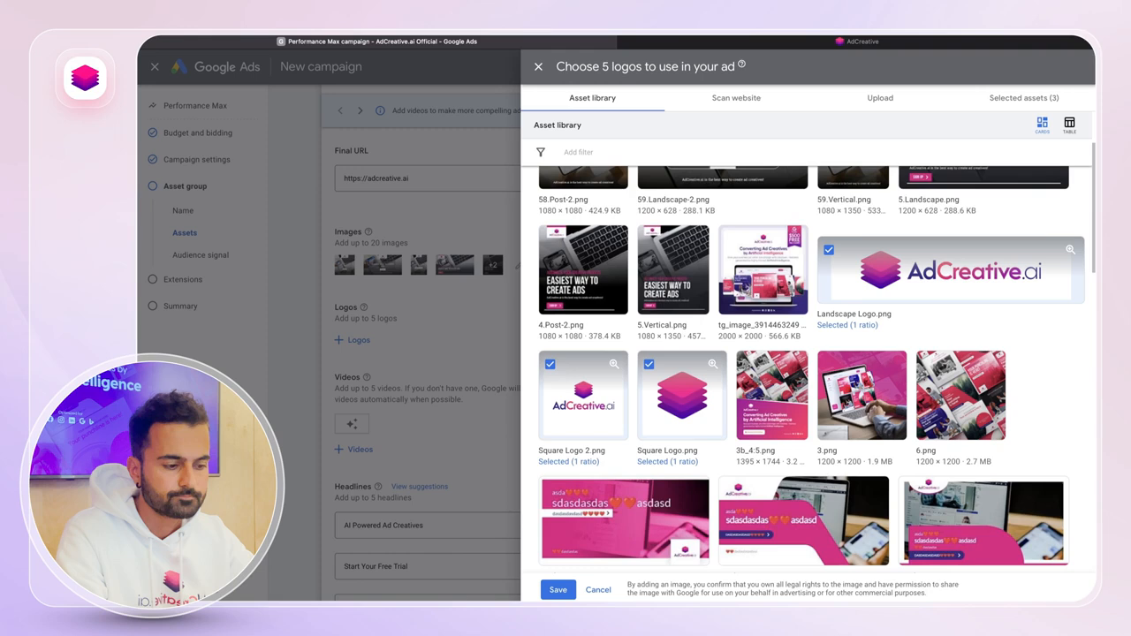
click(556, 590)
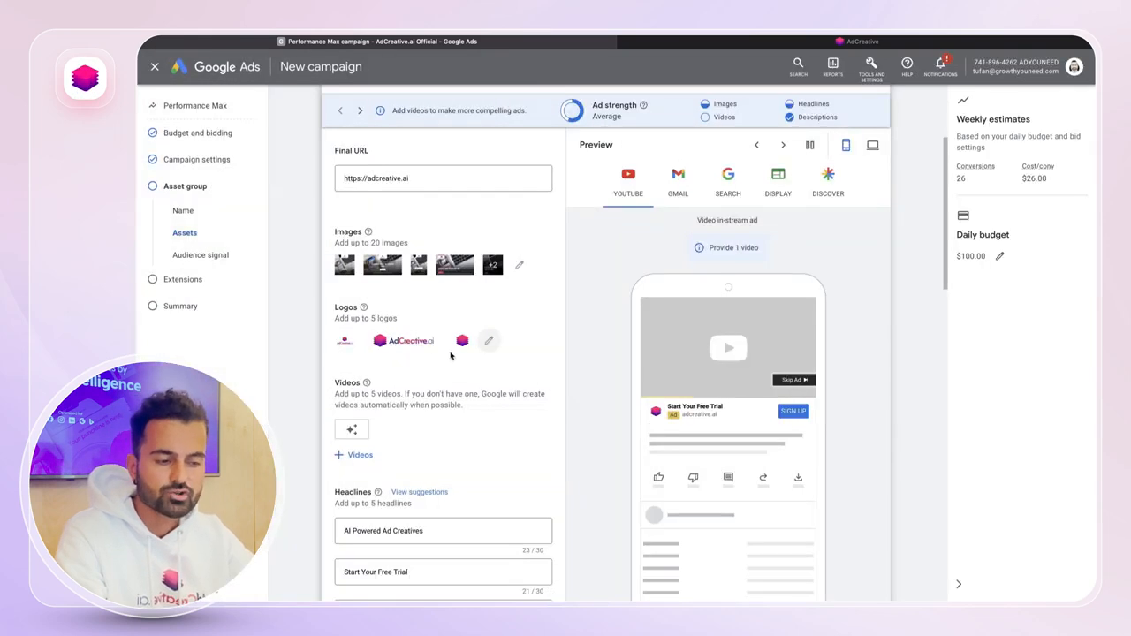
Add the 0:39 AdCreative AI video "Converting Ad Creatives" from the asset library to the asset group, and preview the Display ad.
click(362, 455)
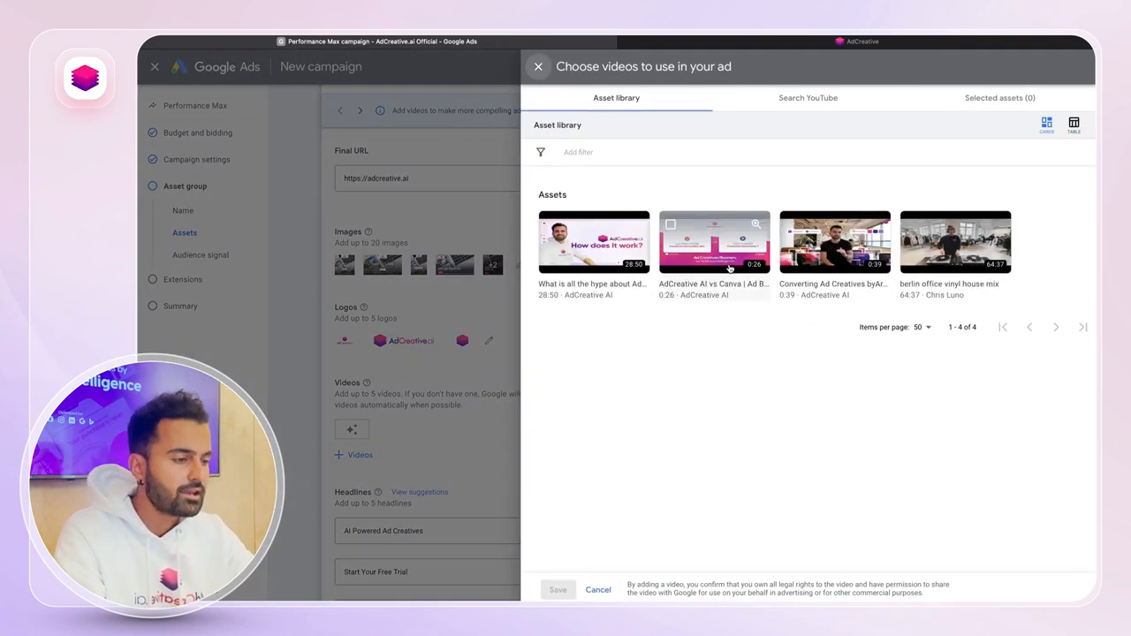
click(853, 259)
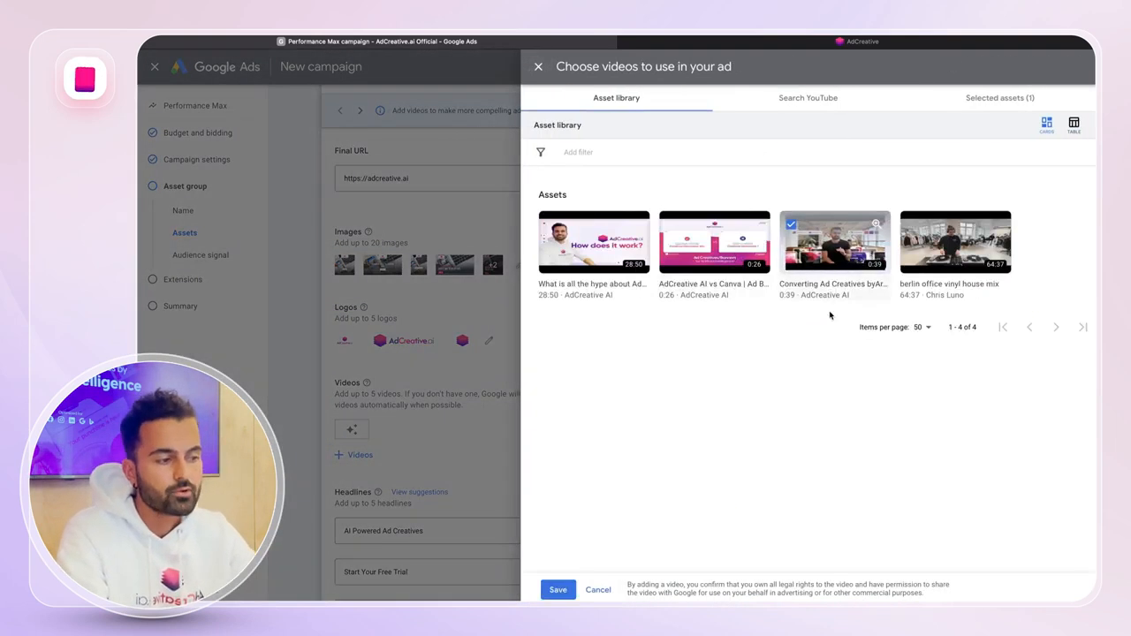
click(557, 590)
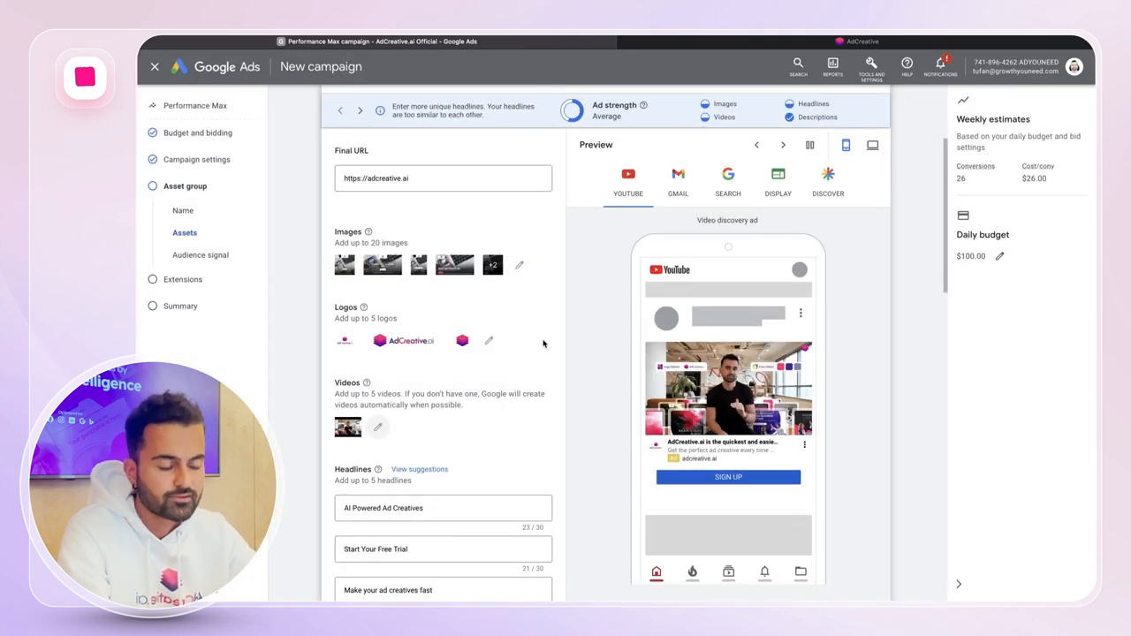
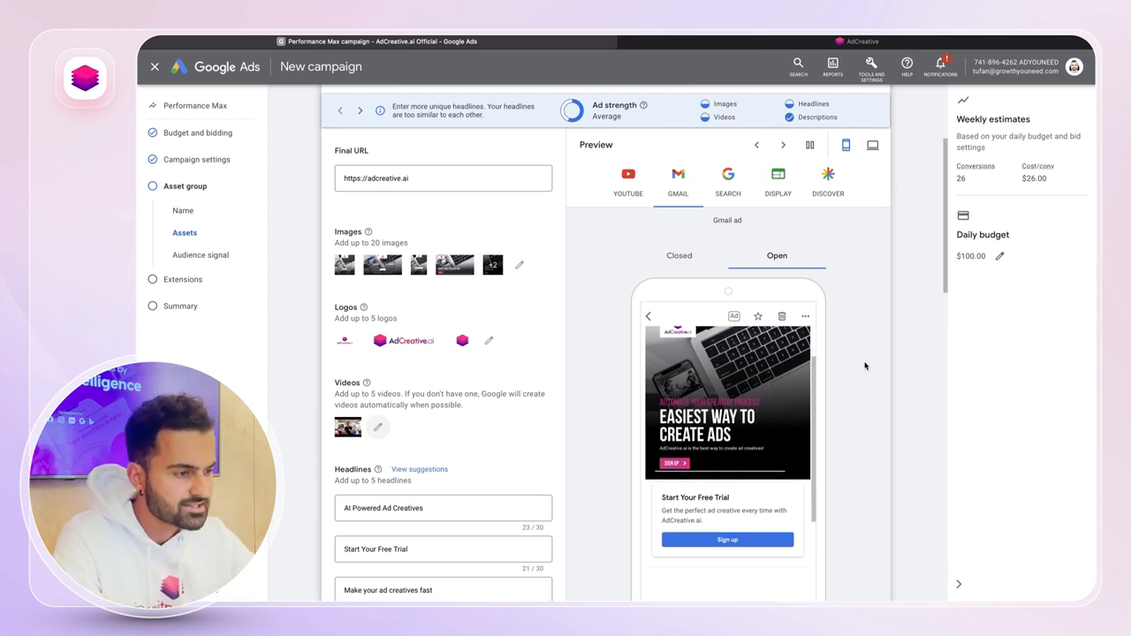
scroll(848, 367, down, 2)
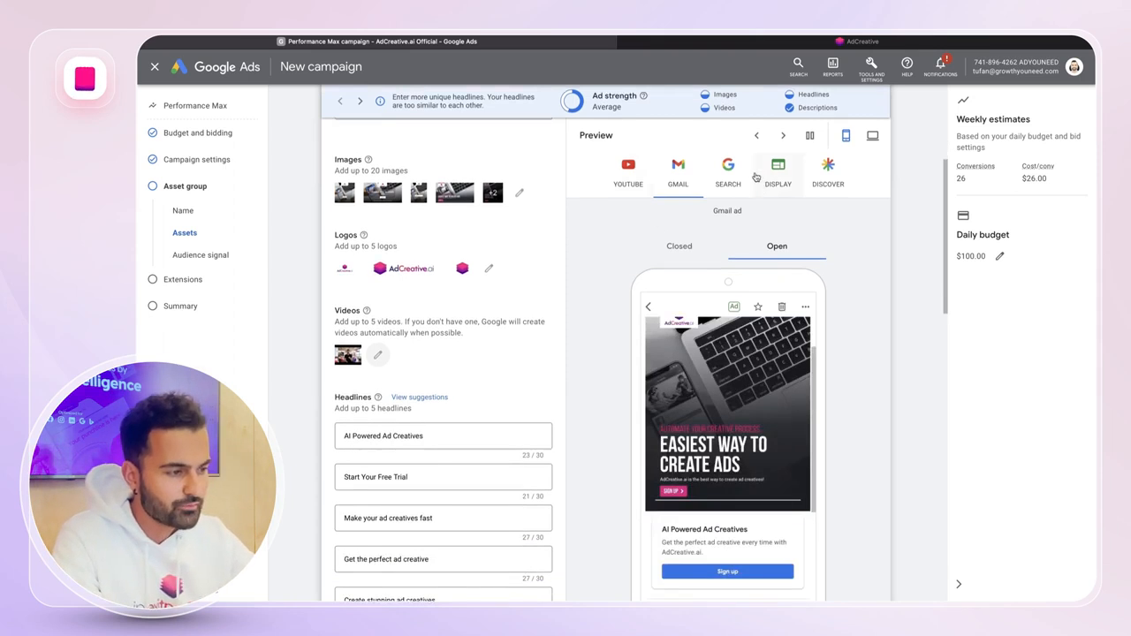
click(782, 176)
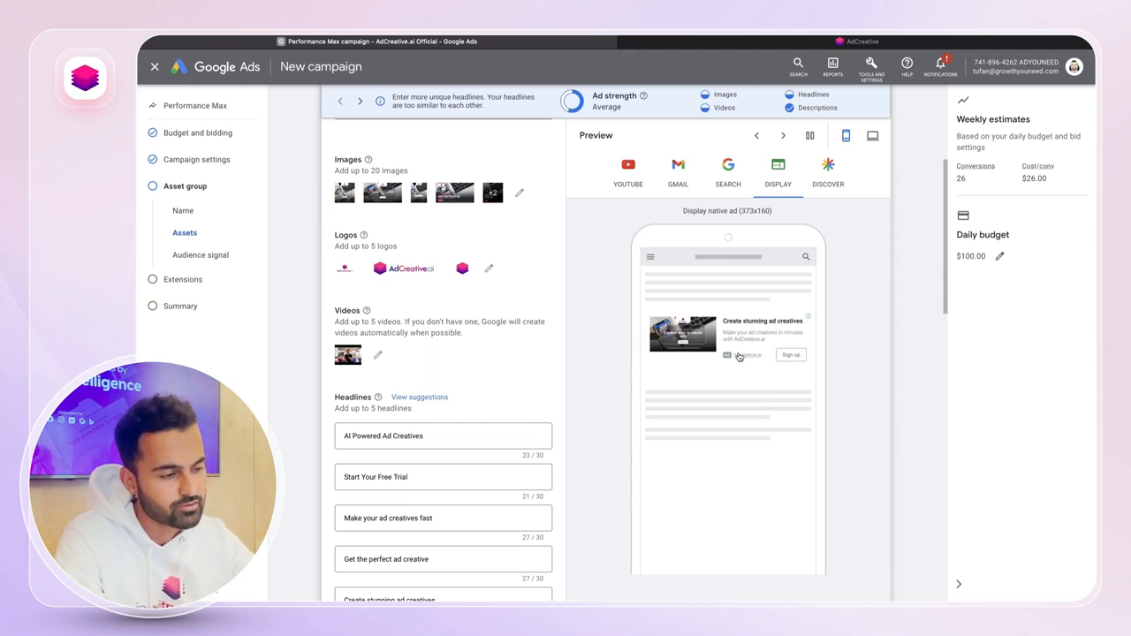
Expand the ad URL options below the business name and set the first display path part to 7-days-trial.
scroll(472, 363, down, 15)
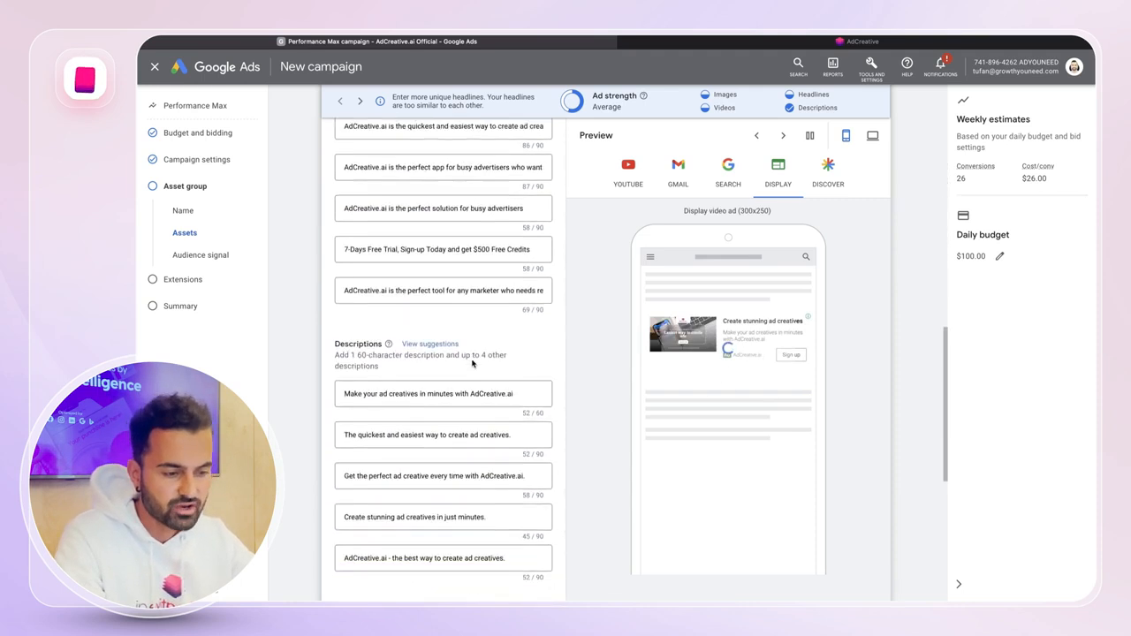
click(459, 360)
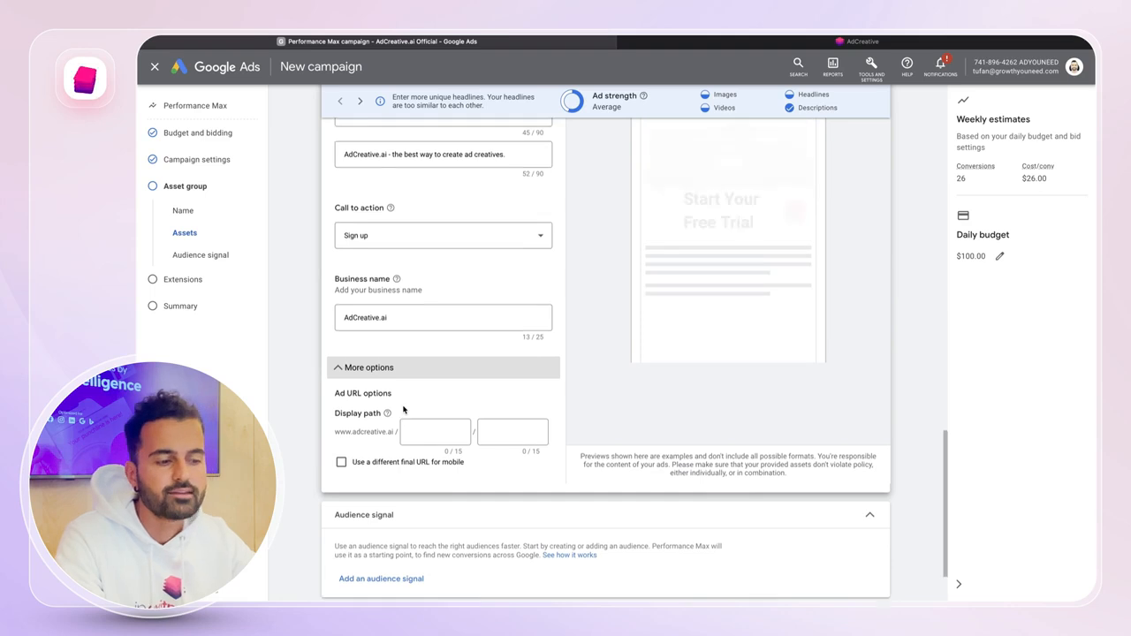
scroll(403, 408, up, 3)
scroll(403, 409, up, 3)
scroll(404, 408, down, 6)
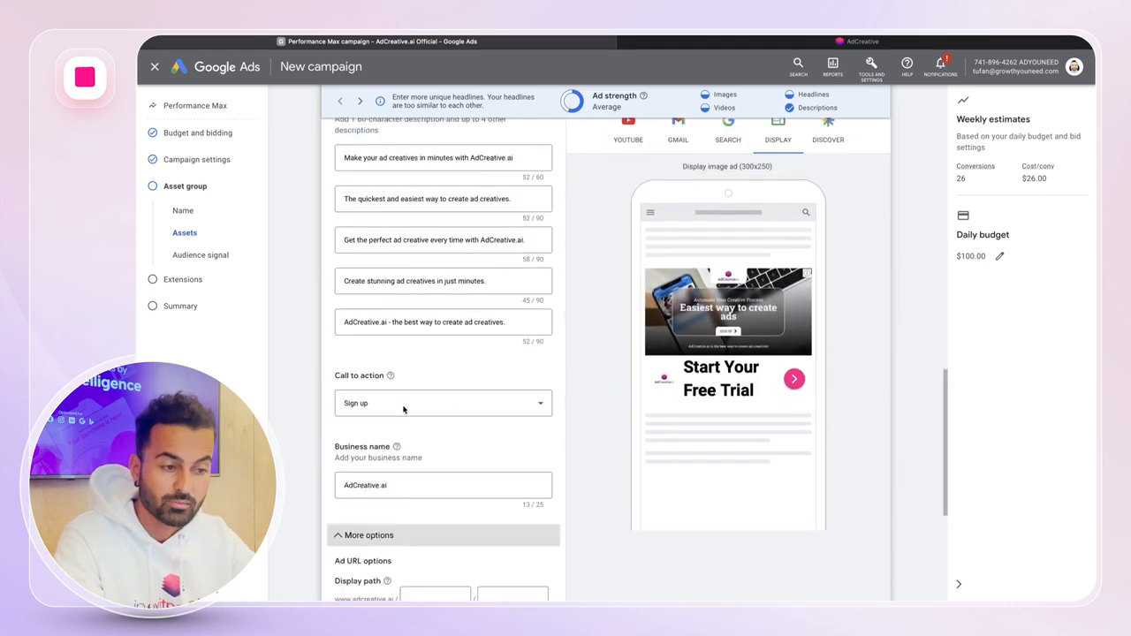
click(433, 329)
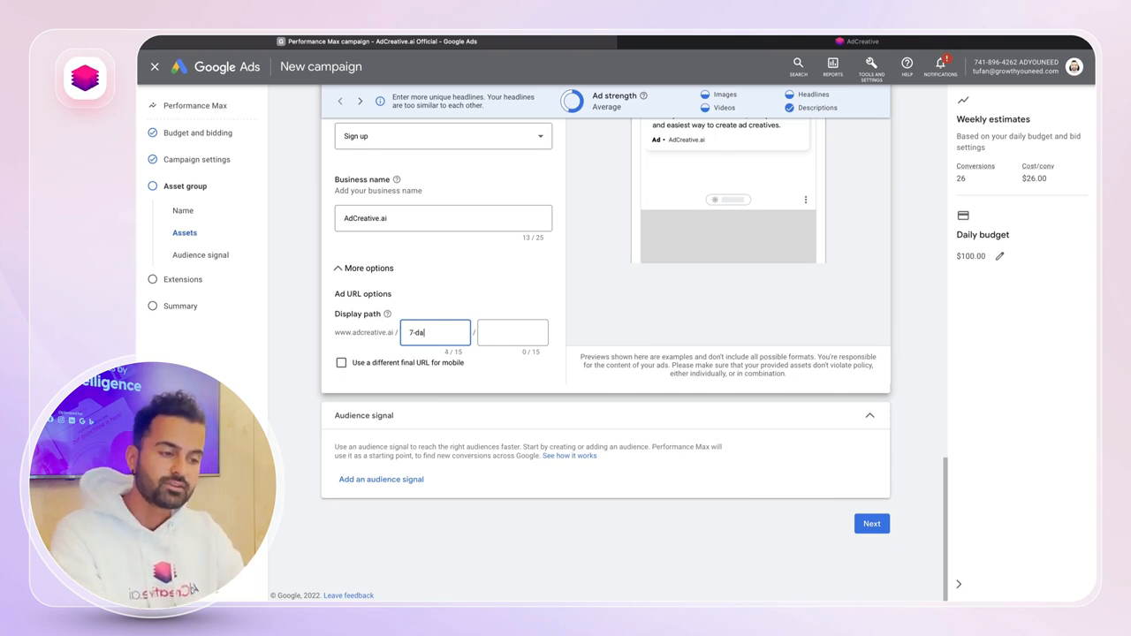
text(ys-trial)
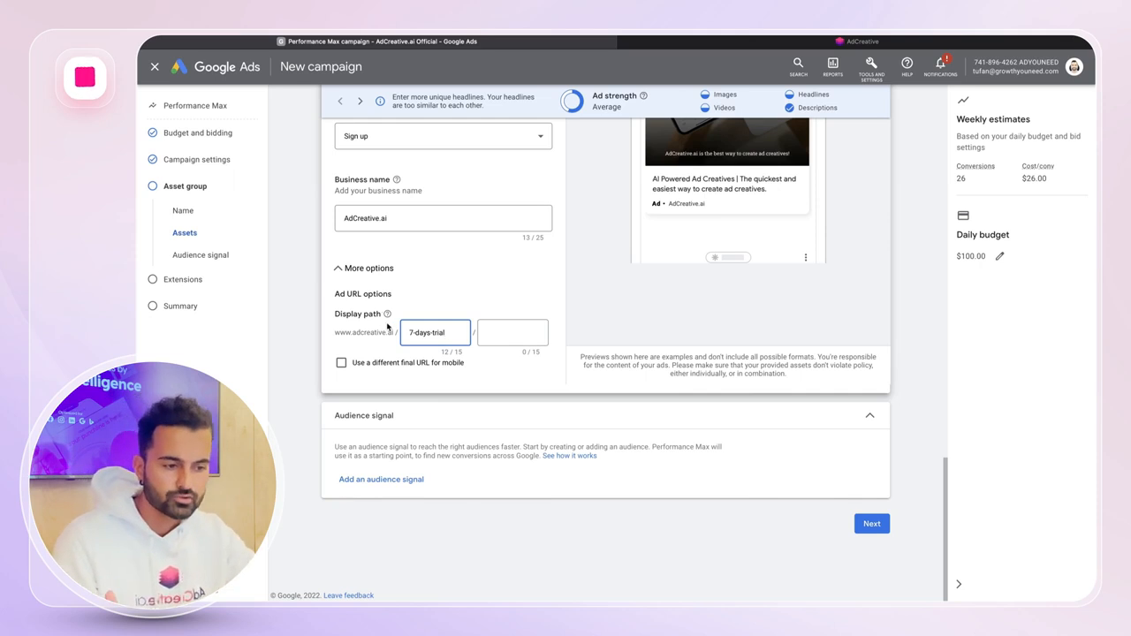
click(306, 329)
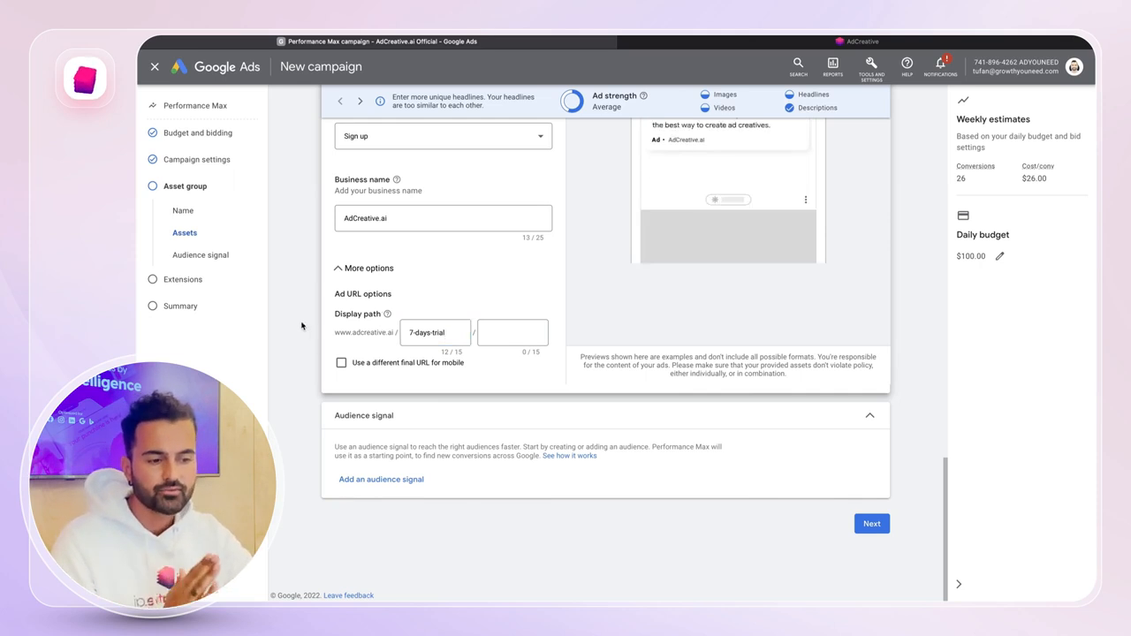
Start a new audience signal for the asset group and open a new custom segment in it.
click(381, 479)
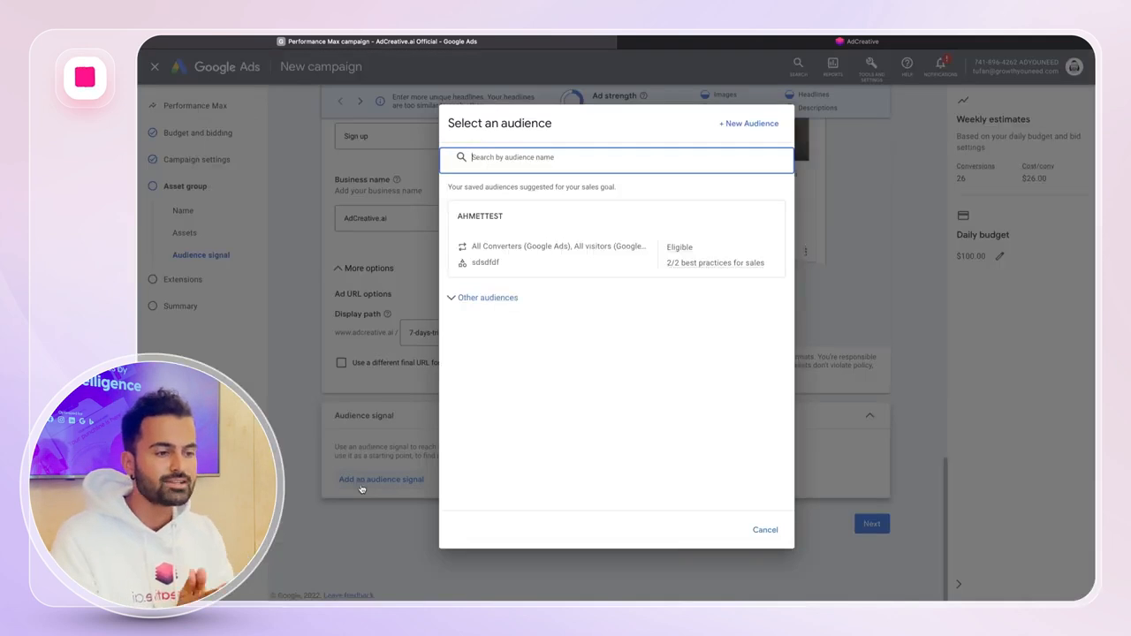
click(733, 125)
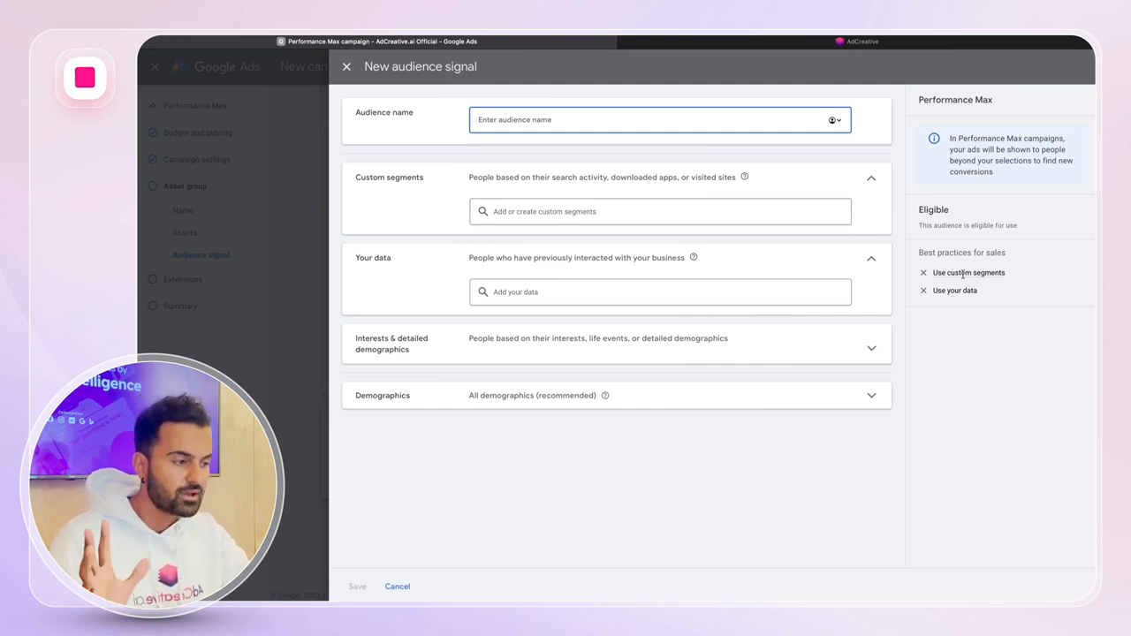
mouse_move(959, 276)
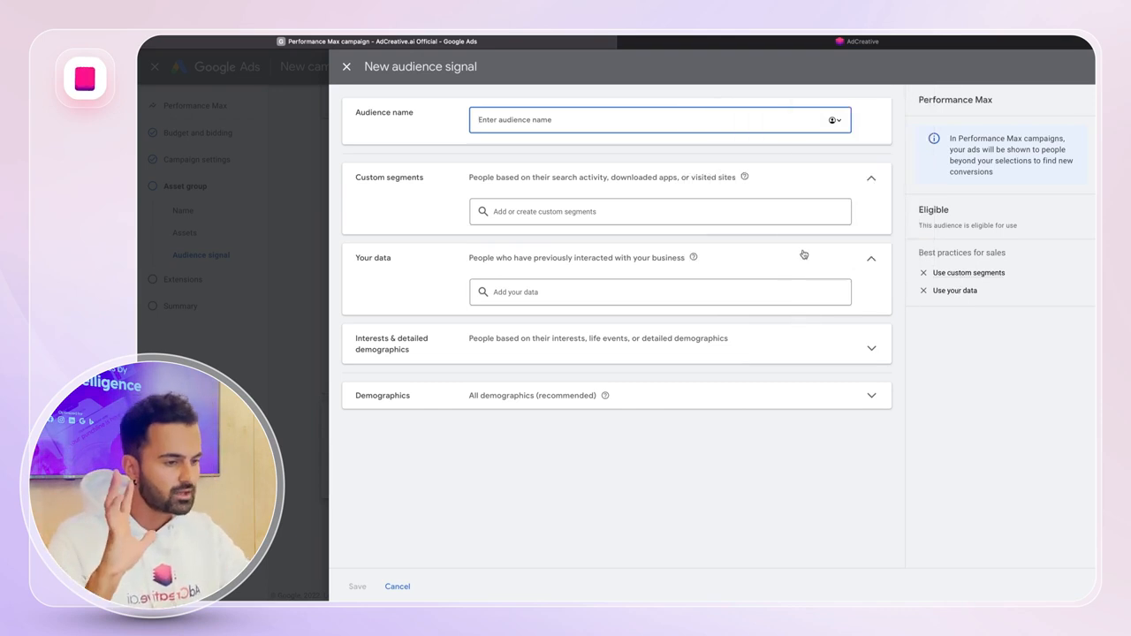
click(744, 213)
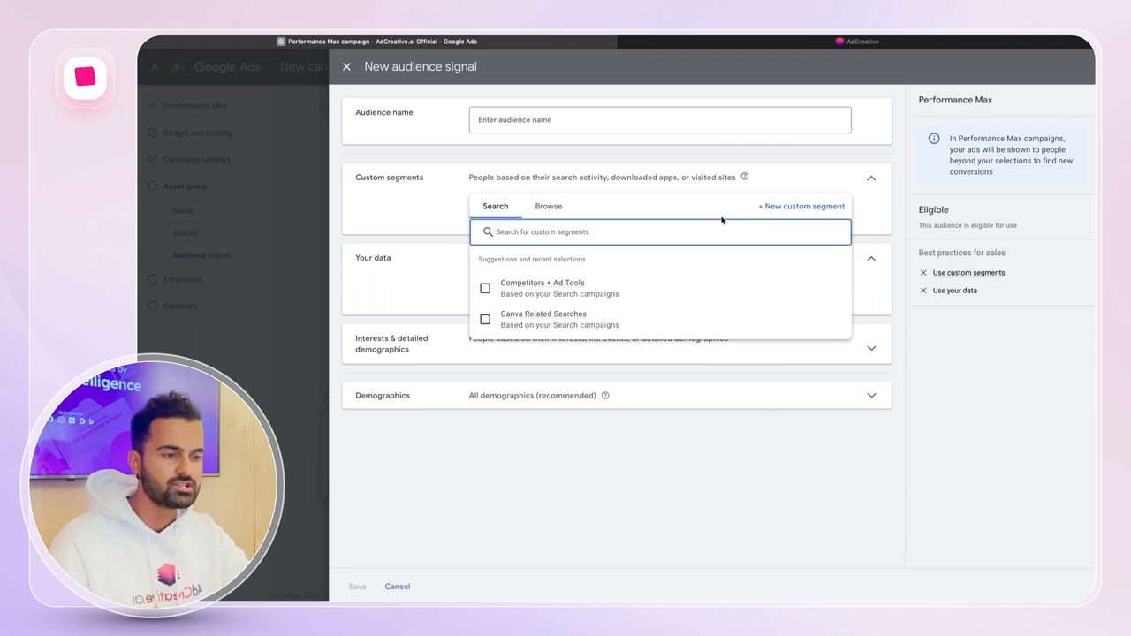
click(800, 208)
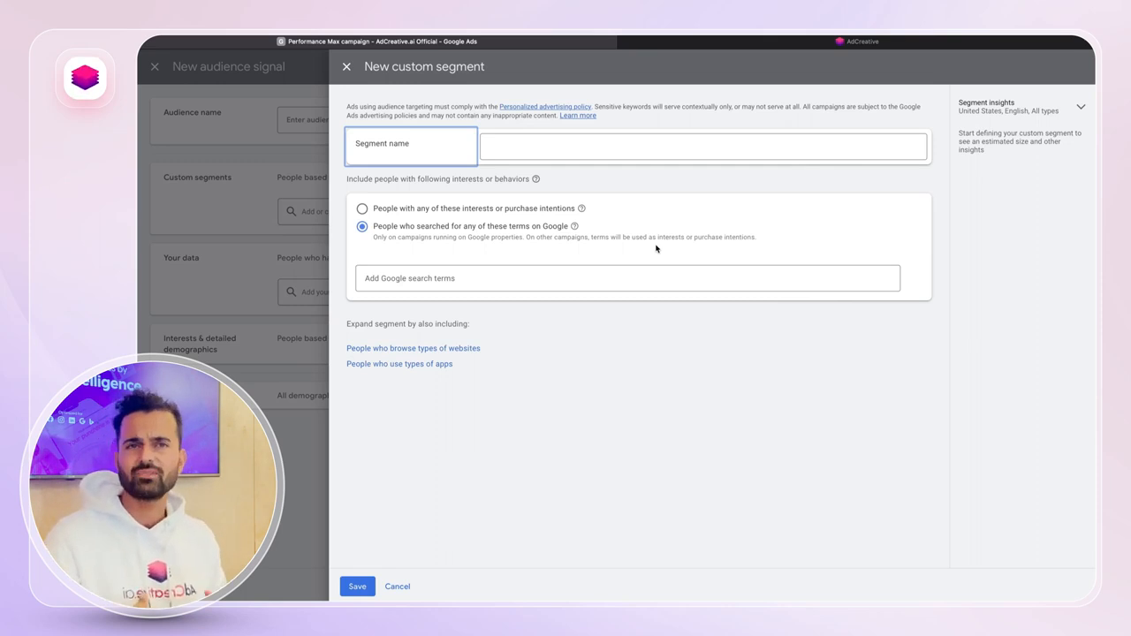
Add the Google search terms "social media canva templates" and "canva" to the new custom segment.
click(596, 276)
text(canva)
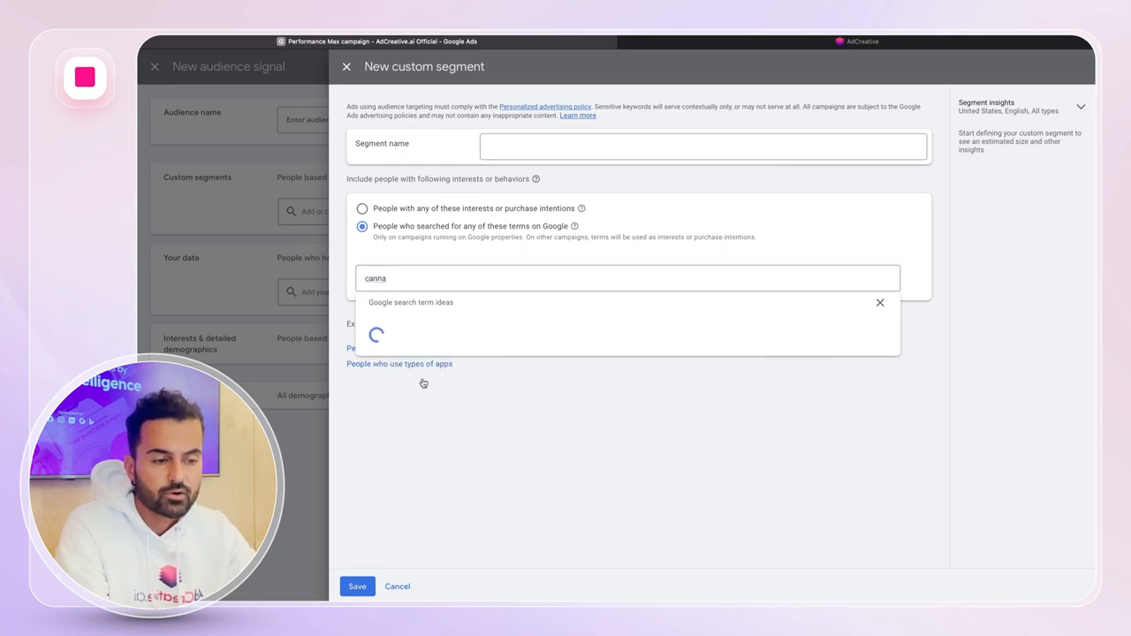
click(421, 274)
key(BackSpace)
key(BackSpace)
key(BackSpace)
key(BackSpace)
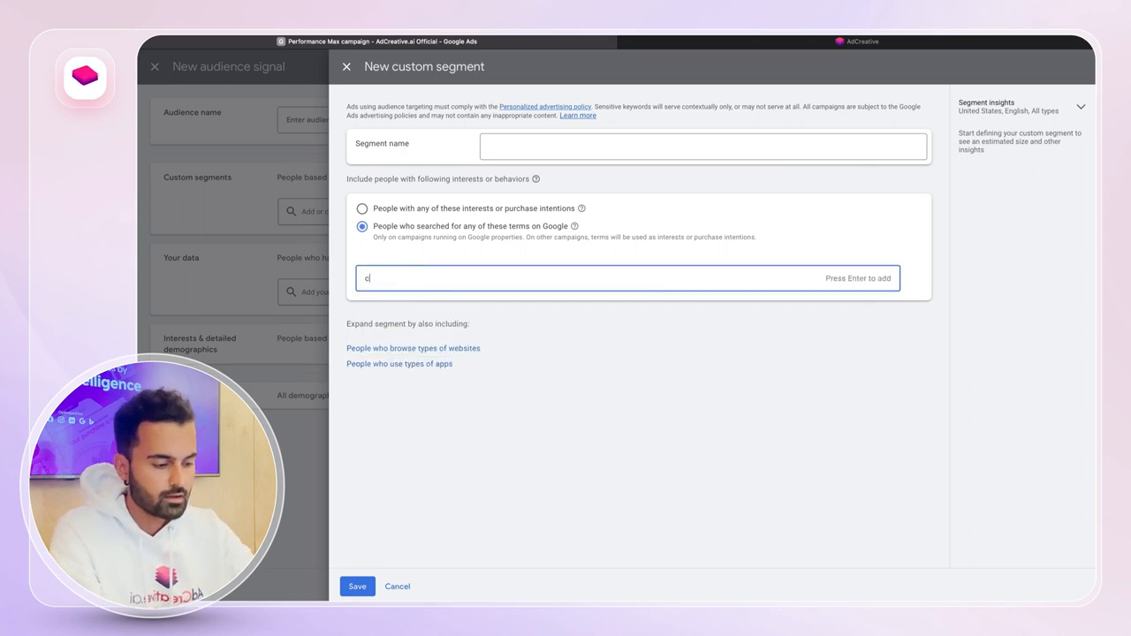
text(anva)
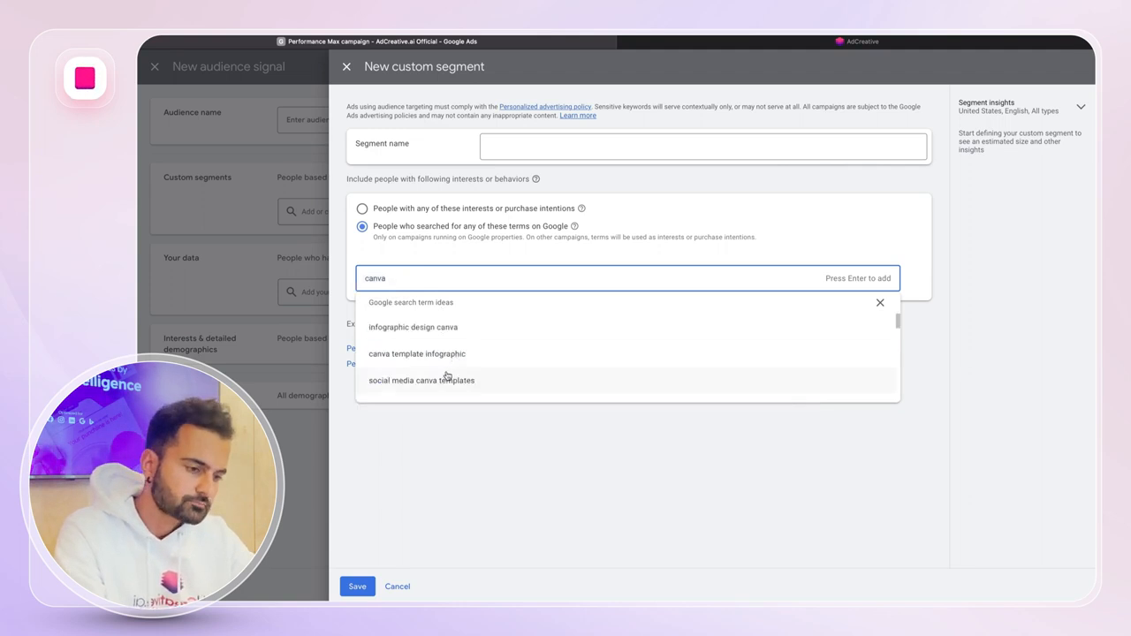
click(447, 378)
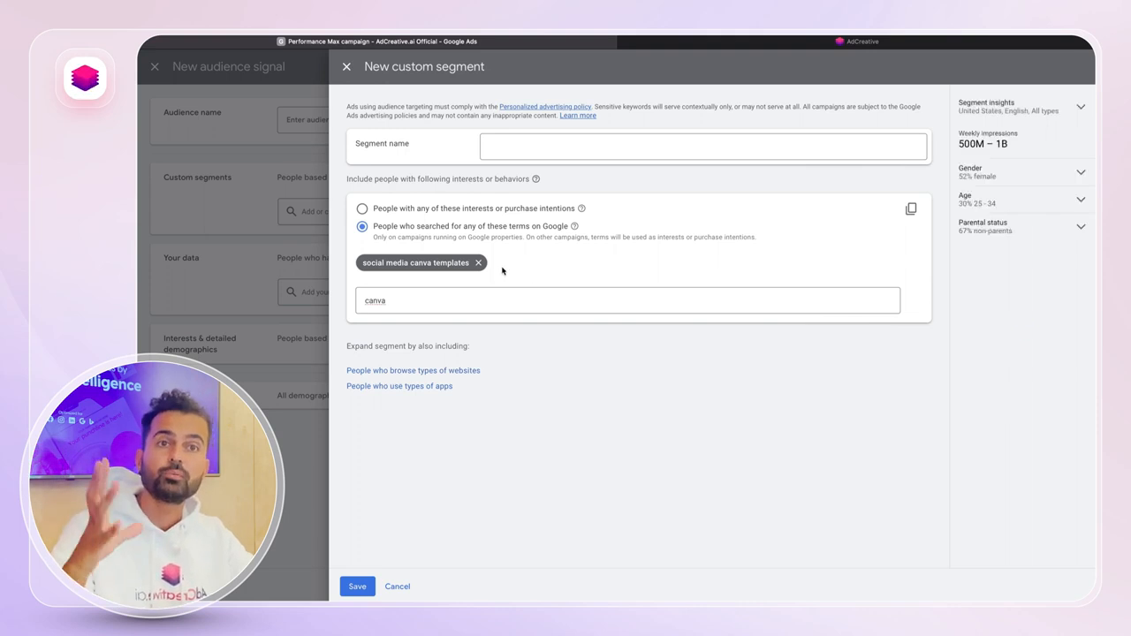
click(469, 299)
key(Return)
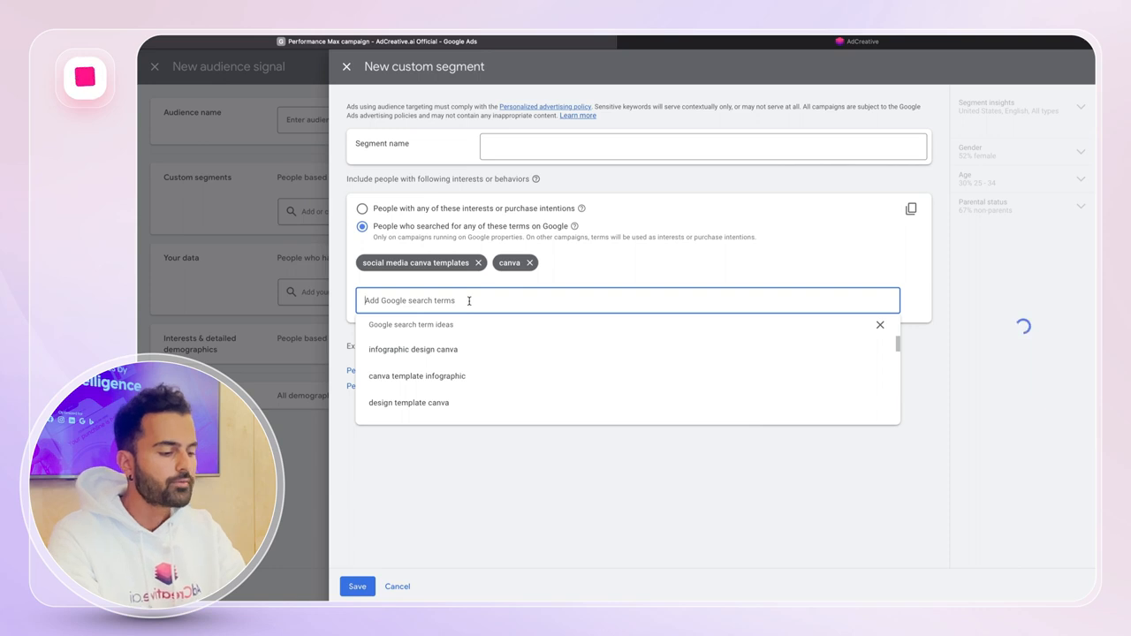
Add "google performance max" as another Google search term in the custom segment.
text(go)
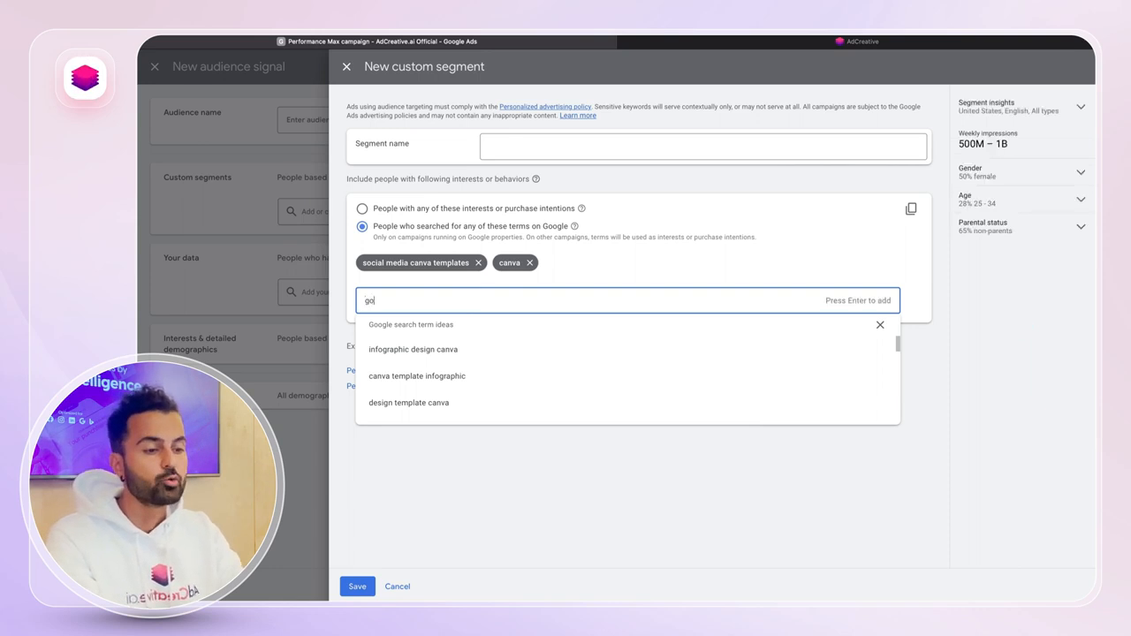
text(ogle. ad)
key(super+a)
text(google )
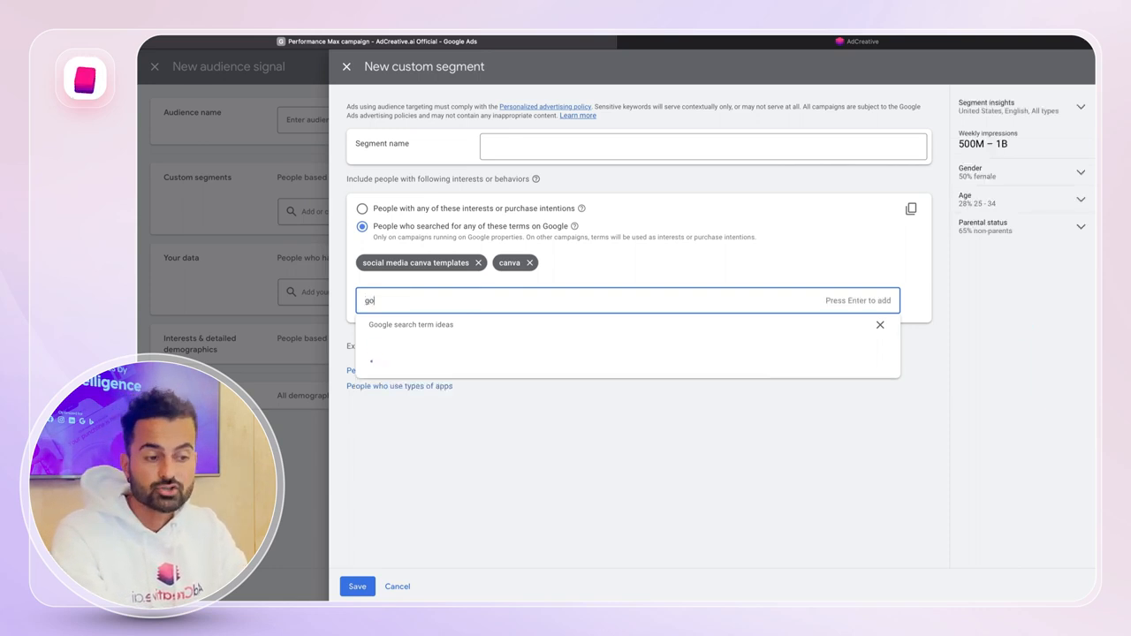
text(performance )
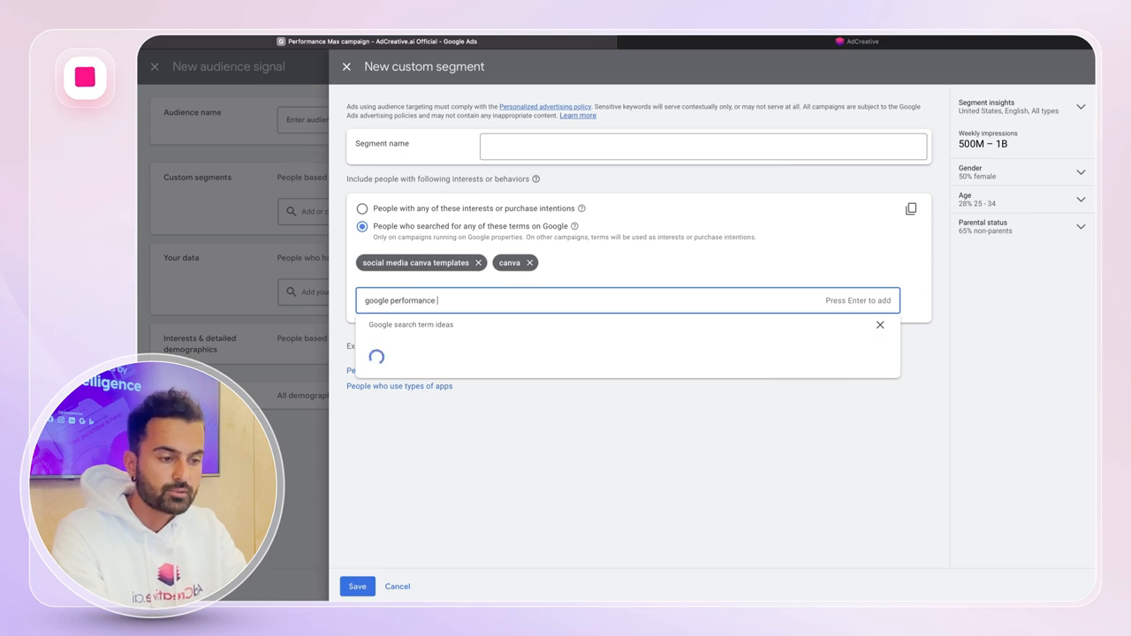
text(max)
key(Return)
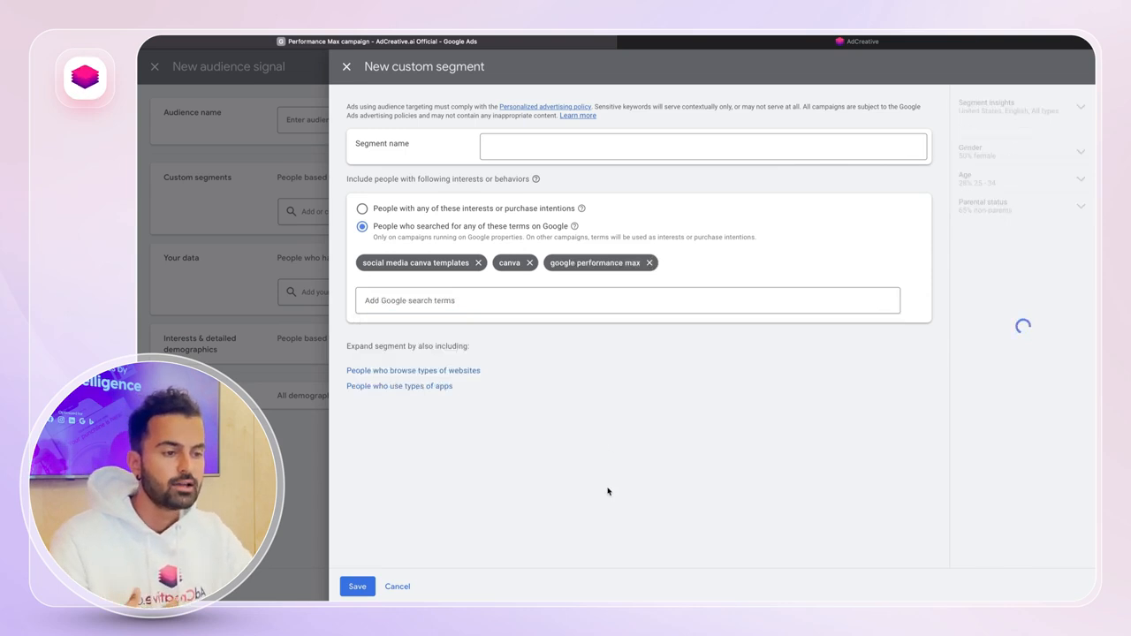
Name the custom segment "Canva and Performance Max Searches" and save it to the audience signal.
click(580, 157)
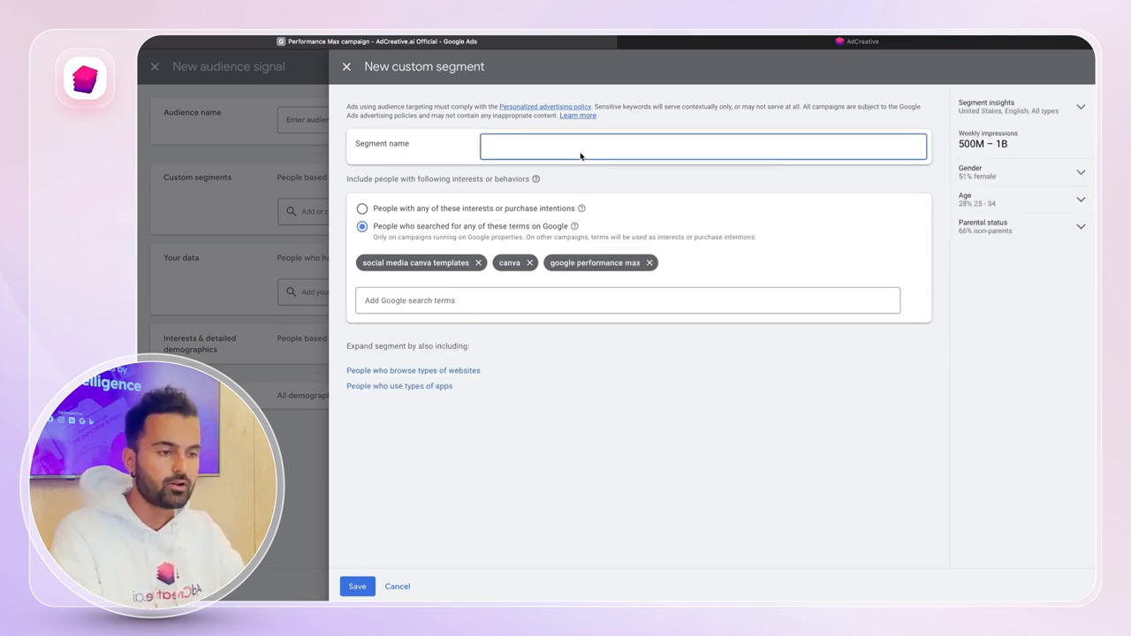
text(c)
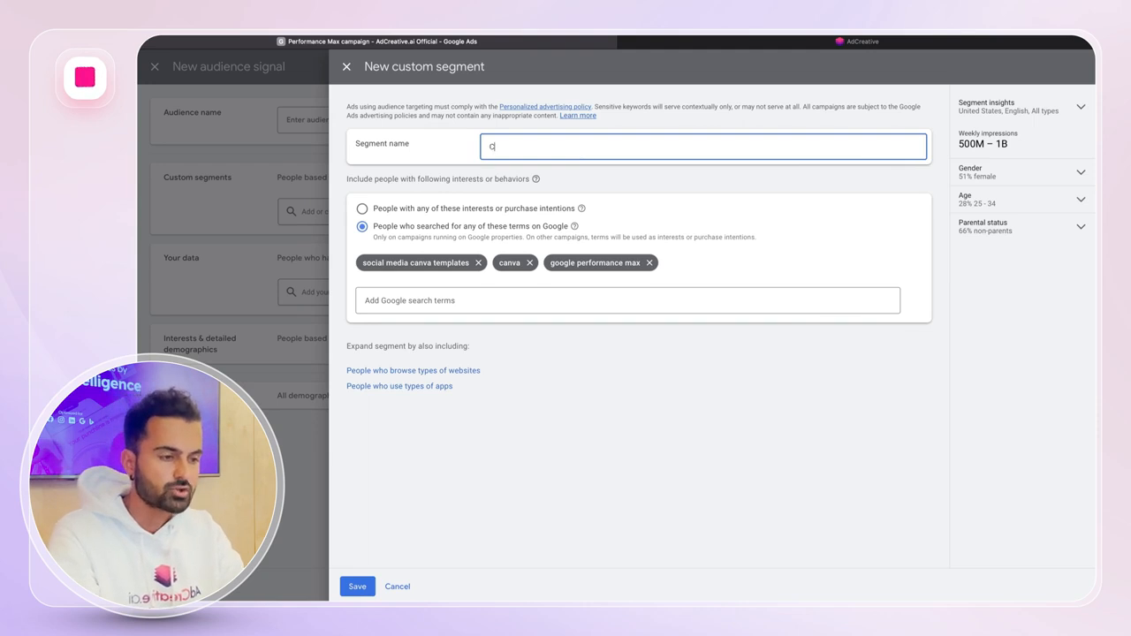
text(anva and )
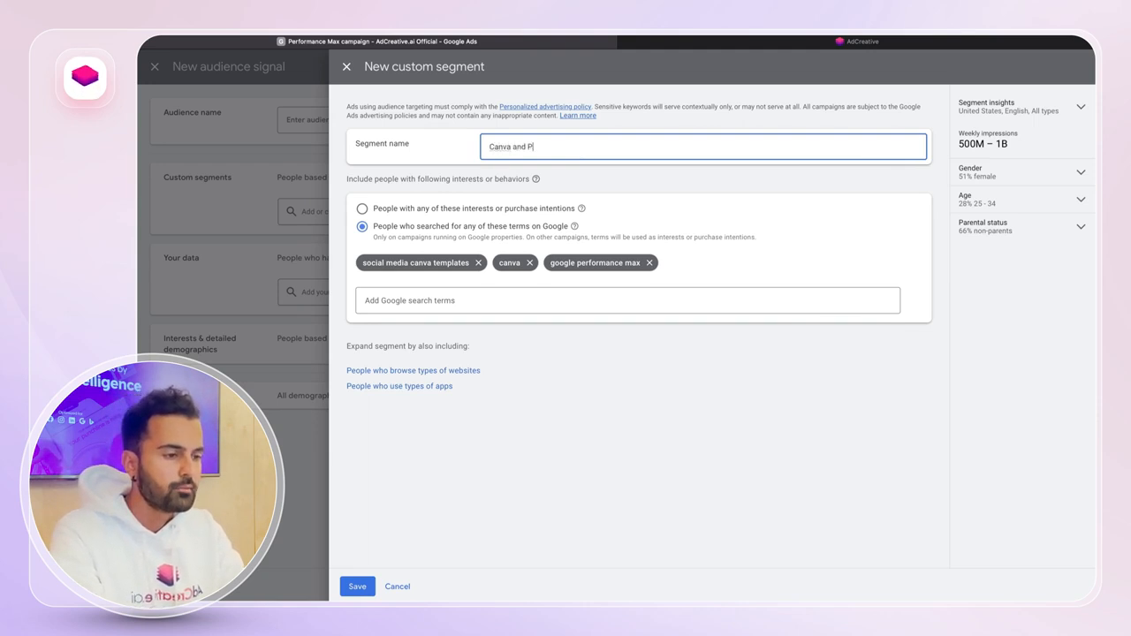
text(Pmax Searches)
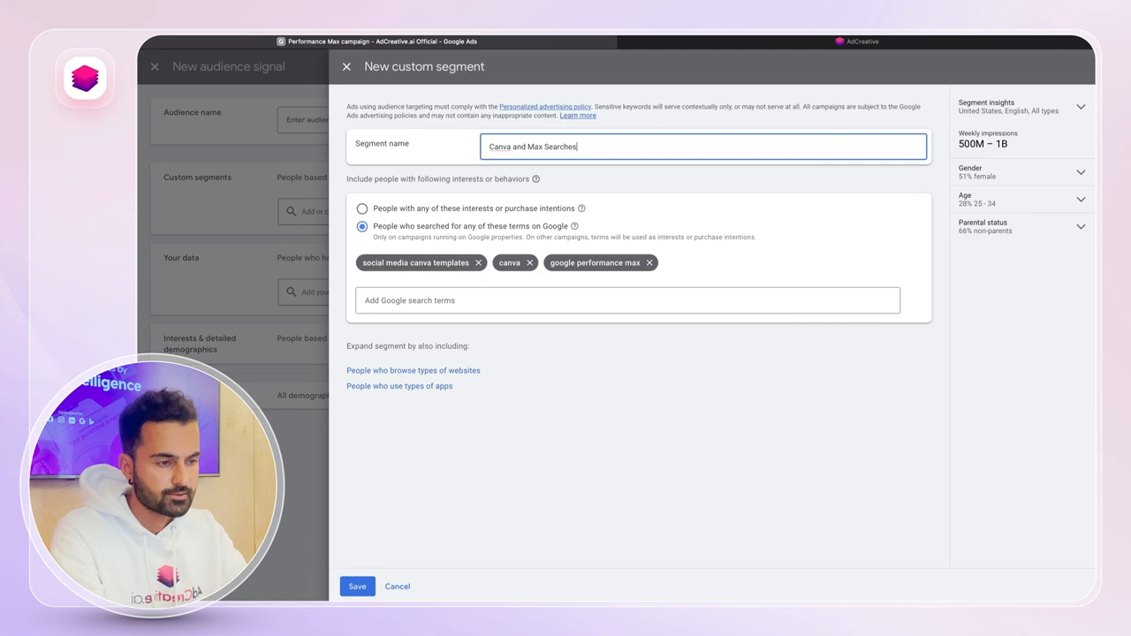
key(alt+shift+Left)
key(alt+shift+Left)
key(Left)
text(Perfor)
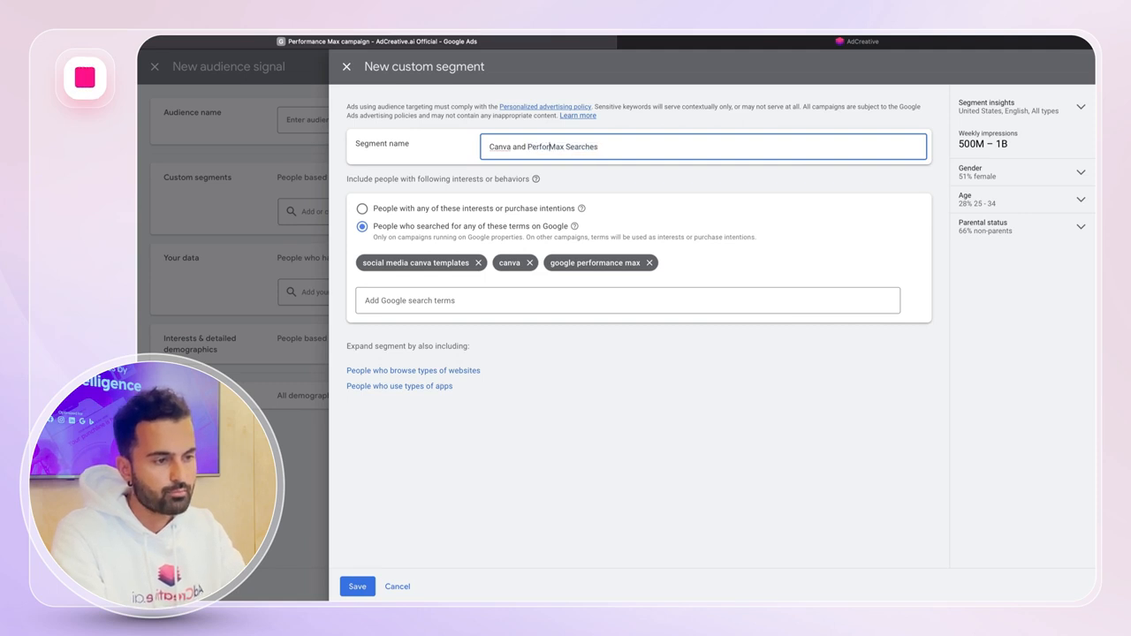
text(mance)
click(356, 585)
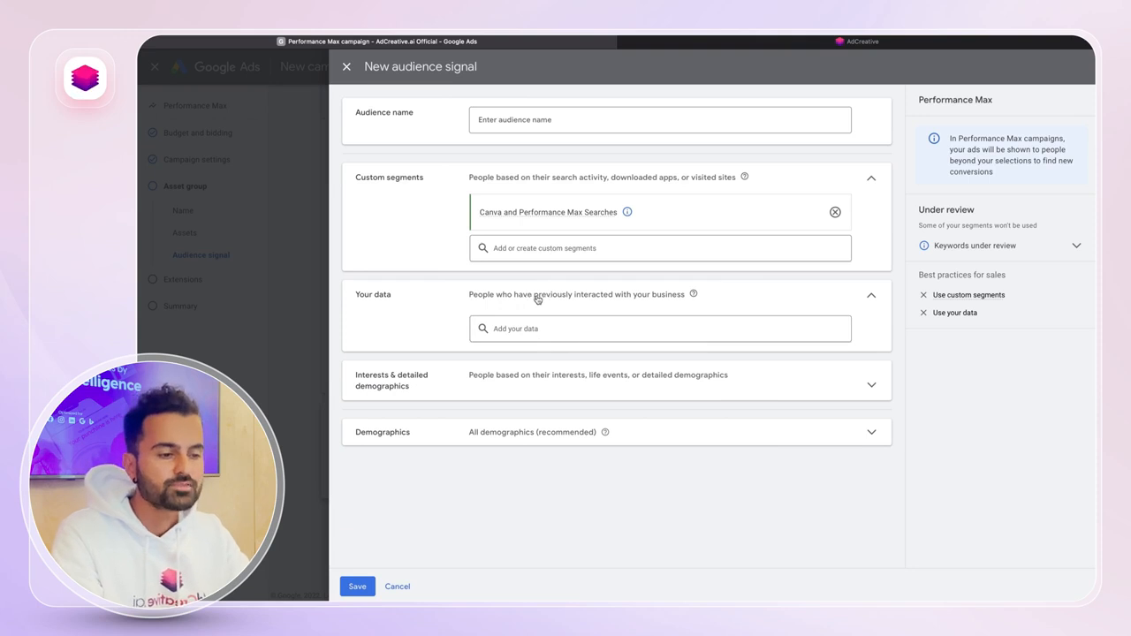
Add All converters, Purchasers of AdCreative.ai, All visitors (Google Ads) and All Users of AdCreative.ai as the audience signal's own data.
click(530, 329)
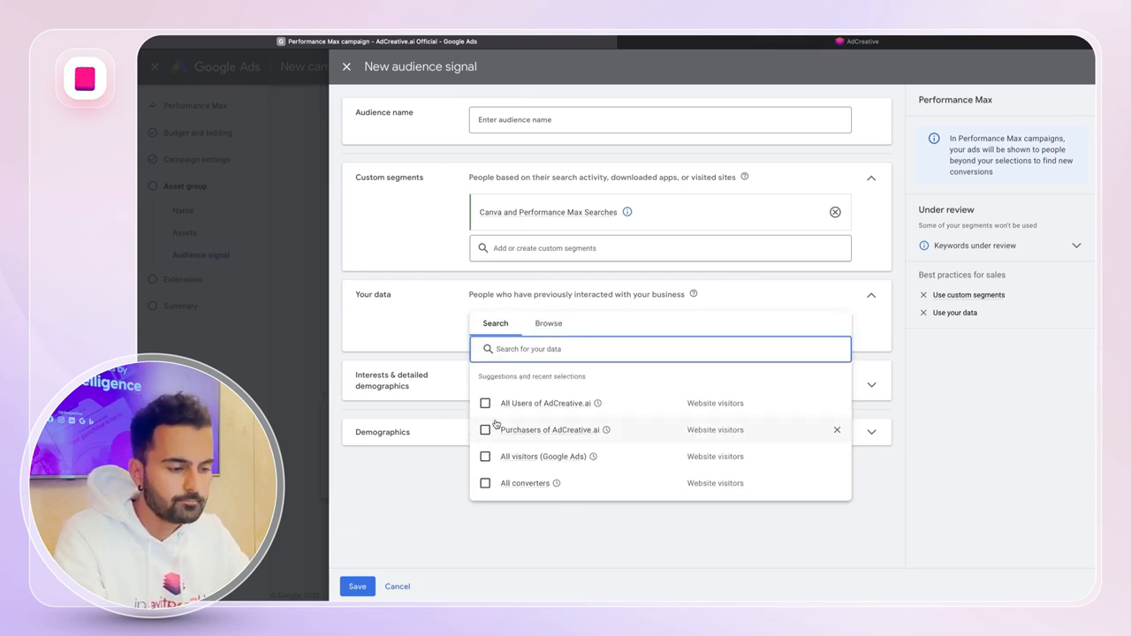
click(487, 402)
click(486, 439)
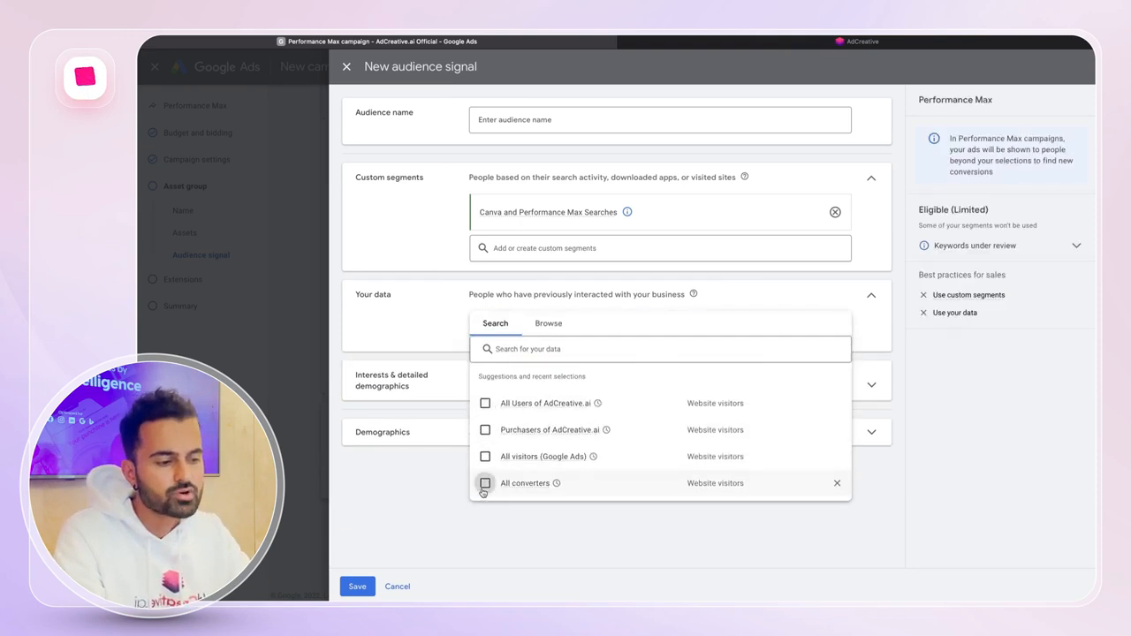
click(487, 480)
click(486, 466)
click(484, 519)
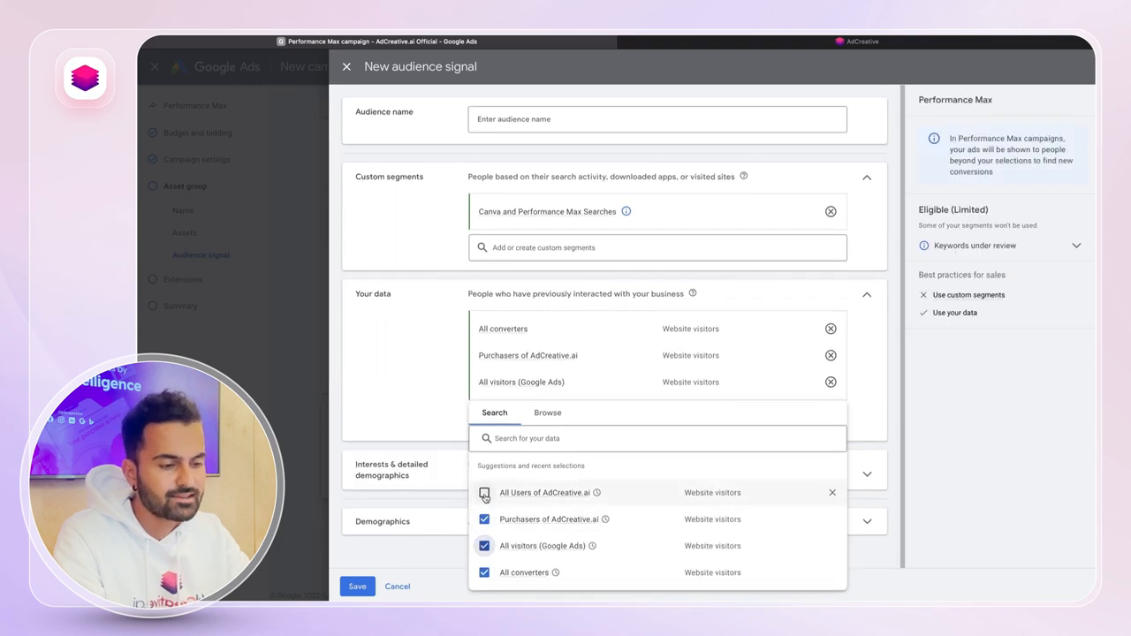
click(484, 493)
click(415, 313)
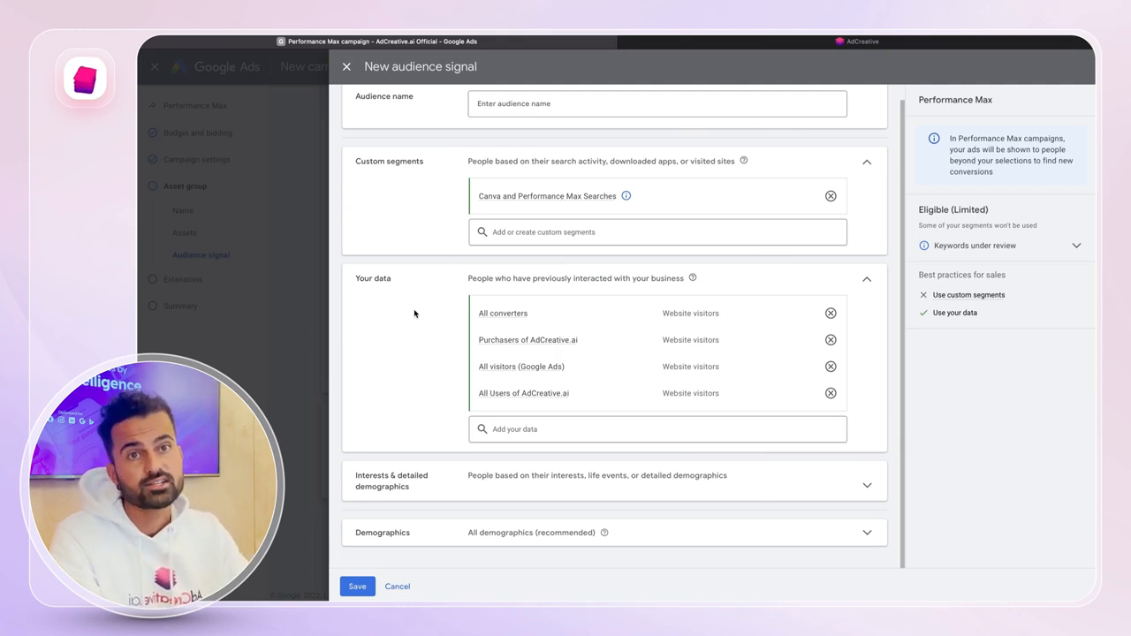
Search the interests and detailed demographics for "advertising" and add the in-market segments Web Advertising Services and Advertising.
click(457, 475)
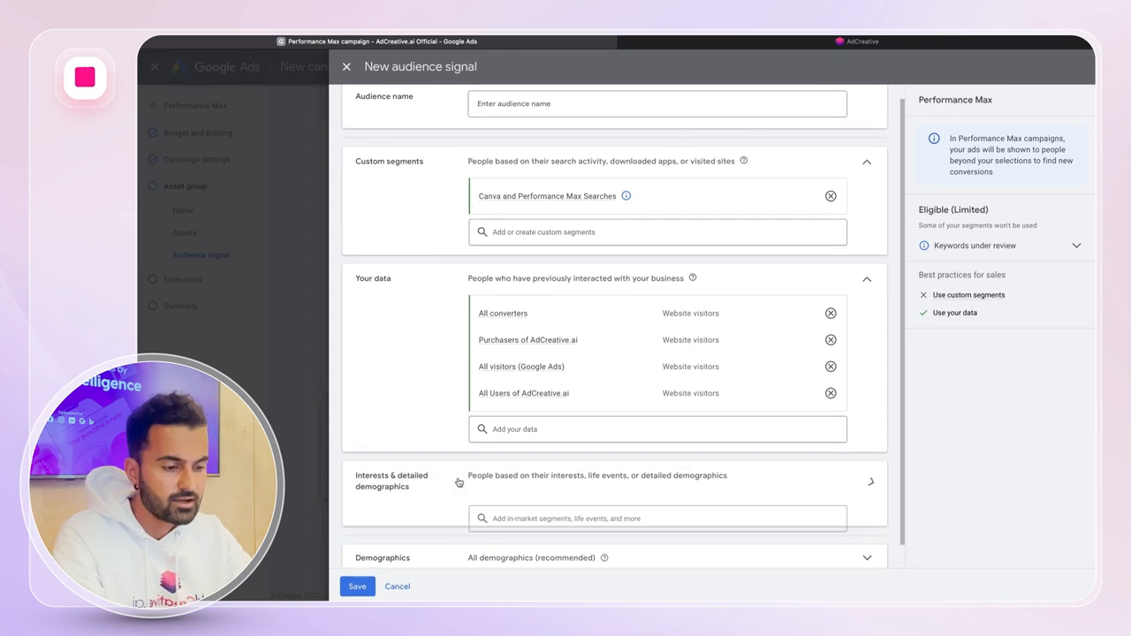
scroll(445, 383, down, 1)
click(545, 478)
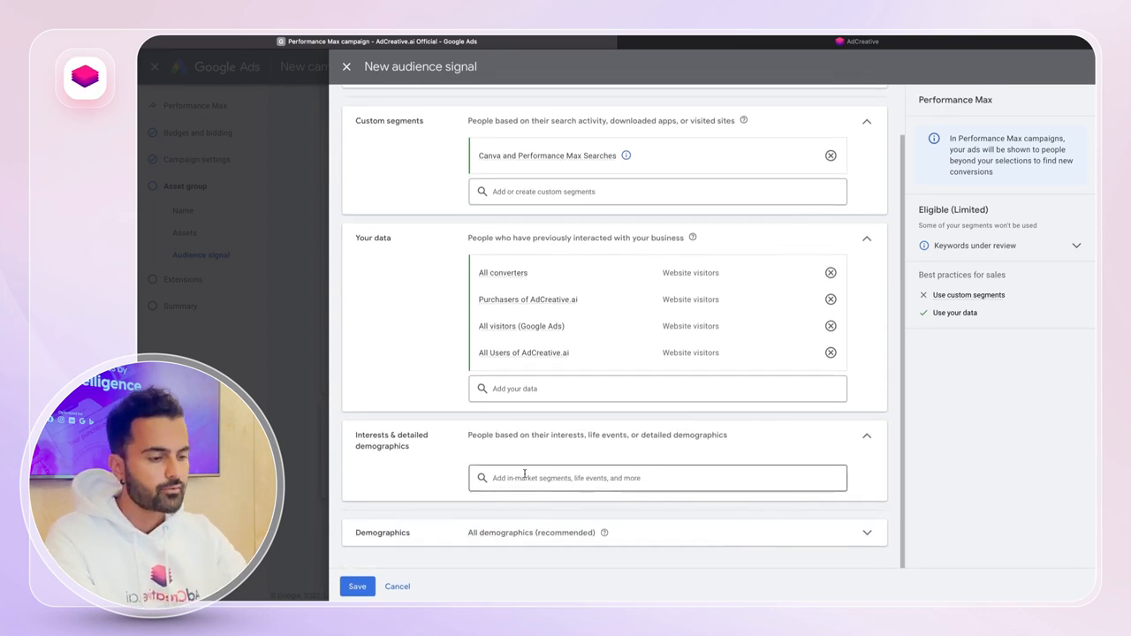
text(advertiser)
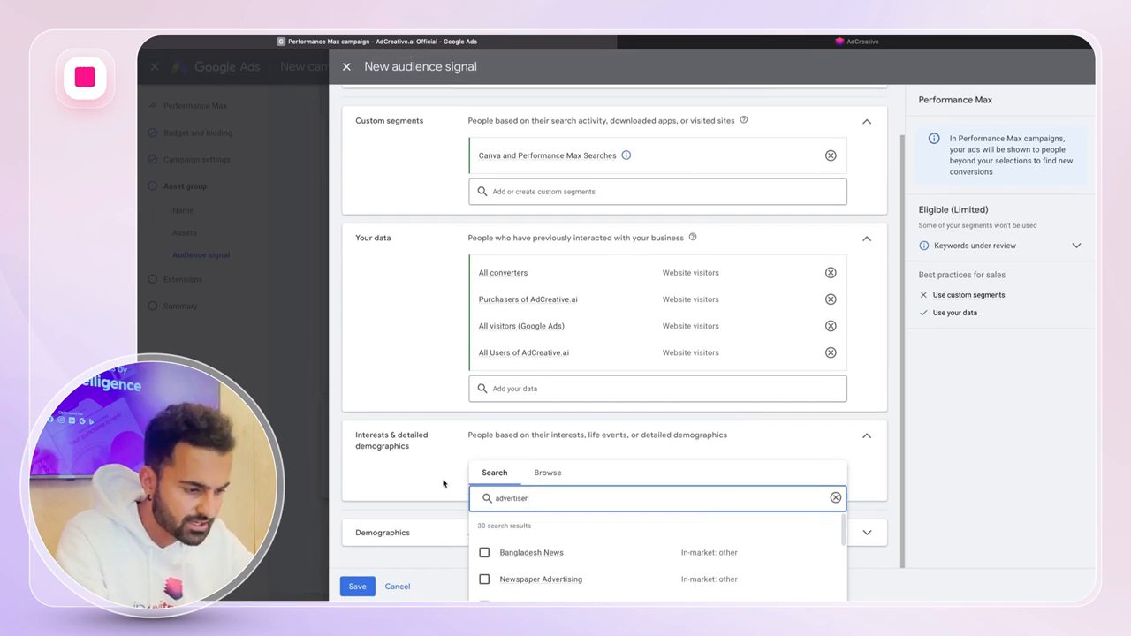
key(ctrl+a)
text(advertising)
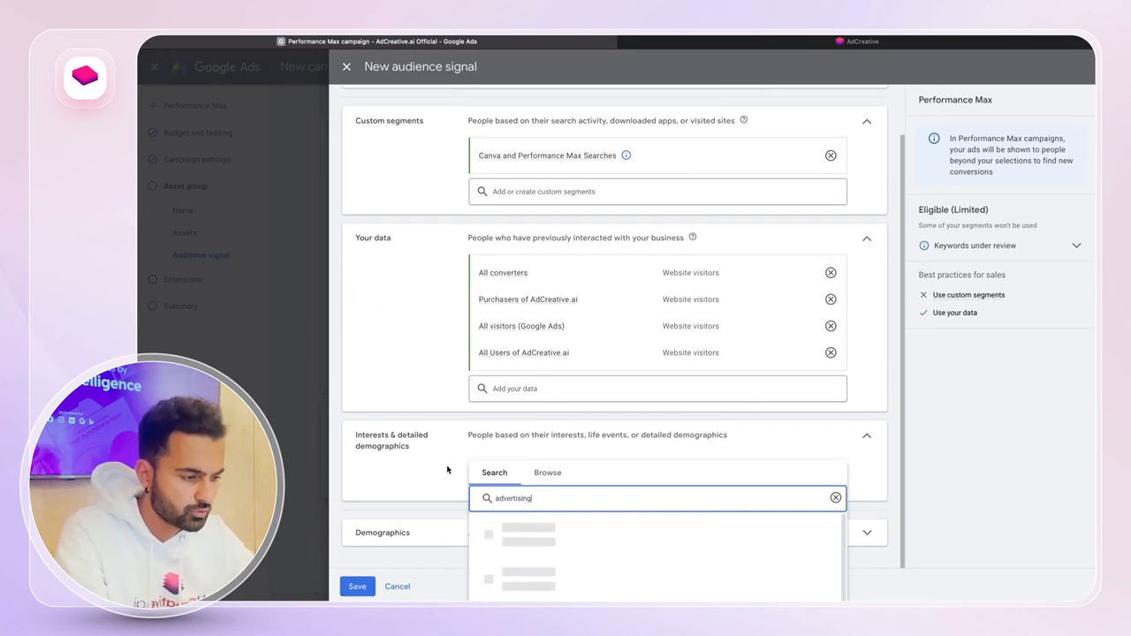
mouse_move(533, 553)
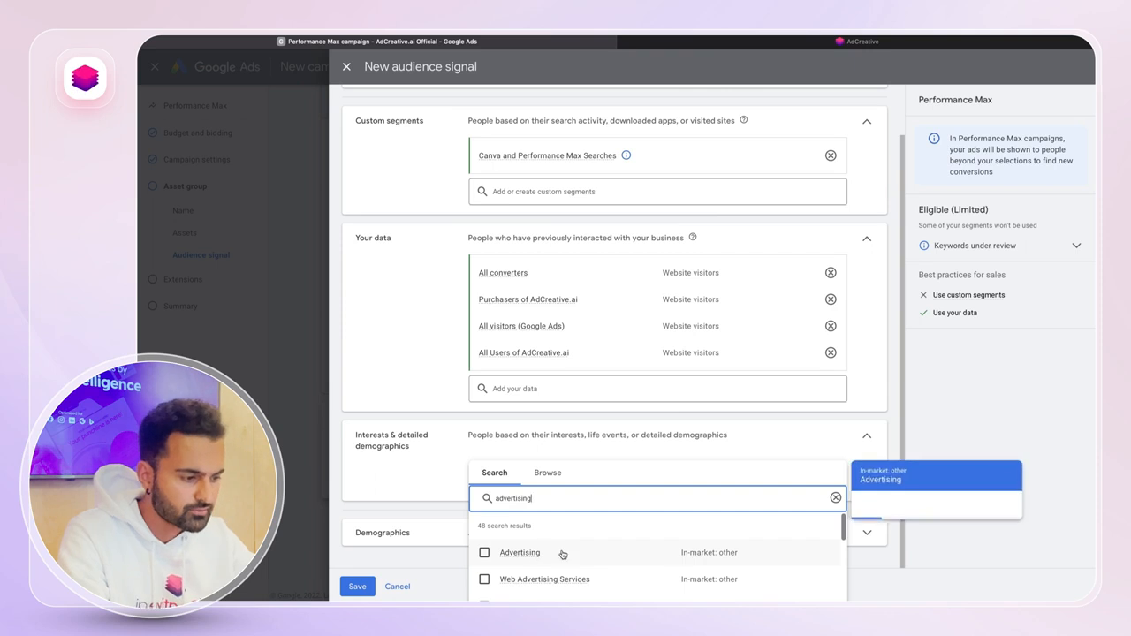
click(484, 579)
click(484, 463)
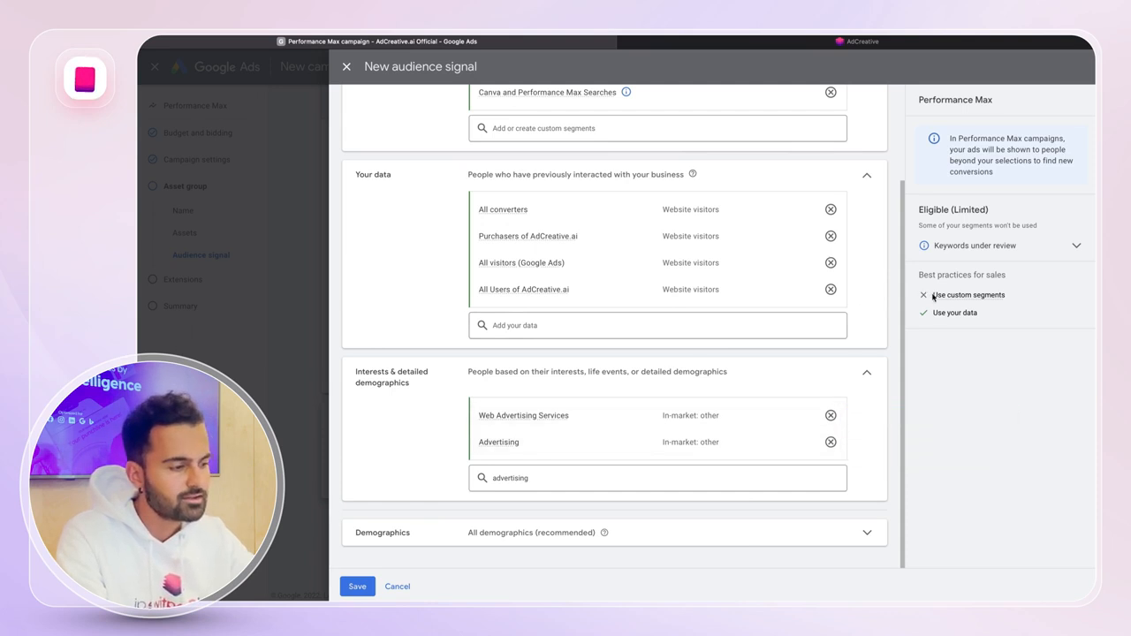
Check the custom segments best practice and add the existing Competitors + Ad Tools custom segment to the audience signal.
scroll(677, 450, up, 2)
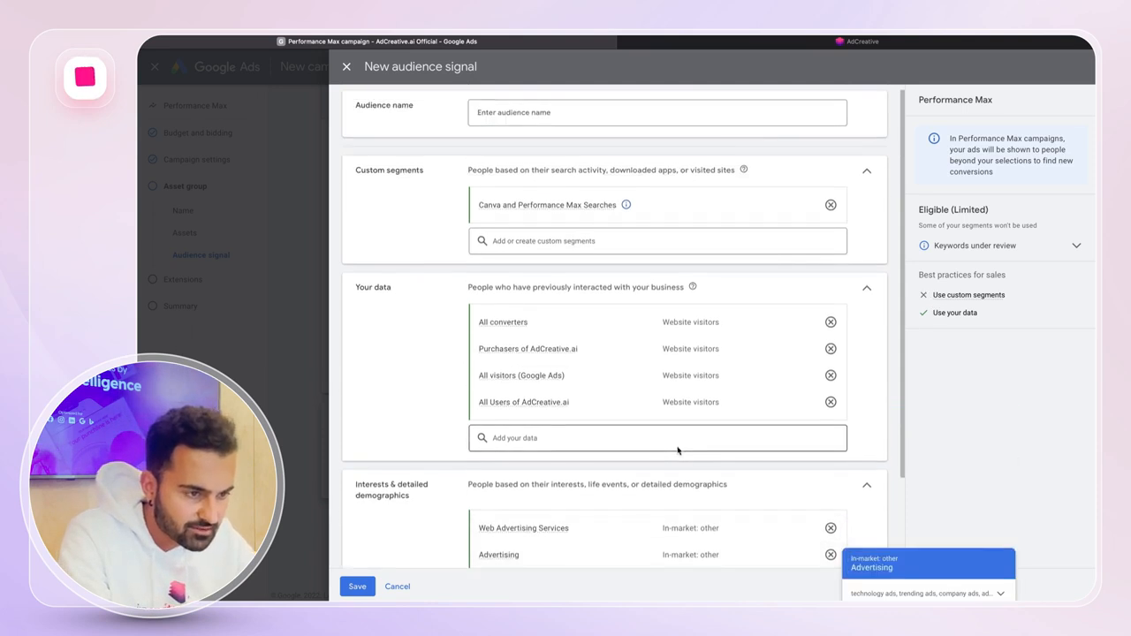
scroll(677, 449, up, 1)
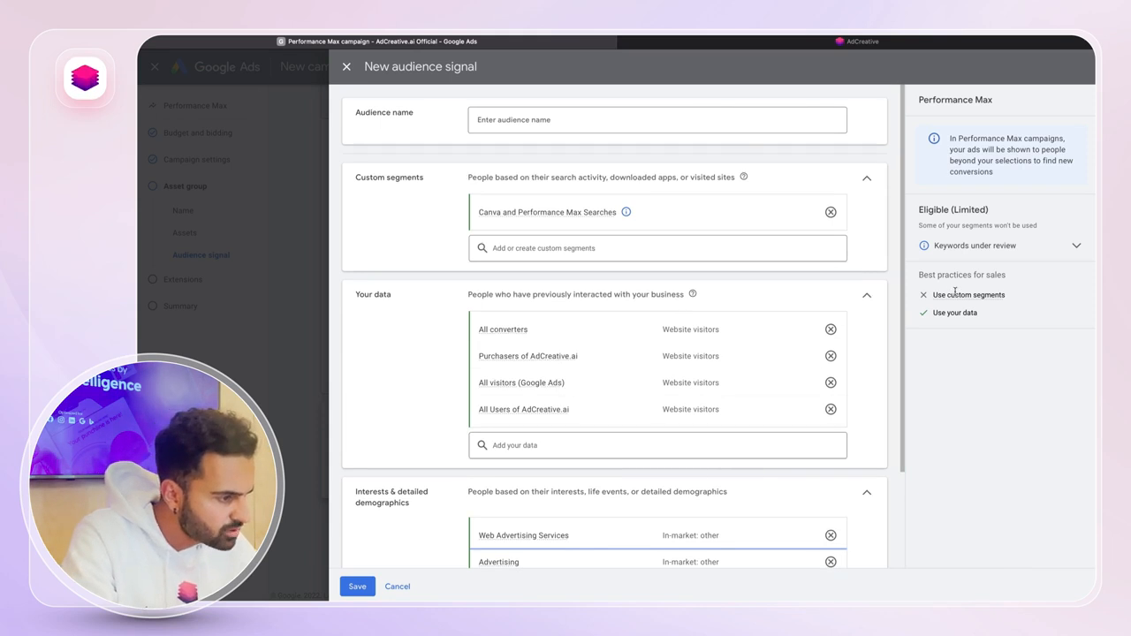
mouse_move(954, 292)
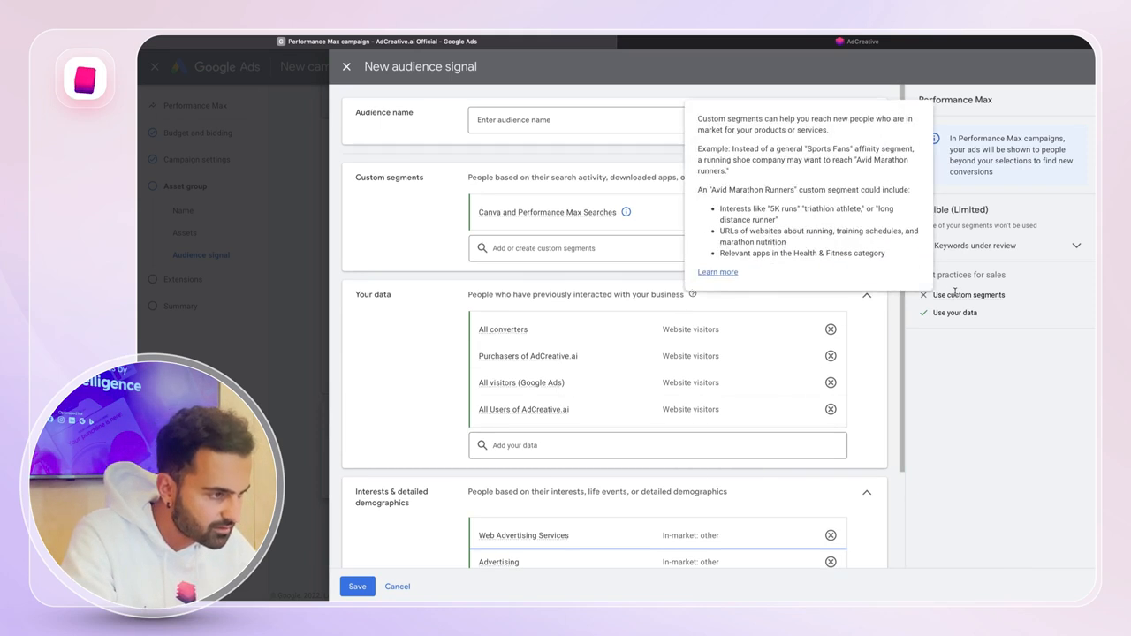
click(583, 248)
mouse_move(588, 223)
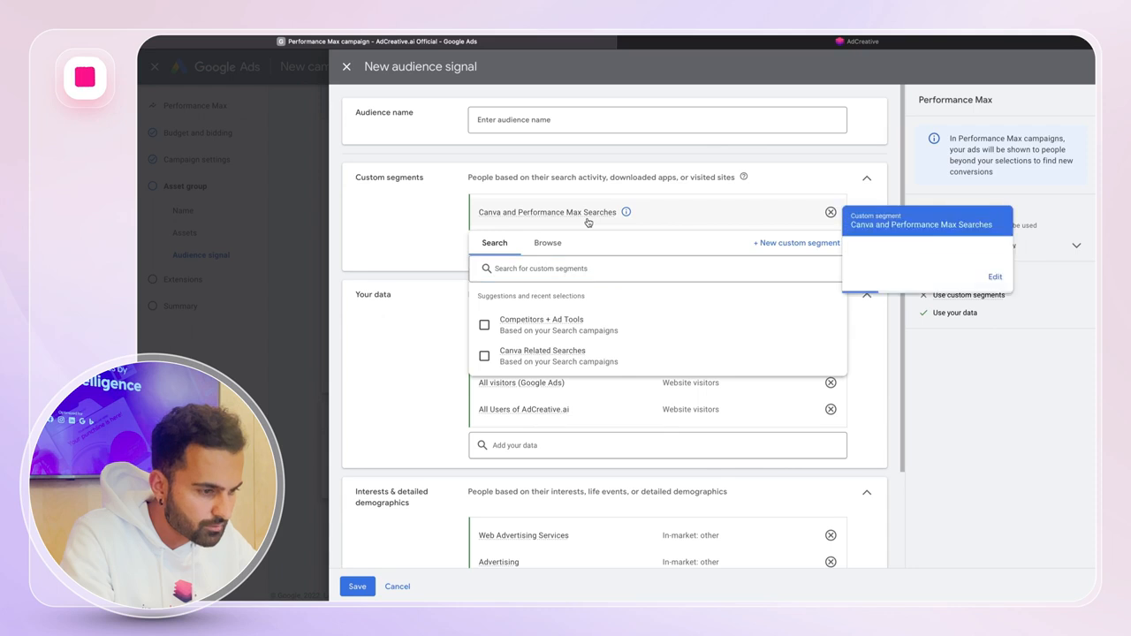
click(484, 324)
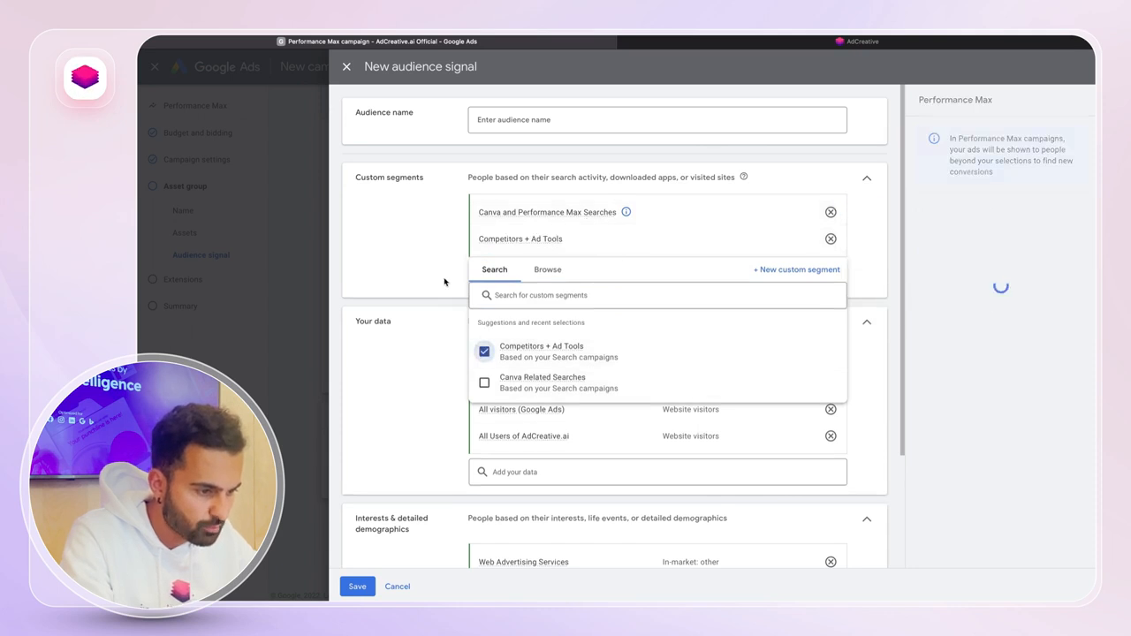
click(445, 281)
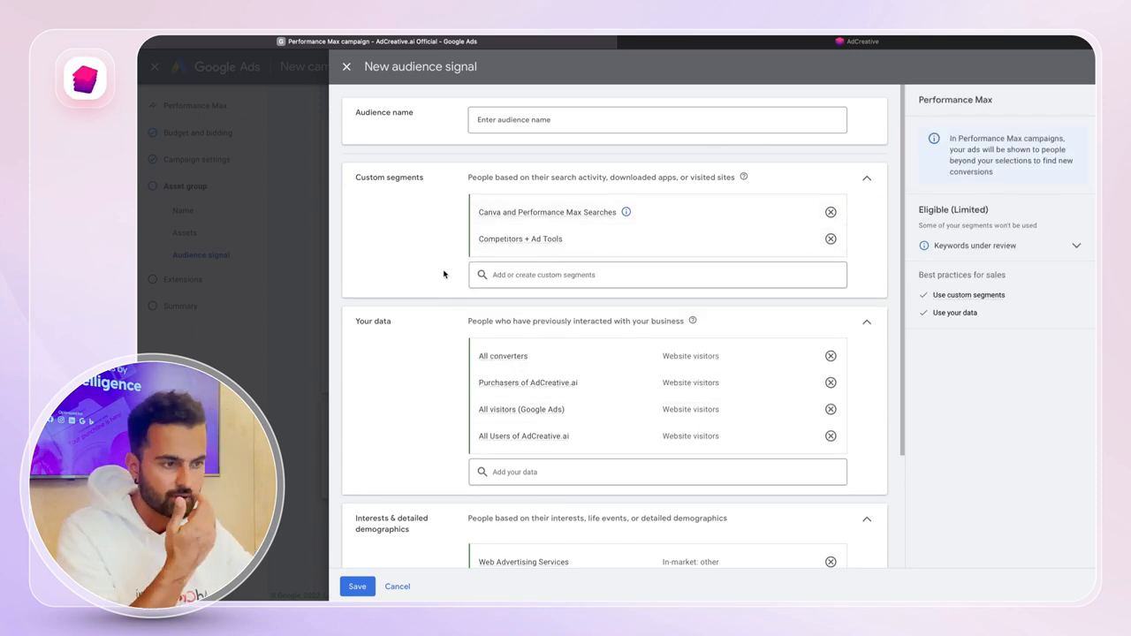
Review the chosen segments, name the audience signal "Audience #1" and save it to the asset group.
scroll(444, 274, down, 1)
scroll(444, 274, down, 2)
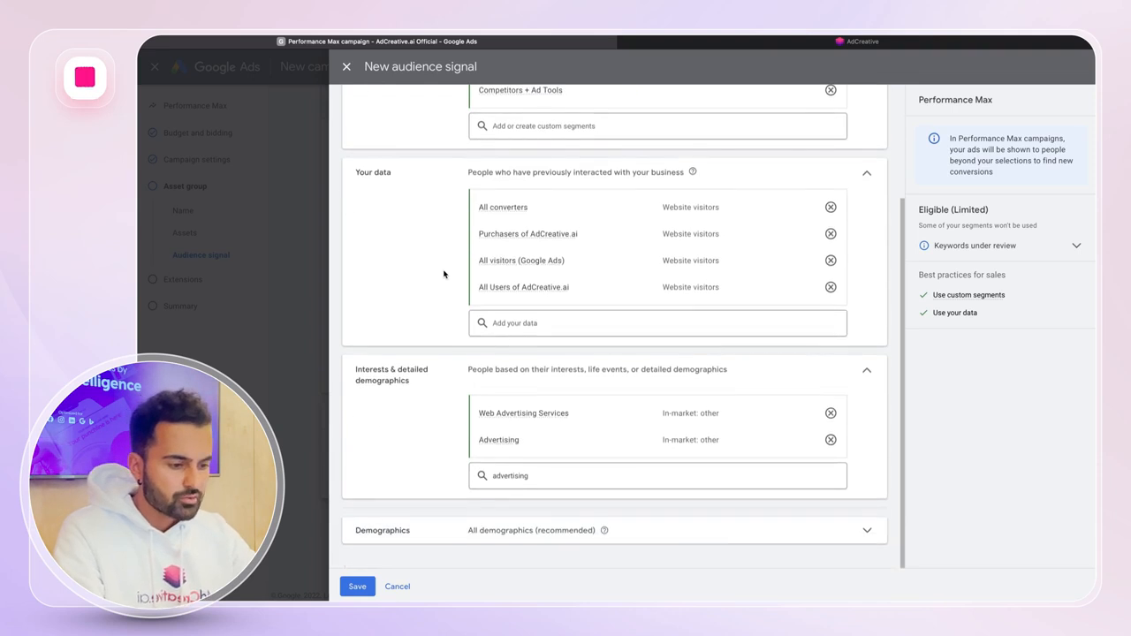
scroll(410, 495, up, 3)
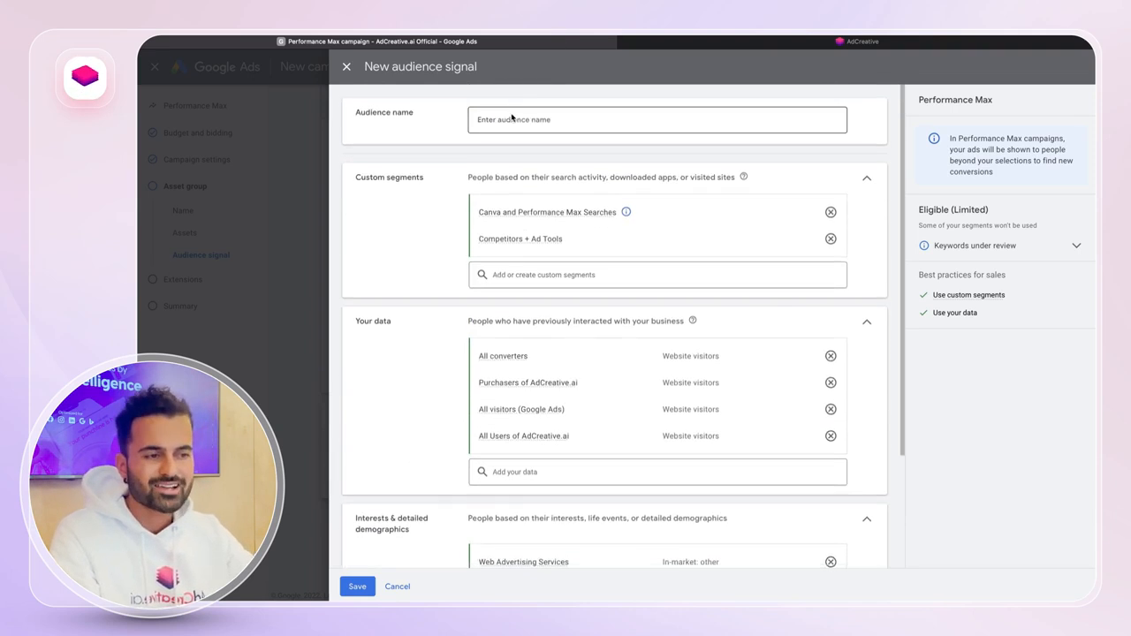
click(512, 118)
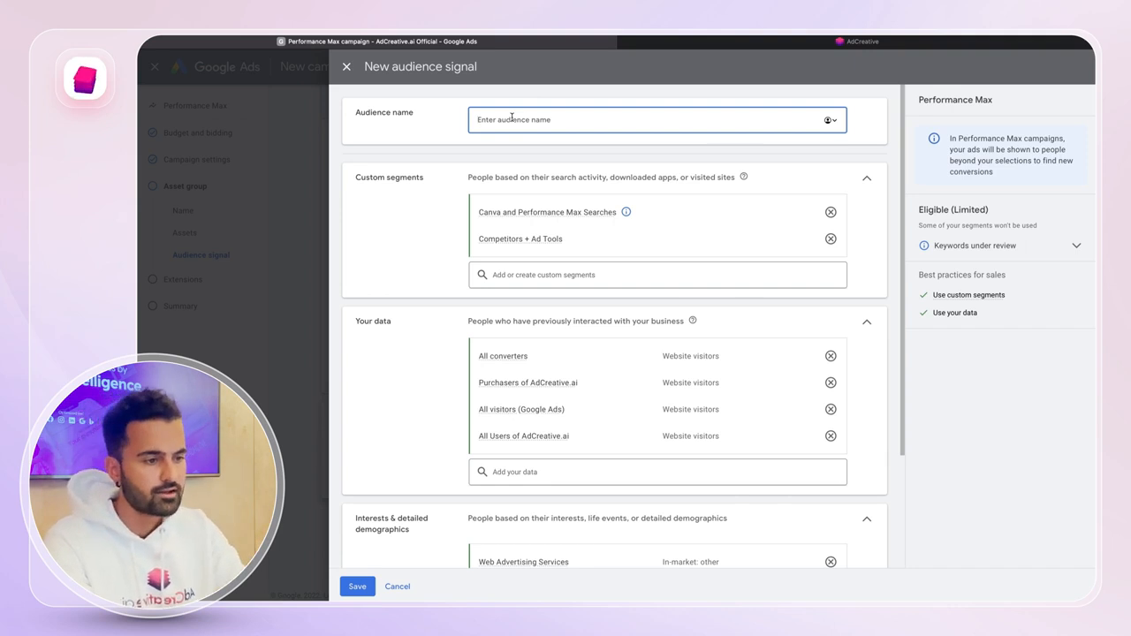
text(Aud)
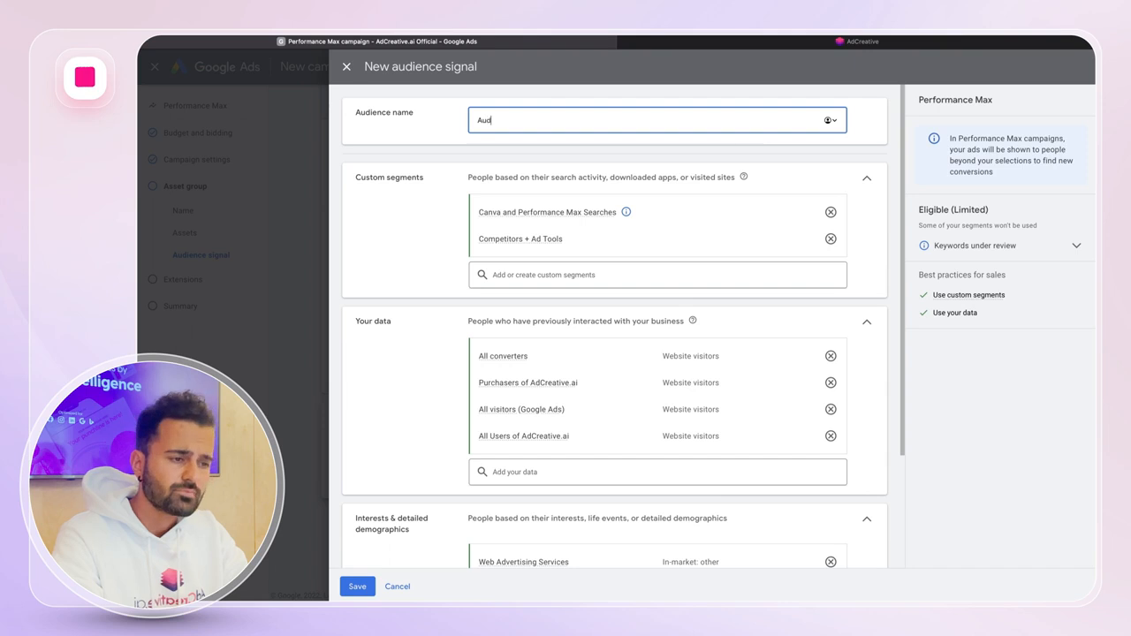
text(ience #1)
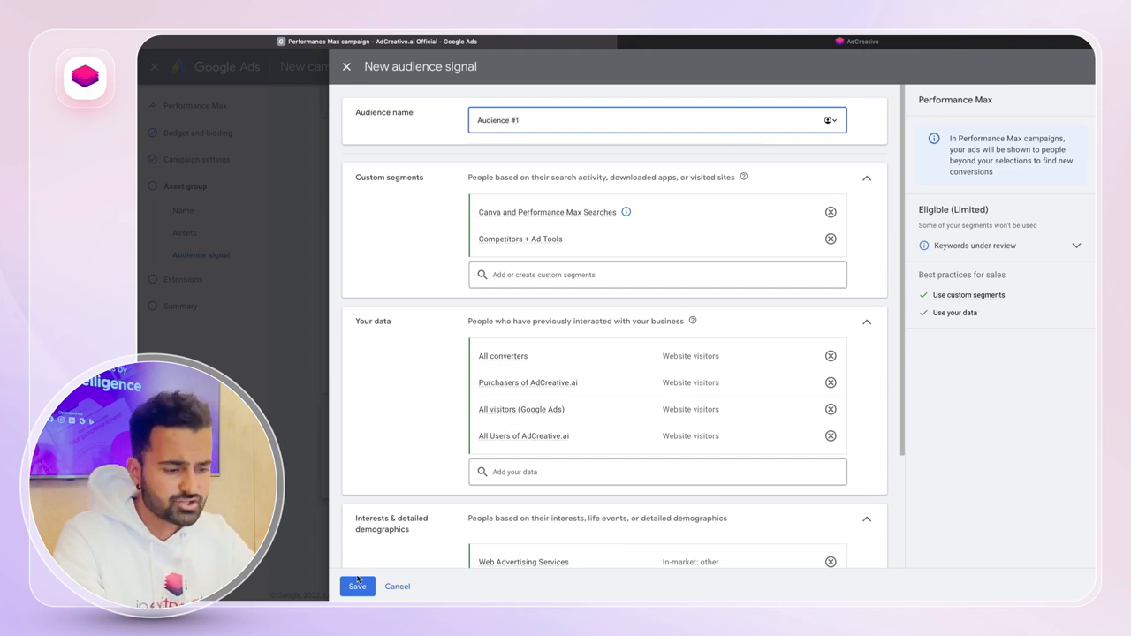
click(357, 586)
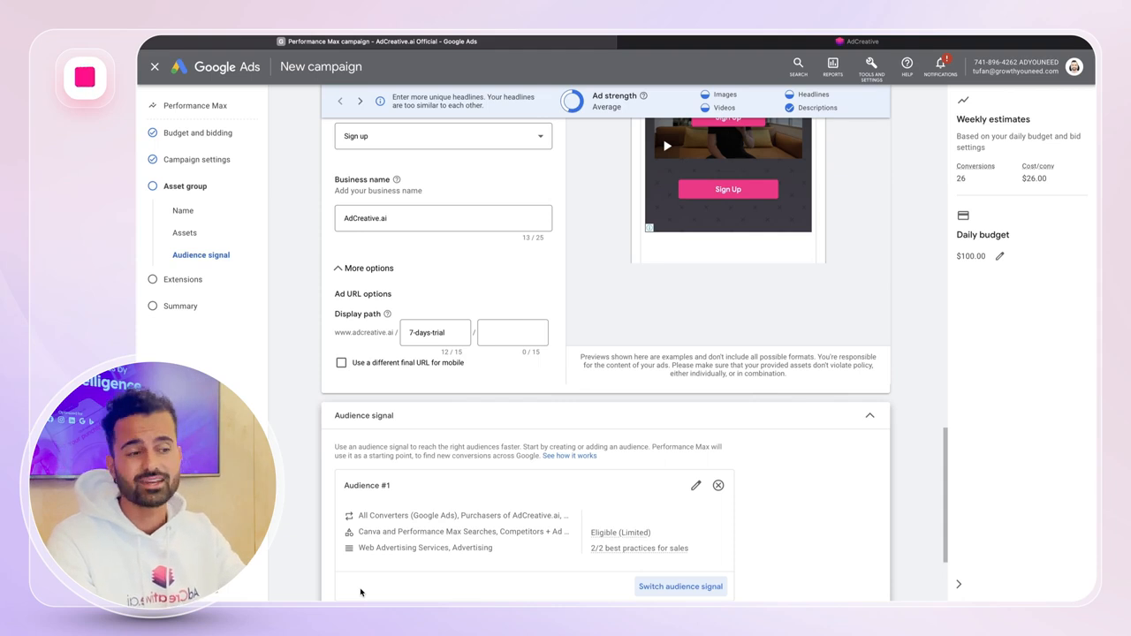
Complete the asset group, keep the account-level sitelink extensions, and review the campaign summary before publishing.
scroll(360, 583, down, 3)
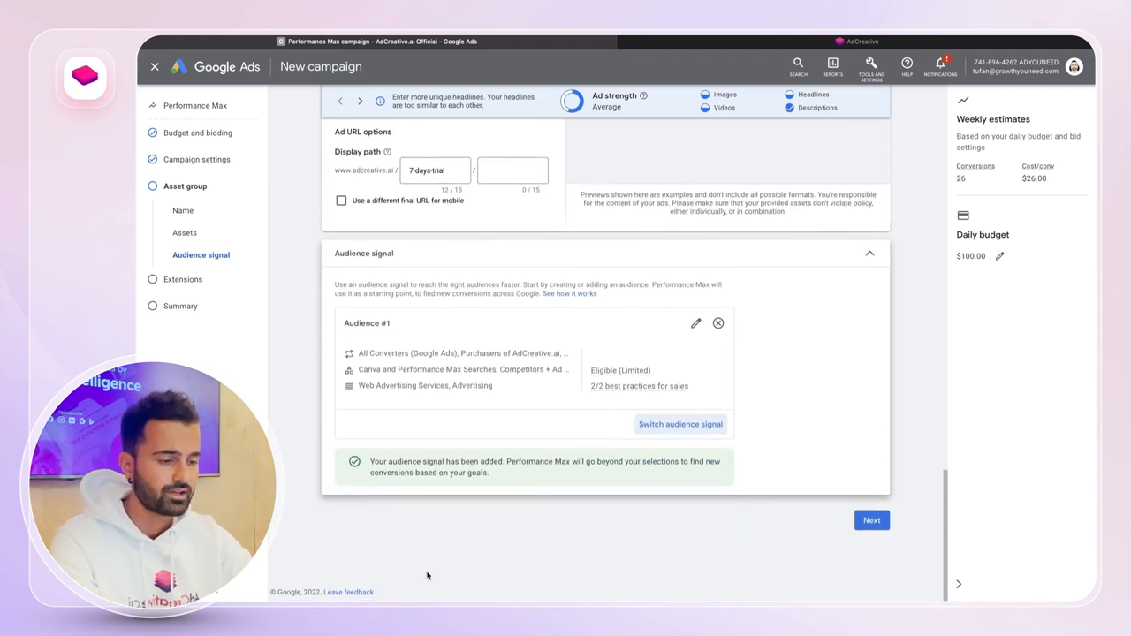
click(872, 524)
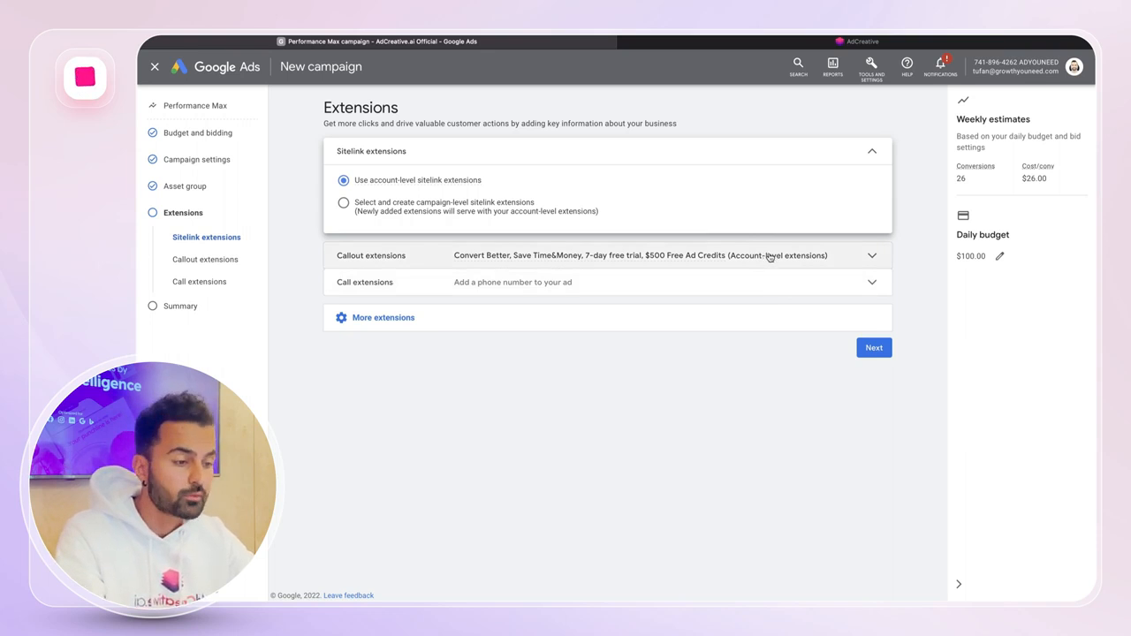
click(872, 348)
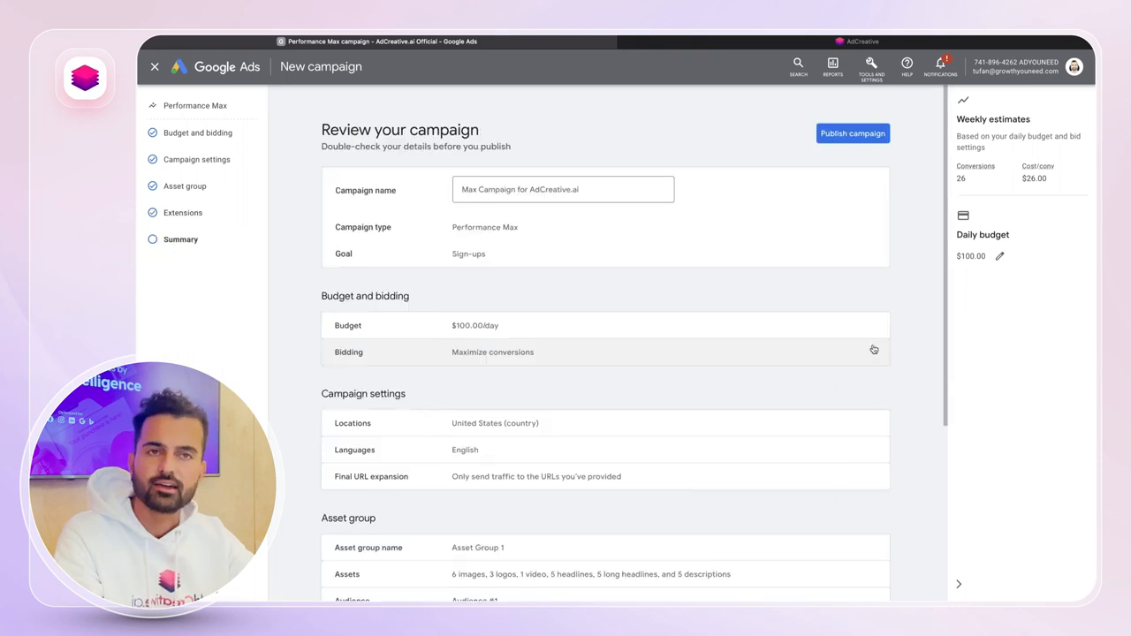
scroll(810, 159, down, 3)
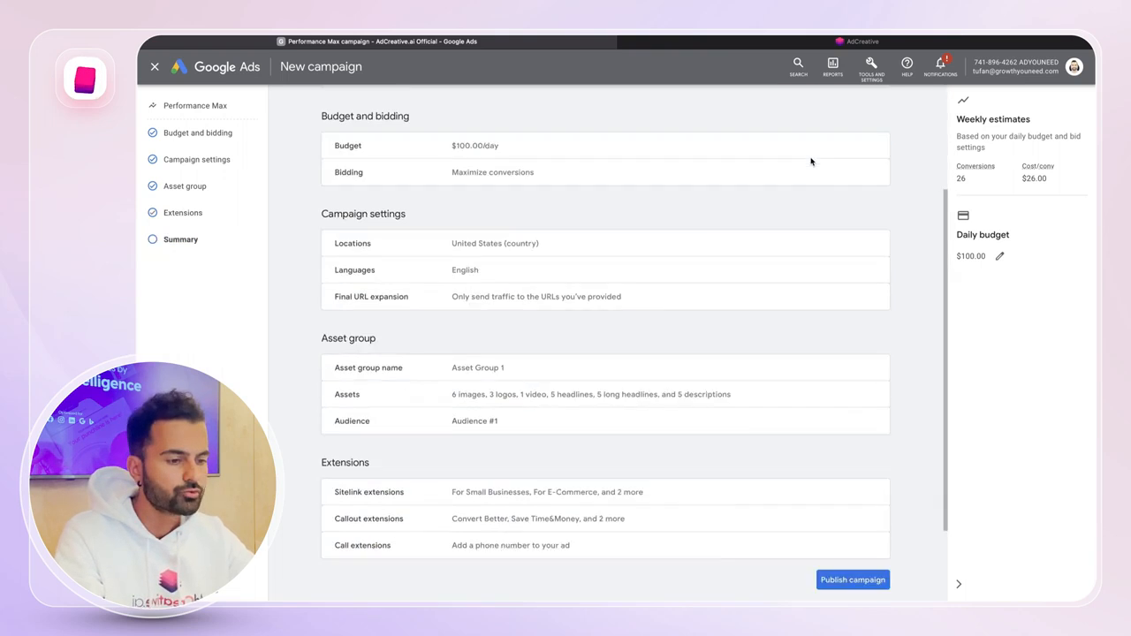
scroll(811, 160, up, 3)
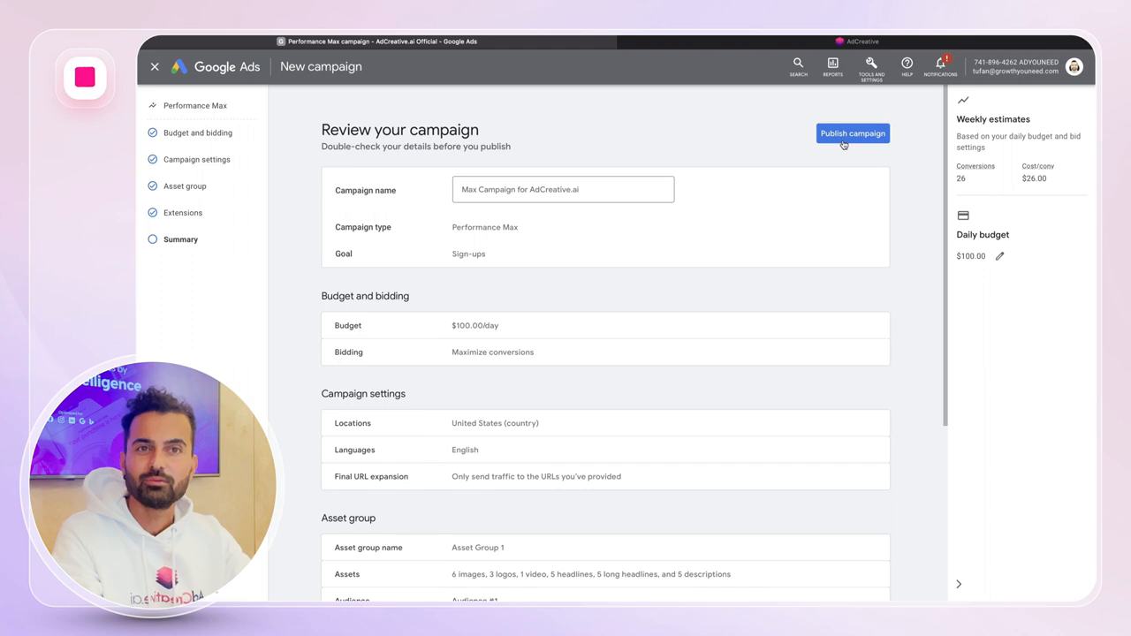
Switch to AdCreative.ai, dismiss the Other Sizes Render dialog, and view the text projects and creative projects lists.
click(806, 46)
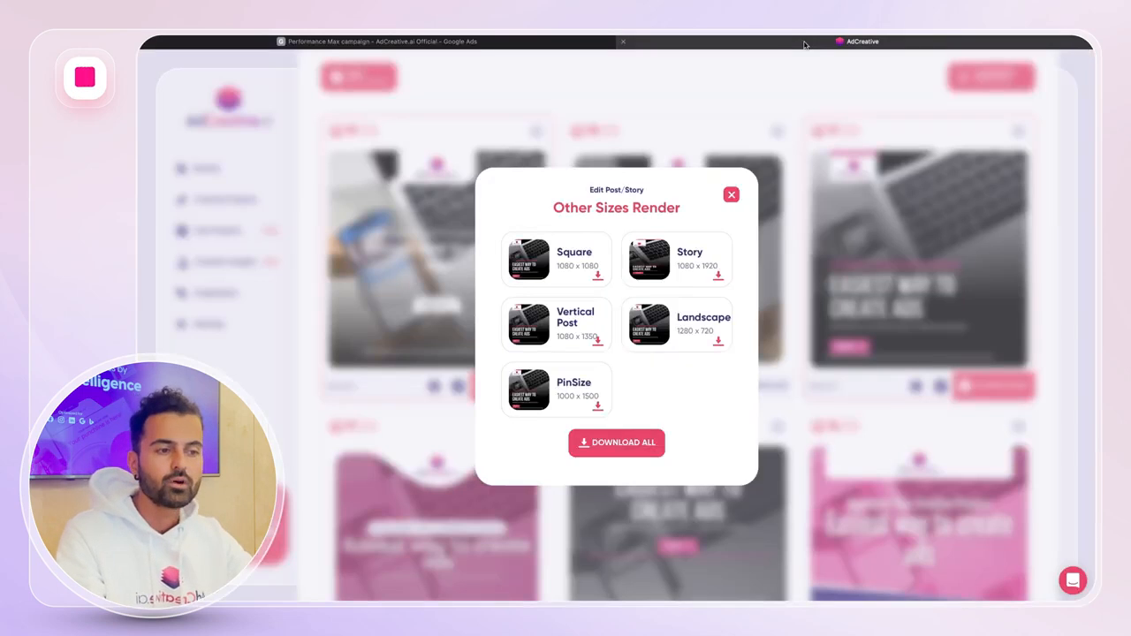
click(732, 196)
click(224, 233)
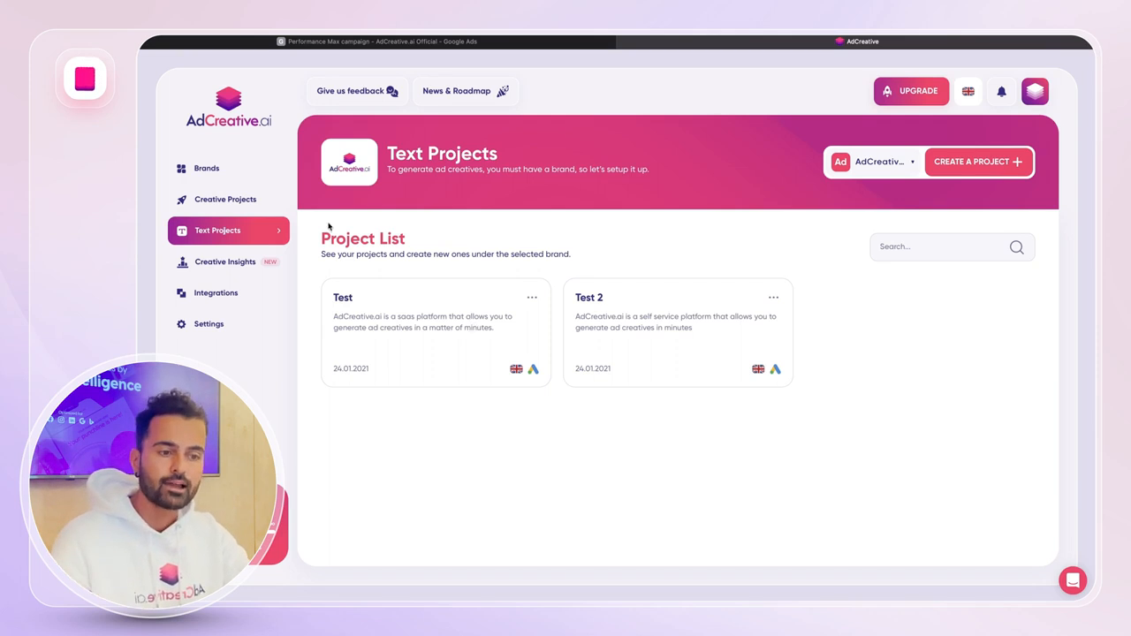
click(242, 206)
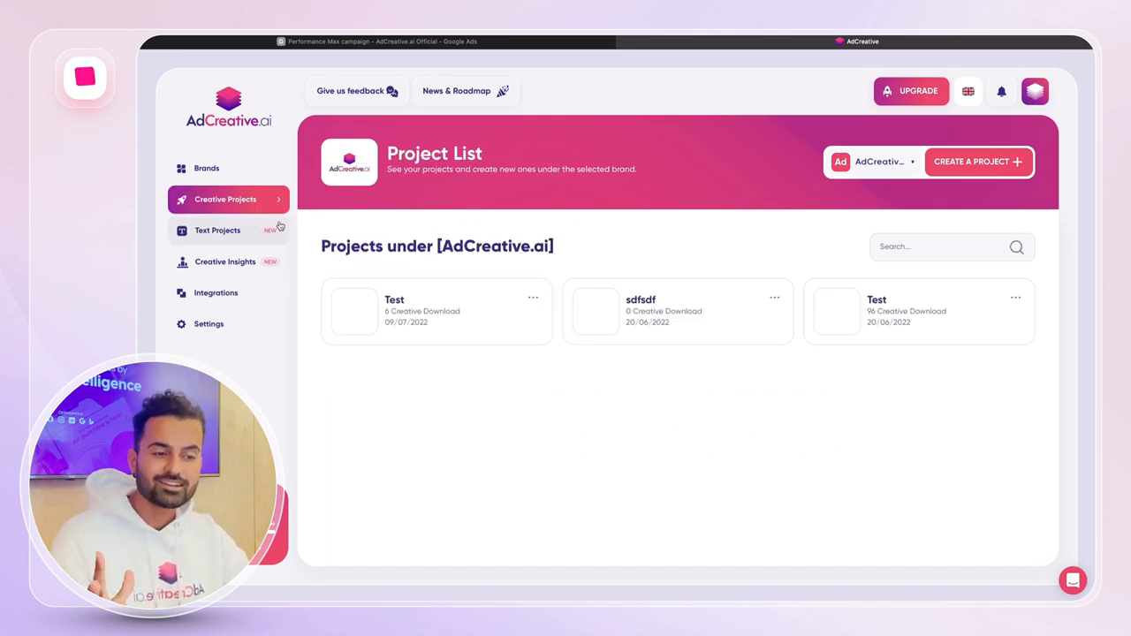